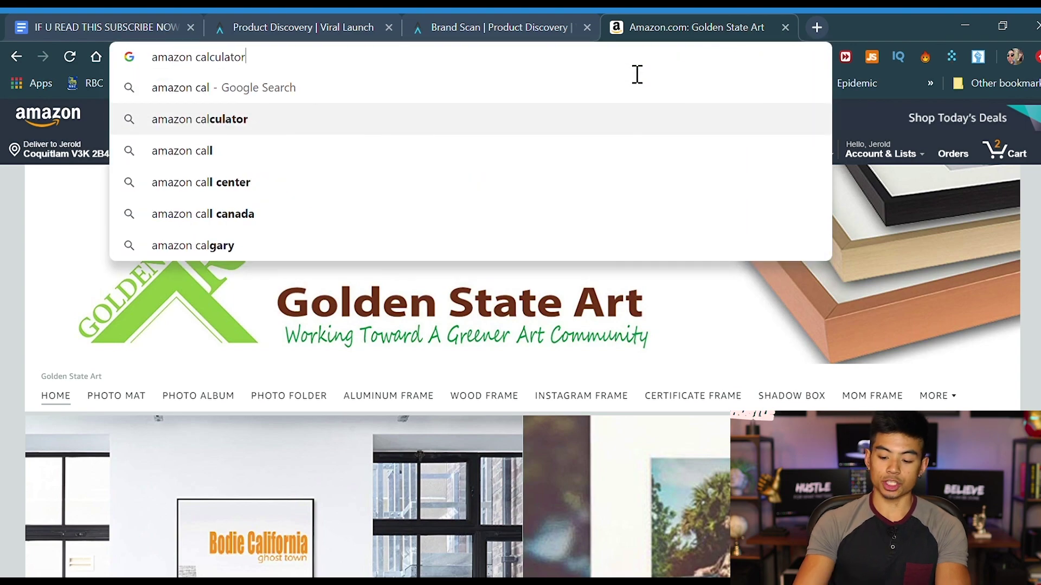
Search Google for "amazon calculator" and open Amazon Seller Central's FBA Revenue Calculator.
{"action": "key", "text": "Return"}
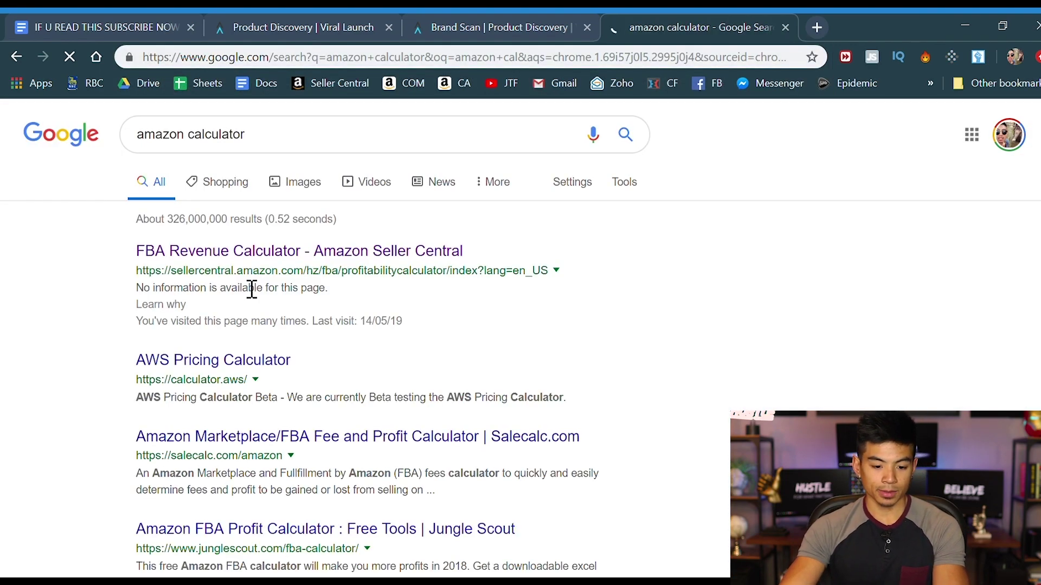
{"action": "left_click", "coordinate": [244, 252]}
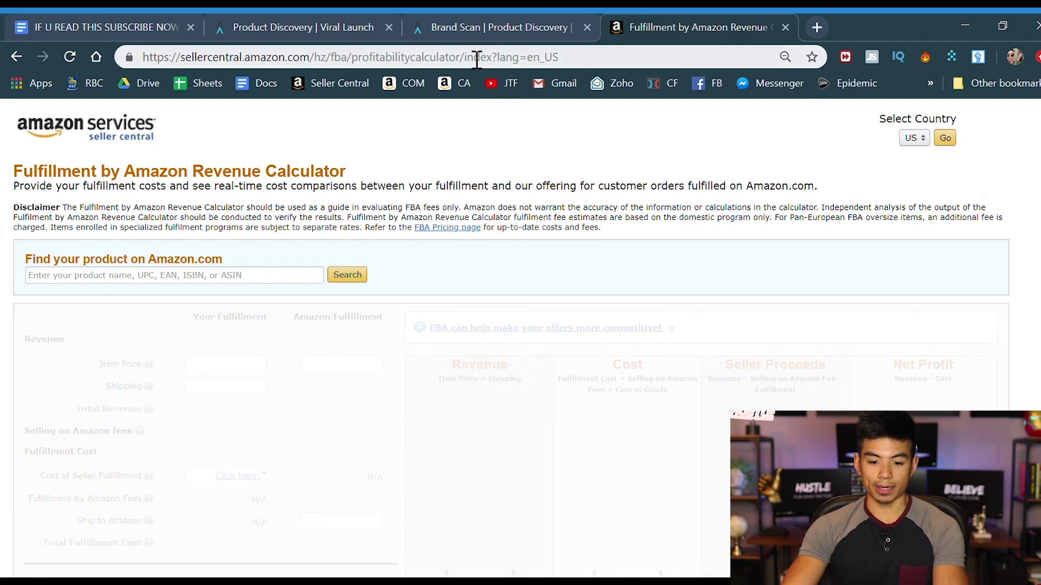
Examine the Amazon search results for "diploma frame", comparing the listed frames' prices, reviews and sales ranks.
{"action": "left_click", "coordinate": [462, 36]}
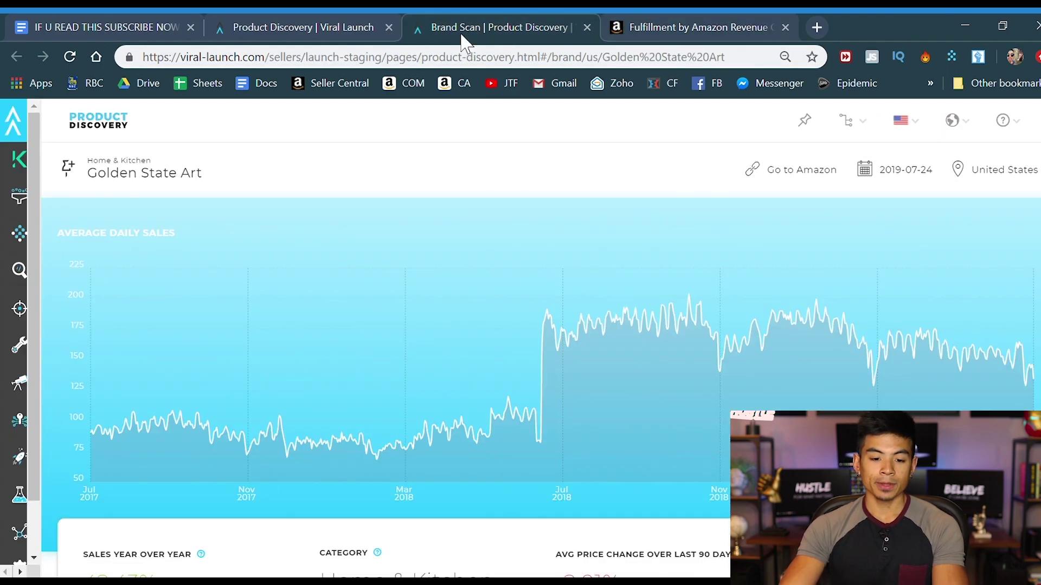
{"action": "left_click", "coordinate": [301, 30]}
{"action": "scroll", "coordinate": [302, 142], "scroll_direction": "up", "scroll_amount": 8}
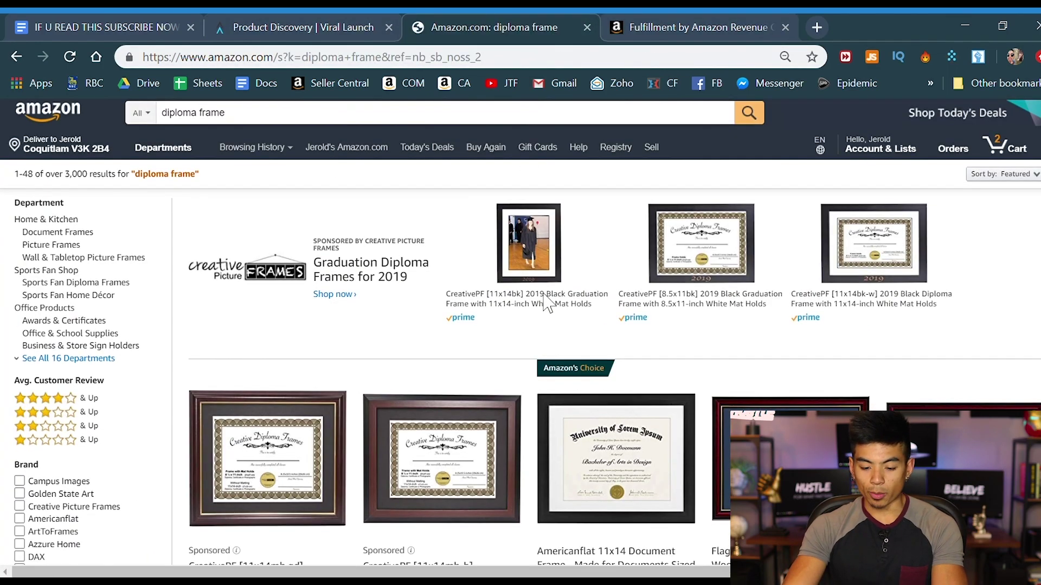
{"action": "scroll", "coordinate": [579, 274], "scroll_direction": "down", "scroll_amount": 4}
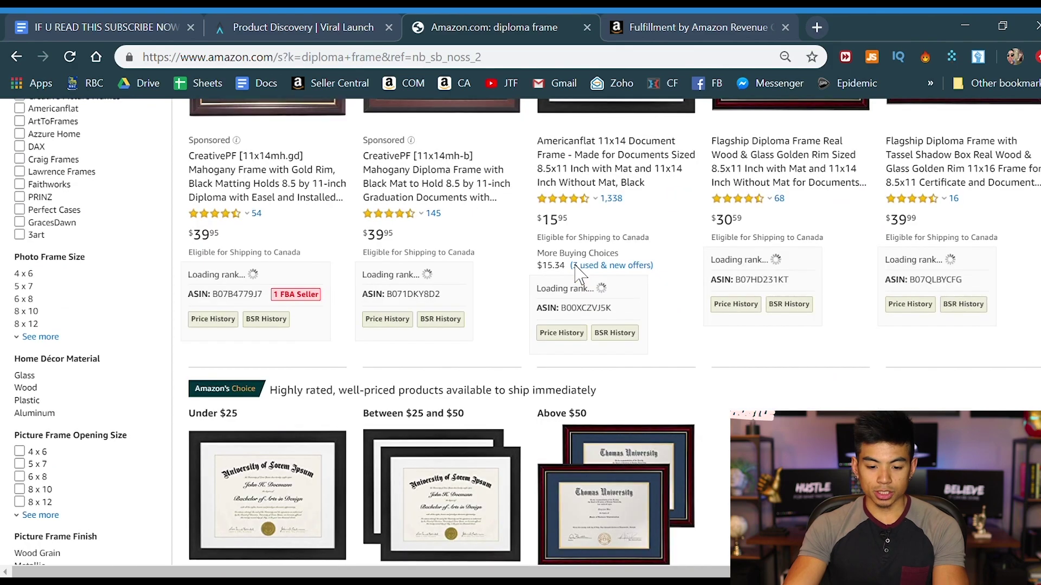
{"action": "scroll", "coordinate": [542, 277], "scroll_direction": "down", "scroll_amount": 7}
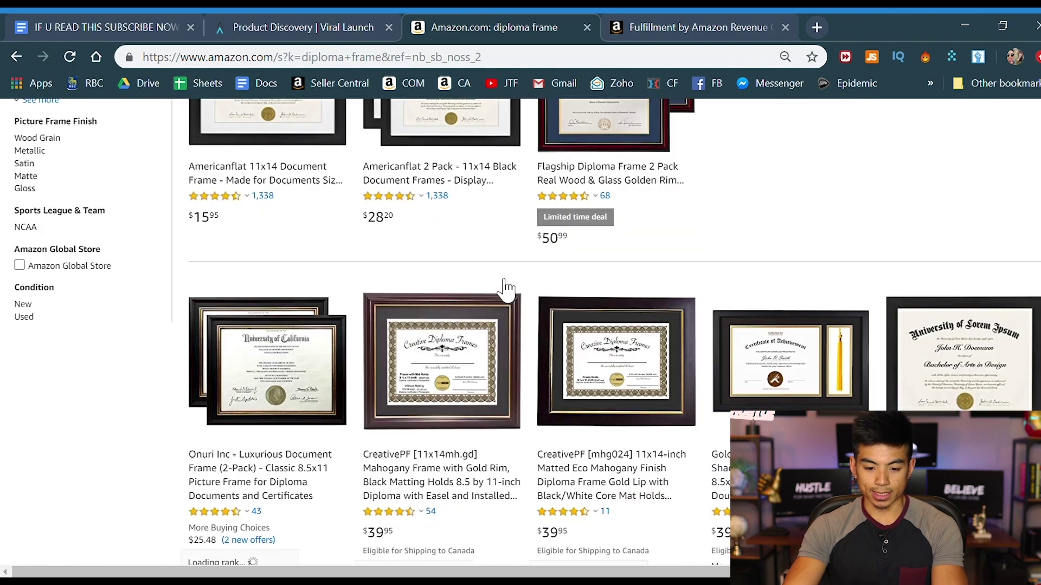
{"action": "scroll", "coordinate": [506, 244], "scroll_direction": "down", "scroll_amount": 7}
{"action": "scroll", "coordinate": [509, 286], "scroll_direction": "up", "scroll_amount": 4}
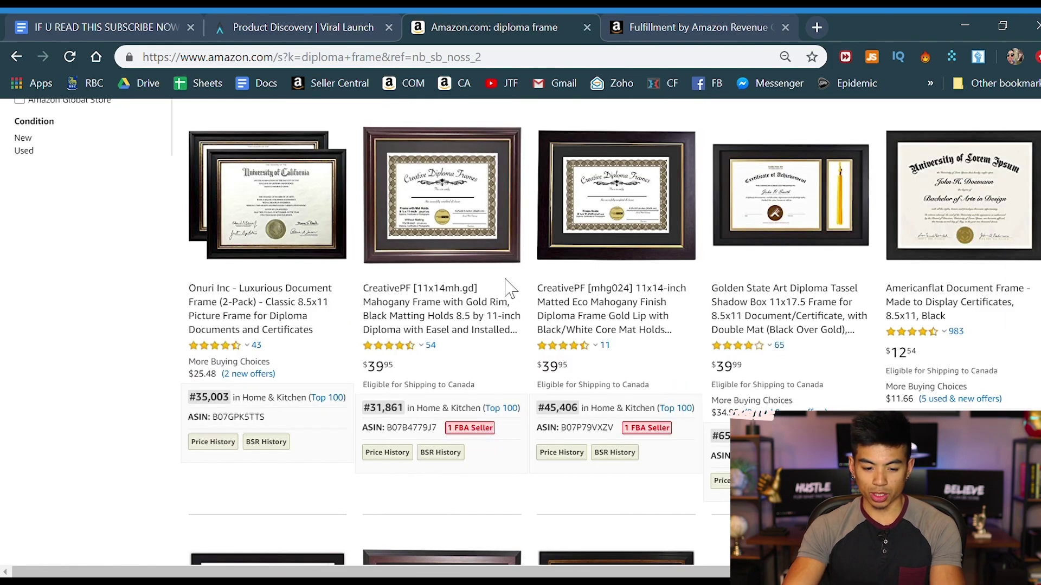
{"action": "scroll", "coordinate": [366, 179], "scroll_direction": "up", "scroll_amount": 10}
{"action": "scroll", "coordinate": [372, 179], "scroll_direction": "down", "scroll_amount": 8}
{"action": "scroll", "coordinate": [530, 339], "scroll_direction": "up", "scroll_amount": 4}
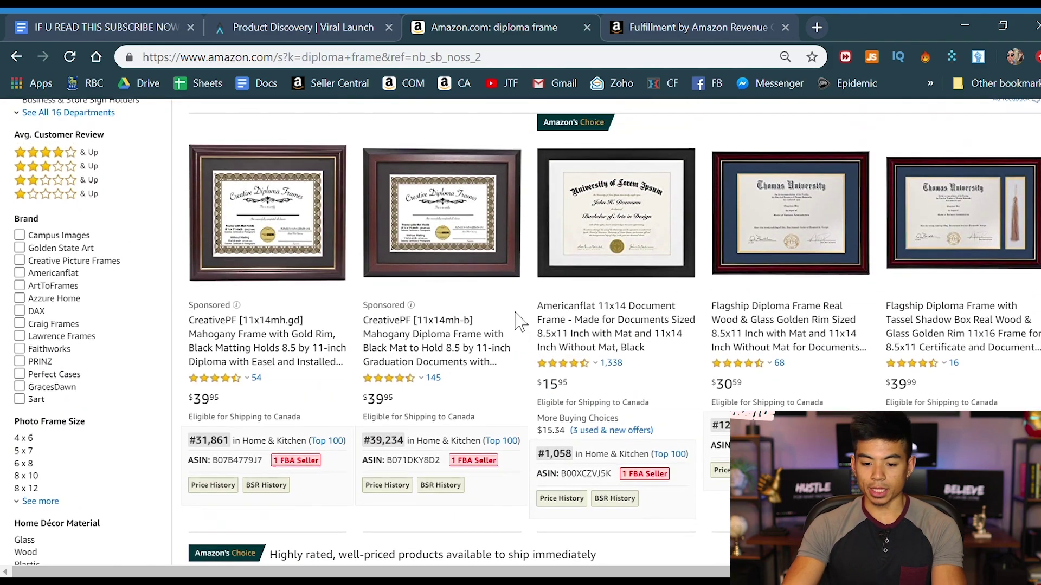
Open the Flagship Diploma Frame with Tassel Shadow Box listing from the Amazon diploma frame results.
{"action": "left_click", "coordinate": [527, 331]}
{"action": "key", "text": "alt+Left"}
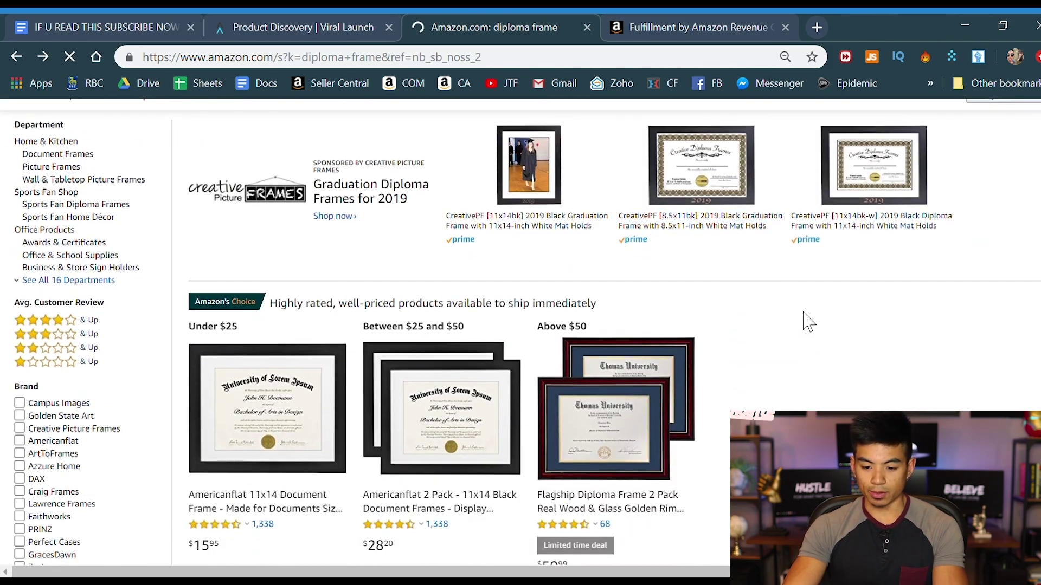
{"action": "scroll", "coordinate": [797, 314], "scroll_direction": "down", "scroll_amount": 7}
{"action": "scroll", "coordinate": [805, 304], "scroll_direction": "down", "scroll_amount": 3}
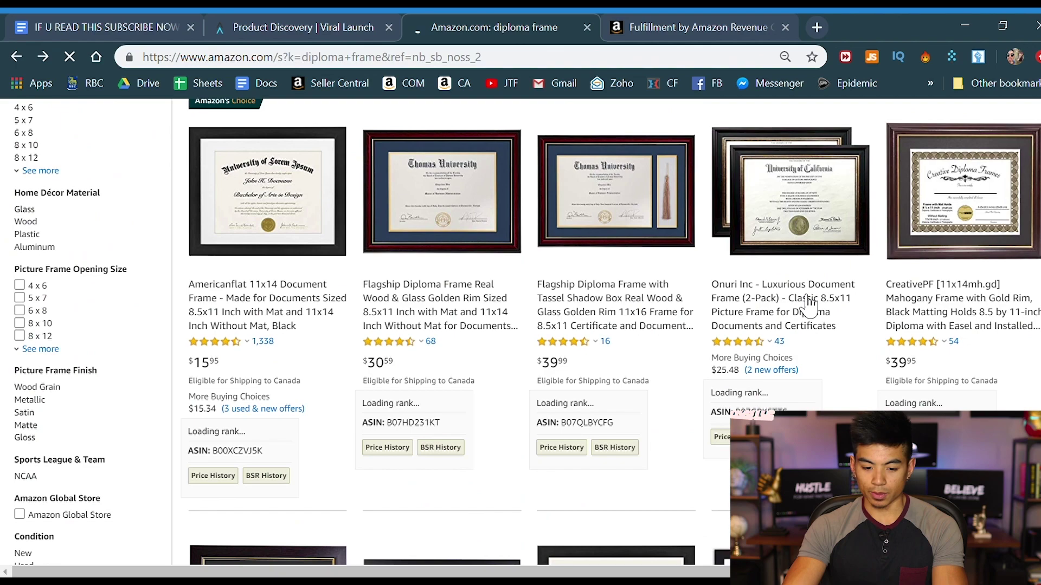
{"action": "left_click", "coordinate": [579, 234]}
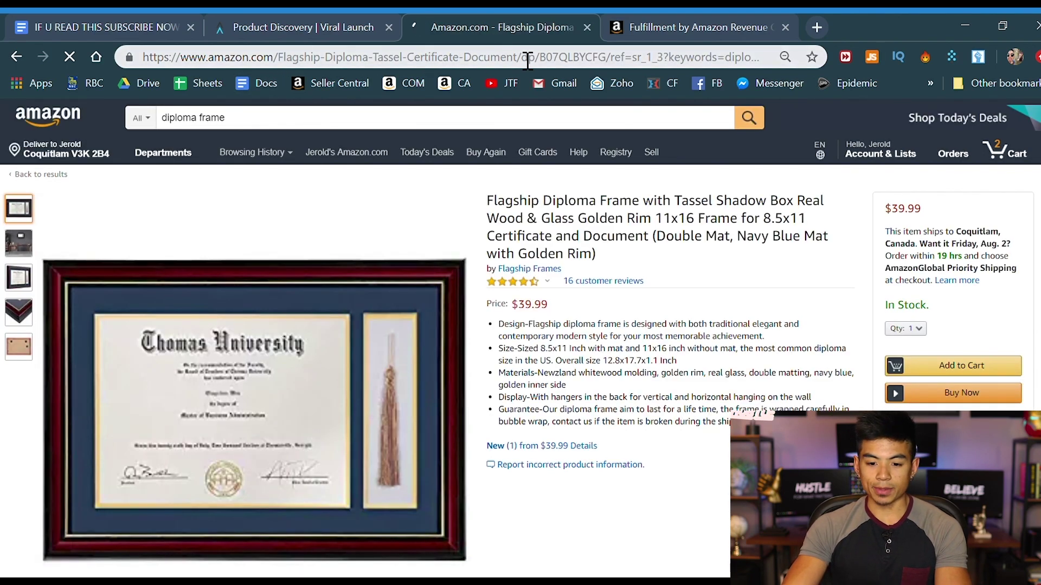
Copy the ASIN B07QLBYCFG from the Flagship diploma frame listing's web address.
{"action": "left_click_drag", "start_coordinate": [158, 57], "coordinate": [625, 57]}
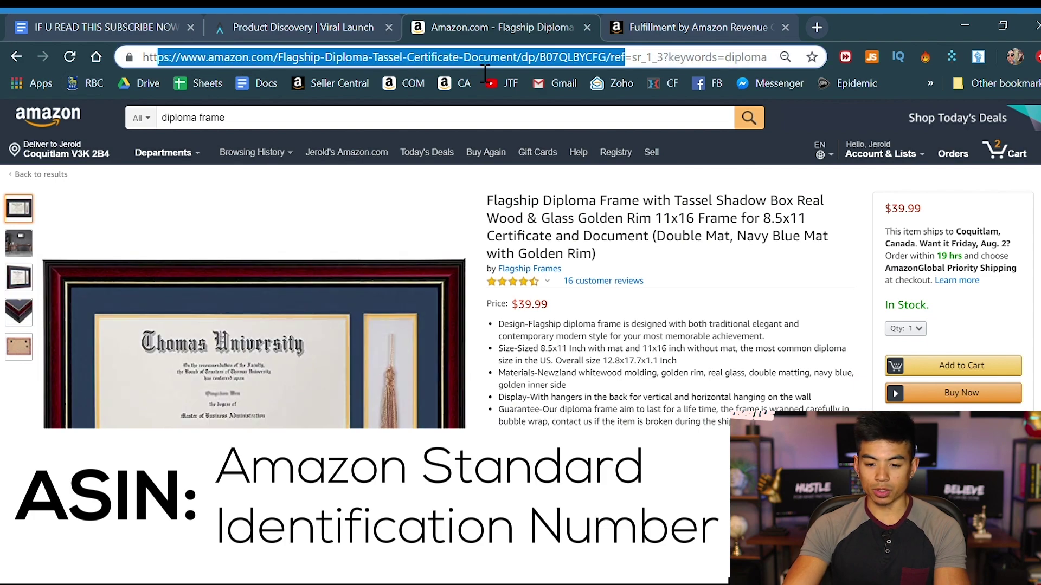
{"action": "left_click_drag", "start_coordinate": [484, 73], "coordinate": [560, 70]}
{"action": "left_click", "coordinate": [534, 65]}
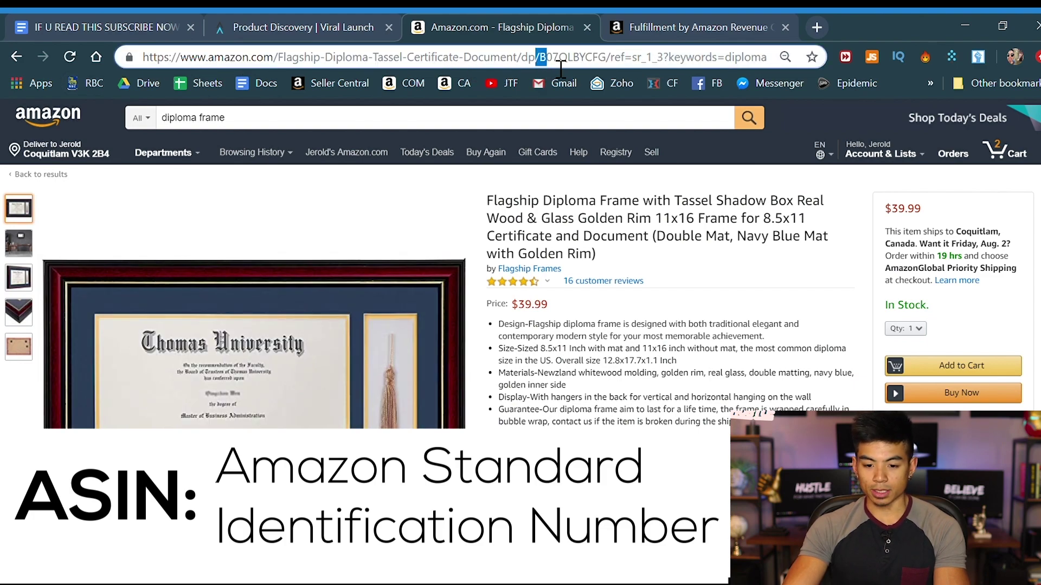
{"action": "double_click", "coordinate": [553, 64]}
{"action": "key", "text": "ctrl+c"}
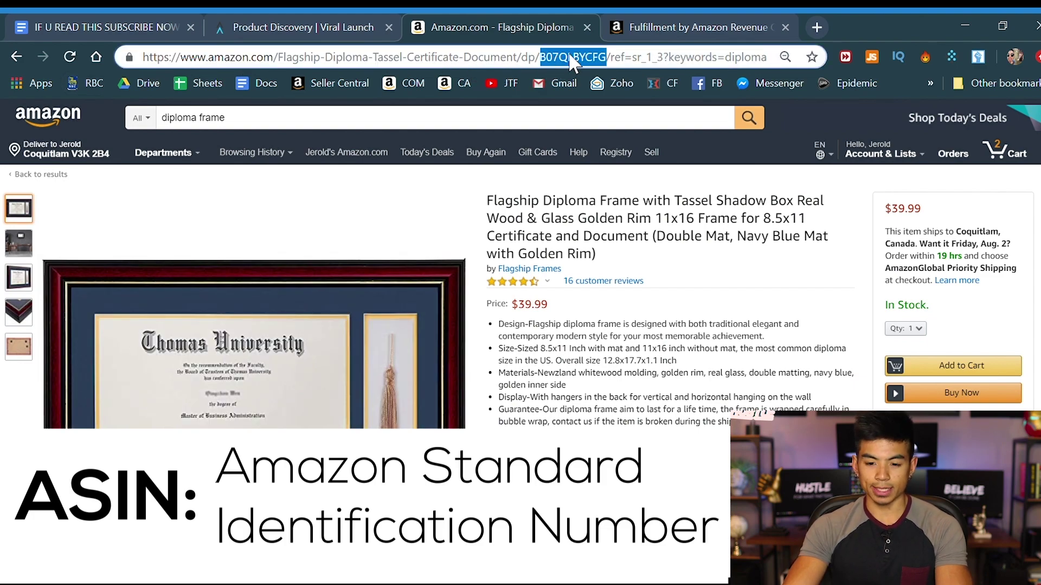
Look up the product with ASIN B07QLBYCFG in the FBA Revenue Calculator.
{"action": "left_click", "coordinate": [713, 32]}
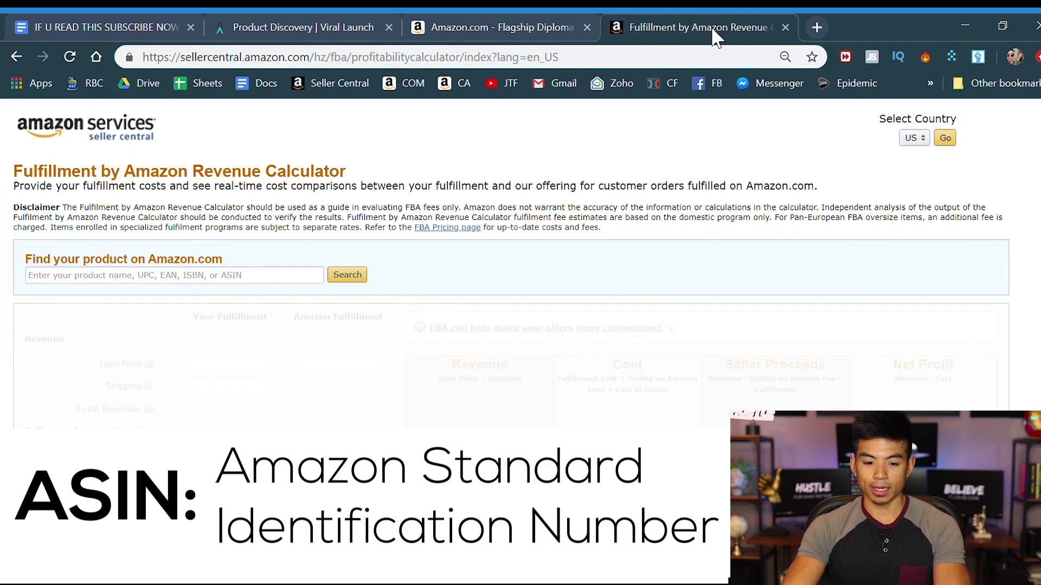
{"action": "left_click", "coordinate": [159, 283]}
{"action": "key", "text": "ctrl+v"}
{"action": "left_click", "coordinate": [362, 277]}
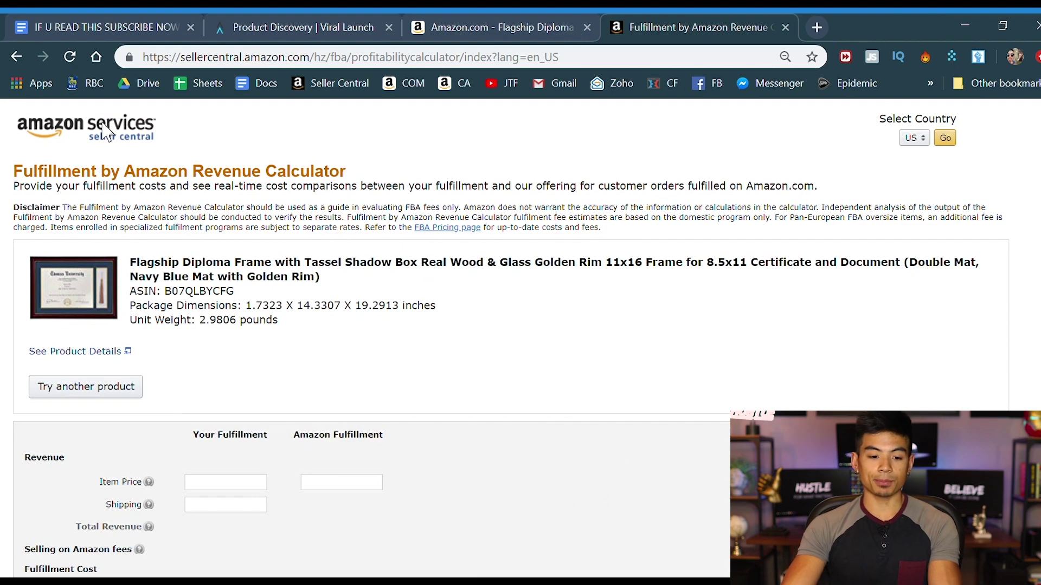
Check the frame's package dimensions, set the Amazon Fulfillment item price to 35, and calculate the fees and profit.
{"action": "scroll", "coordinate": [259, 317], "scroll_direction": "down", "scroll_amount": 3}
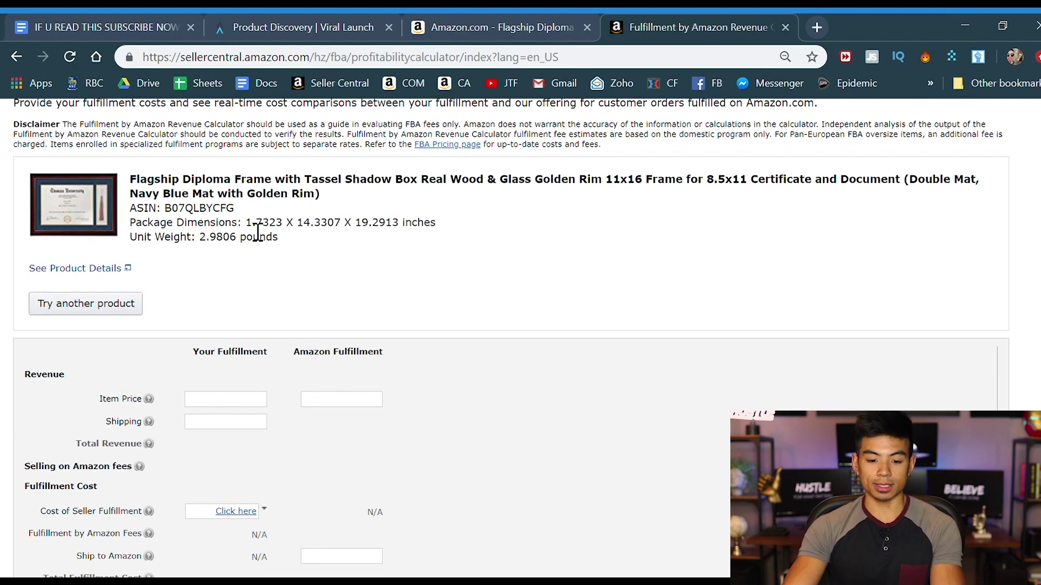
{"action": "left_click_drag", "start_coordinate": [248, 223], "coordinate": [128, 222]}
{"action": "left_click", "coordinate": [413, 251]}
{"action": "scroll", "coordinate": [463, 236], "scroll_direction": "down", "scroll_amount": 3}
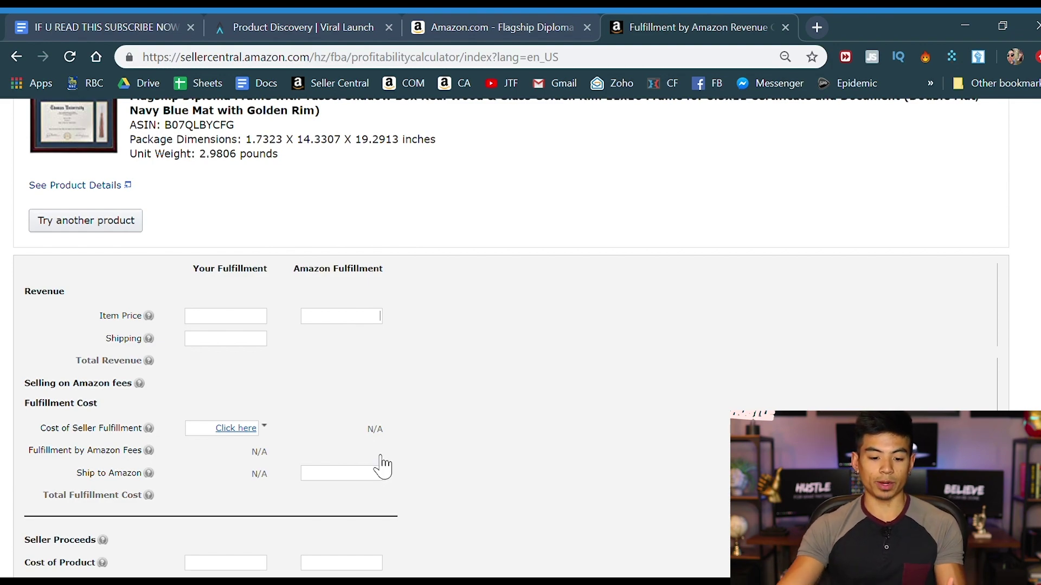
{"action": "scroll", "coordinate": [362, 269], "scroll_direction": "down", "scroll_amount": 3}
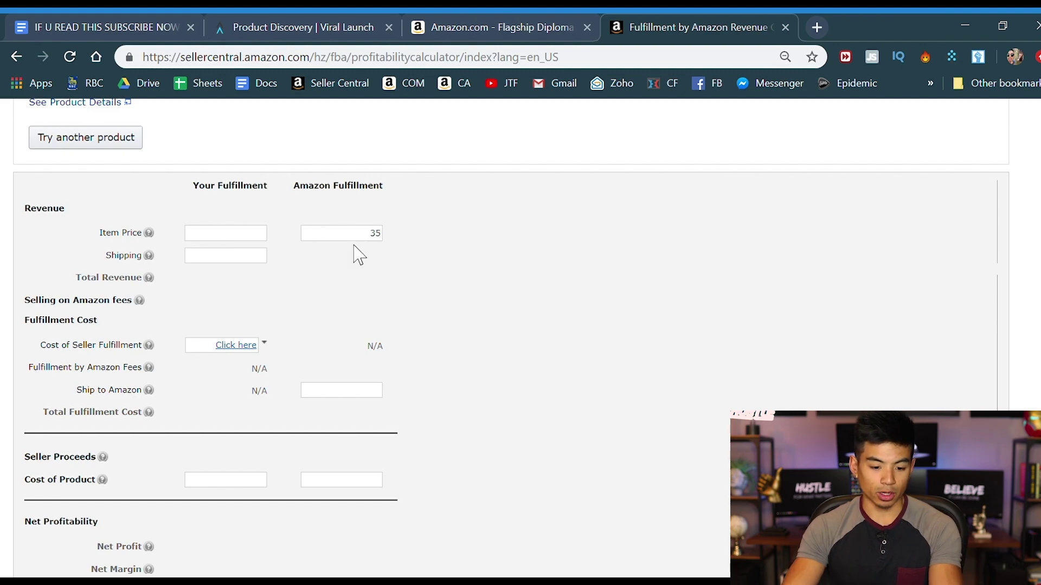
{"action": "scroll", "coordinate": [356, 260], "scroll_direction": "down", "scroll_amount": 3}
{"action": "left_click", "coordinate": [360, 470]}
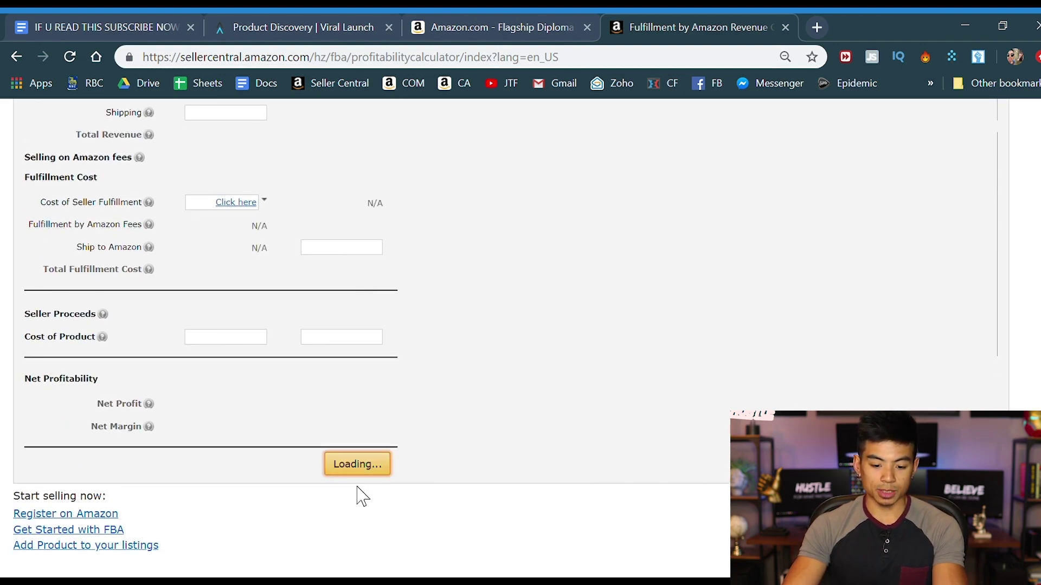
{"action": "scroll", "coordinate": [356, 487], "scroll_direction": "up", "scroll_amount": 5}
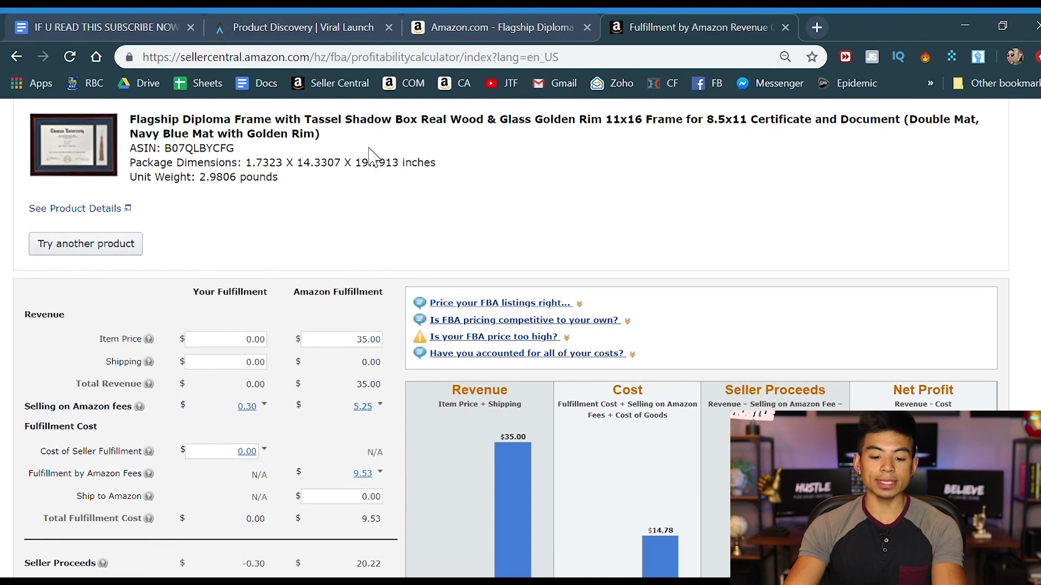
{"action": "scroll", "coordinate": [369, 155], "scroll_direction": "down", "scroll_amount": 3}
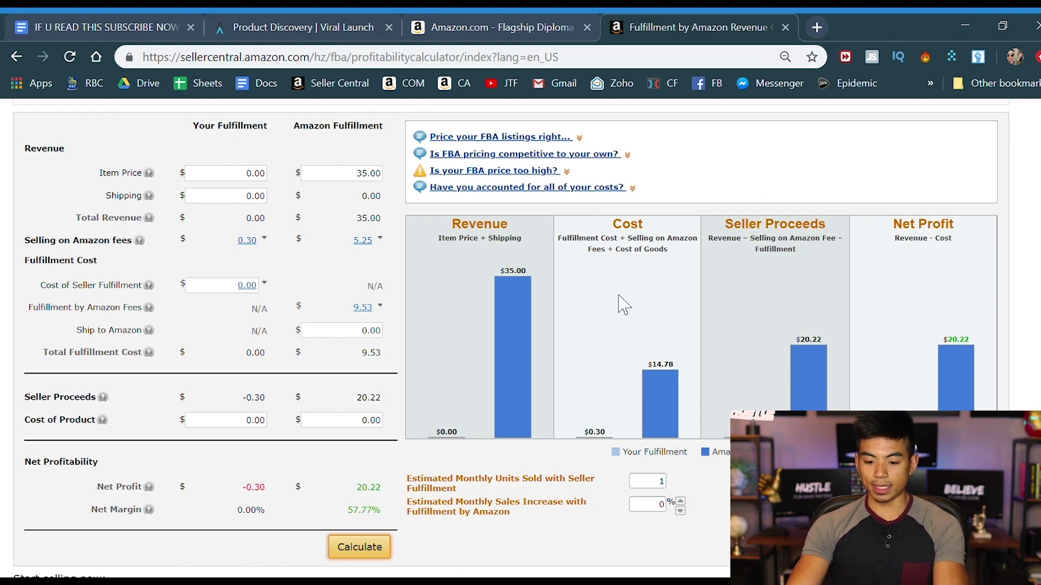
Set the Amazon Fulfillment Ship to Amazon cost to 1.5 and select its Cost of Product value for editing.
{"action": "double_click", "coordinate": [651, 483]}
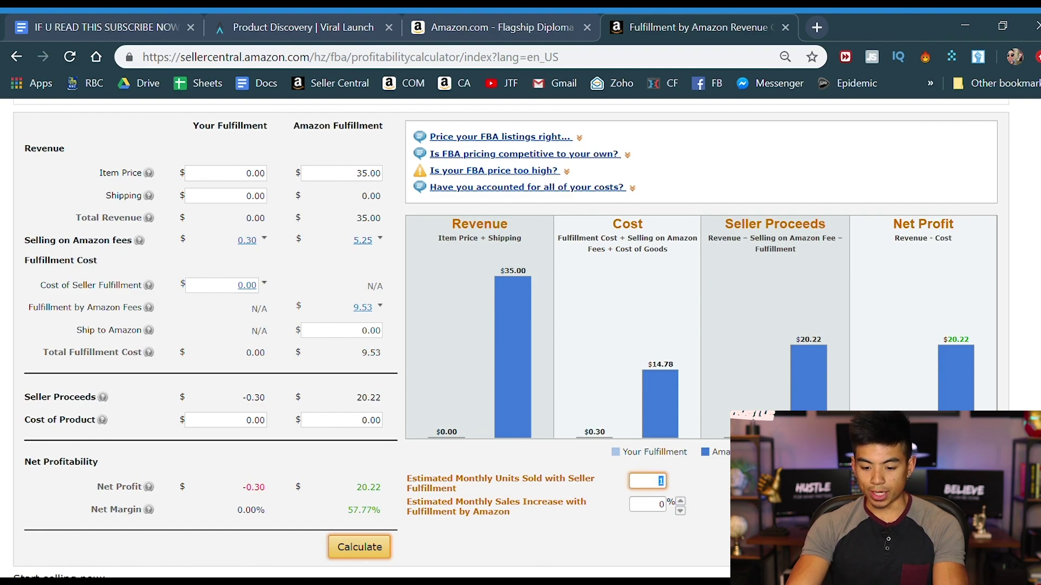
{"action": "left_click", "coordinate": [378, 114]}
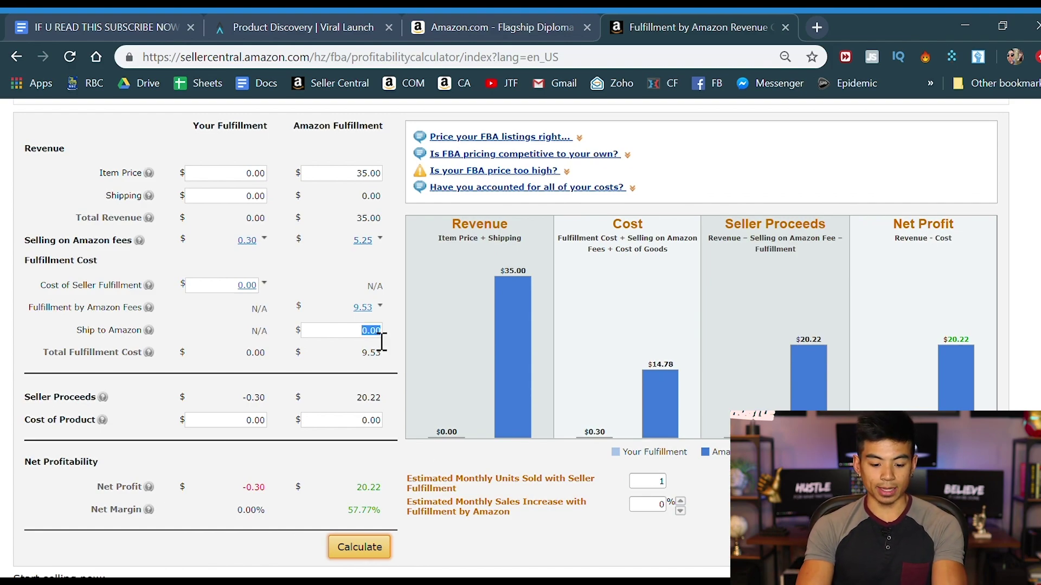
{"action": "type", "text": ".5"}
{"action": "double_click", "coordinate": [371, 421]}
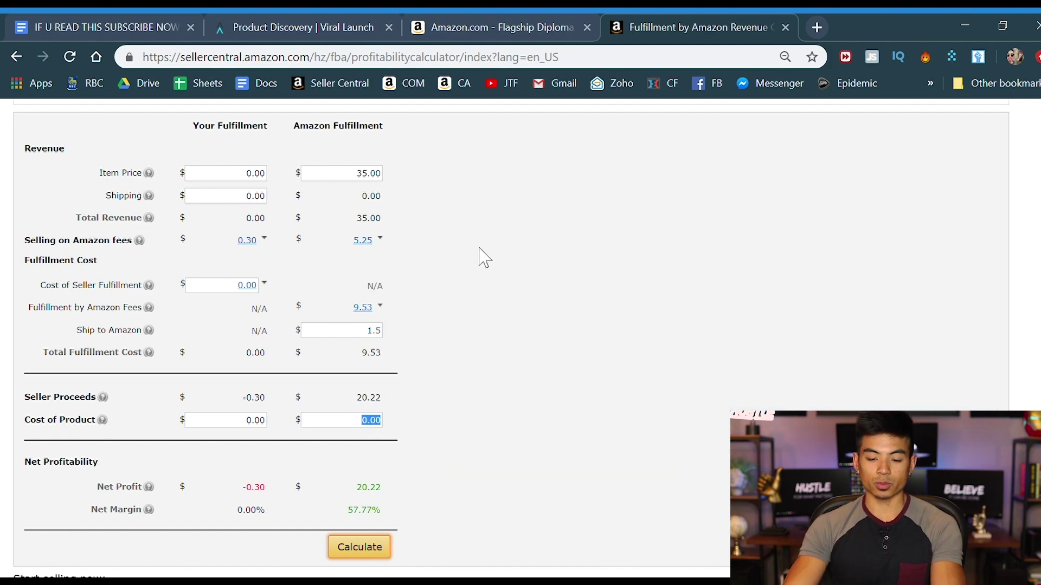
Open Alibaba in a new browser tab and search its products for "diploma frame".
{"action": "left_click", "coordinate": [818, 26]}
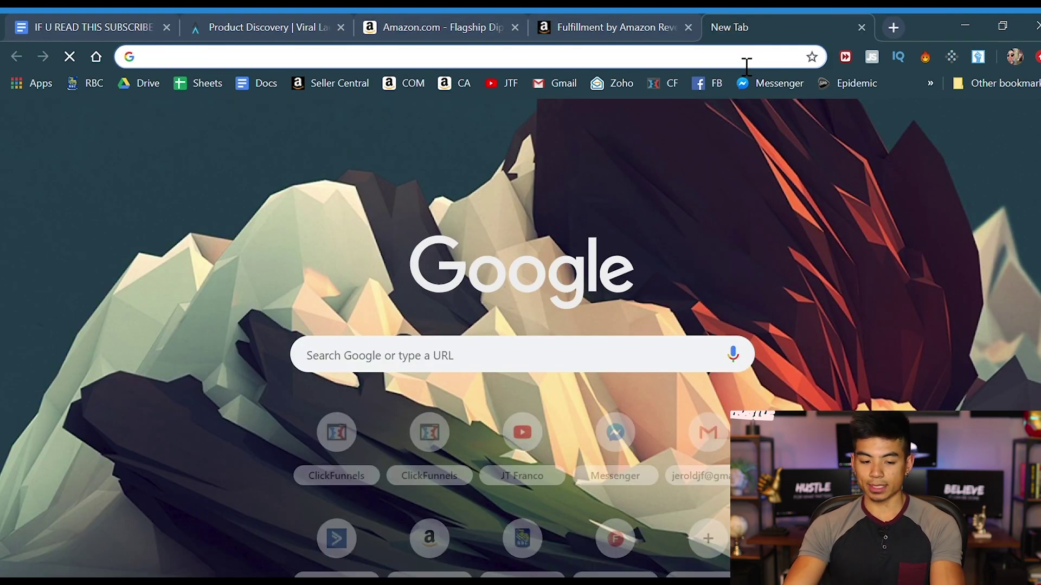
{"action": "type", "text": "al"}
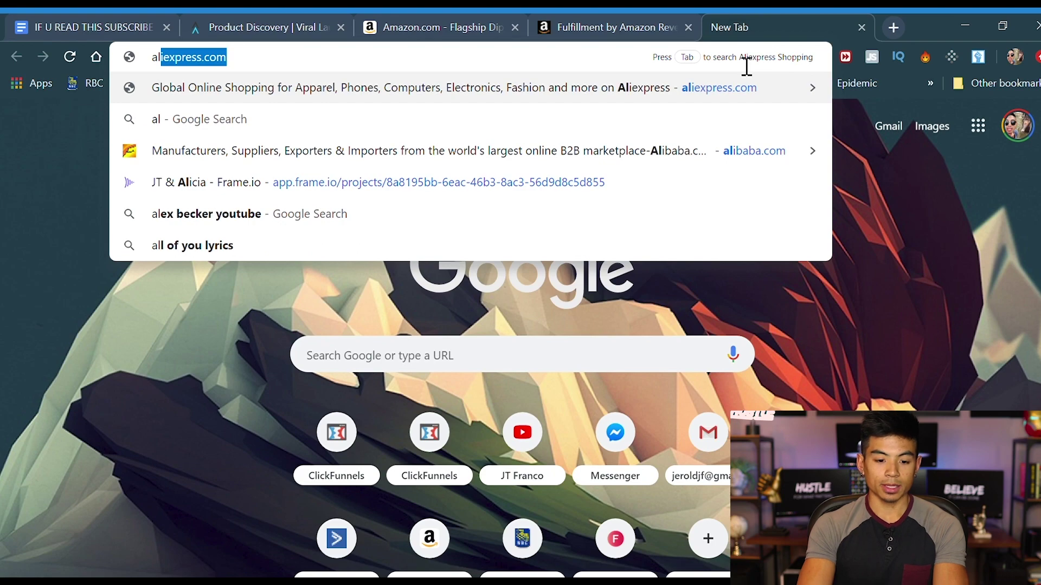
{"action": "type", "text": "ib"}
{"action": "key", "text": "Return"}
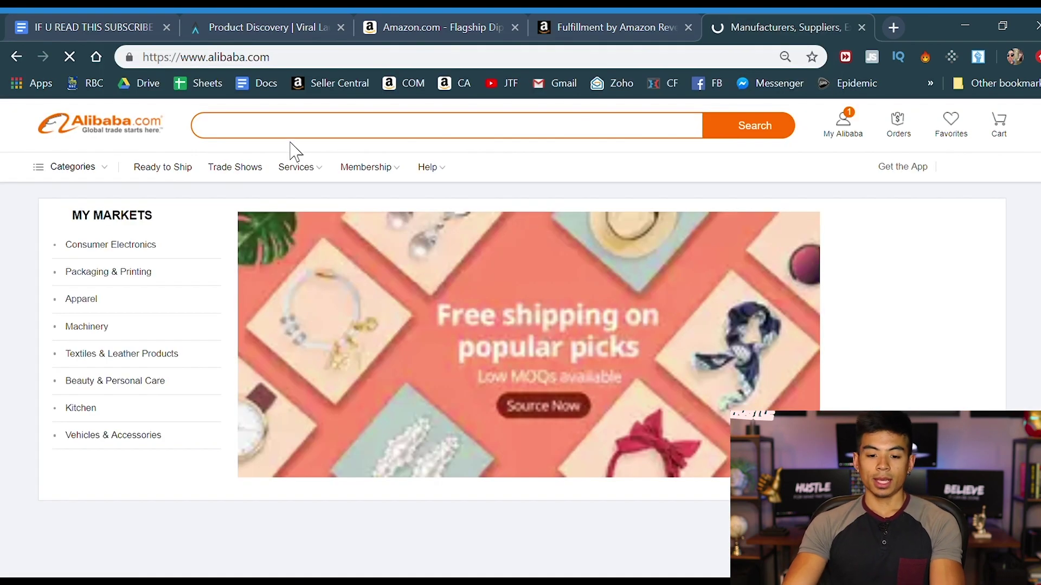
{"action": "type", "text": "diploma frame"}
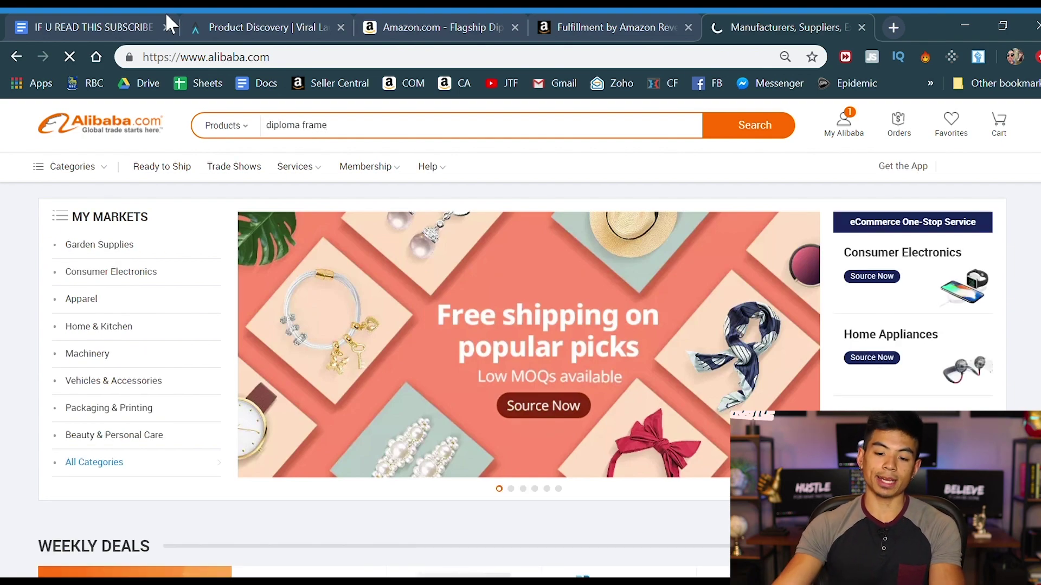
{"action": "key", "text": "Return"}
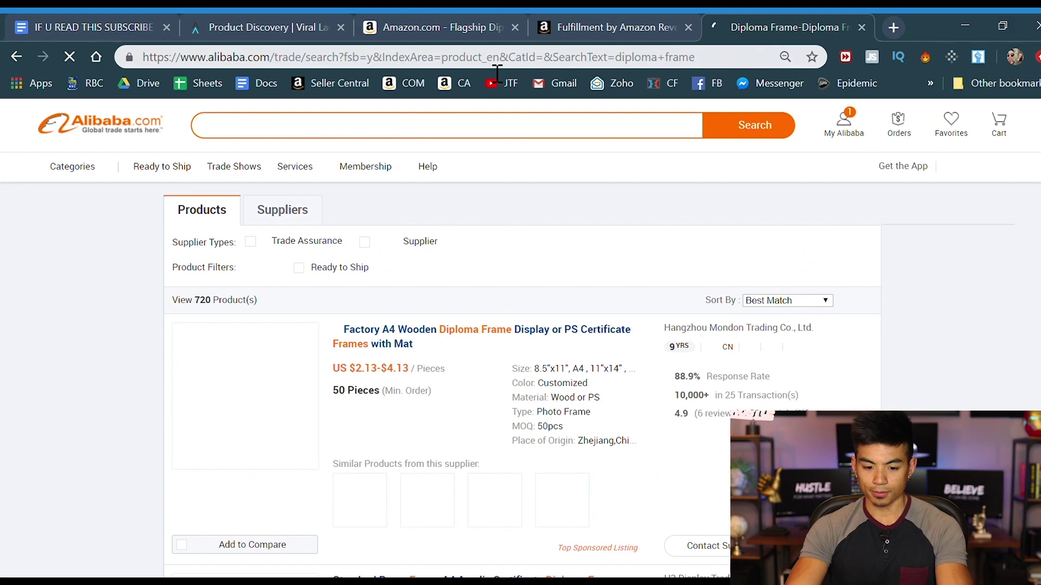
Examine the unit prices and minimum order quantities of the diploma frame listings on Alibaba.
{"action": "scroll", "coordinate": [498, 249], "scroll_direction": "down", "scroll_amount": 20}
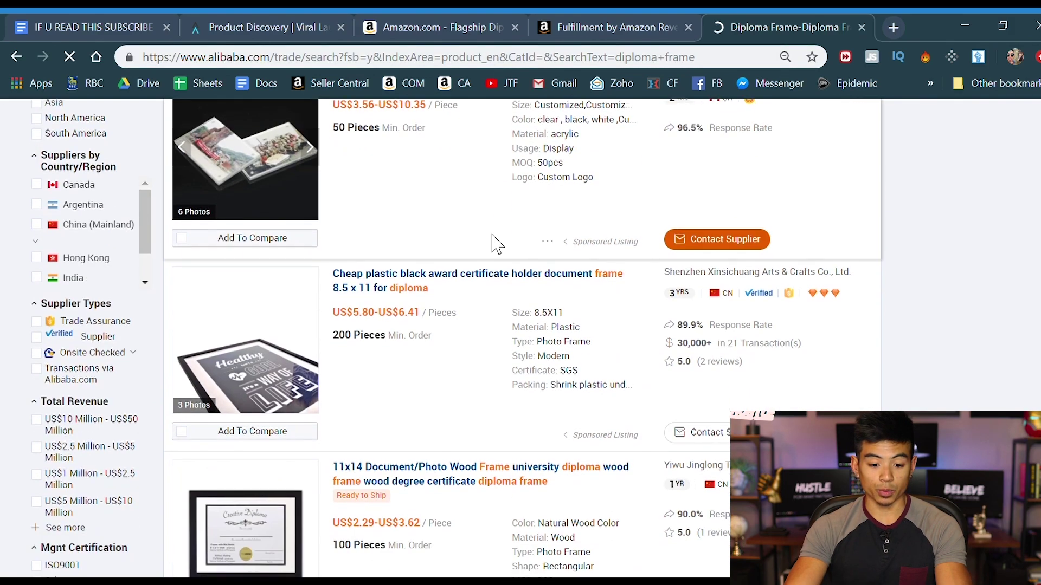
{"action": "scroll", "coordinate": [353, 254], "scroll_direction": "up", "scroll_amount": 2}
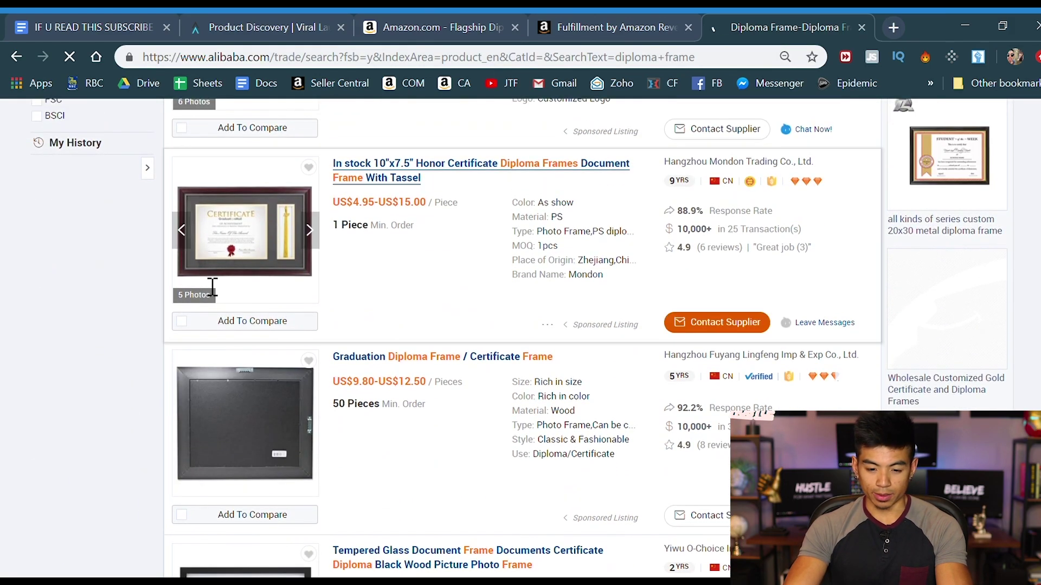
{"action": "scroll", "coordinate": [248, 269], "scroll_direction": "up", "scroll_amount": 12}
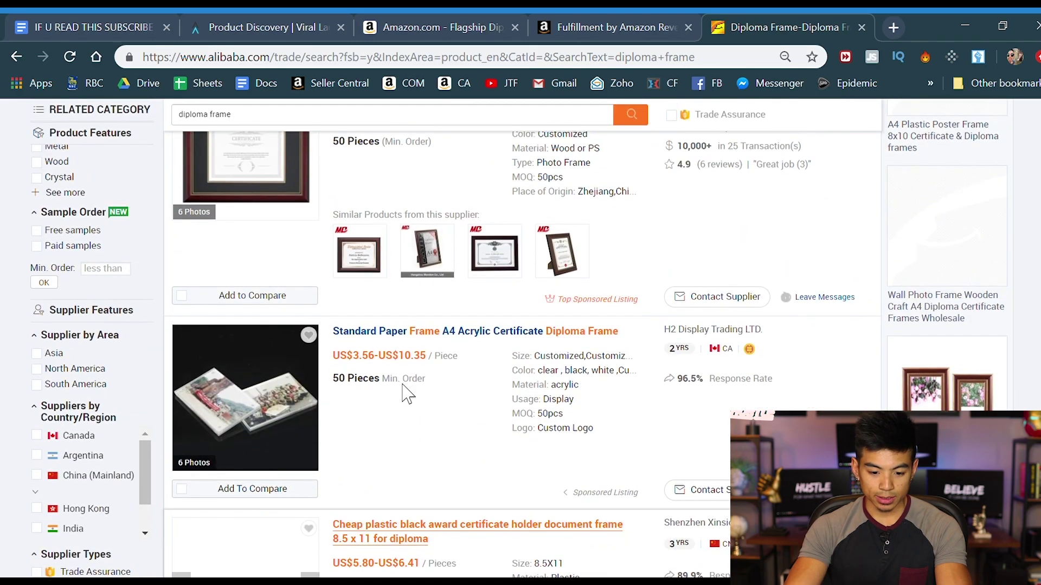
{"action": "scroll", "coordinate": [404, 392], "scroll_direction": "down", "scroll_amount": 15}
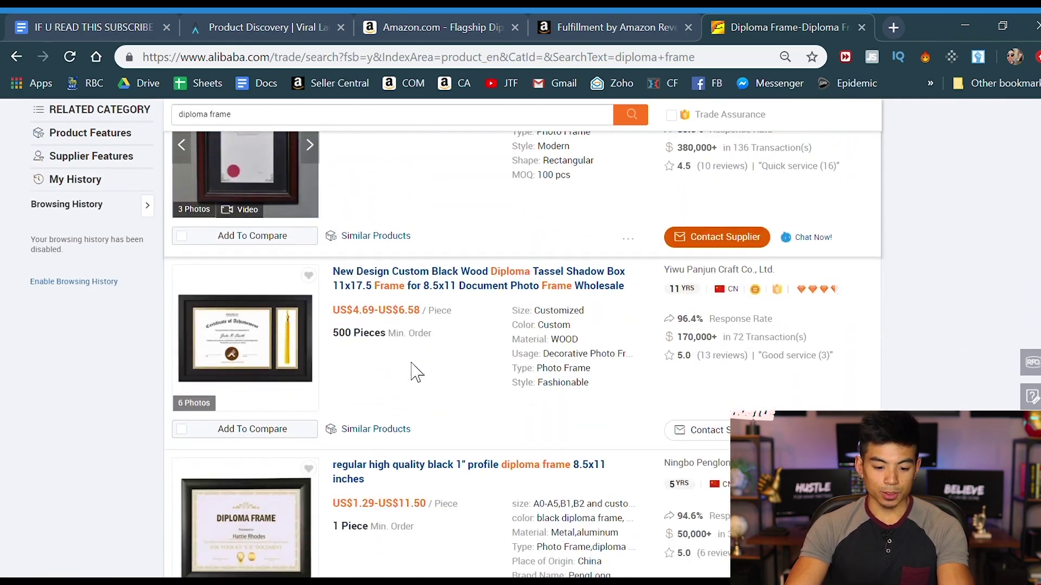
{"action": "scroll", "coordinate": [415, 372], "scroll_direction": "down", "scroll_amount": 2}
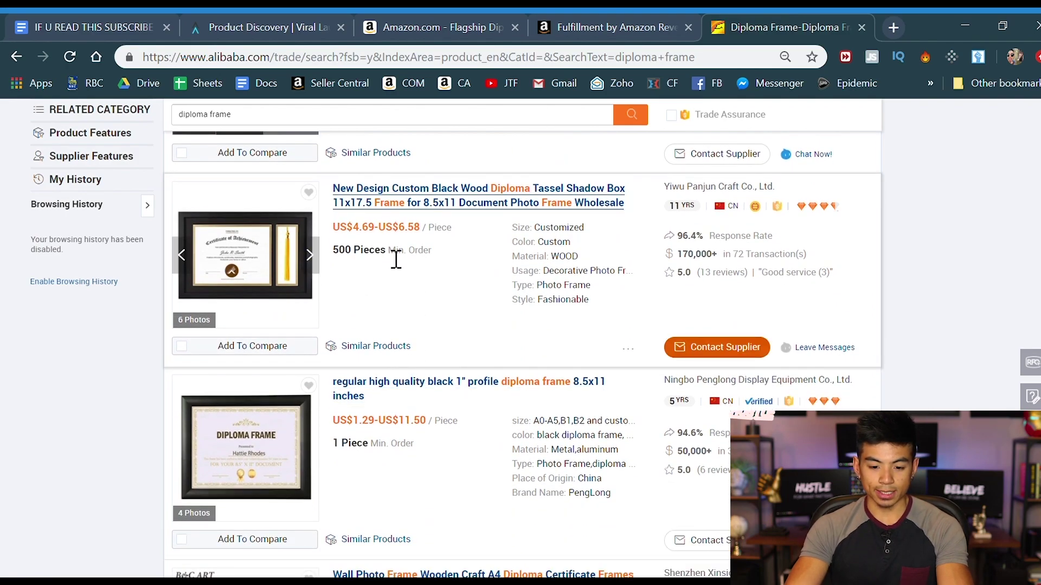
{"action": "scroll", "coordinate": [396, 259], "scroll_direction": "down", "scroll_amount": 5}
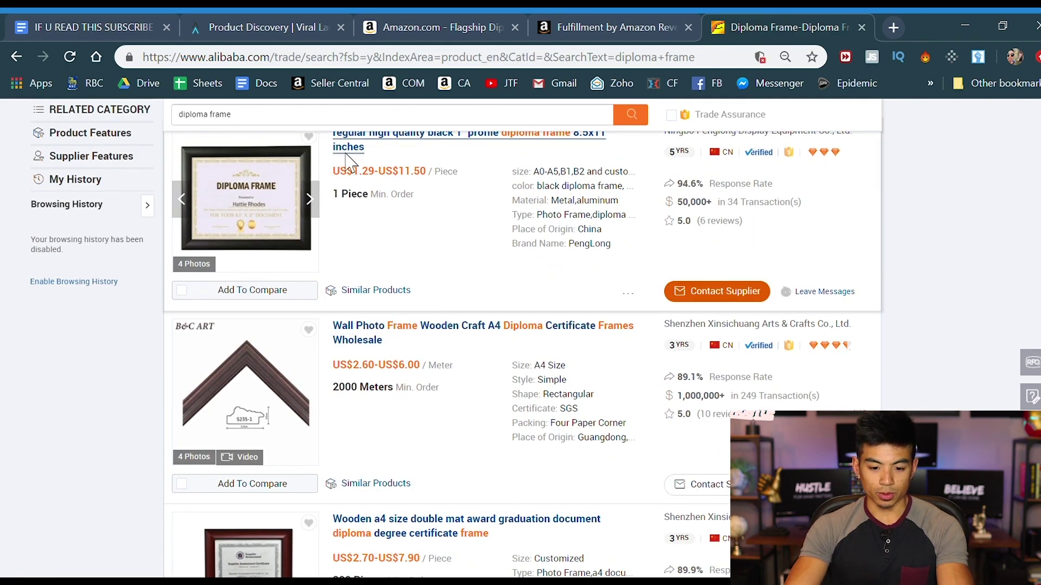
{"action": "scroll", "coordinate": [461, 255], "scroll_direction": "down", "scroll_amount": 8}
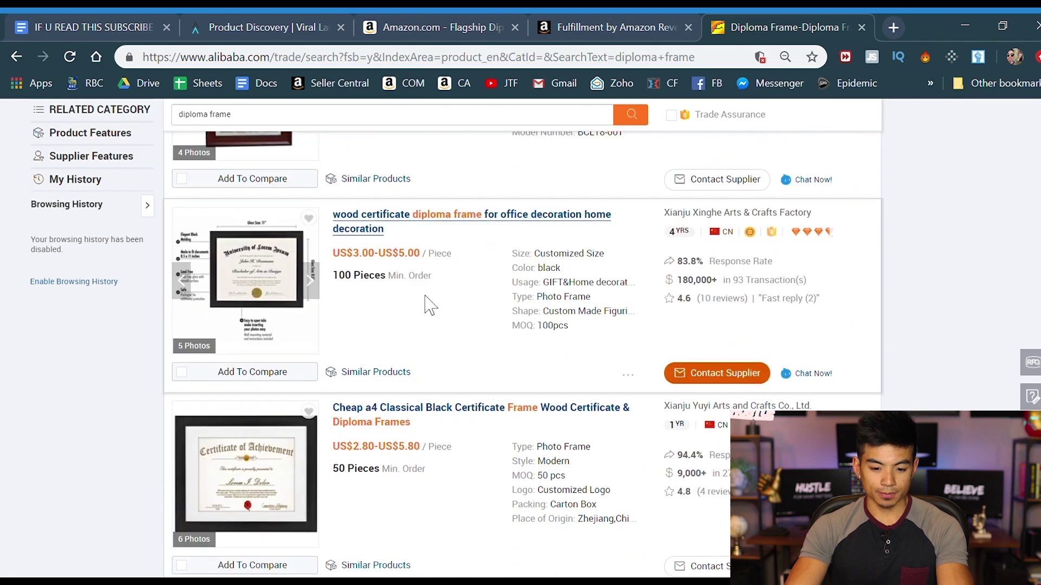
{"action": "scroll", "coordinate": [412, 374], "scroll_direction": "down", "scroll_amount": 15}
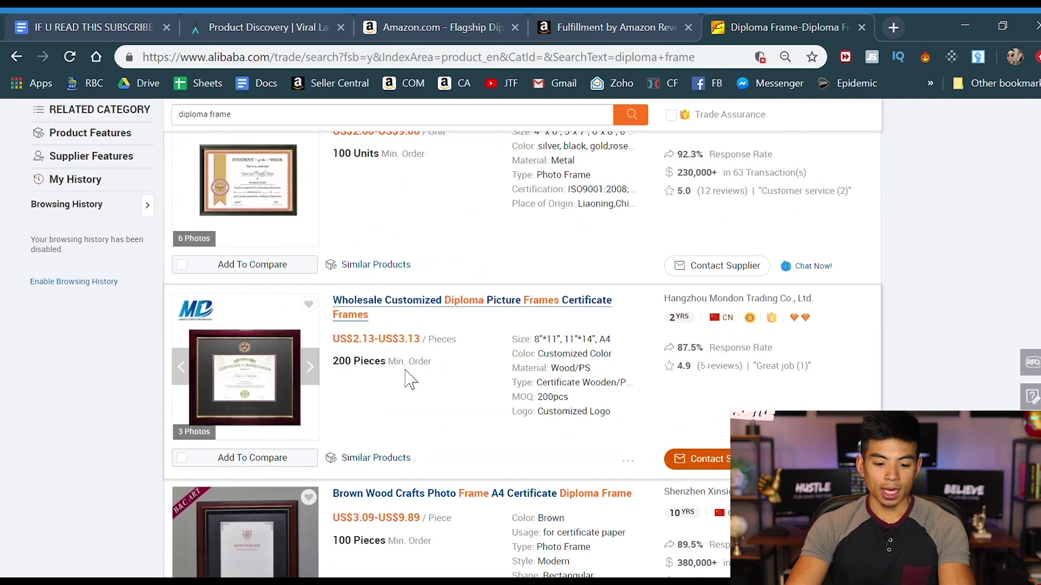
{"action": "scroll", "coordinate": [409, 384], "scroll_direction": "up", "scroll_amount": 5}
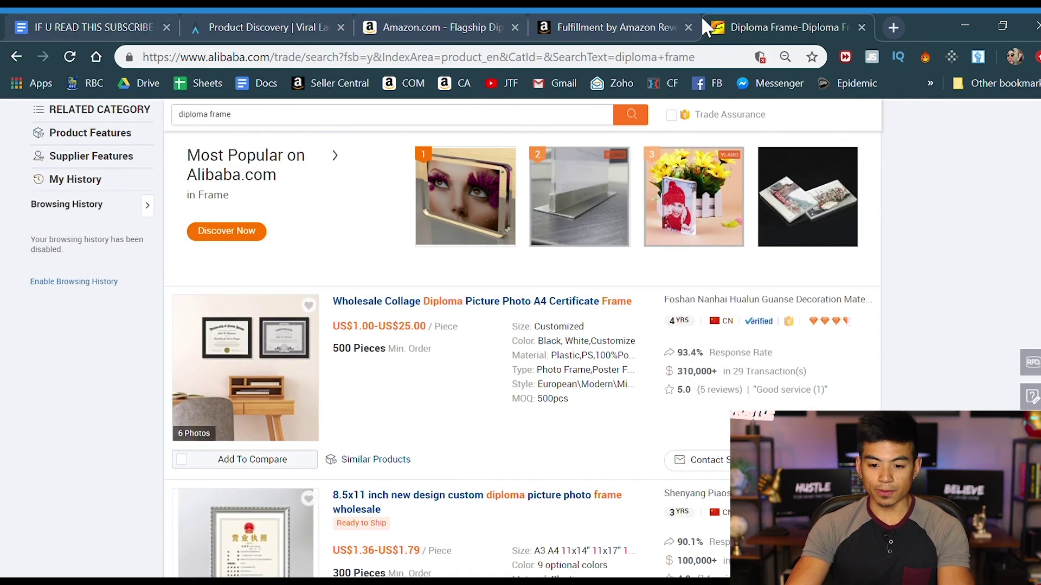
Return to the FBA Revenue Calculator, set the Amazon Fulfillment Cost of Product to 5, and calculate the profit.
{"action": "left_click", "coordinate": [613, 28]}
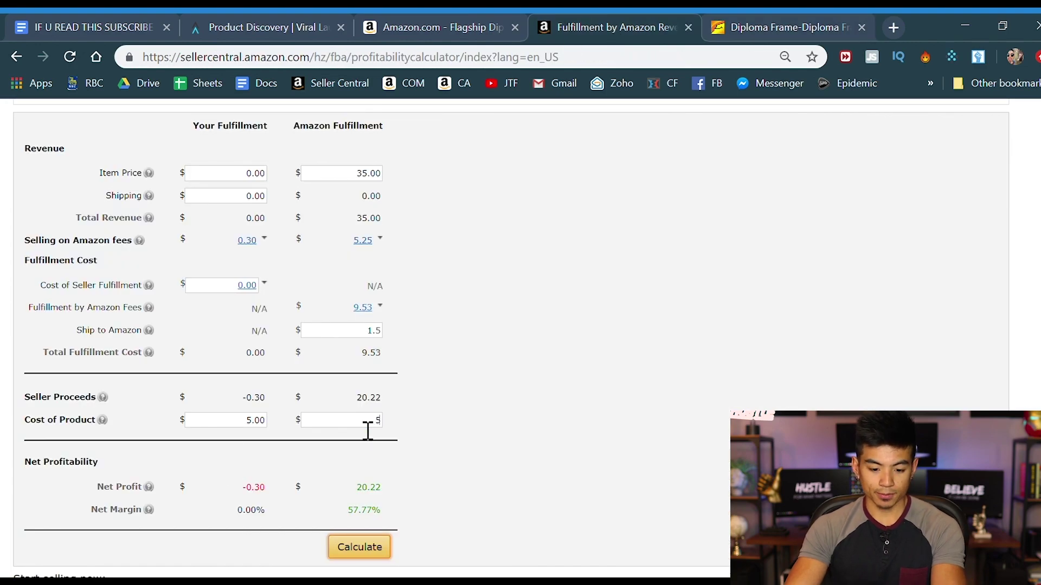
{"action": "left_click", "coordinate": [374, 554]}
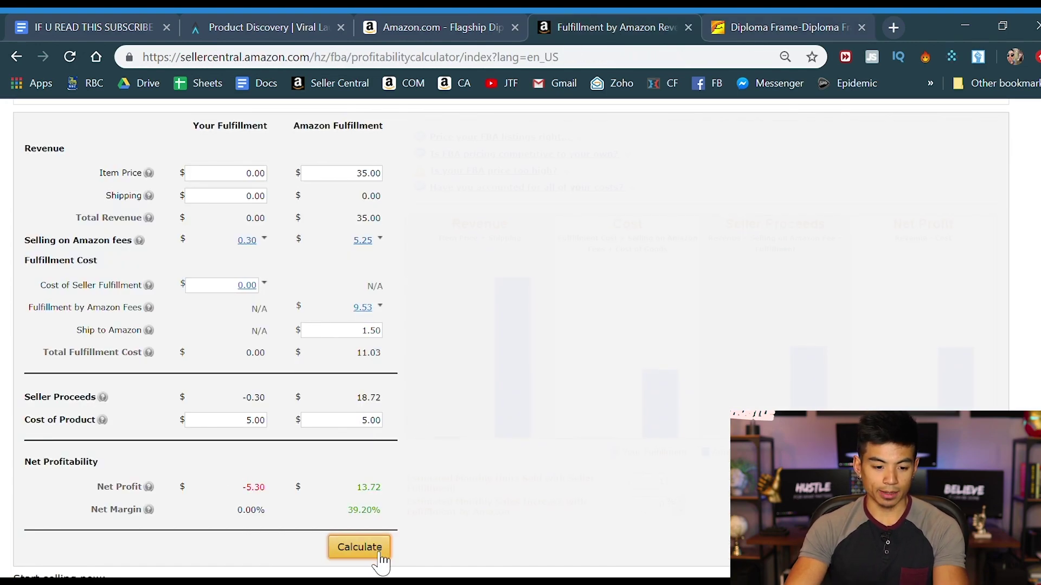
Set the Estimated Monthly Units Sold with Seller Fulfillment to 150 and review the monthly charts and net margin.
{"action": "double_click", "coordinate": [662, 481]}
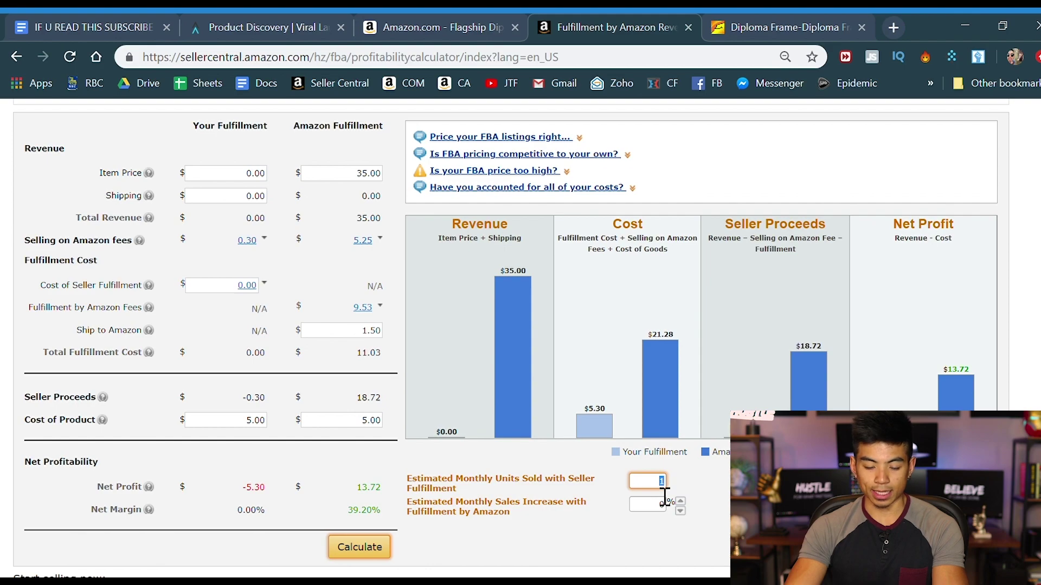
{"action": "left_click", "coordinate": [288, 25]}
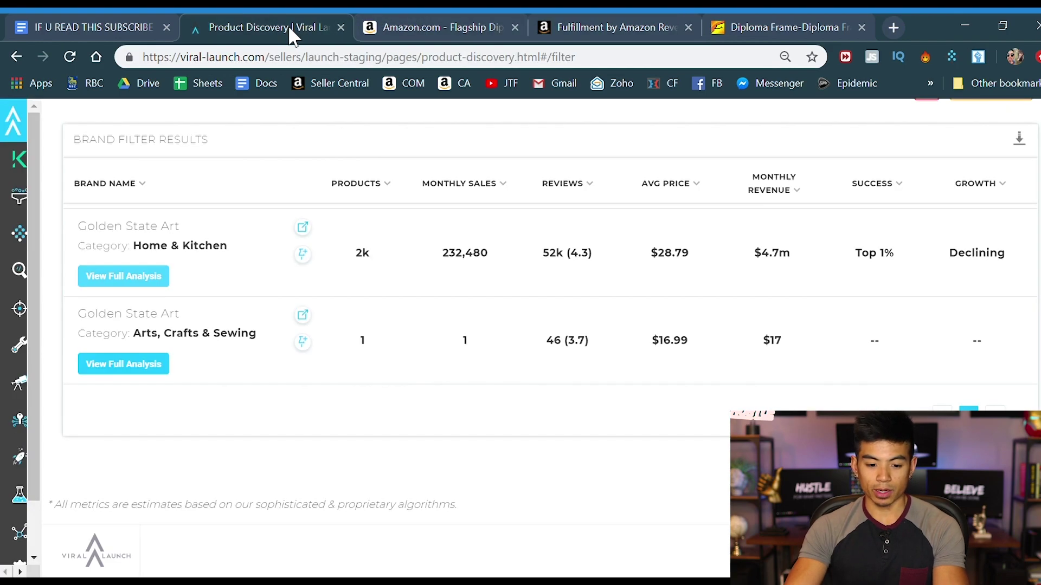
{"action": "left_click", "coordinate": [484, 16]}
{"action": "left_click", "coordinate": [609, 22]}
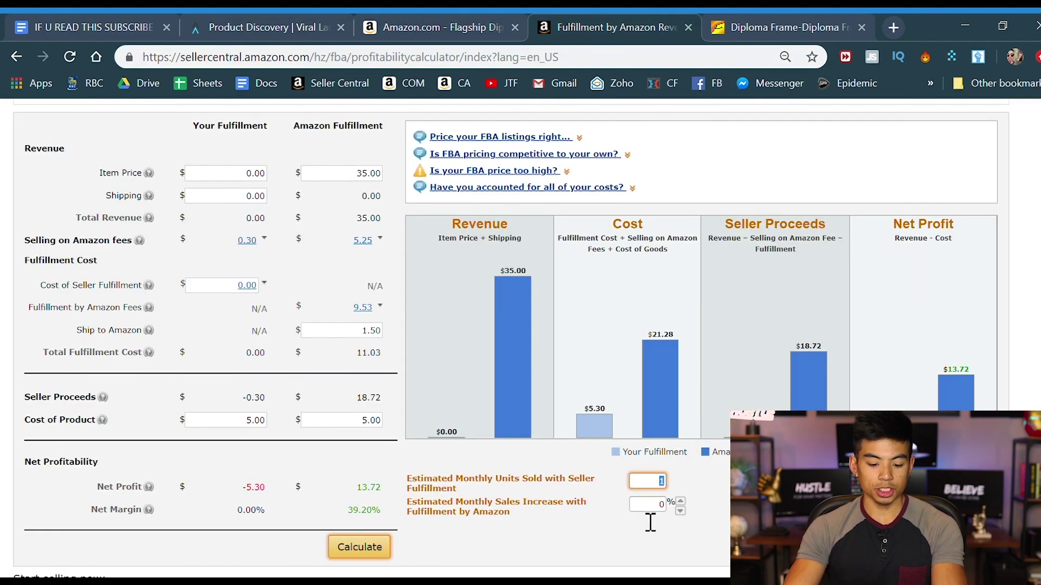
{"action": "type", "text": "150"}
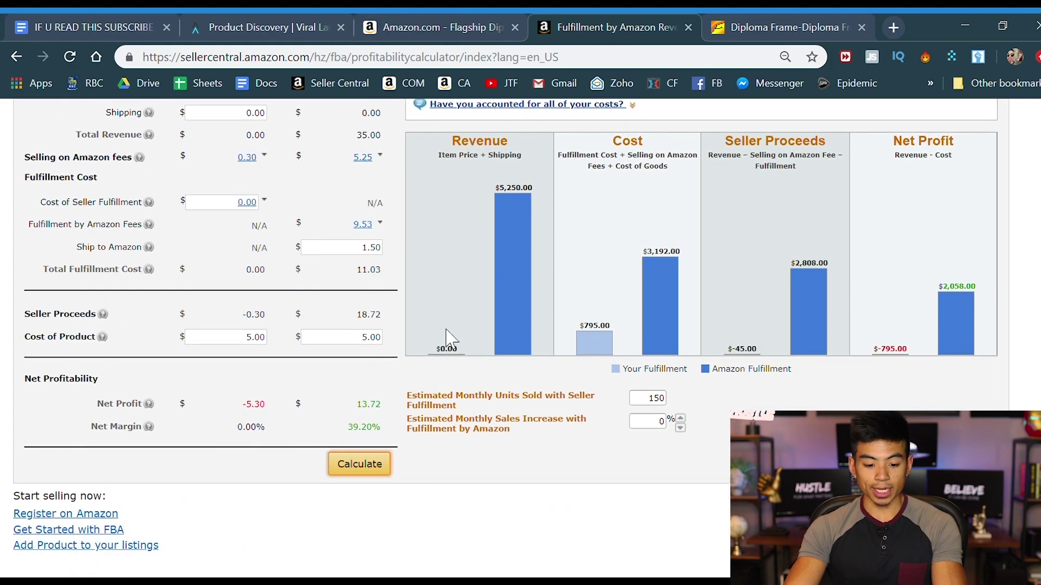
{"action": "scroll", "coordinate": [444, 347], "scroll_direction": "down", "scroll_amount": 3}
{"action": "scroll", "coordinate": [450, 369], "scroll_direction": "up", "scroll_amount": 6}
{"action": "scroll", "coordinate": [371, 360], "scroll_direction": "down", "scroll_amount": 3}
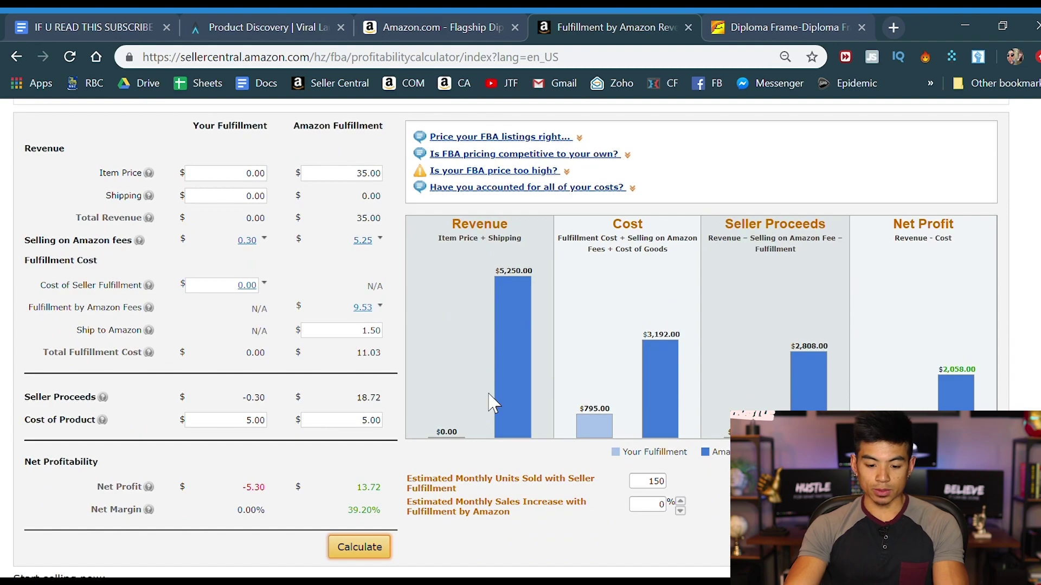
{"action": "left_click_drag", "start_coordinate": [349, 501], "coordinate": [384, 521]}
{"action": "left_click", "coordinate": [383, 522]}
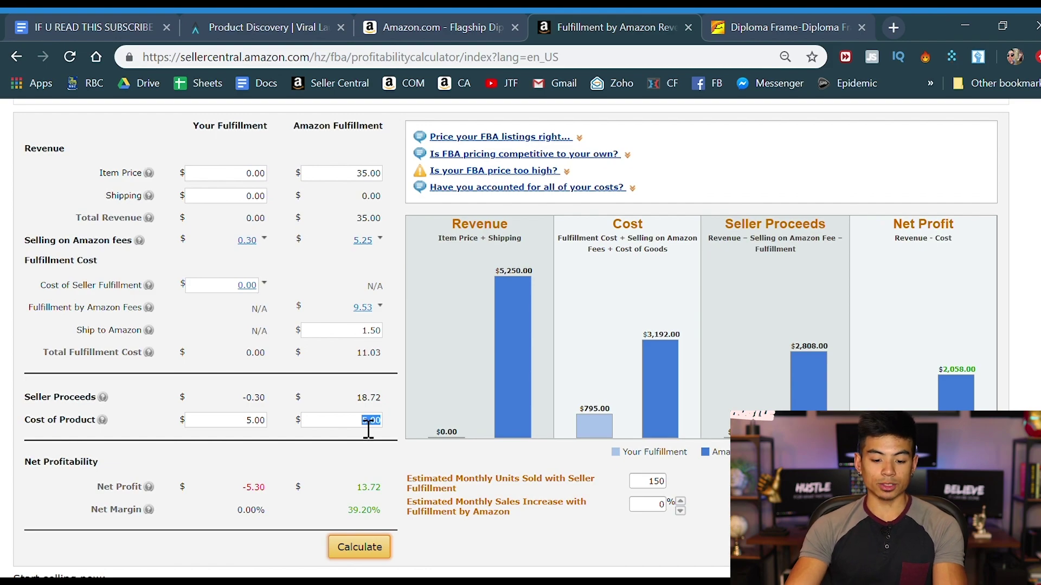
Calculate the profit with an Amazon Fulfillment product cost of 4, and again with a product cost of 8 and Ship to Amazon of 2.
{"action": "type", "text": "4"}
{"action": "left_click", "coordinate": [378, 549]}
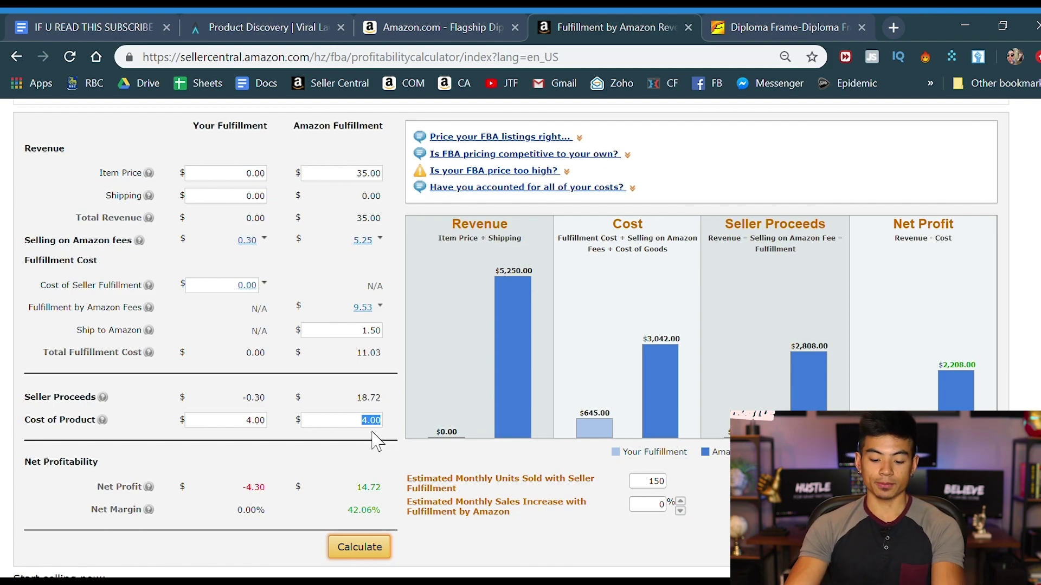
{"action": "type", "text": "6"}
{"action": "left_click", "coordinate": [379, 332]}
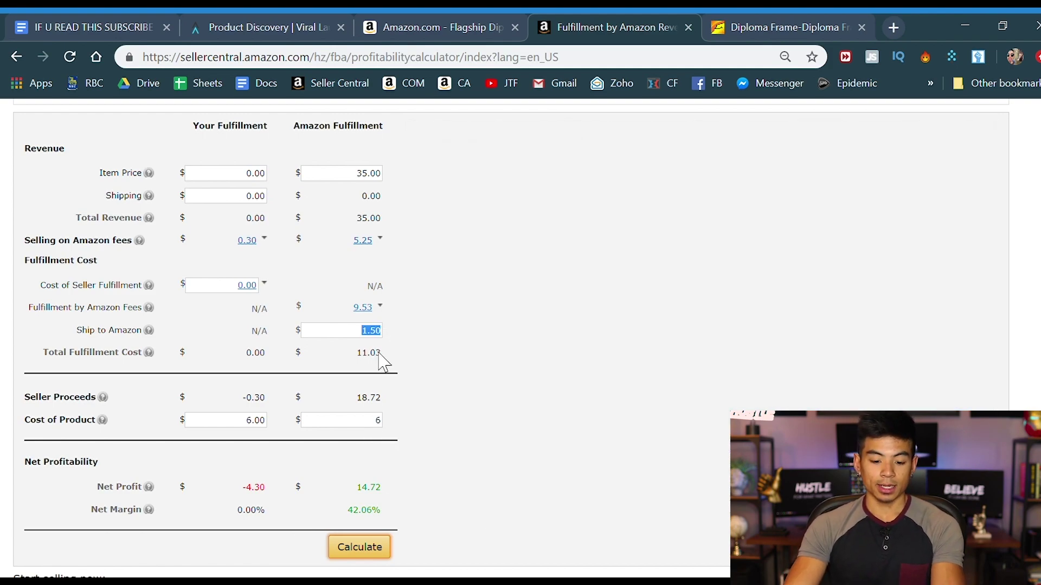
{"action": "type", "text": "2"}
{"action": "type", "text": "8"}
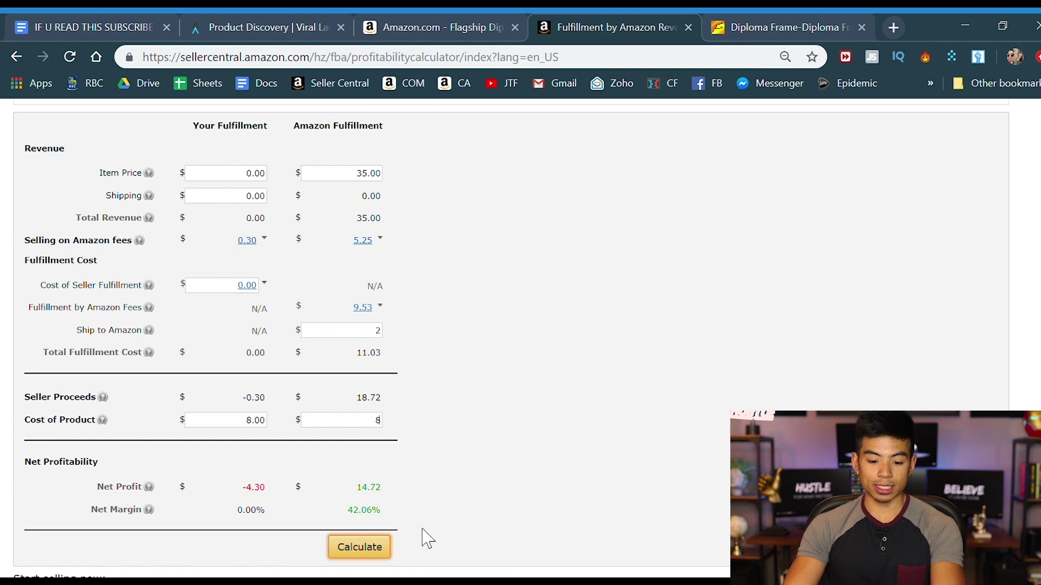
{"action": "left_click", "coordinate": [368, 549]}
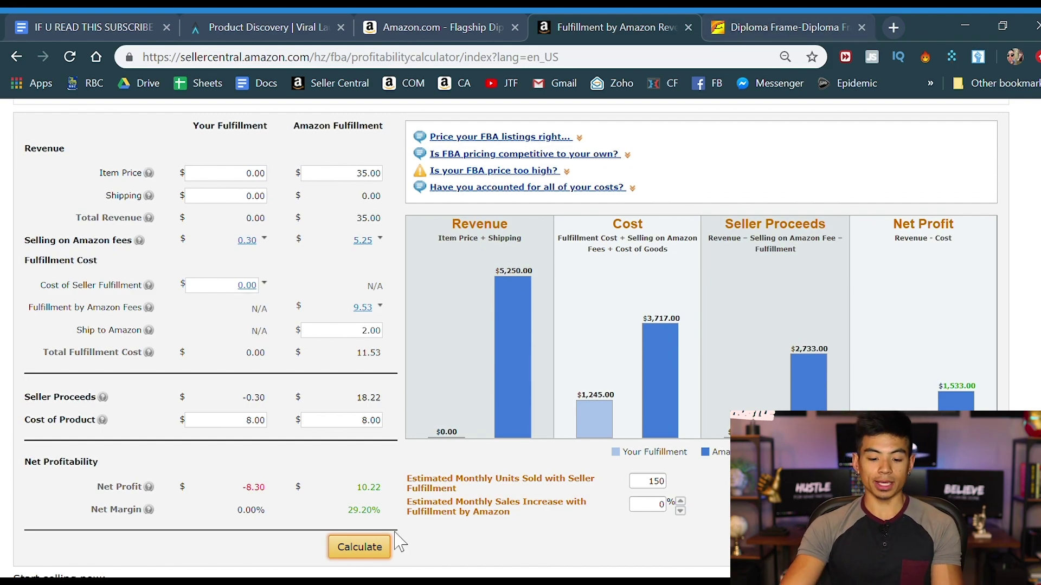
Set the Amazon Fulfillment Cost of Product to 5 and recalculate the profit.
{"action": "type", "text": "5"}
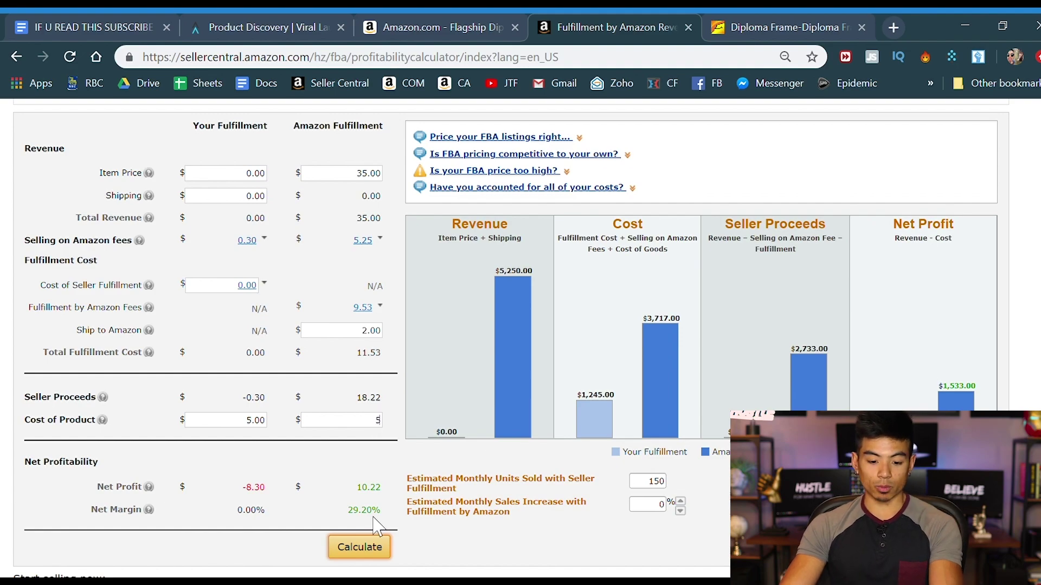
{"action": "left_click", "coordinate": [359, 547]}
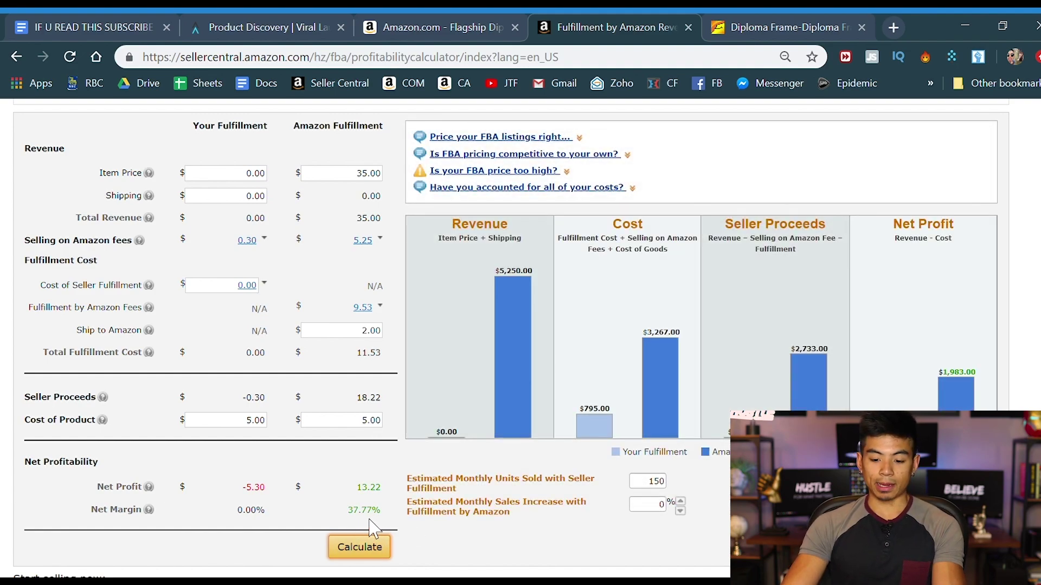
{"action": "left_click", "coordinate": [398, 26]}
{"action": "left_click", "coordinate": [308, 26]}
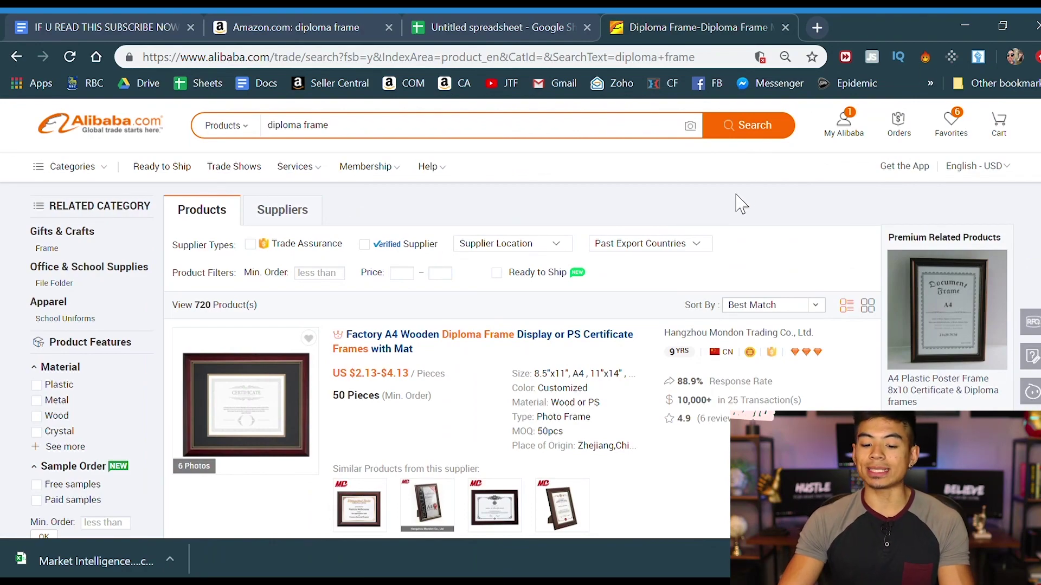
Switch the Alibaba "diploma frame" results from products to suppliers and look through the supplier list.
{"action": "mouse_move", "coordinate": [327, 174]}
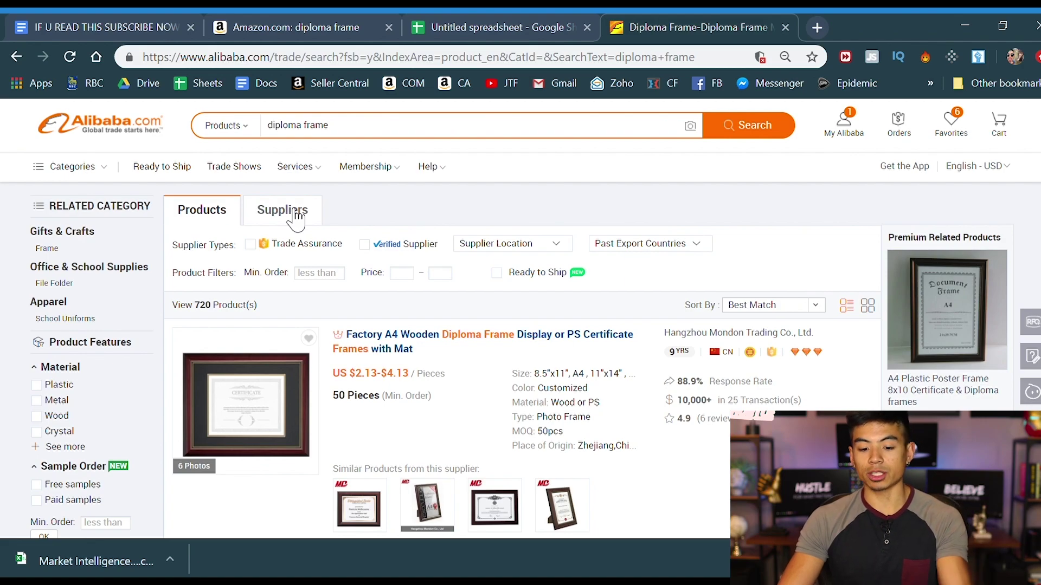
{"action": "scroll", "coordinate": [738, 325], "scroll_direction": "down", "scroll_amount": 8}
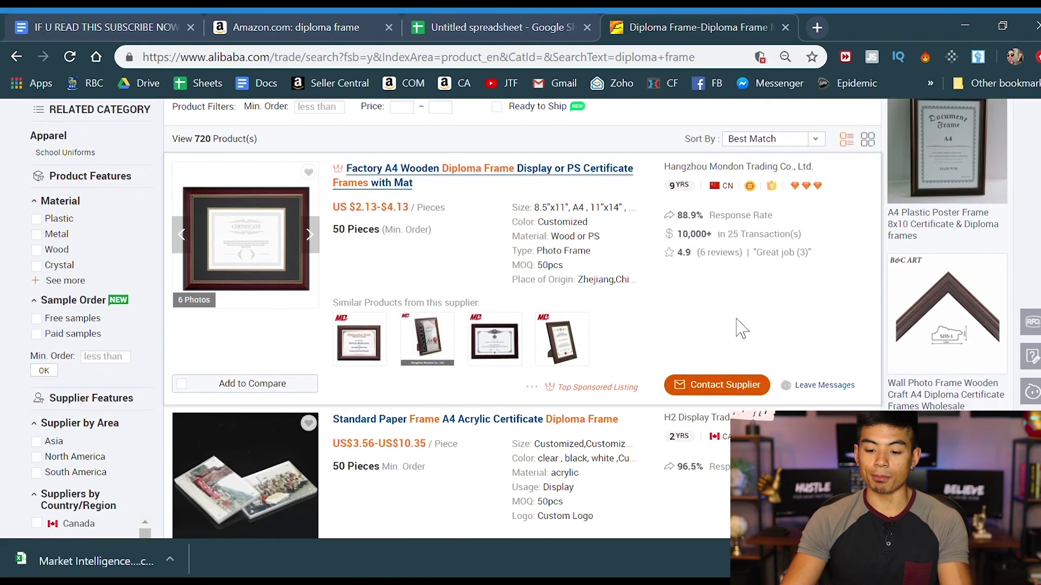
{"action": "scroll", "coordinate": [743, 404], "scroll_direction": "up", "scroll_amount": 8}
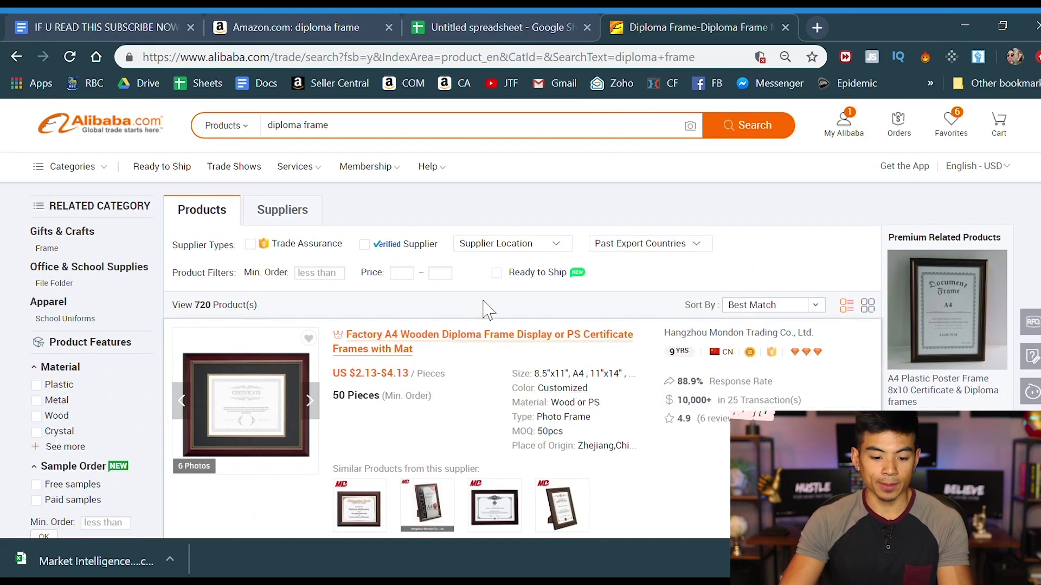
{"action": "left_click", "coordinate": [293, 218]}
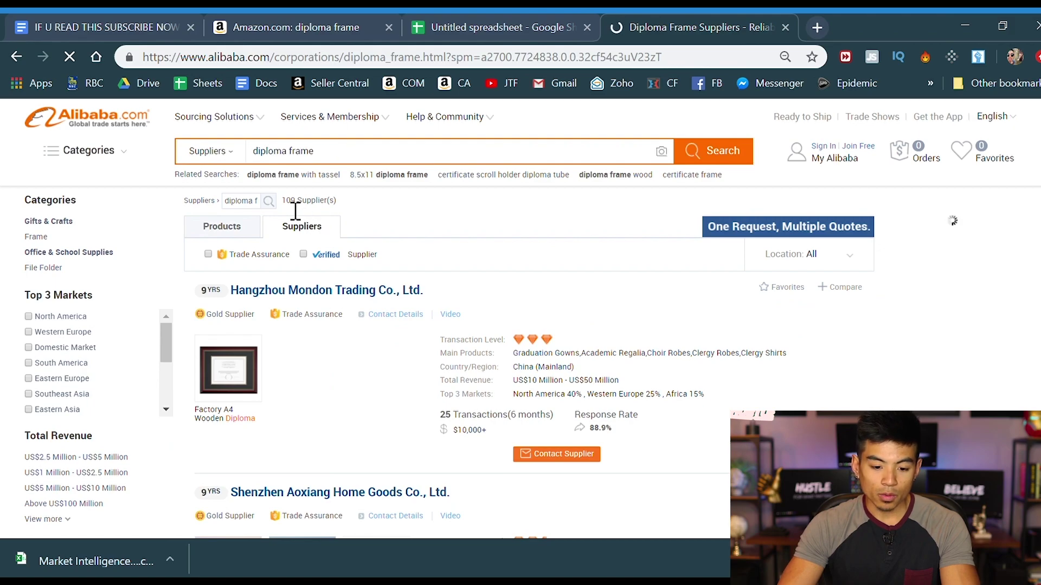
{"action": "left_click_drag", "start_coordinate": [282, 201], "coordinate": [301, 201]}
{"action": "left_click", "coordinate": [348, 210]}
{"action": "scroll", "coordinate": [336, 217], "scroll_direction": "down", "scroll_amount": 10}
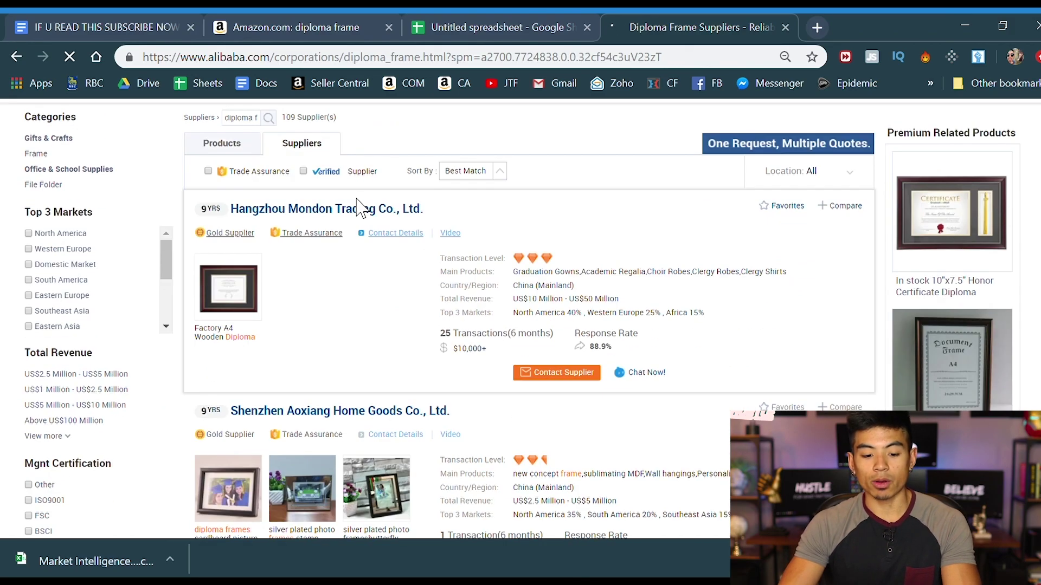
{"action": "scroll", "coordinate": [323, 223], "scroll_direction": "down", "scroll_amount": 15}
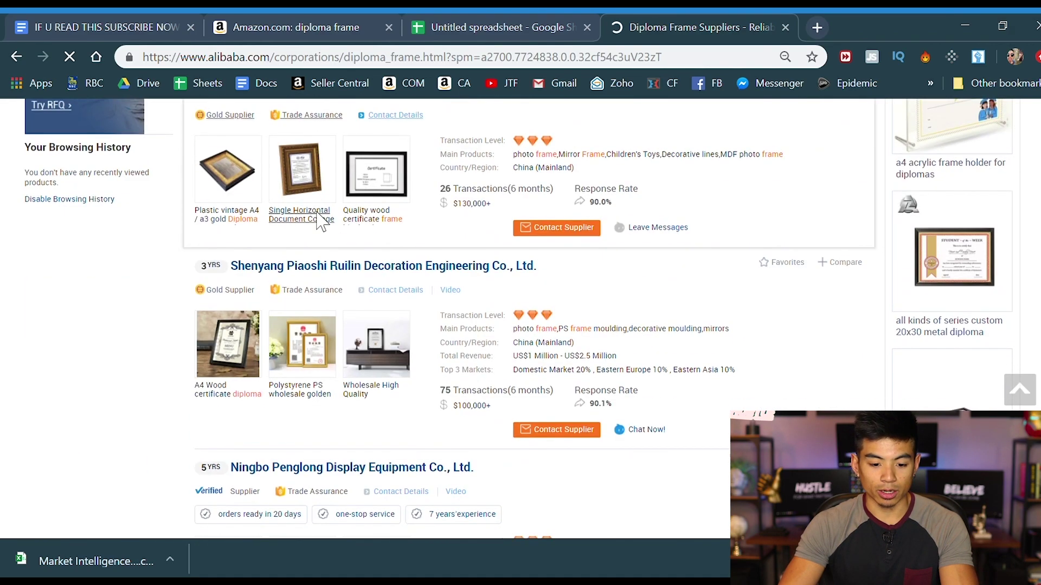
{"action": "scroll", "coordinate": [326, 233], "scroll_direction": "up", "scroll_amount": 20}
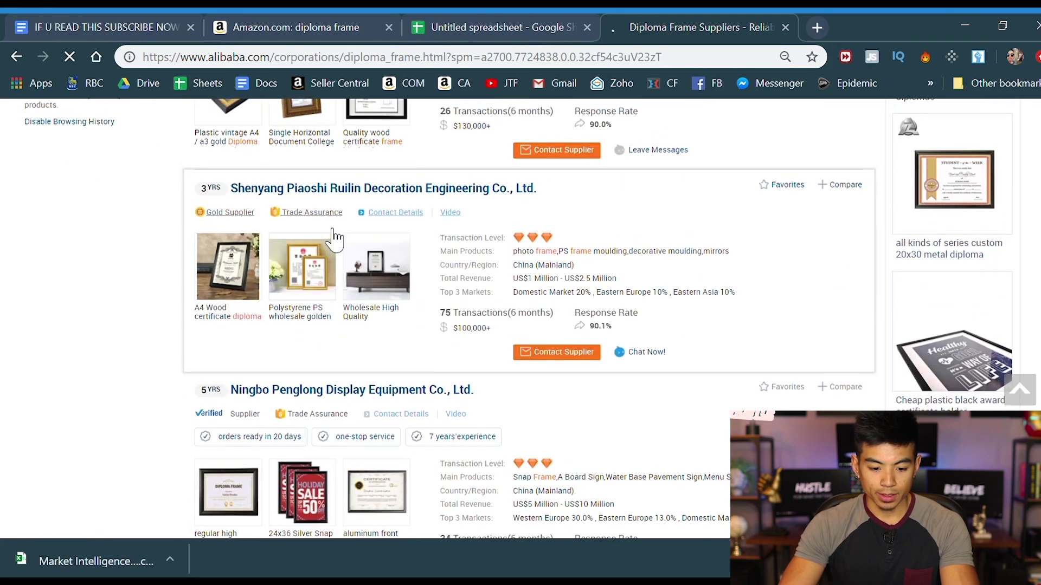
{"action": "scroll", "coordinate": [331, 241], "scroll_direction": "up", "scroll_amount": 3}
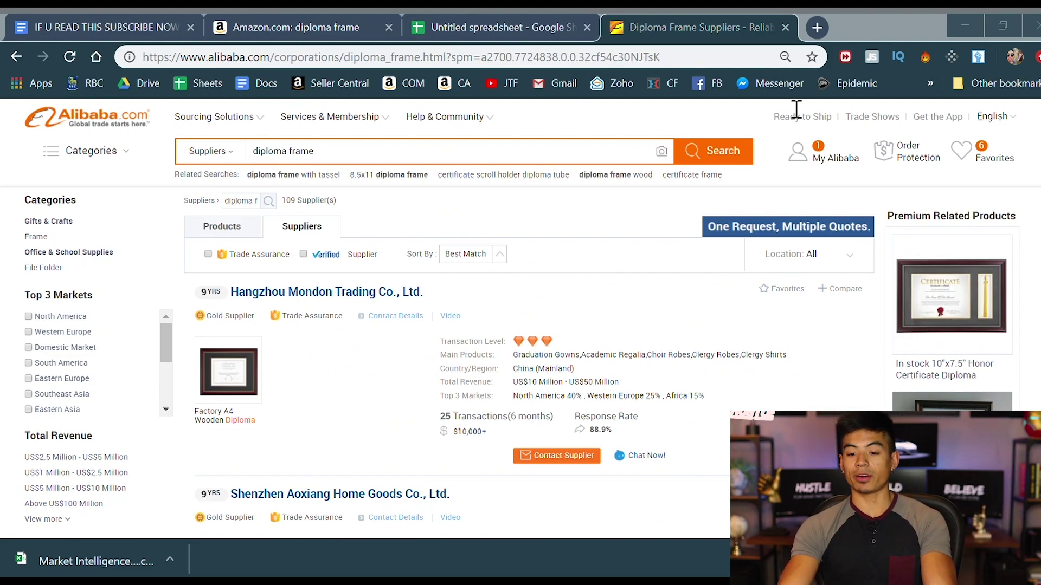
Open the contact form for the supplier Hangzhou Mondon Trading Co., Ltd.
{"action": "scroll", "coordinate": [731, 185], "scroll_direction": "down", "scroll_amount": 3}
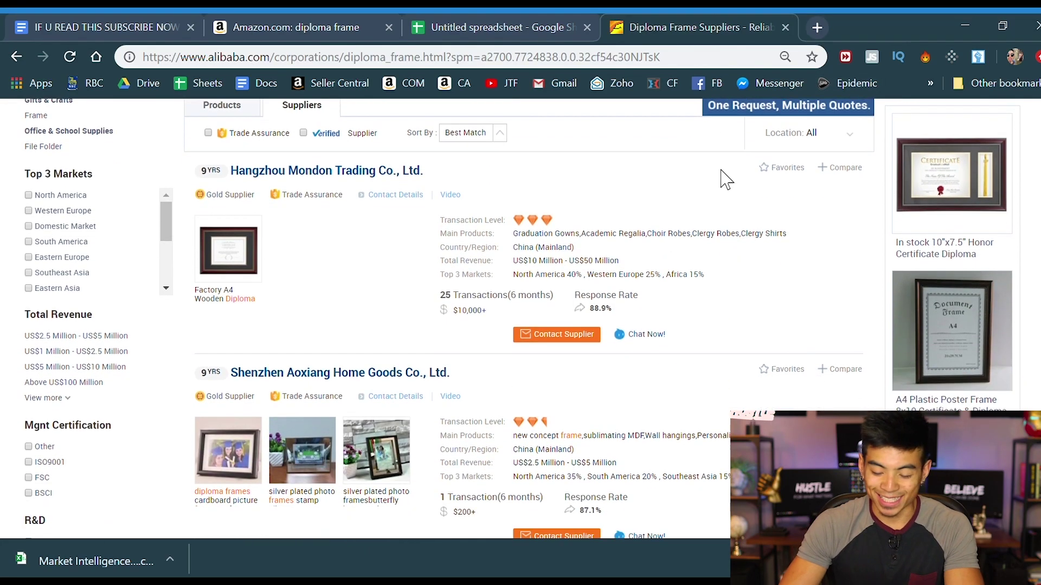
{"action": "scroll", "coordinate": [632, 291], "scroll_direction": "up", "scroll_amount": 3}
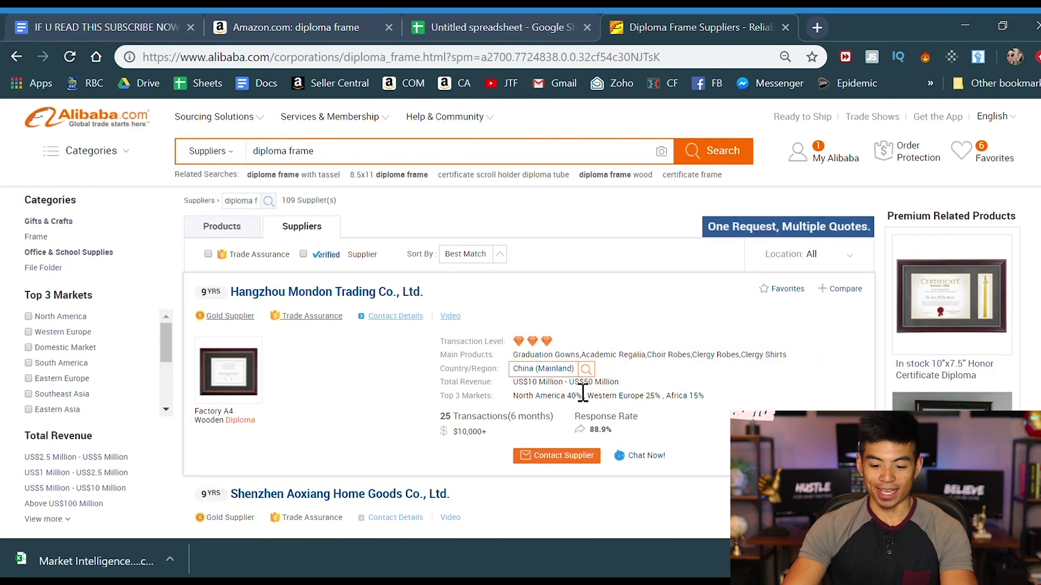
{"action": "left_click", "coordinate": [554, 469]}
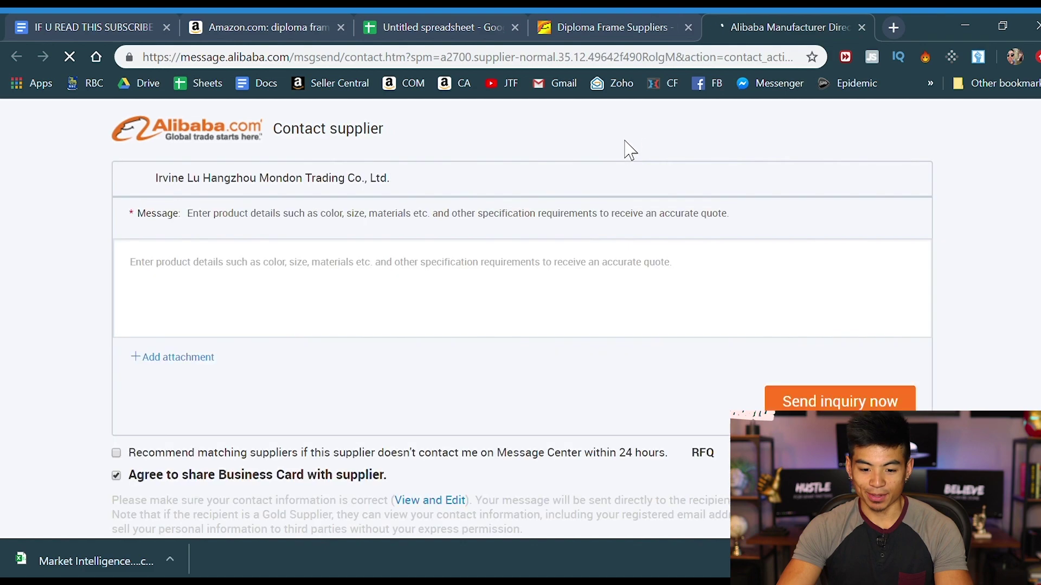
Draft the supplier message "Hi, I am very interested in your diploma frame. Please send me a quote for 500 units".
{"action": "left_click", "coordinate": [472, 296]}
{"action": "type", "text": "Hi"}
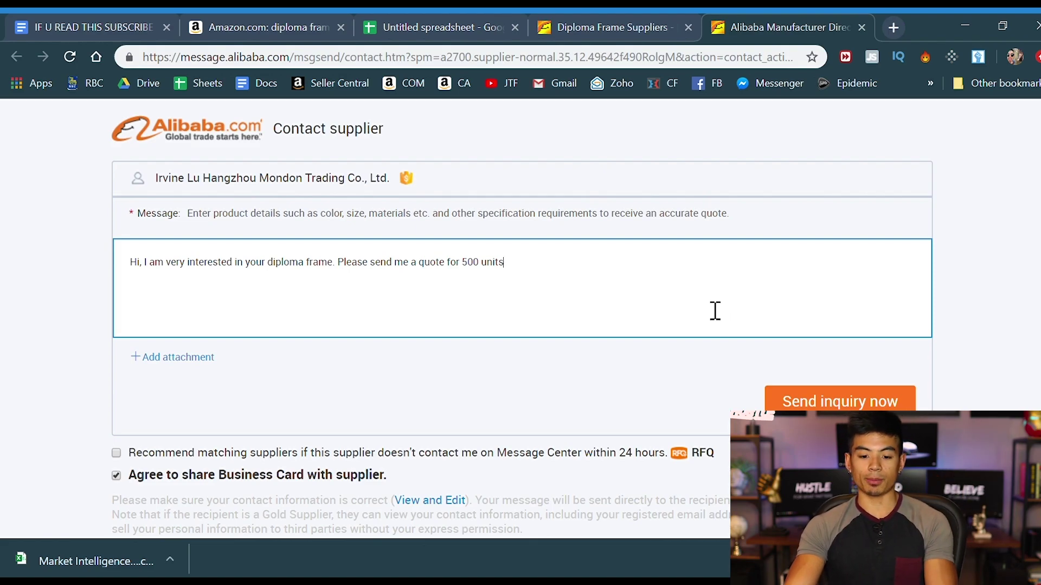
Return to the diploma frame supplier list, look through more suppliers and close the unsent inquiry form.
{"action": "left_click", "coordinate": [623, 16]}
{"action": "scroll", "coordinate": [581, 339], "scroll_direction": "down", "scroll_amount": 15}
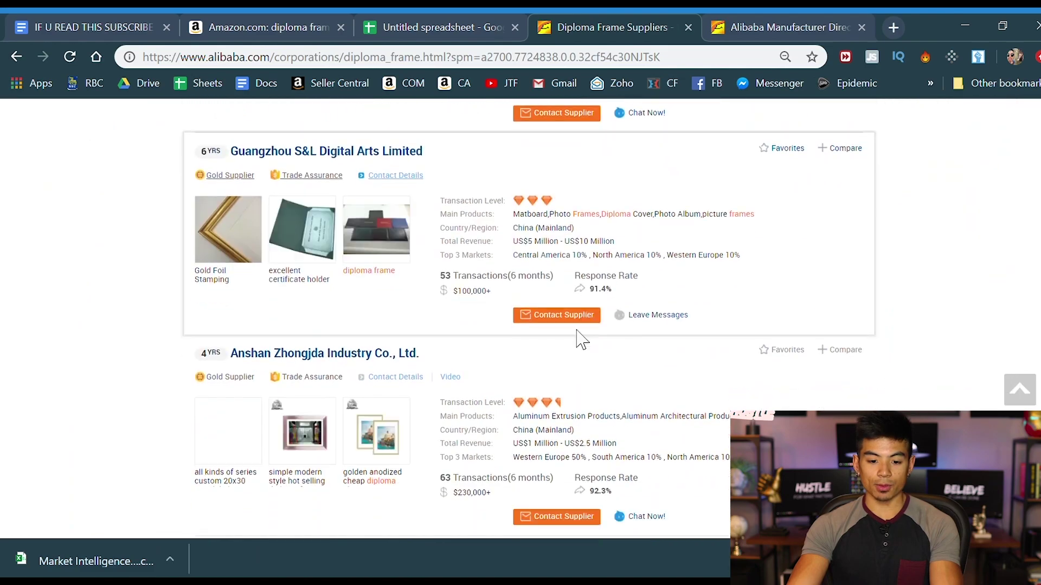
{"action": "scroll", "coordinate": [581, 337], "scroll_direction": "down", "scroll_amount": 5}
{"action": "scroll", "coordinate": [591, 380], "scroll_direction": "up", "scroll_amount": 6}
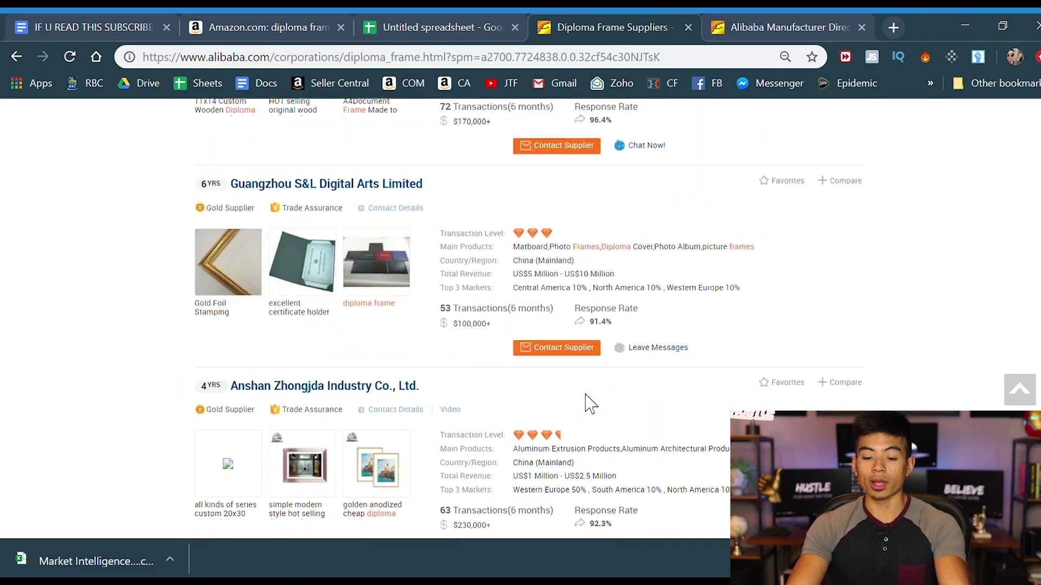
{"action": "scroll", "coordinate": [589, 404], "scroll_direction": "up", "scroll_amount": 6}
{"action": "left_click", "coordinate": [860, 28]}
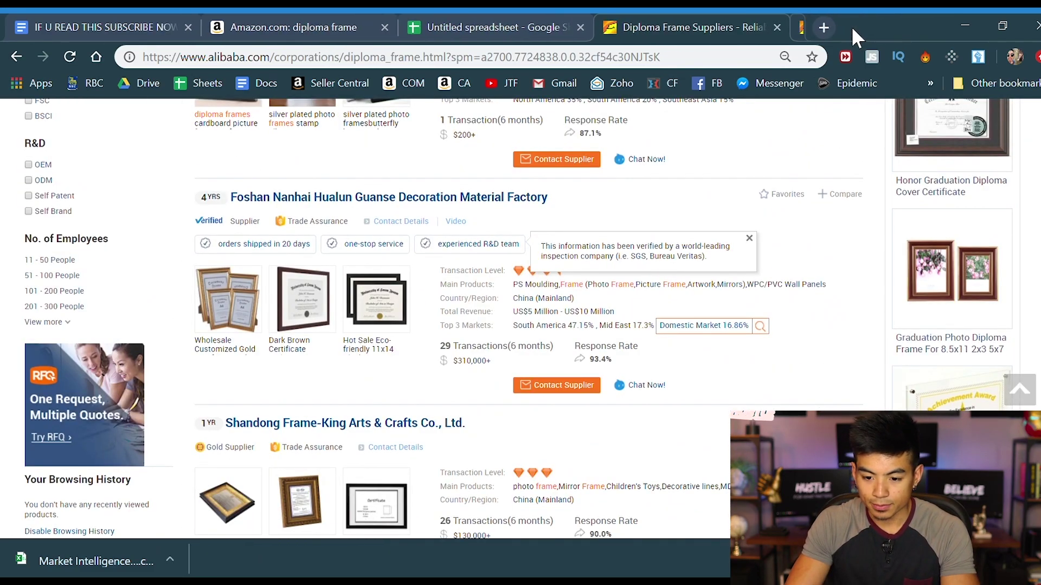
{"action": "scroll", "coordinate": [694, 309], "scroll_direction": "up", "scroll_amount": 10}
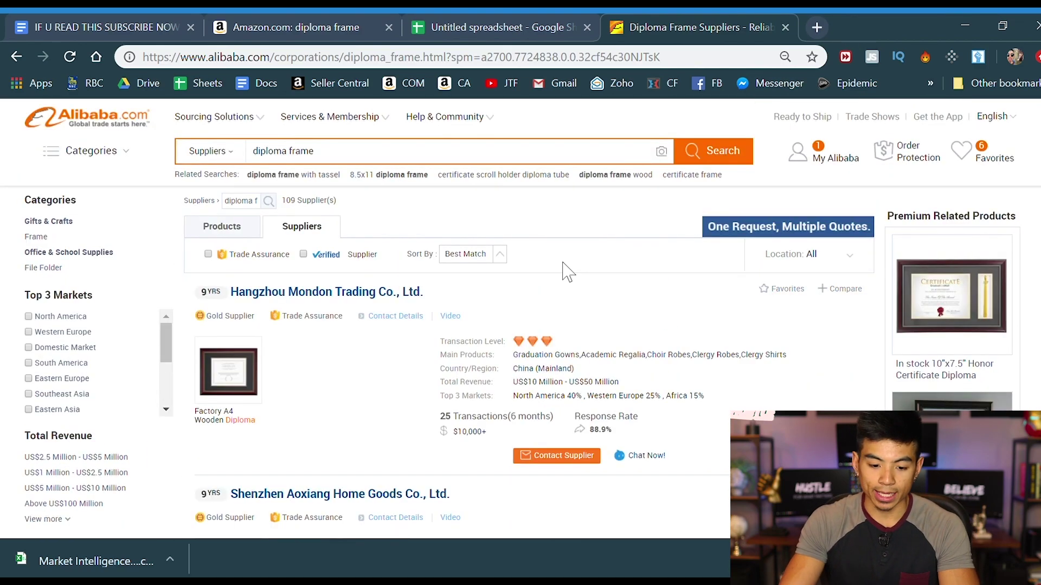
Add Hangzhou Mondon Trading Co., Ltd. and Shenzhen Aoxiang Home Goods Co., Ltd. to the favorite suppliers.
{"action": "mouse_move", "coordinate": [246, 362]}
{"action": "scroll", "coordinate": [246, 362], "scroll_direction": "down", "scroll_amount": 2}
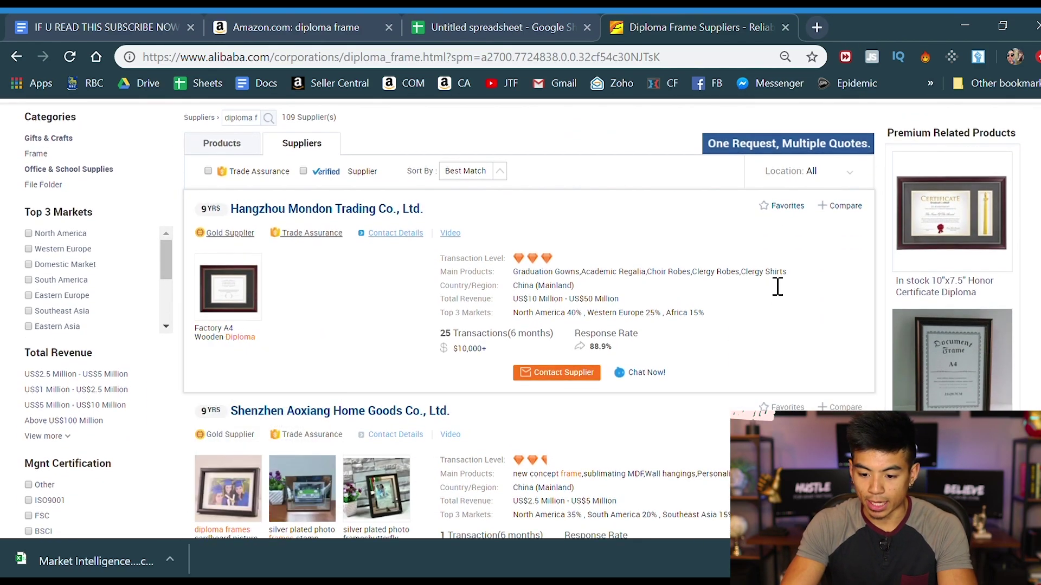
{"action": "left_click", "coordinate": [772, 208]}
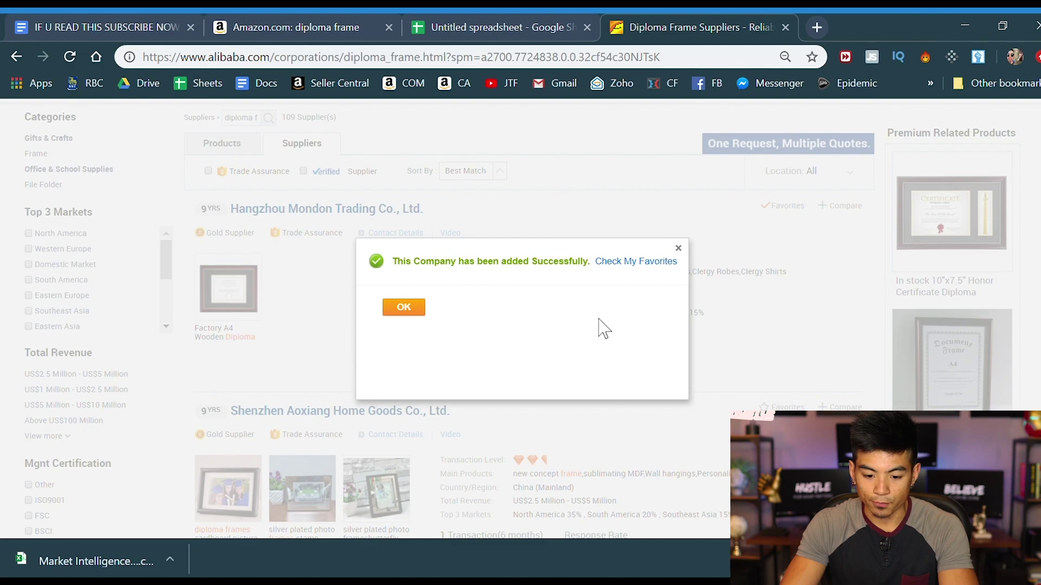
{"action": "left_click", "coordinate": [403, 308]}
{"action": "scroll", "coordinate": [796, 325], "scroll_direction": "down", "scroll_amount": 2}
{"action": "left_click", "coordinate": [791, 324]}
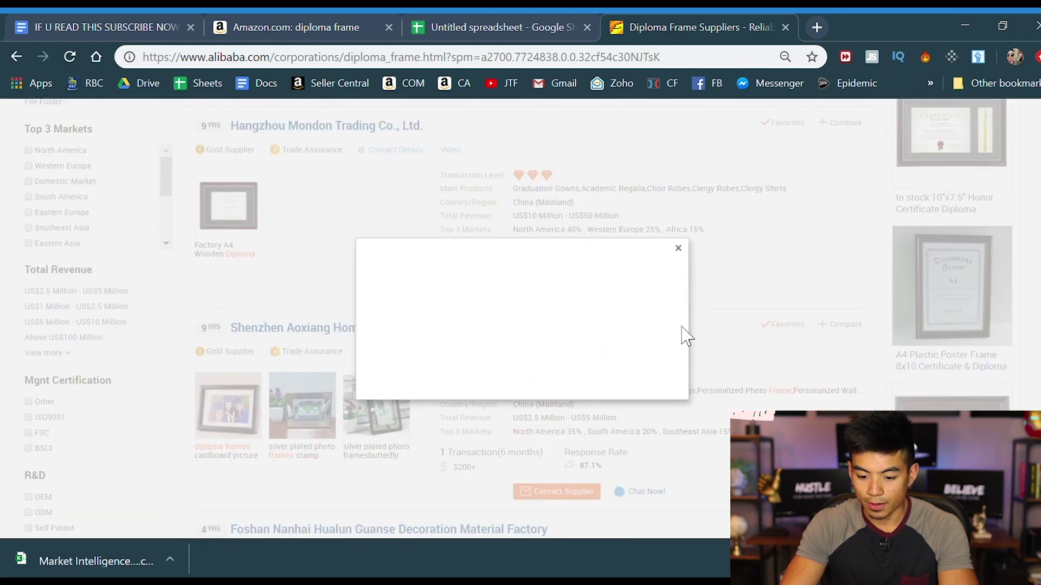
{"action": "left_click", "coordinate": [406, 312]}
Add Foshan Nanhai Hualun Guanse Decoration Material Factory, Shandong Frame-King Arts & Crafts and Shenyang Piaoshi Ruilin Decoration Engineering to the favorite suppliers.
{"action": "scroll", "coordinate": [699, 316], "scroll_direction": "down", "scroll_amount": 5}
{"action": "left_click", "coordinate": [781, 278]}
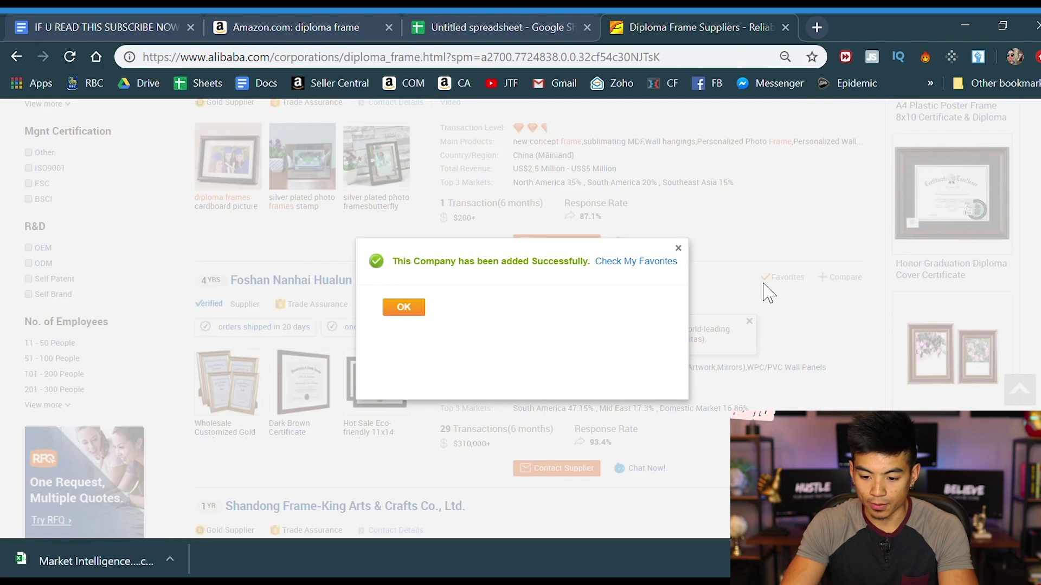
{"action": "left_click", "coordinate": [418, 308]}
{"action": "scroll", "coordinate": [789, 277], "scroll_direction": "down", "scroll_amount": 5}
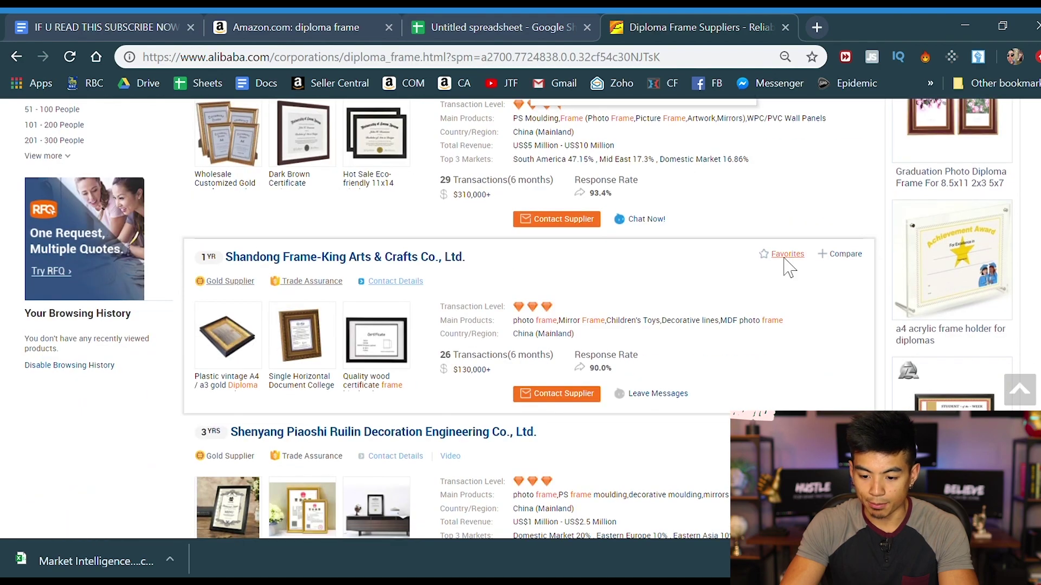
{"action": "left_click", "coordinate": [786, 255]}
{"action": "left_click", "coordinate": [409, 316]}
{"action": "scroll", "coordinate": [731, 281], "scroll_direction": "down", "scroll_amount": 3}
{"action": "left_click", "coordinate": [787, 262]}
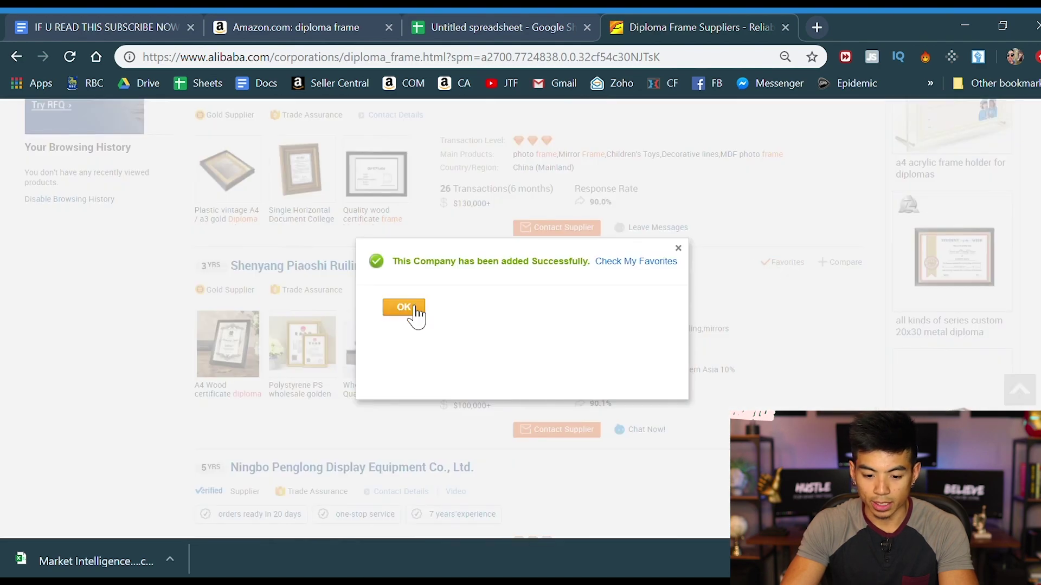
{"action": "left_click", "coordinate": [409, 317]}
Open the list of favorite suppliers and look over the saved companies.
{"action": "scroll", "coordinate": [440, 351], "scroll_direction": "up", "scroll_amount": 6}
{"action": "scroll", "coordinate": [440, 351], "scroll_direction": "up", "scroll_amount": 10}
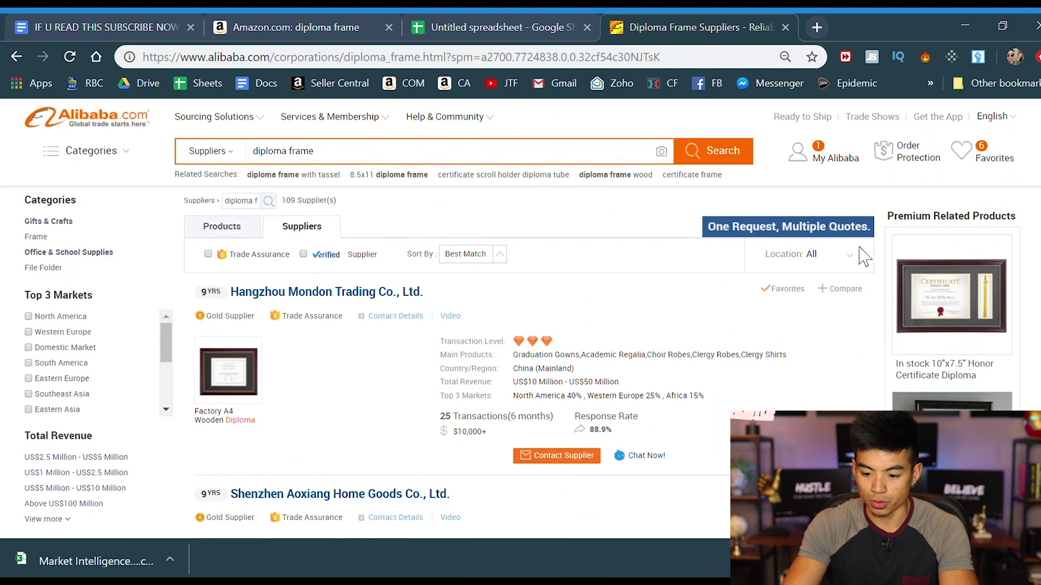
{"action": "mouse_move", "coordinate": [975, 160]}
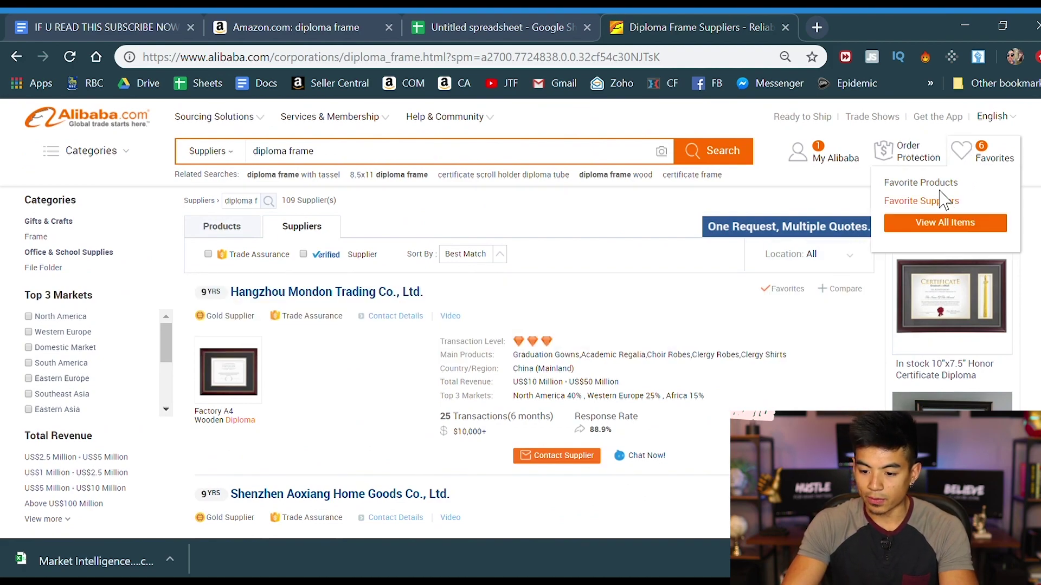
{"action": "left_click", "coordinate": [943, 200]}
{"action": "scroll", "coordinate": [276, 246], "scroll_direction": "down", "scroll_amount": 3}
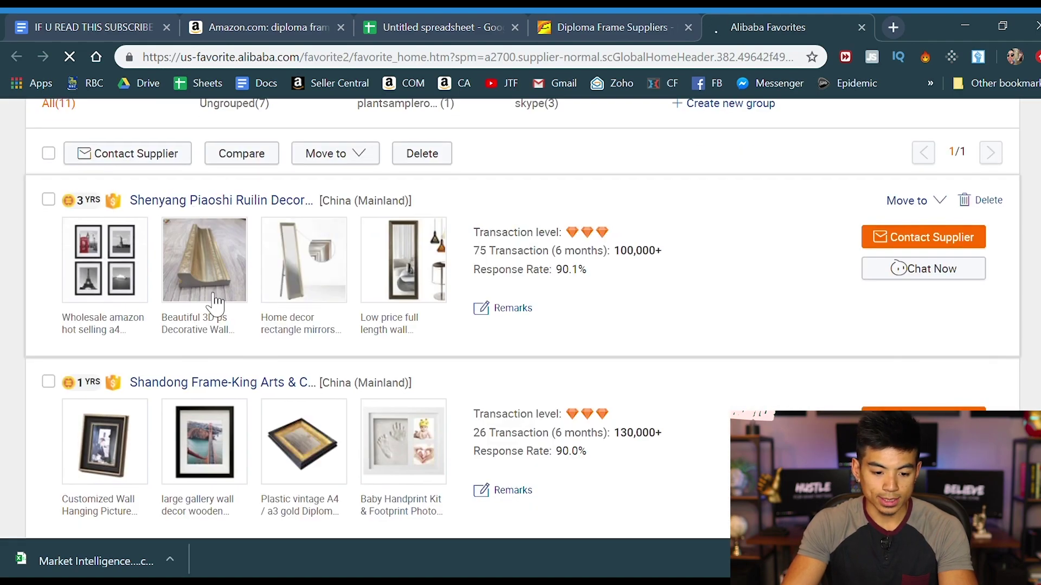
{"action": "scroll", "coordinate": [193, 314], "scroll_direction": "down", "scroll_amount": 5}
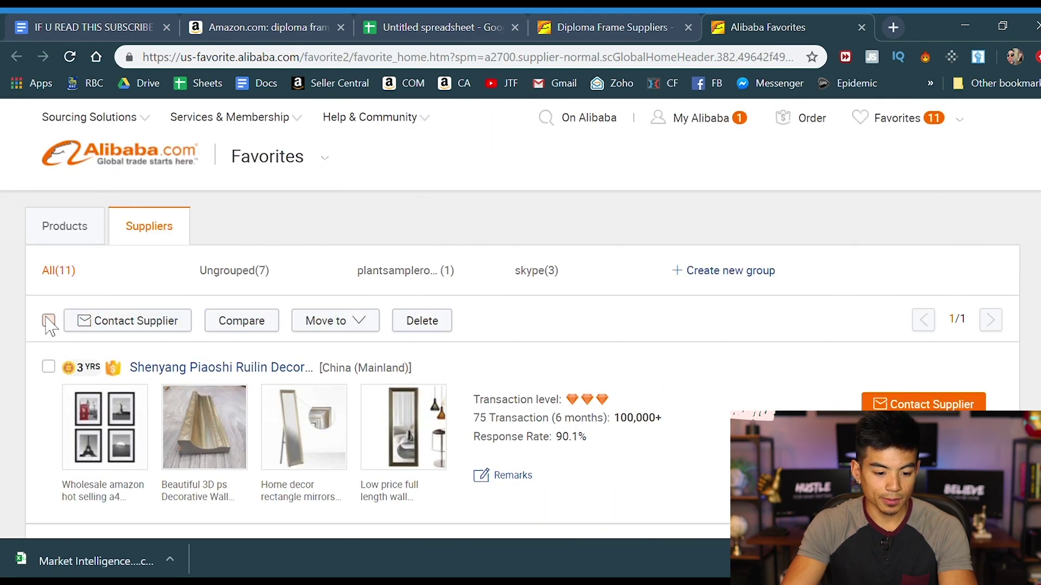
Select all suppliers in the favorites list and check the selection.
{"action": "left_click", "coordinate": [48, 321]}
{"action": "scroll", "coordinate": [70, 274], "scroll_direction": "down", "scroll_amount": 10}
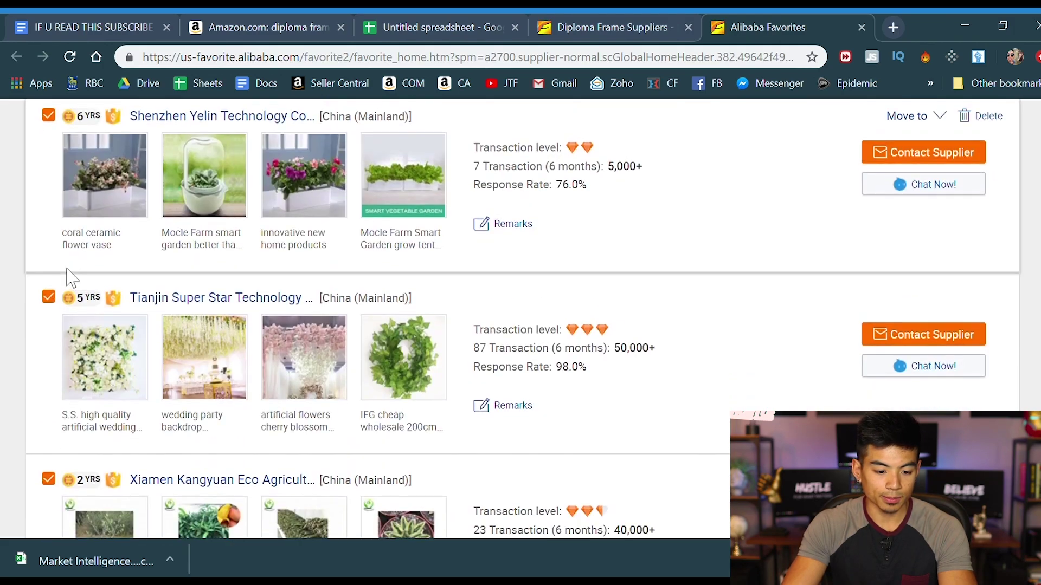
{"action": "scroll", "coordinate": [73, 278], "scroll_direction": "up", "scroll_amount": 10}
{"action": "scroll", "coordinate": [74, 279], "scroll_direction": "down", "scroll_amount": 20}
{"action": "scroll", "coordinate": [68, 285], "scroll_direction": "up", "scroll_amount": 20}
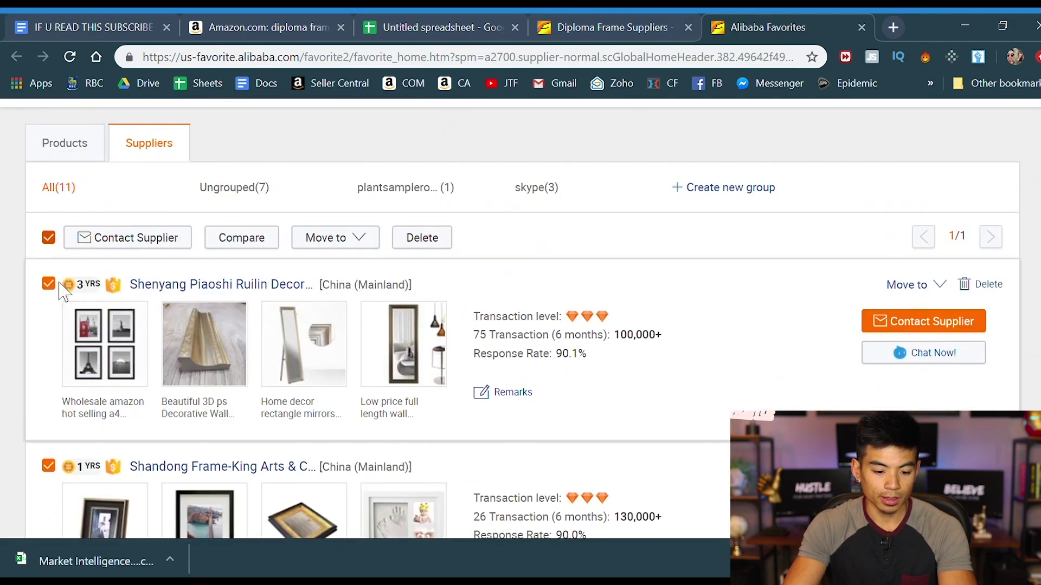
{"action": "scroll", "coordinate": [76, 282], "scroll_direction": "down", "scroll_amount": 10}
{"action": "scroll", "coordinate": [147, 401], "scroll_direction": "up", "scroll_amount": 15}
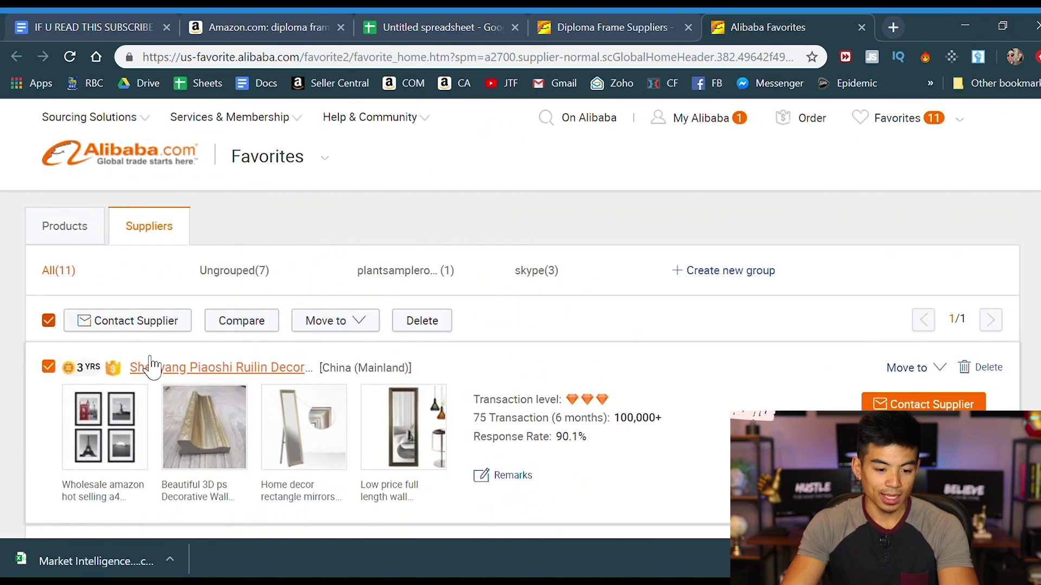
Open one shared contact form for all selected suppliers, review its recipients and message area, and return to the favorites.
{"action": "left_click", "coordinate": [116, 325]}
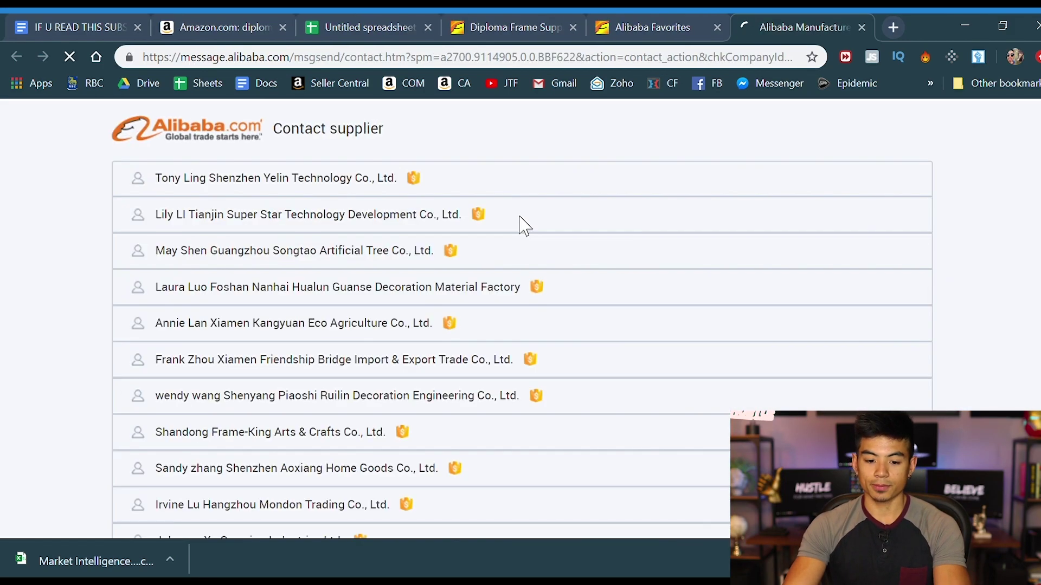
{"action": "scroll", "coordinate": [344, 222], "scroll_direction": "down", "scroll_amount": 15}
{"action": "scroll", "coordinate": [346, 223], "scroll_direction": "up", "scroll_amount": 10}
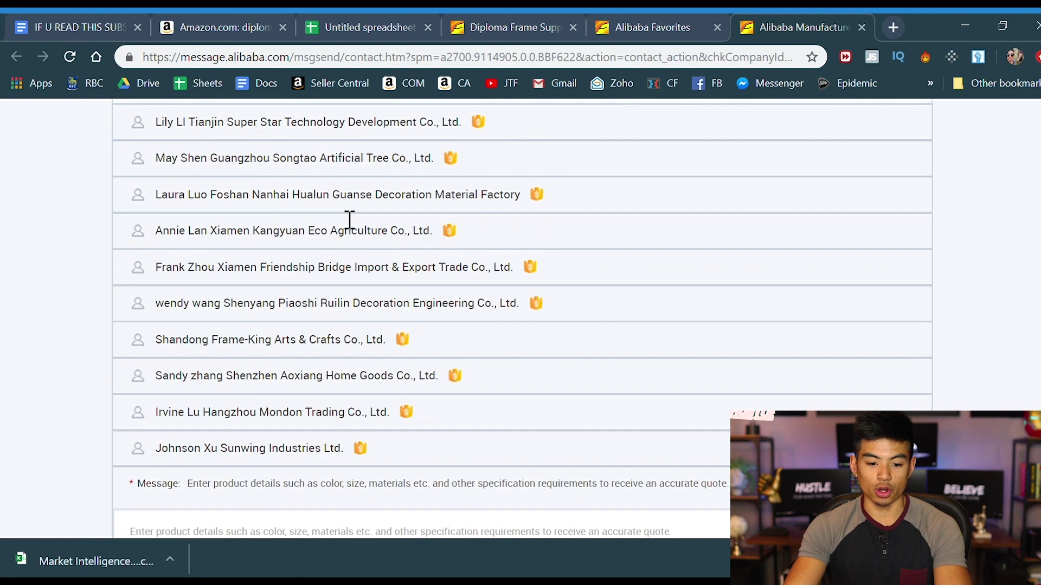
{"action": "scroll", "coordinate": [349, 225], "scroll_direction": "down", "scroll_amount": 5}
{"action": "left_click", "coordinate": [292, 218]}
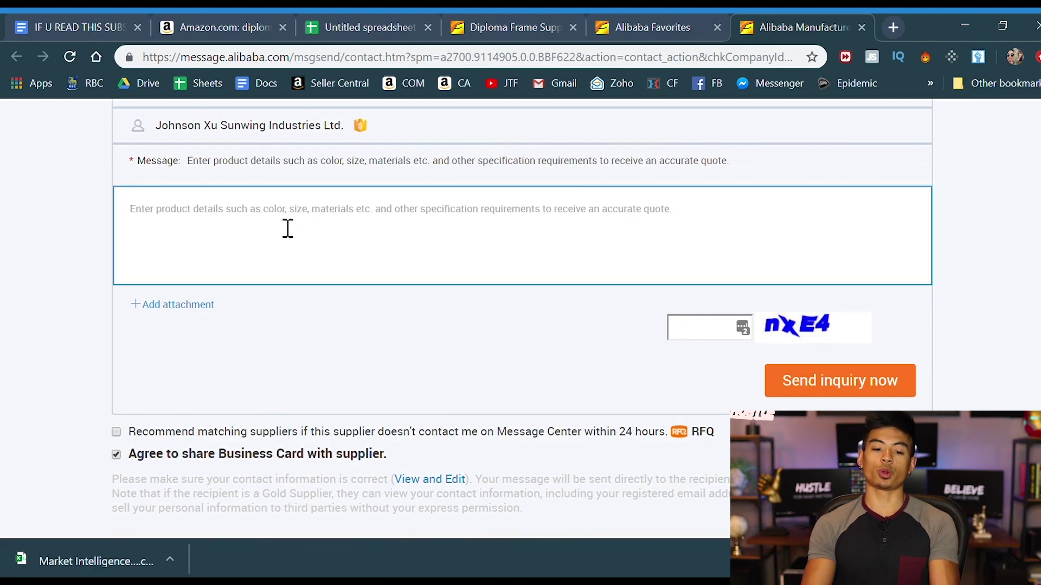
{"action": "scroll", "coordinate": [288, 229], "scroll_direction": "up", "scroll_amount": 6}
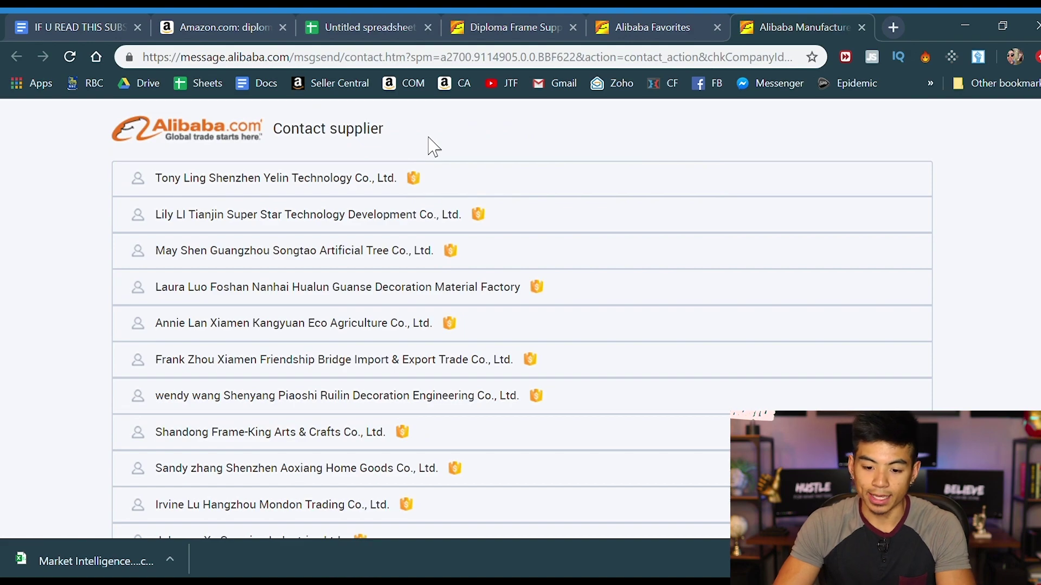
{"action": "left_click", "coordinate": [624, 22]}
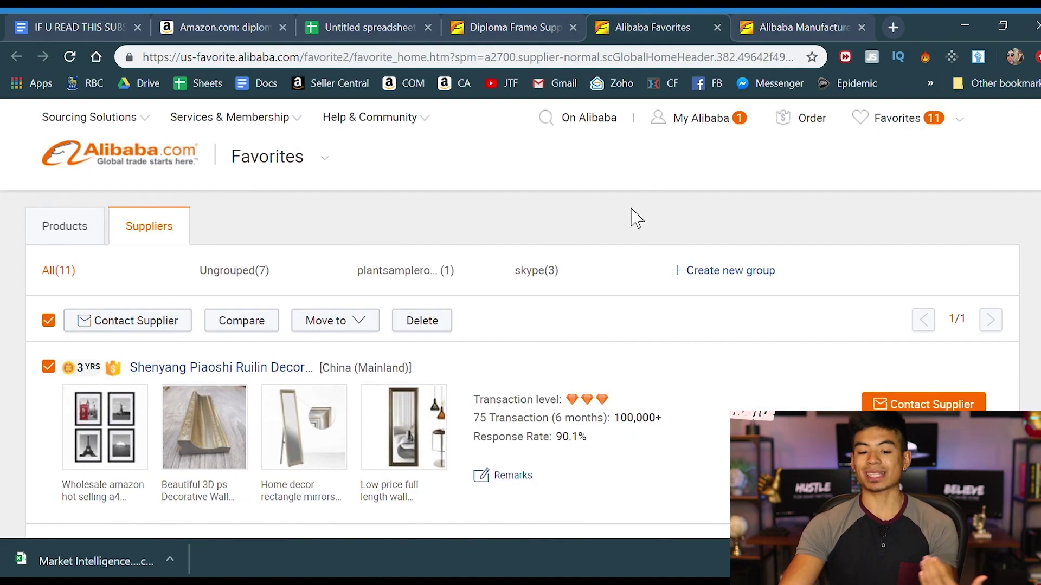
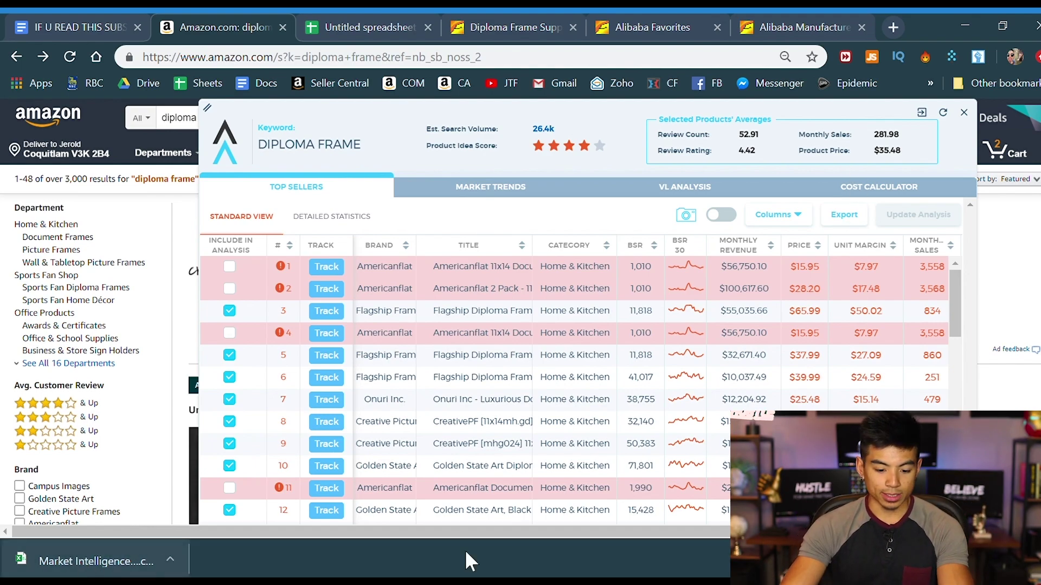
Switch to the diploma frame market spreadsheet and sort the sheet by Monthly Sales, Z → A.
{"action": "left_click", "coordinate": [368, 27]}
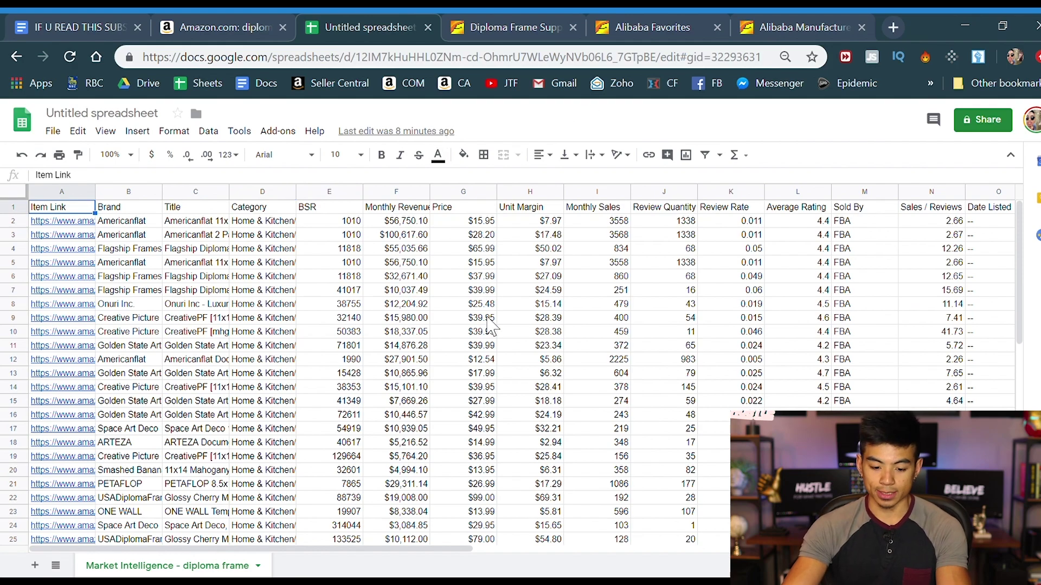
{"action": "scroll", "coordinate": [383, 284], "scroll_direction": "down", "scroll_amount": 8}
{"action": "scroll", "coordinate": [382, 285], "scroll_direction": "up", "scroll_amount": 8}
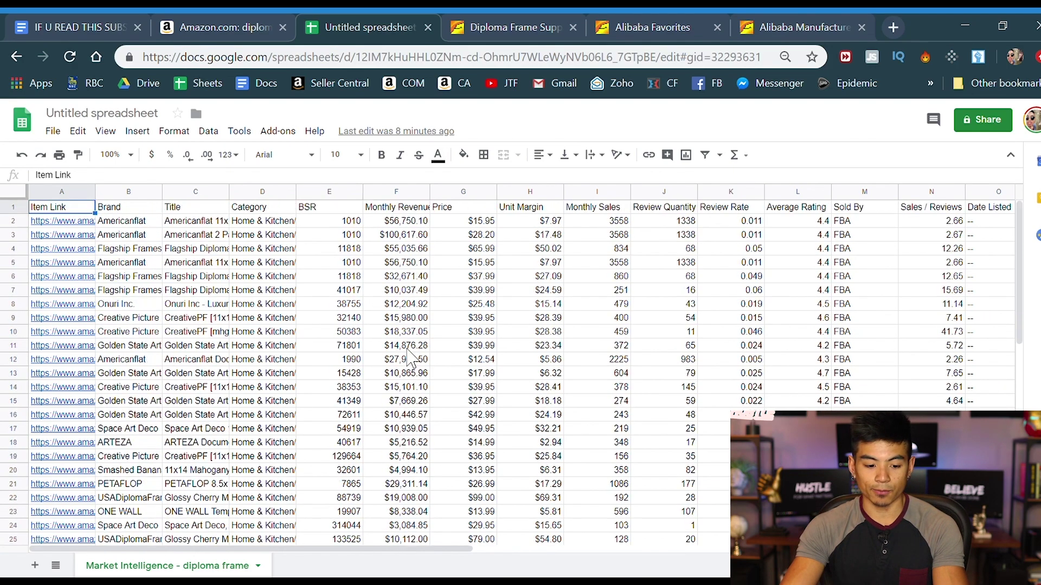
{"action": "scroll", "coordinate": [404, 347], "scroll_direction": "down", "scroll_amount": 8}
{"action": "scroll", "coordinate": [382, 323], "scroll_direction": "up", "scroll_amount": 8}
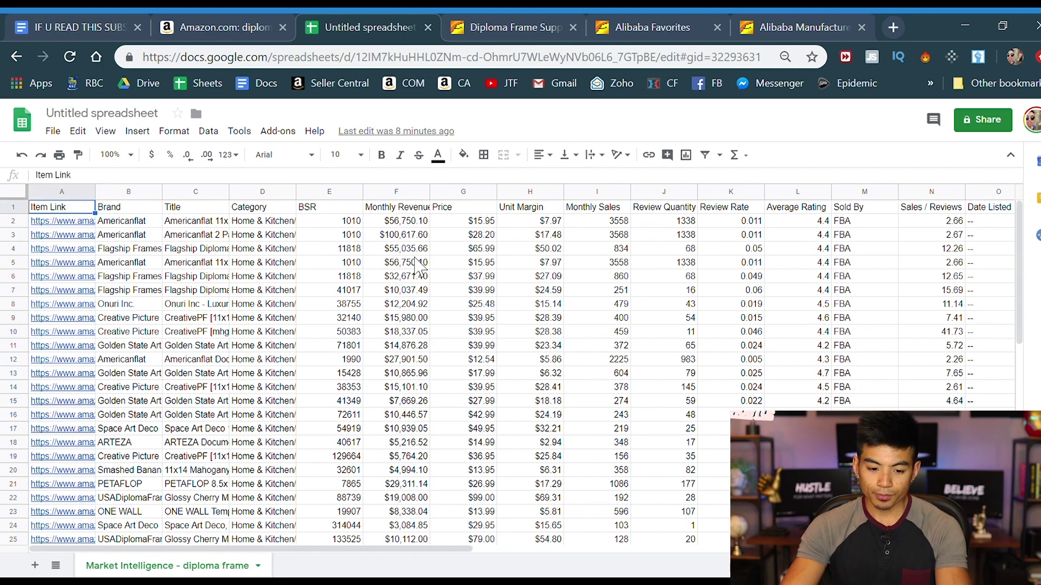
{"action": "left_click_drag", "start_coordinate": [358, 558], "coordinate": [402, 558]}
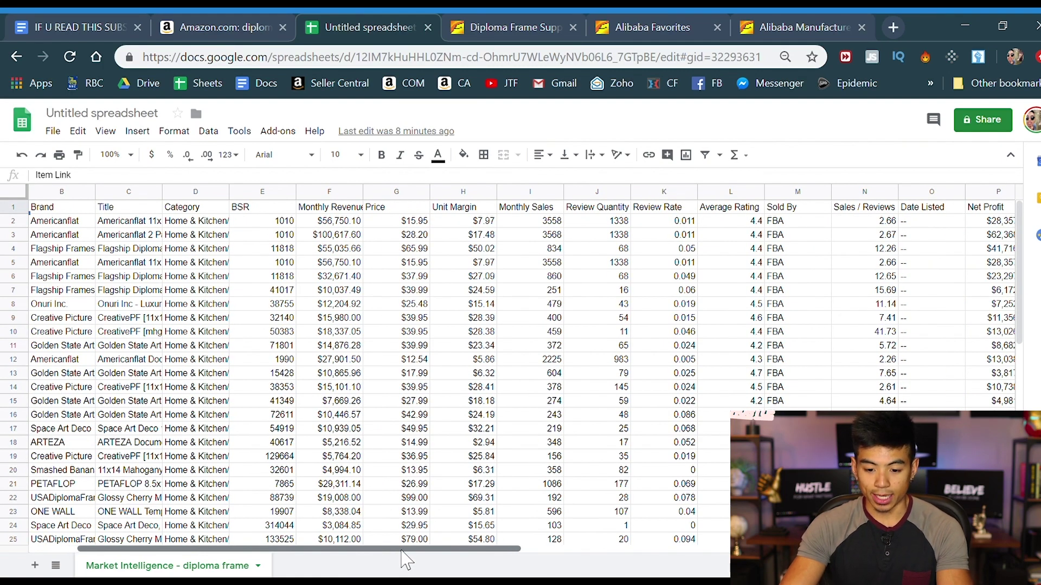
{"action": "left_click", "coordinate": [556, 193]}
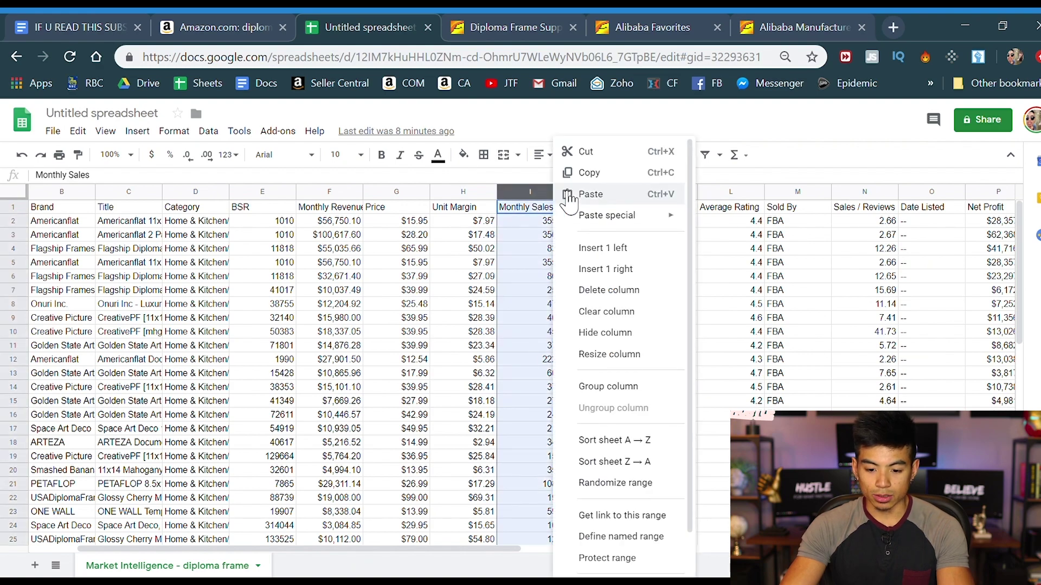
{"action": "left_click", "coordinate": [602, 460]}
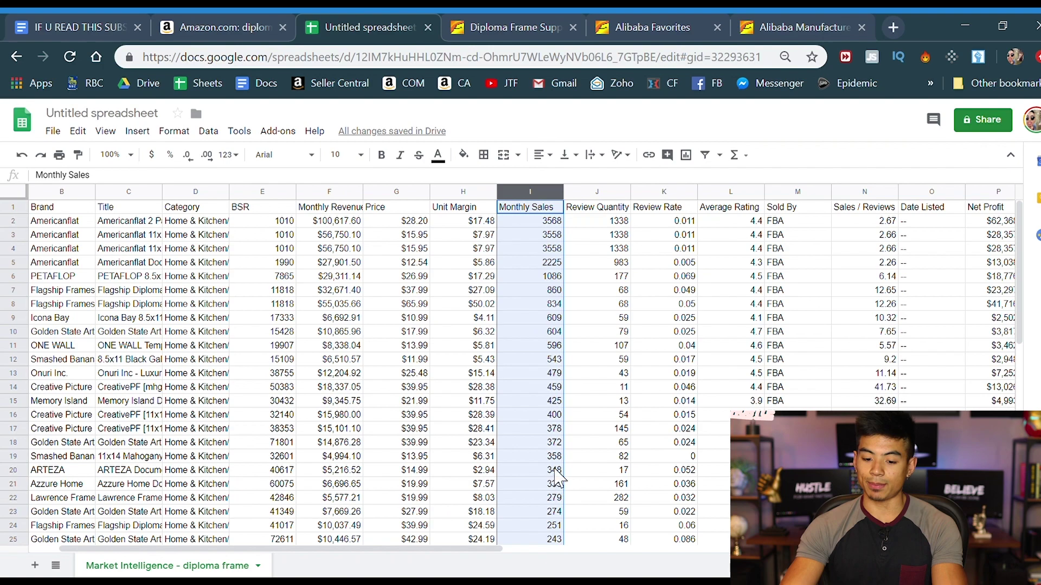
Clear the four Americanflat Monthly Sales values in cells I2 to I5.
{"action": "left_click", "coordinate": [556, 430]}
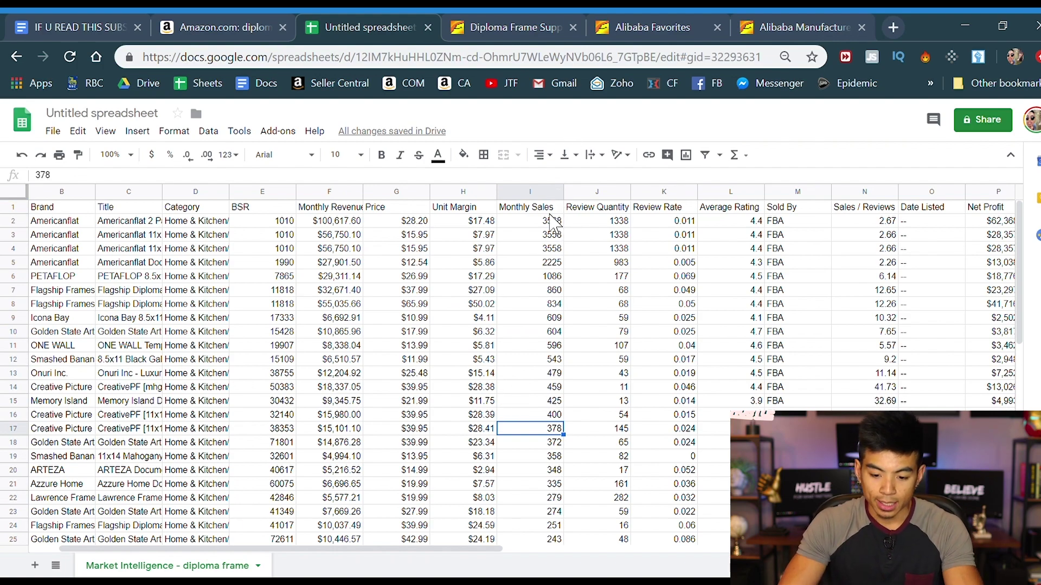
{"action": "mouse_move", "coordinate": [556, 221]}
{"action": "left_mouse_down"}
{"action": "mouse_move", "coordinate": [559, 276]}
{"action": "mouse_move", "coordinate": [562, 246]}
{"action": "mouse_move", "coordinate": [555, 268]}
{"action": "left_mouse_up"}
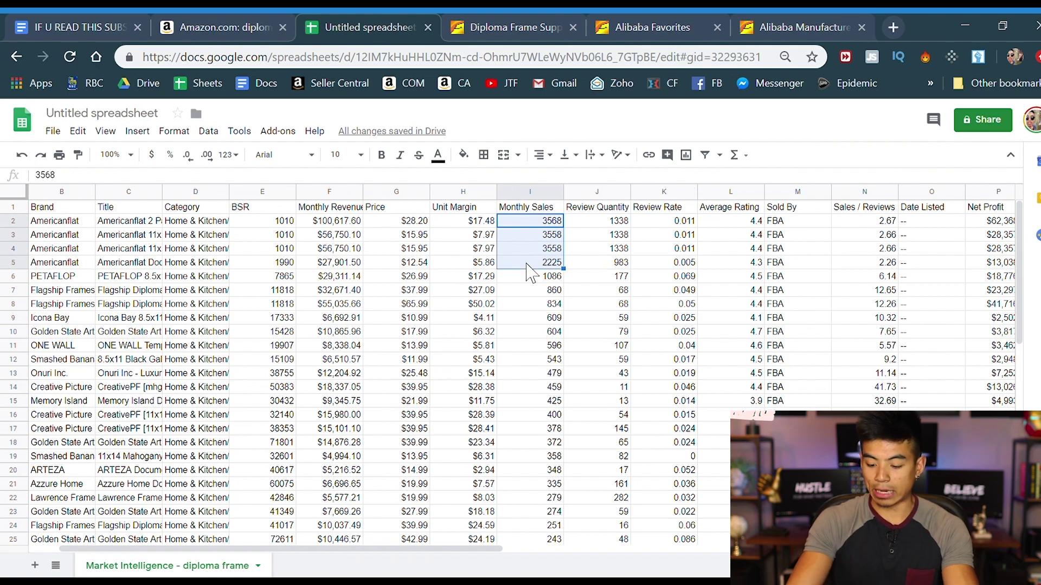
Select the remaining Monthly Sales values from I6 to I52 and look through them.
{"action": "left_click_drag", "start_coordinate": [531, 275], "coordinate": [553, 477]}
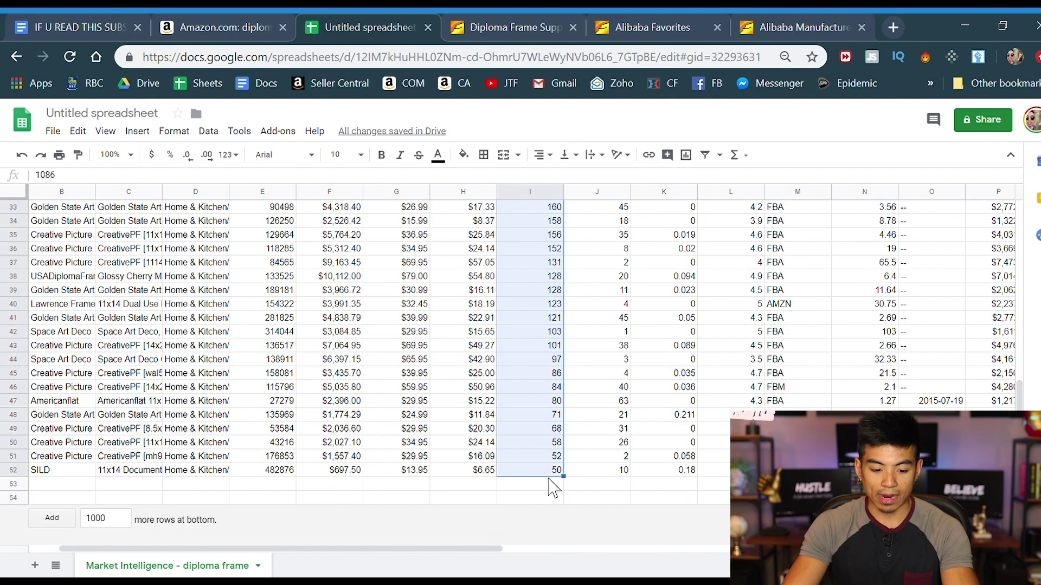
{"action": "scroll", "coordinate": [554, 425], "scroll_direction": "up", "scroll_amount": 7}
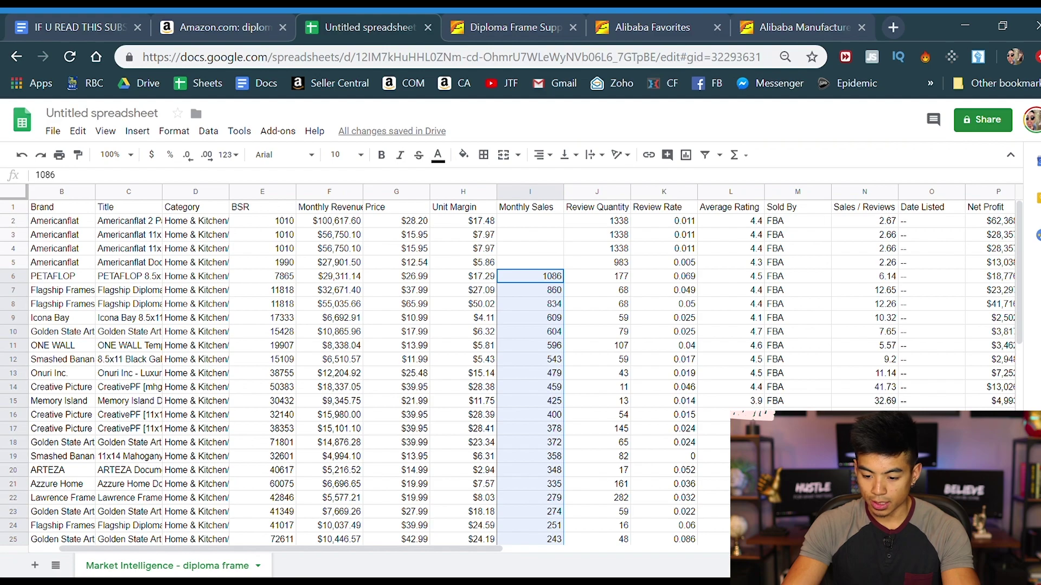
{"action": "scroll", "coordinate": [553, 341], "scroll_direction": "down", "scroll_amount": 8}
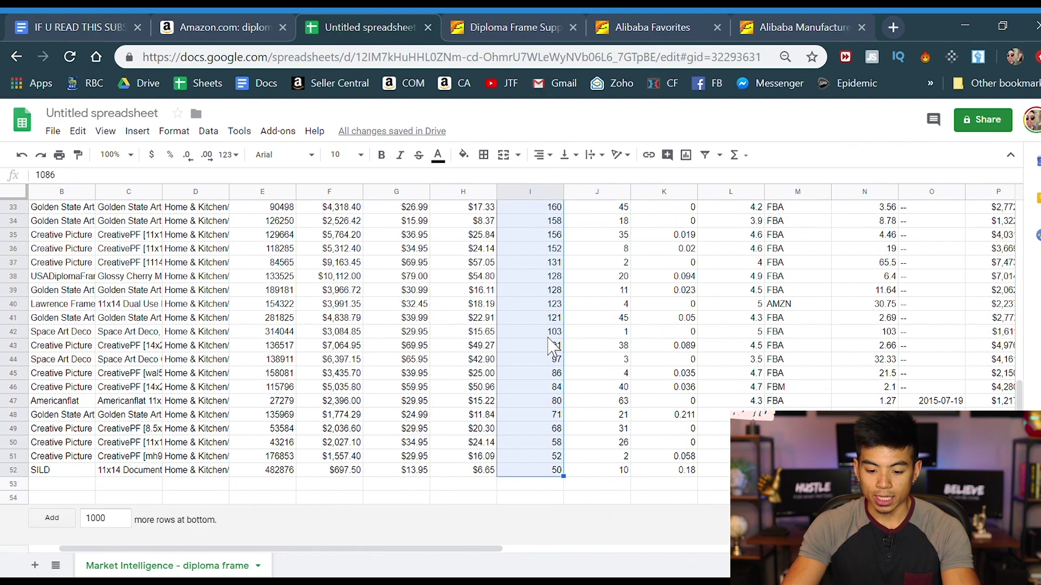
Add 1000 more rows at the bottom of the diploma frame sheet and return to the end of the data.
{"action": "left_click", "coordinate": [599, 498]}
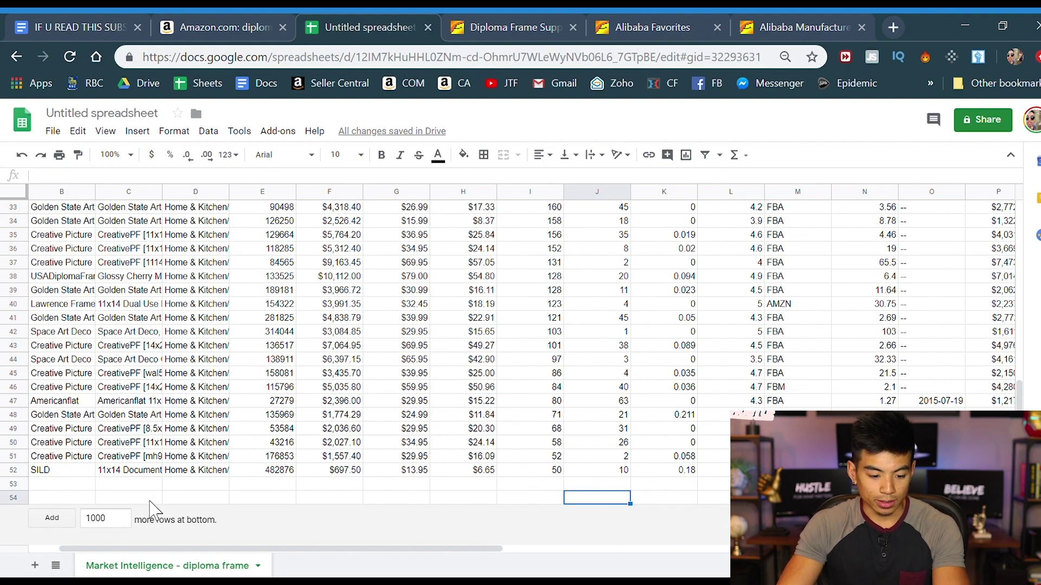
{"action": "left_click", "coordinate": [54, 521]}
{"action": "scroll", "coordinate": [601, 325], "scroll_direction": "up", "scroll_amount": 20}
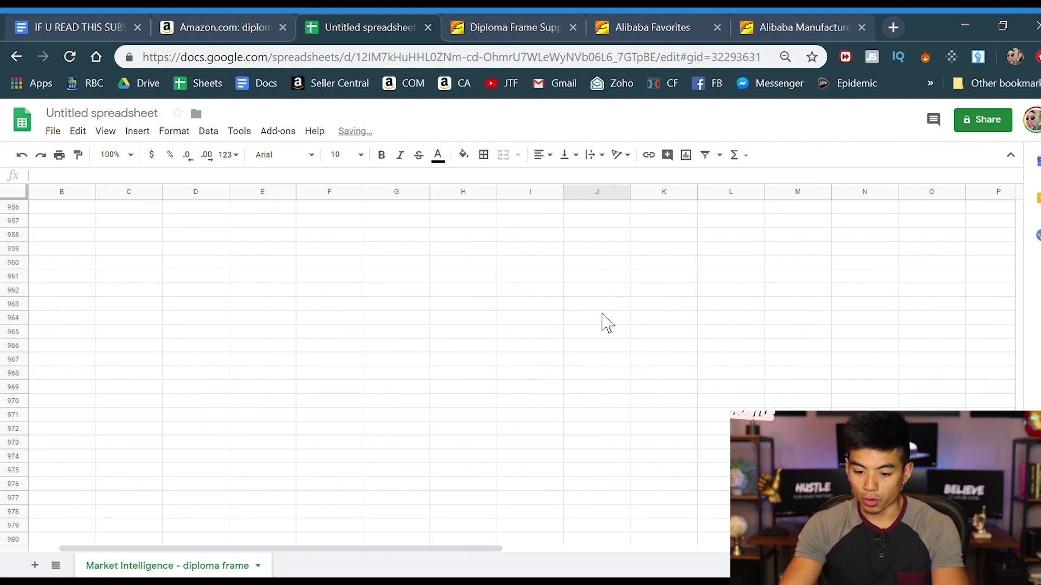
{"action": "scroll", "coordinate": [520, 374], "scroll_direction": "up", "scroll_amount": 20}
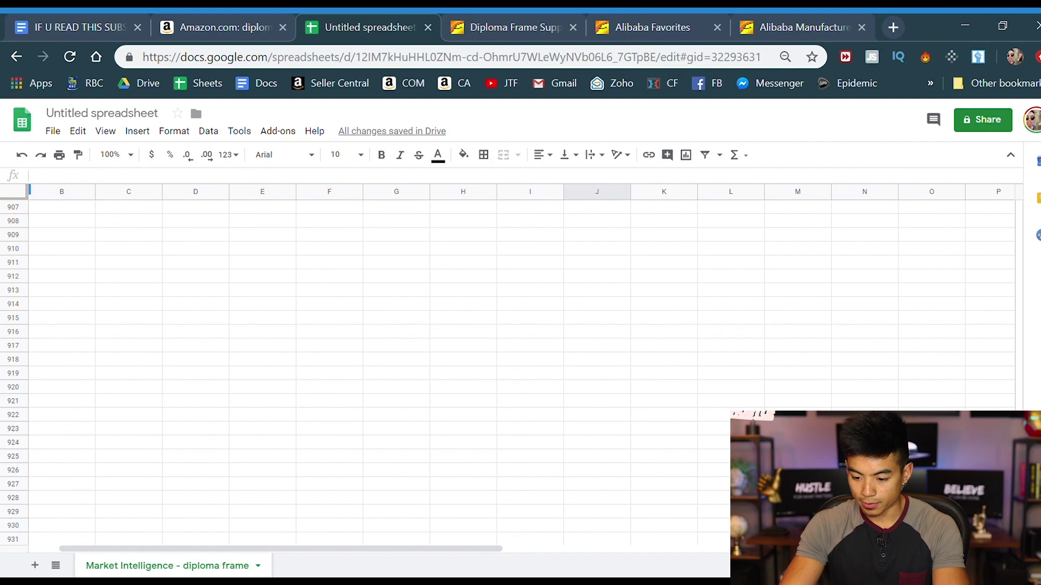
{"action": "left_click_drag", "start_coordinate": [1022, 361], "coordinate": [1019, 217]}
Enter the monthly sales estimate 280 / m in cell J57 and the value 9 in K57.
{"action": "left_click", "coordinate": [596, 450]}
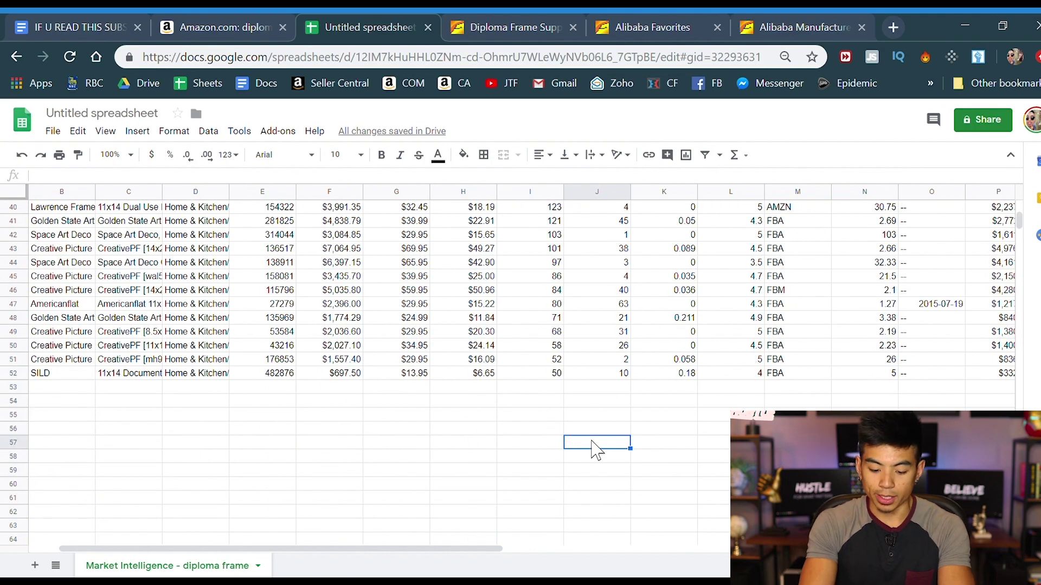
{"action": "type", "text": "280"}
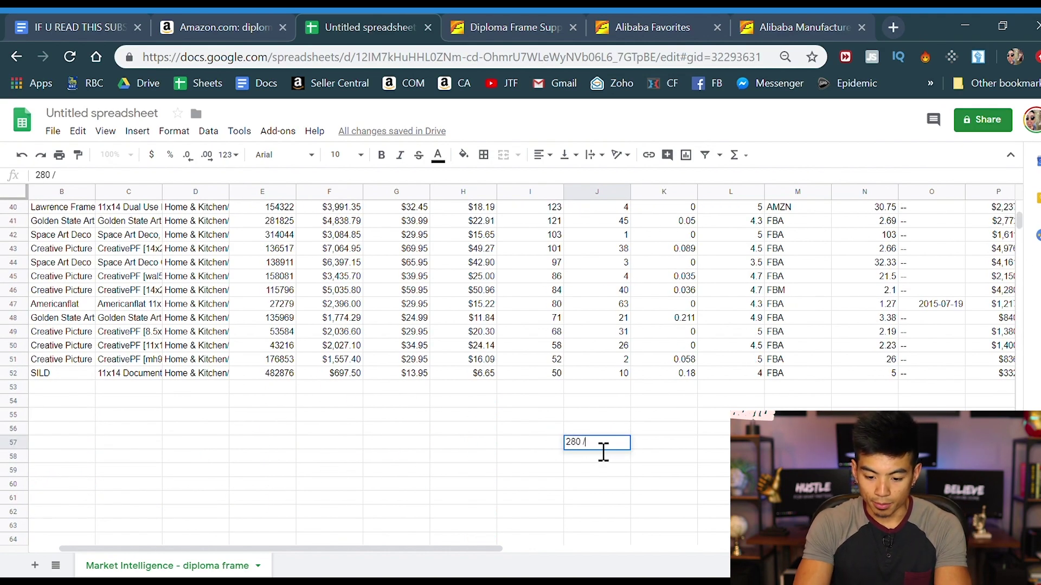
{"action": "type", "text": " / m"}
{"action": "left_click", "coordinate": [649, 450]}
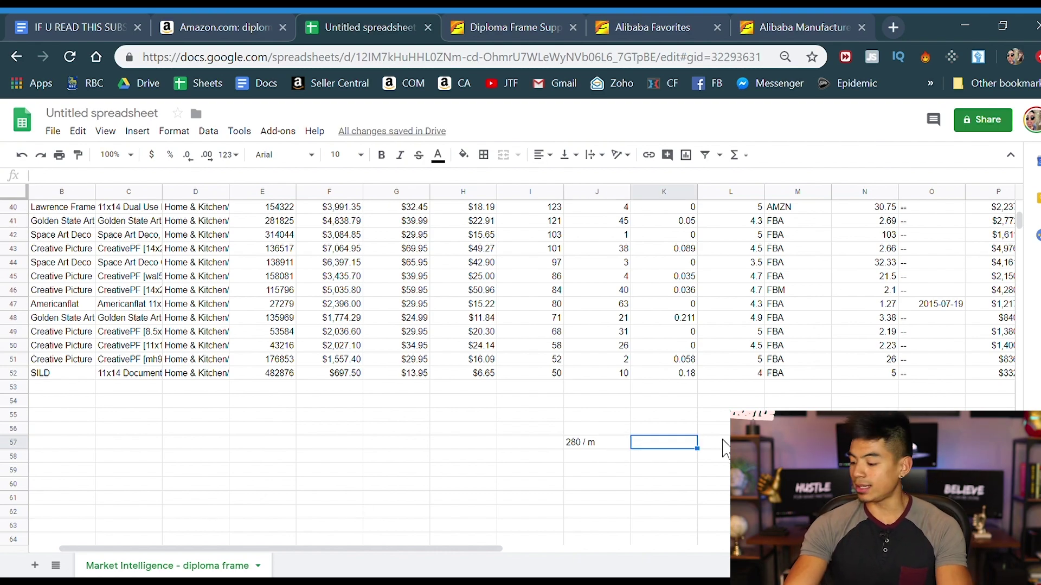
{"action": "type", "text": "9"}
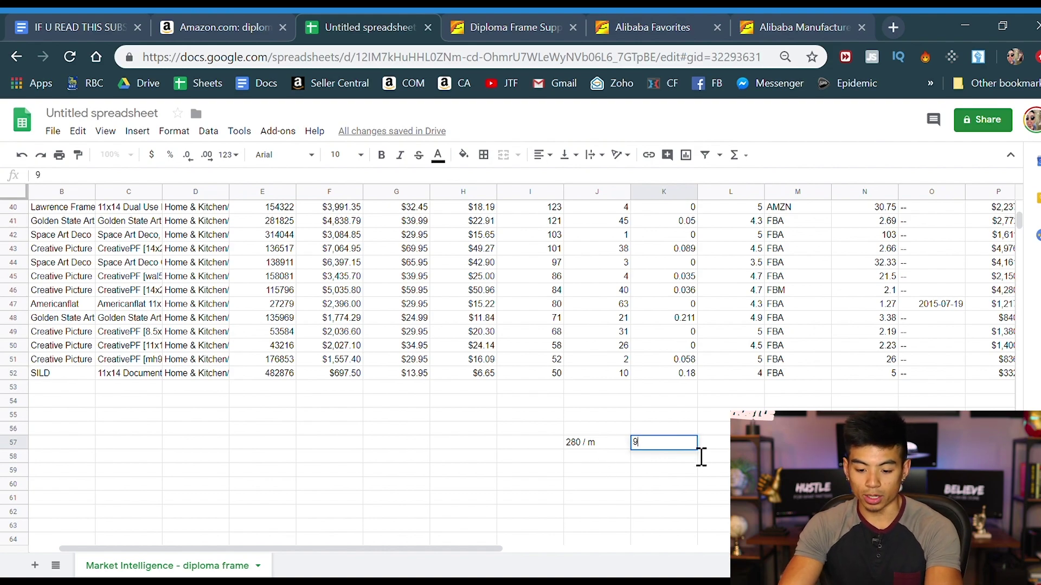
{"action": "key", "text": "Tab"}
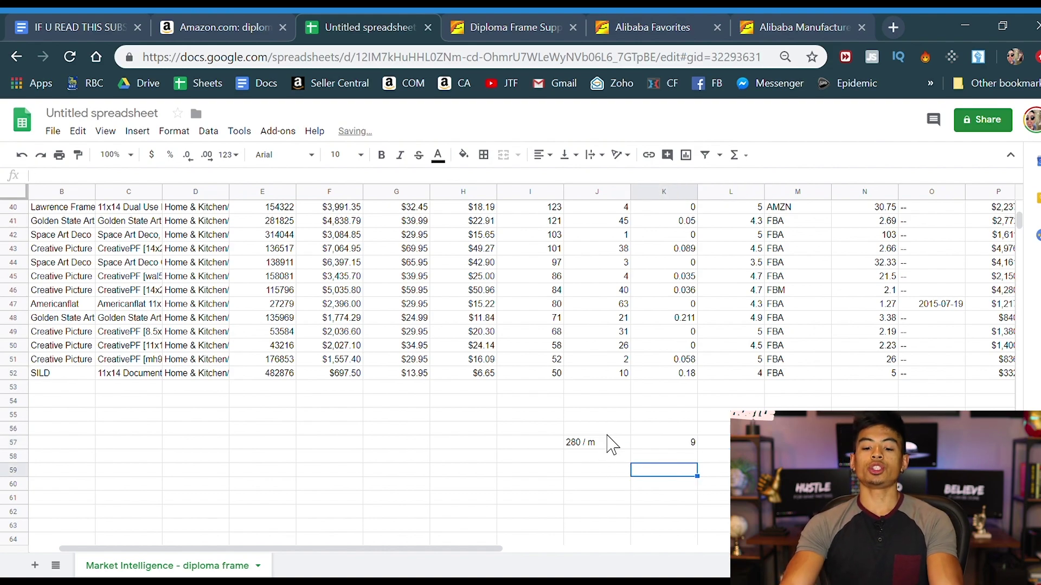
{"action": "left_click", "coordinate": [608, 444]}
{"action": "left_click", "coordinate": [664, 450]}
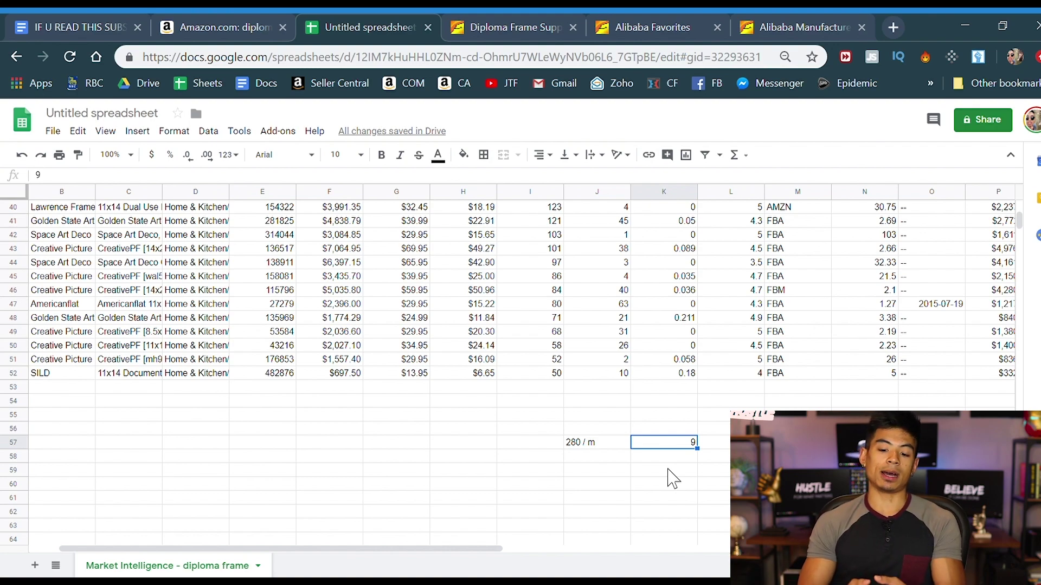
{"action": "left_click", "coordinate": [668, 470]}
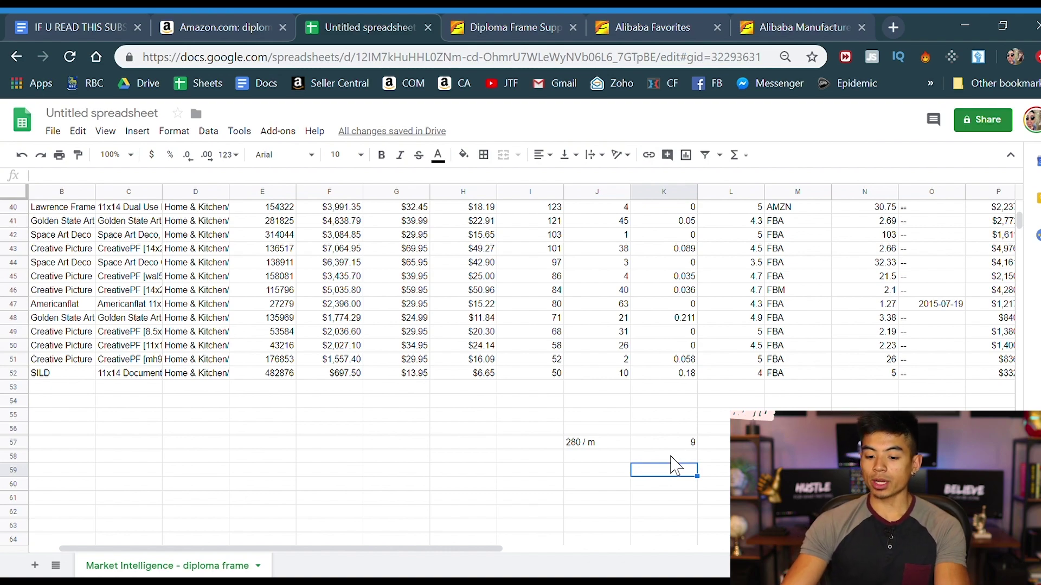
{"action": "key", "text": "Up"}
{"action": "key", "text": "Up"}
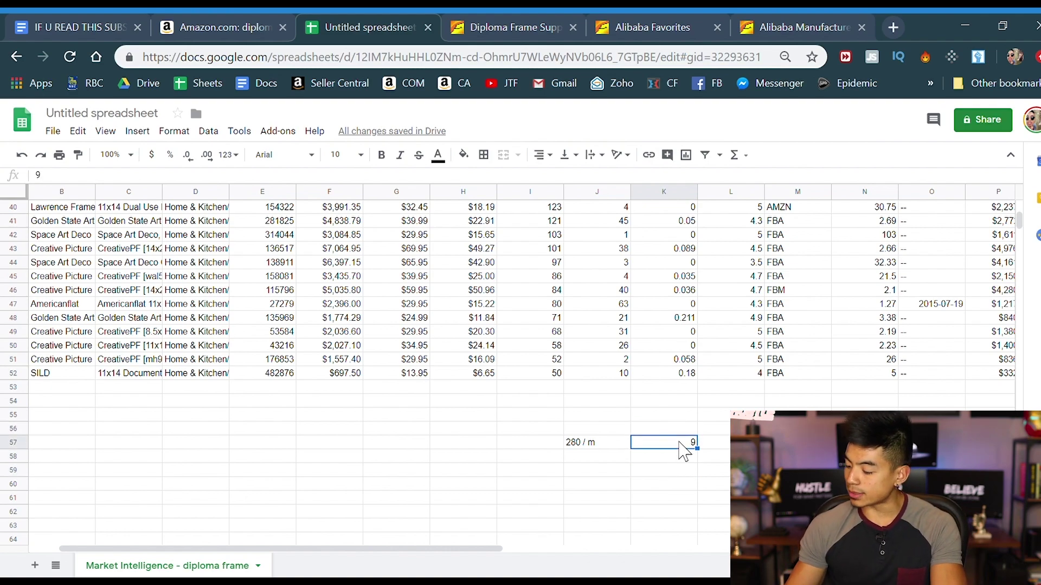
Enter 360 in cell K58, directly below the 9.
{"action": "left_click", "coordinate": [677, 456]}
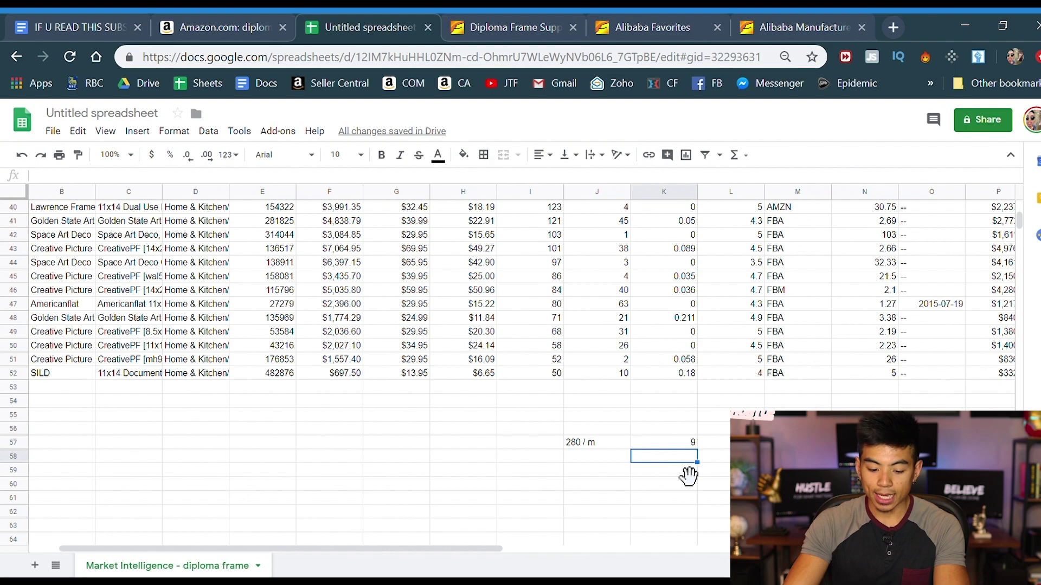
{"action": "type", "text": "360"}
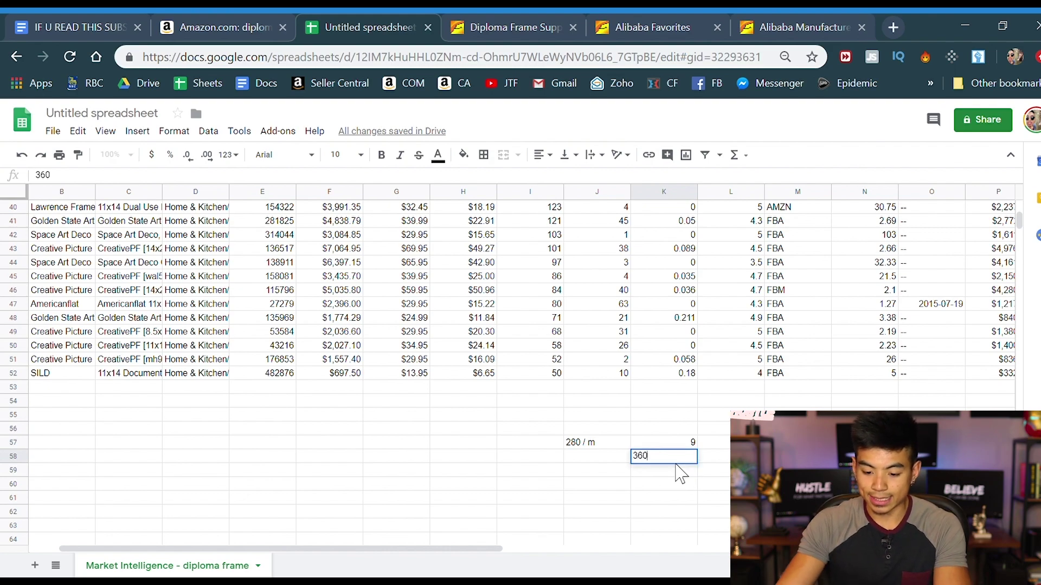
{"action": "key", "text": "Tab"}
{"action": "key", "text": "shift+Tab"}
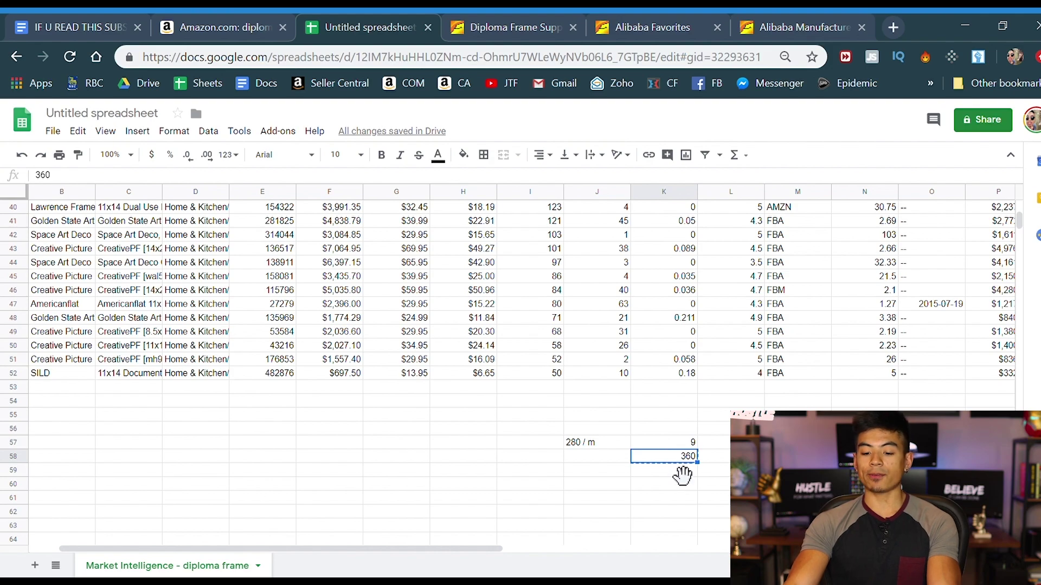
{"action": "key", "text": "Return"}
{"action": "left_click", "coordinate": [586, 445]}
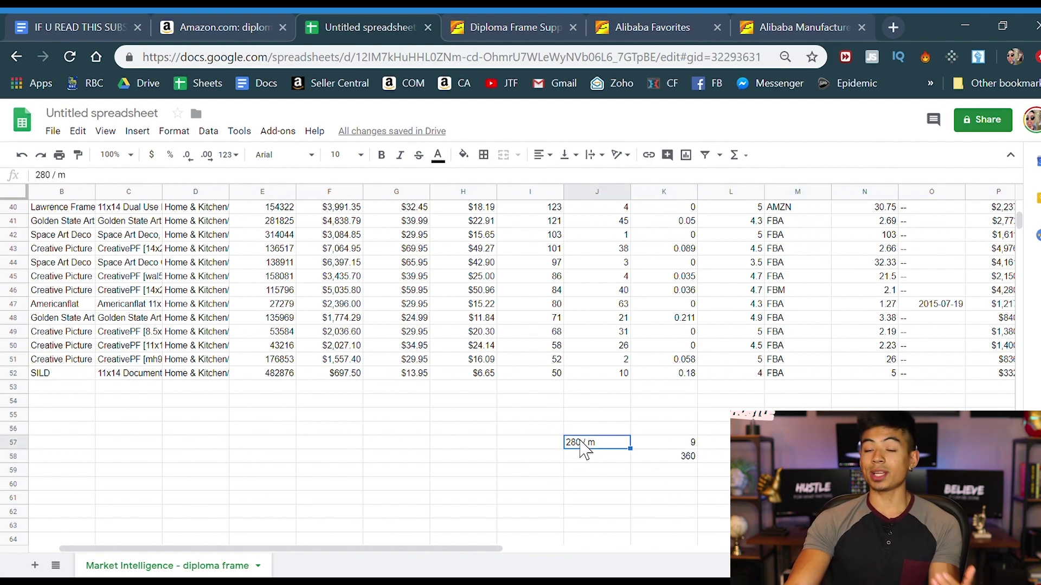
{"action": "left_click", "coordinate": [648, 461]}
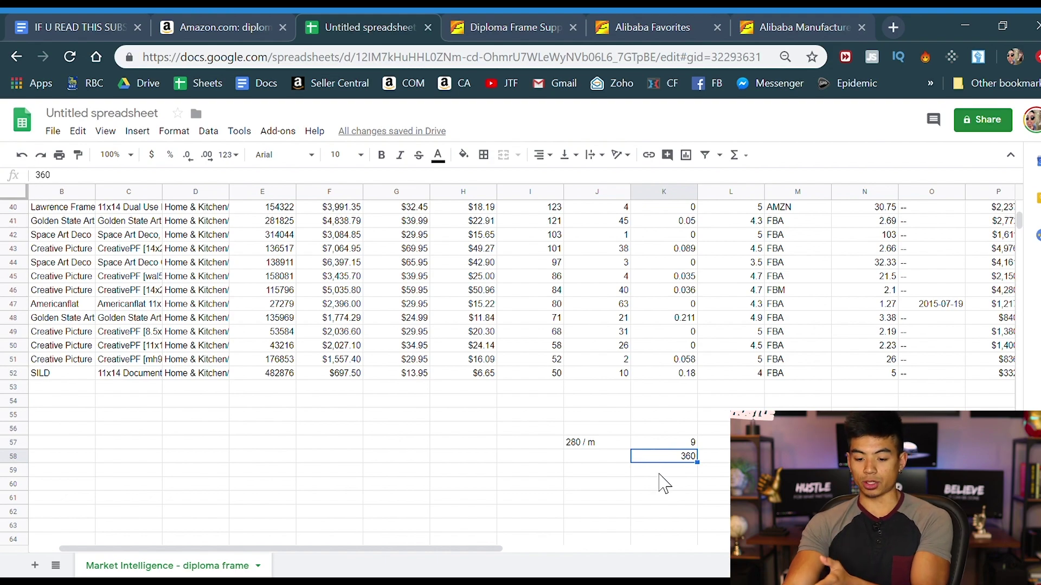
{"action": "left_click", "coordinate": [670, 471]}
{"action": "left_click", "coordinate": [662, 455]}
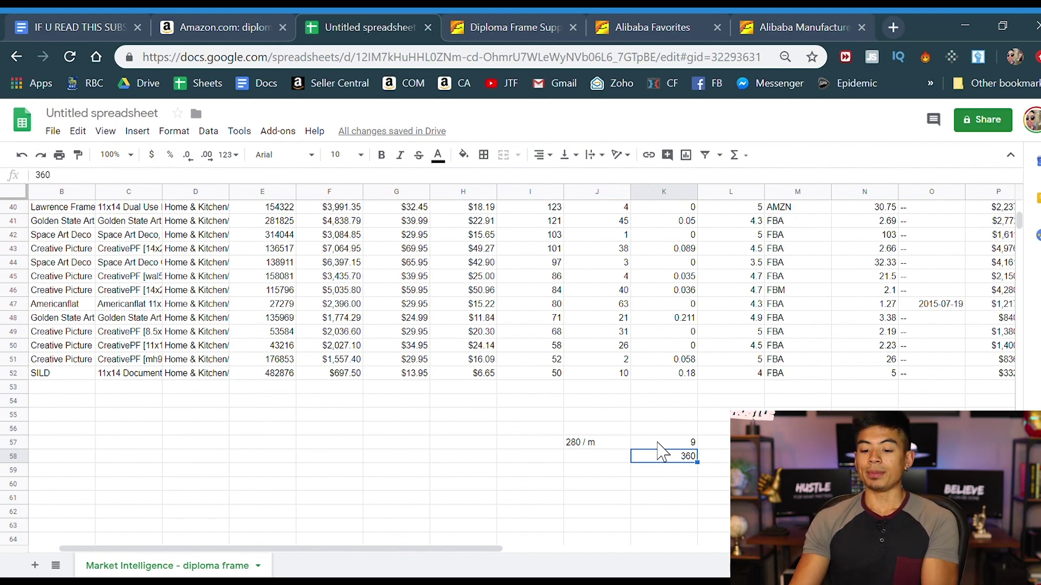
{"action": "double_click", "coordinate": [675, 459]}
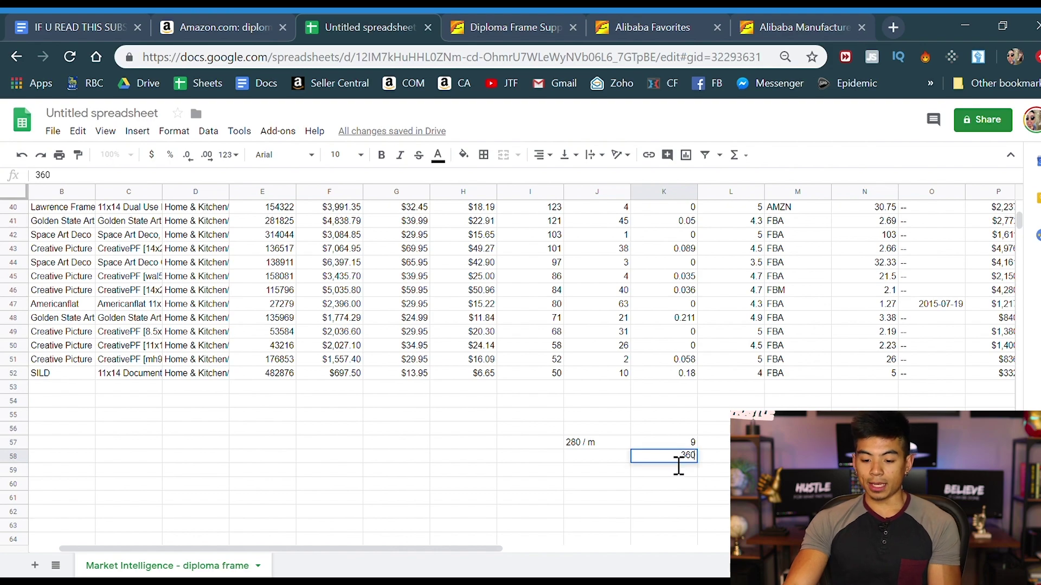
{"action": "left_click", "coordinate": [723, 465]}
{"action": "left_click", "coordinate": [685, 457]}
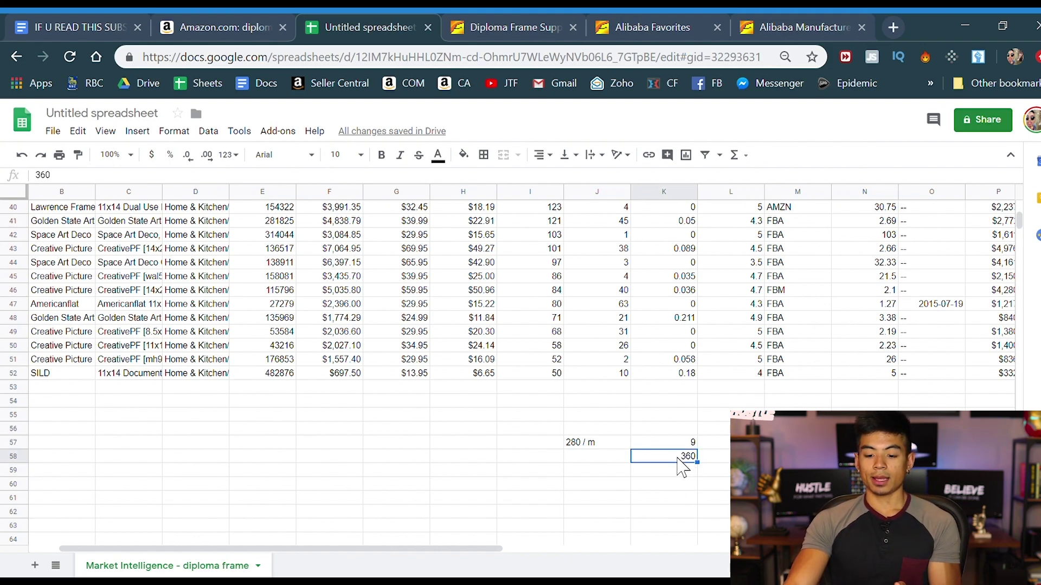
{"action": "left_click", "coordinate": [711, 459]}
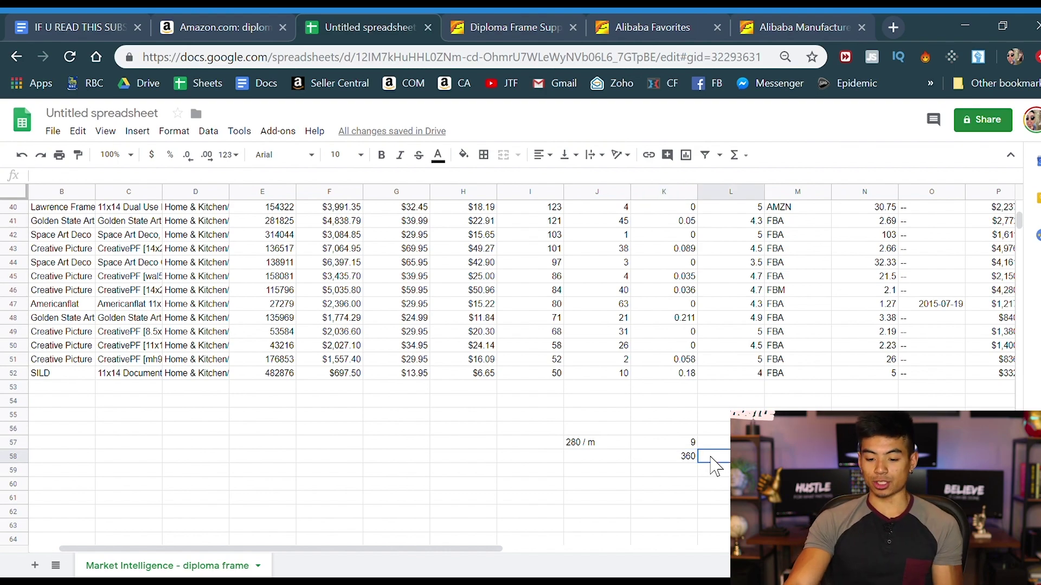
{"action": "left_click", "coordinate": [686, 462]}
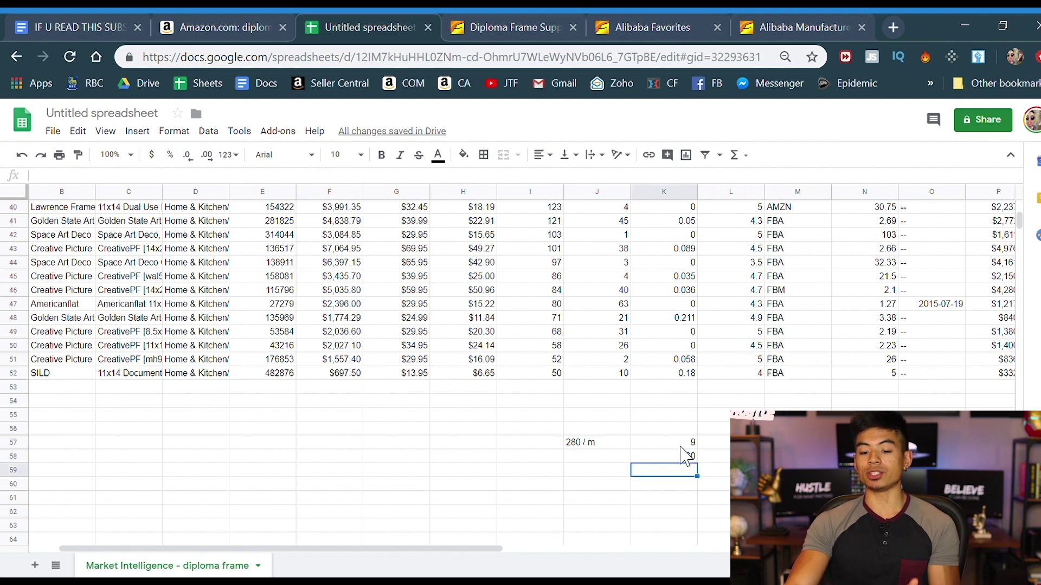
{"action": "key", "text": "Up"}
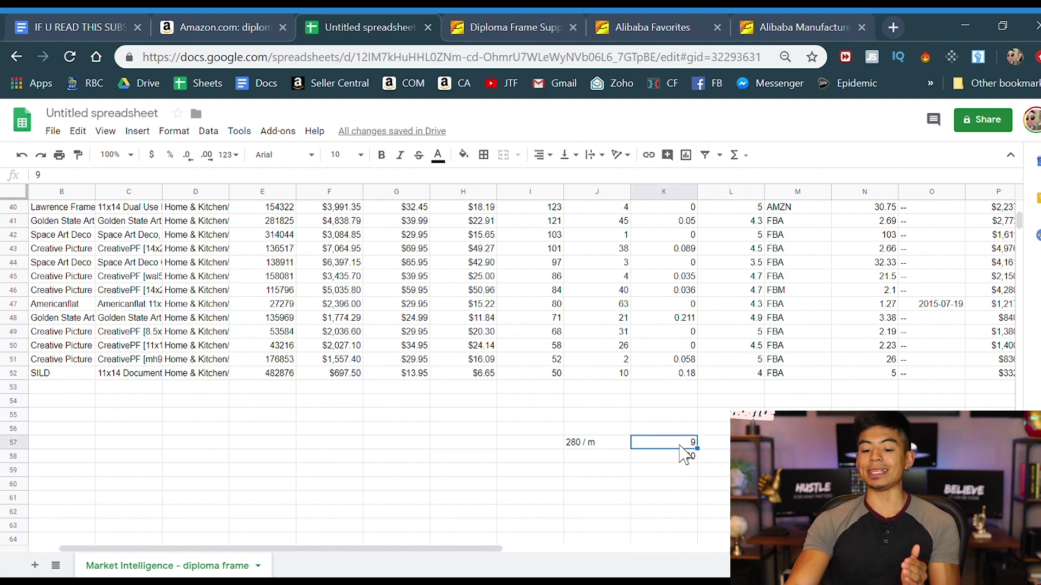
{"action": "left_click", "coordinate": [687, 485]}
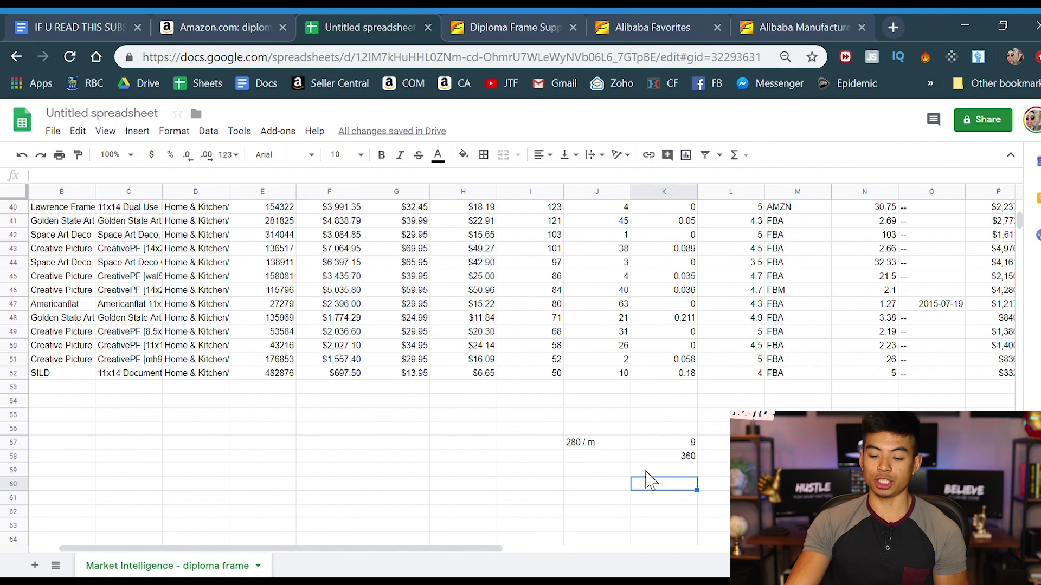
{"action": "key", "text": "Up"}
{"action": "key", "text": "Up"}
{"action": "key", "text": "Down"}
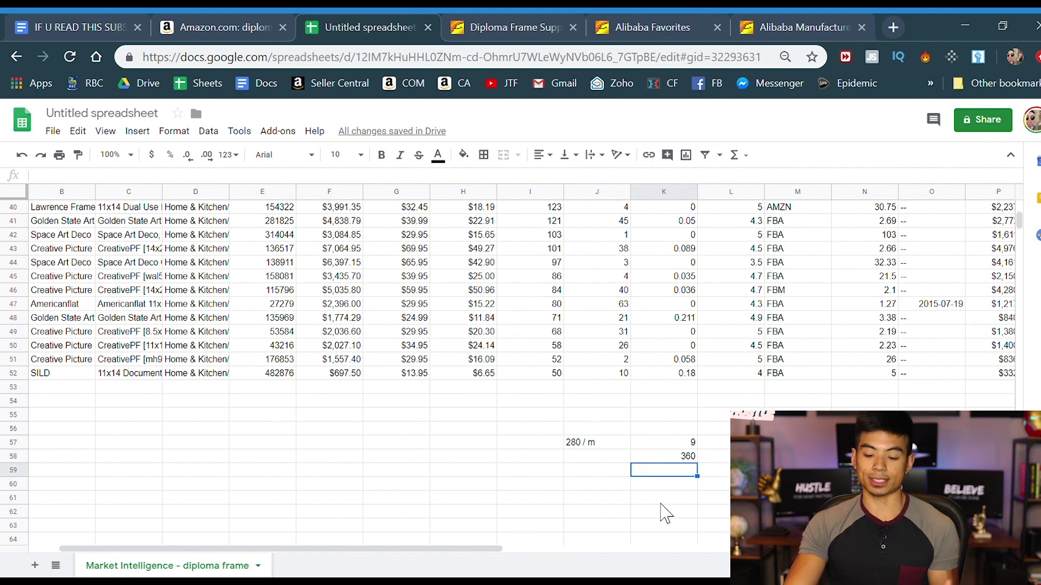
{"action": "left_click", "coordinate": [662, 502]}
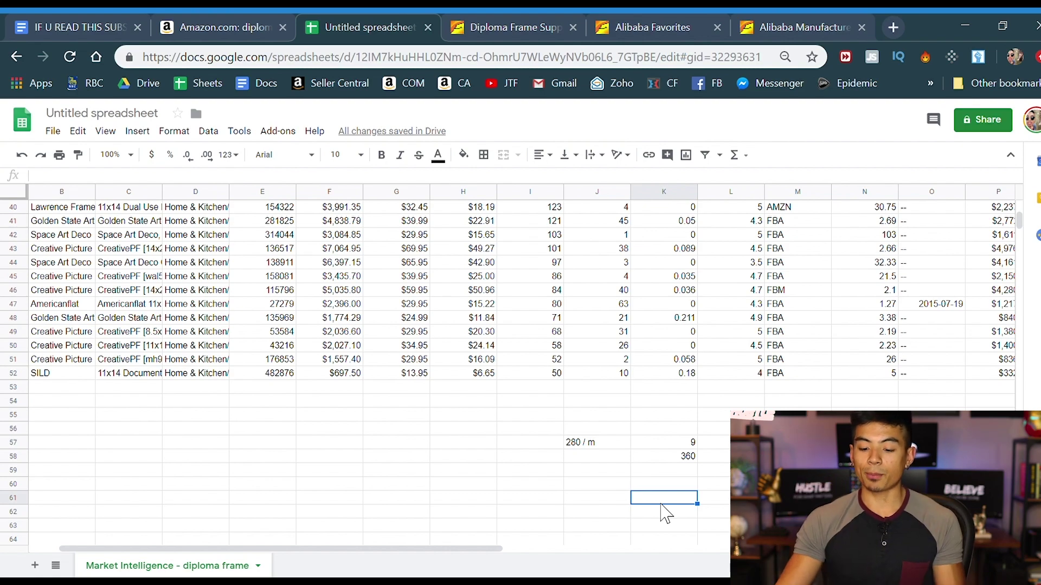
{"action": "left_click", "coordinate": [689, 458]}
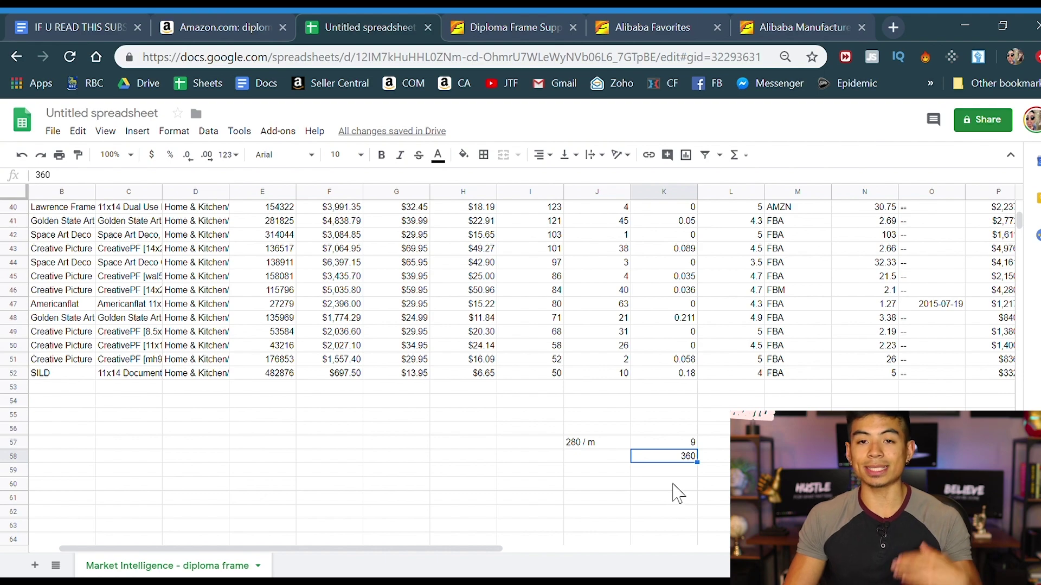
{"action": "left_click", "coordinate": [797, 470]}
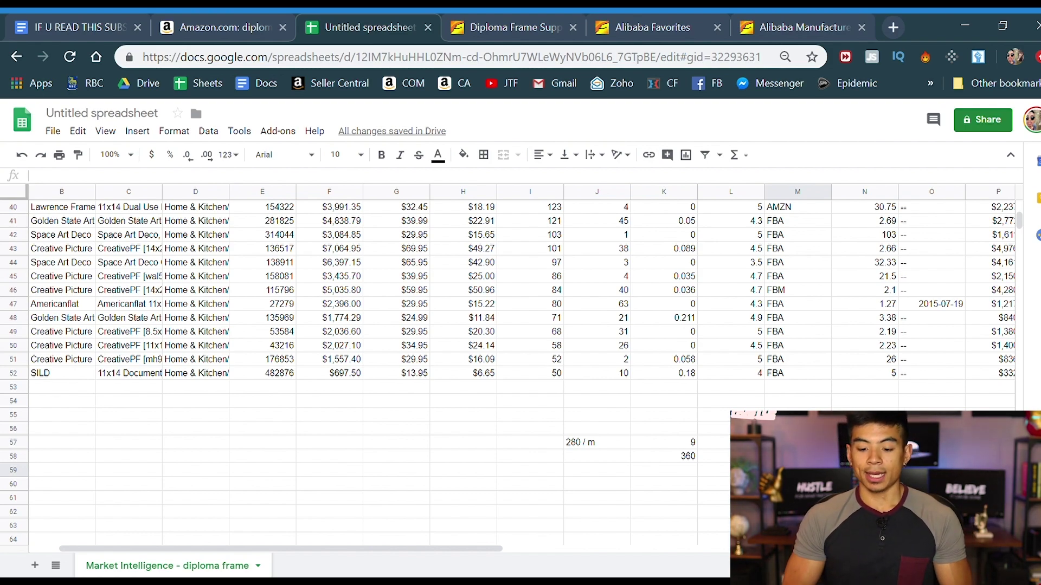
{"action": "left_click", "coordinate": [714, 456]}
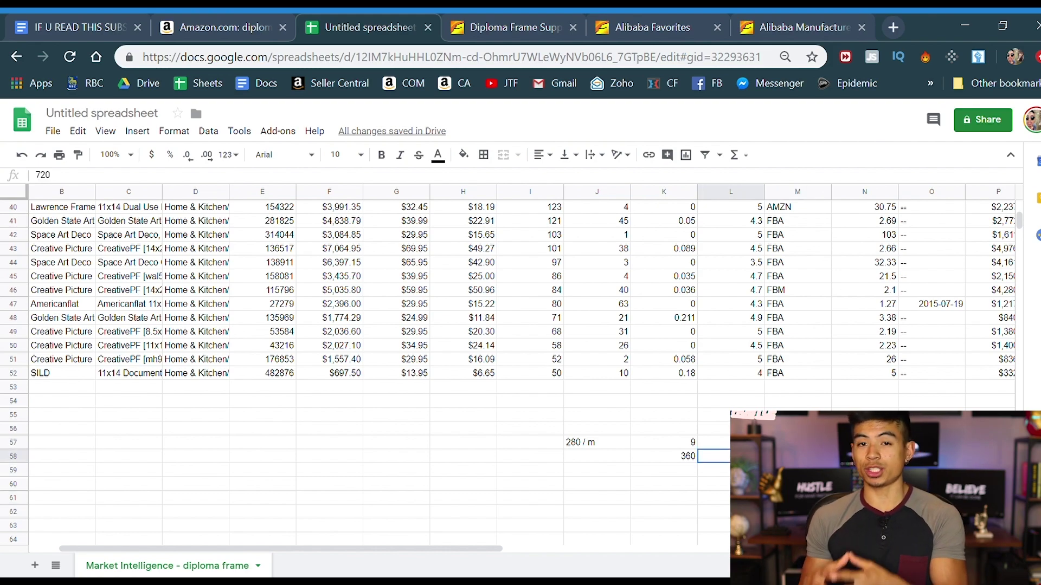
{"action": "left_click", "coordinate": [714, 470]}
{"action": "left_click", "coordinate": [714, 457]}
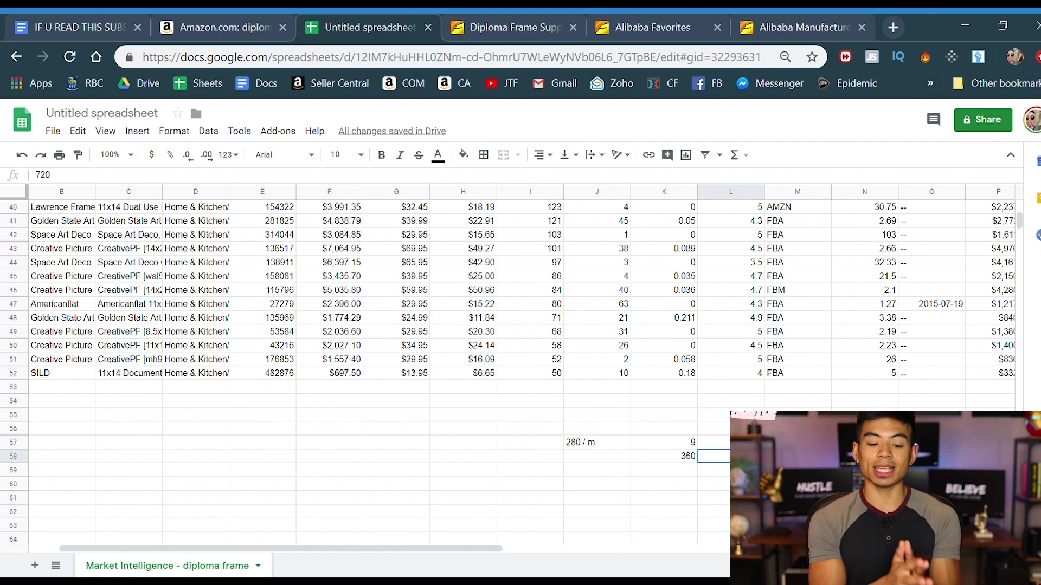
{"action": "left_click", "coordinate": [714, 470]}
{"action": "left_click", "coordinate": [714, 456]}
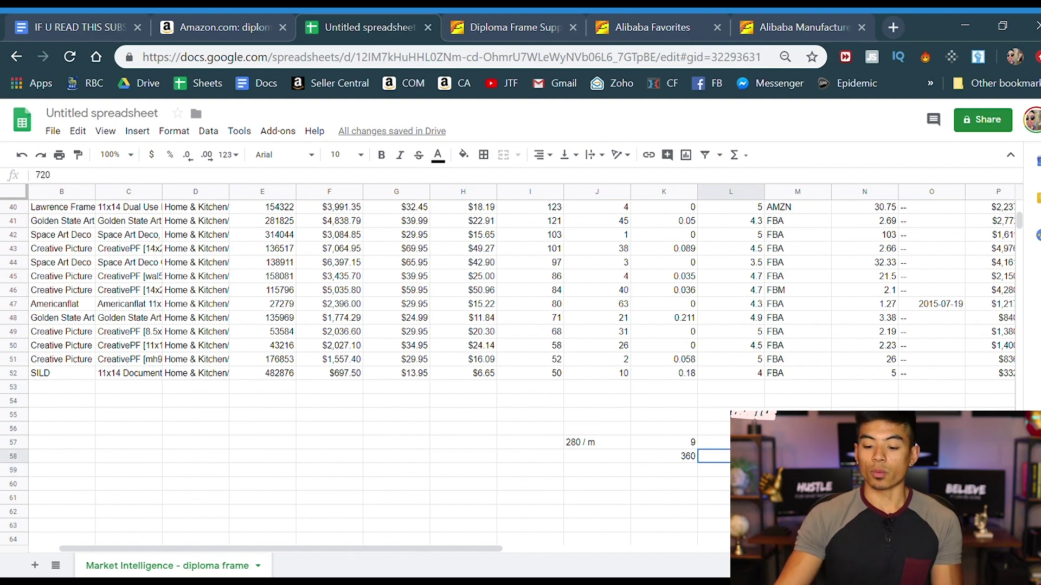
{"action": "left_click", "coordinate": [714, 470]}
Change the value in cell L58, beside the 360, to 750.
{"action": "left_click", "coordinate": [714, 457]}
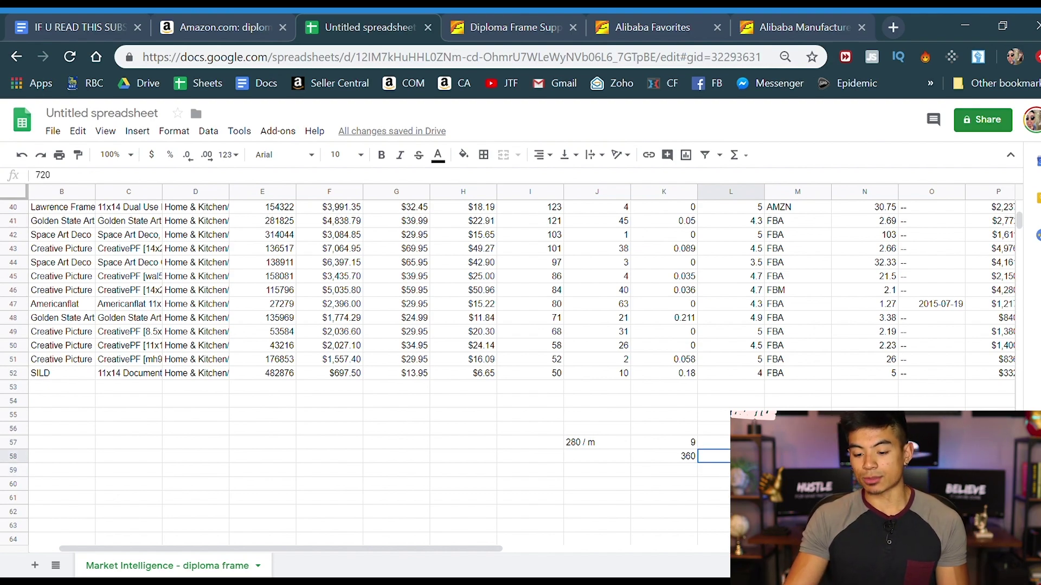
{"action": "key", "text": "Return"}
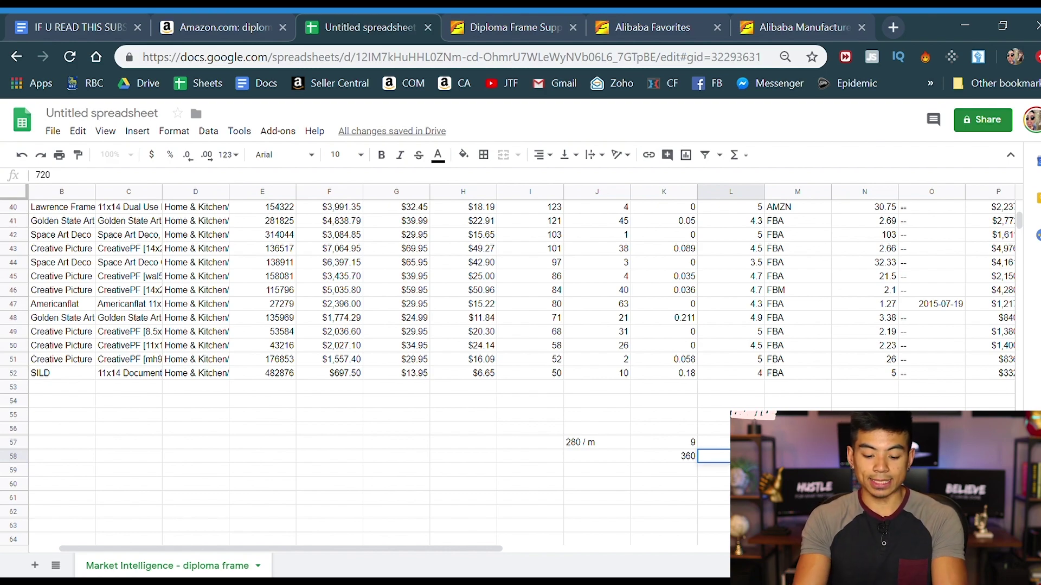
{"action": "type", "text": "67"}
{"action": "key", "text": "BackSpace"}
{"action": "type", "text": "750"}
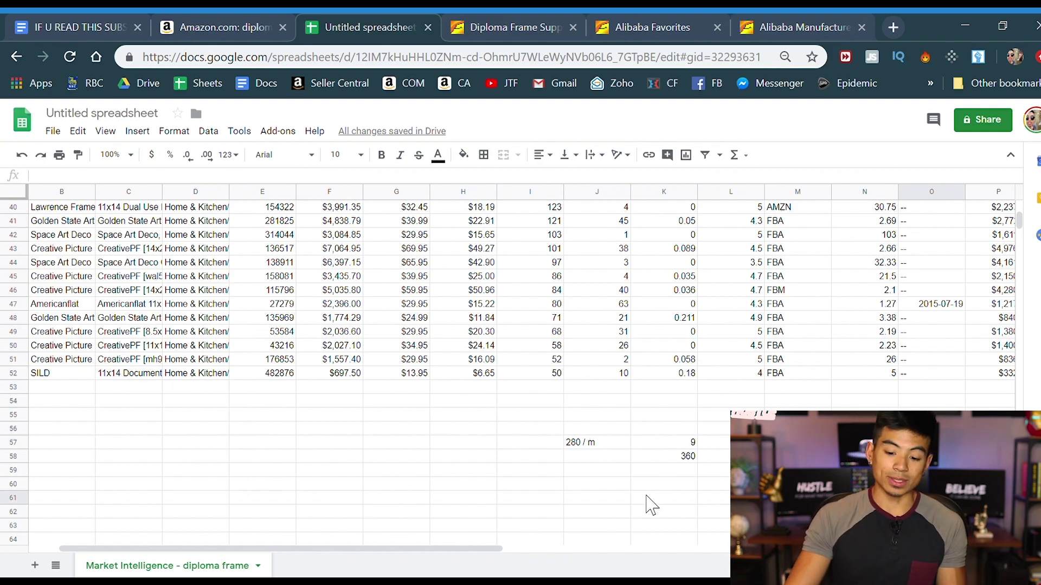
{"action": "left_click", "coordinate": [612, 450]}
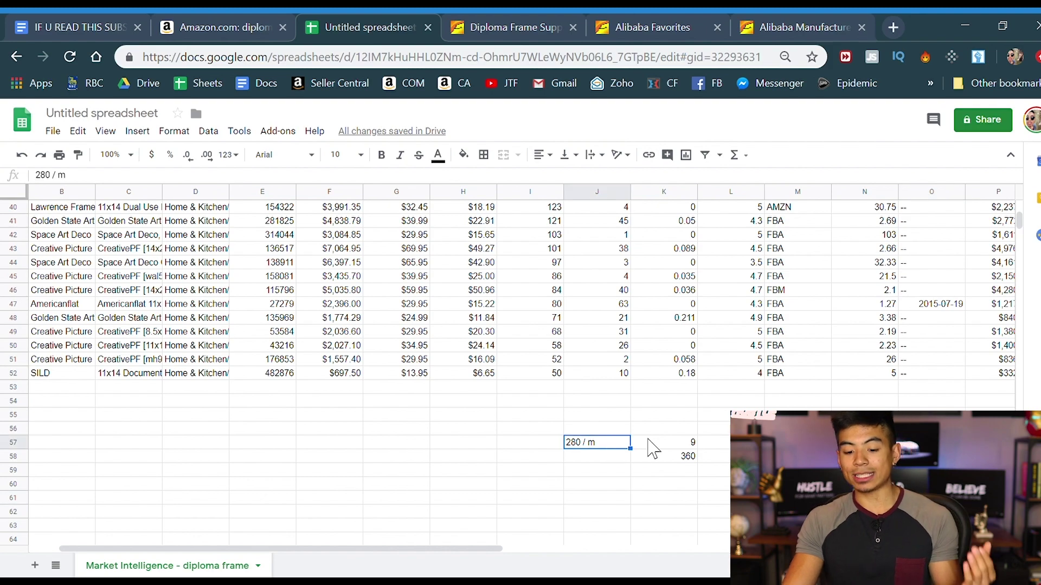
{"action": "scroll", "coordinate": [658, 442], "scroll_direction": "up", "scroll_amount": 3}
{"action": "scroll", "coordinate": [655, 448], "scroll_direction": "down", "scroll_amount": 5}
{"action": "left_click", "coordinate": [677, 403]}
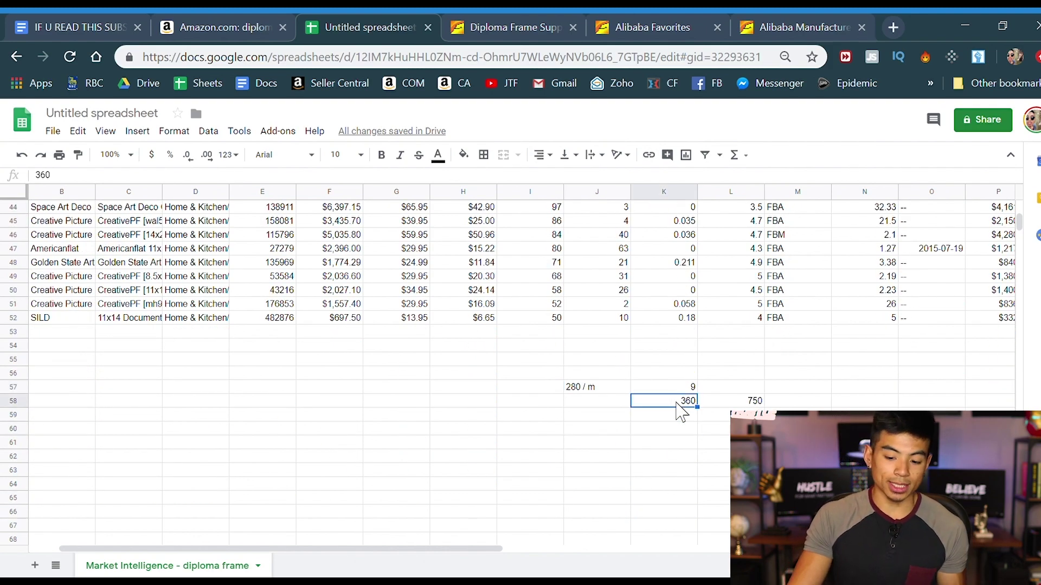
{"action": "double_click", "coordinate": [683, 404]}
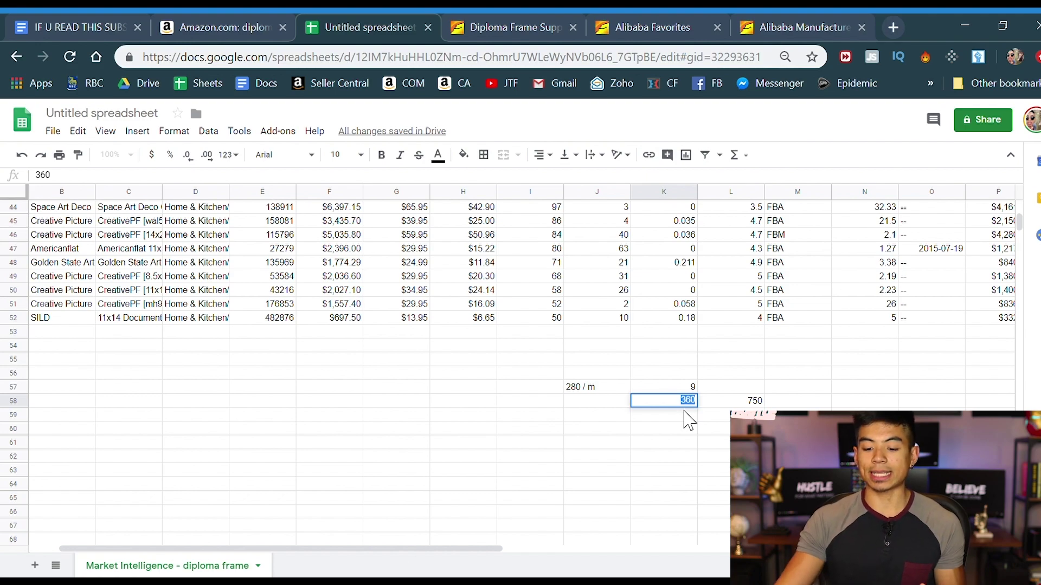
{"action": "left_click", "coordinate": [696, 421]}
{"action": "left_click", "coordinate": [743, 400]}
{"action": "left_click", "coordinate": [728, 444]}
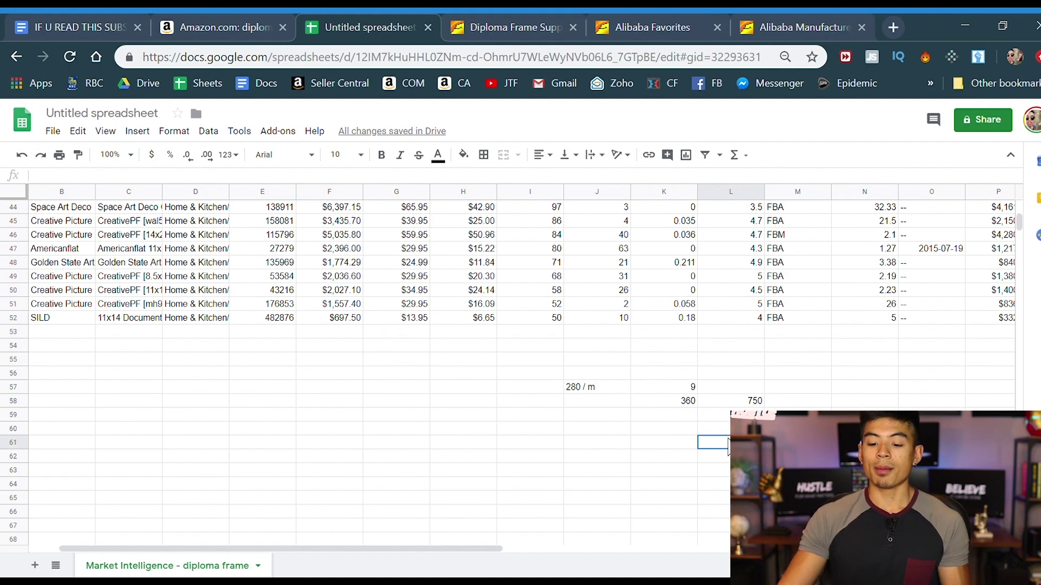
{"action": "left_click_drag", "start_coordinate": [728, 444], "coordinate": [733, 388]}
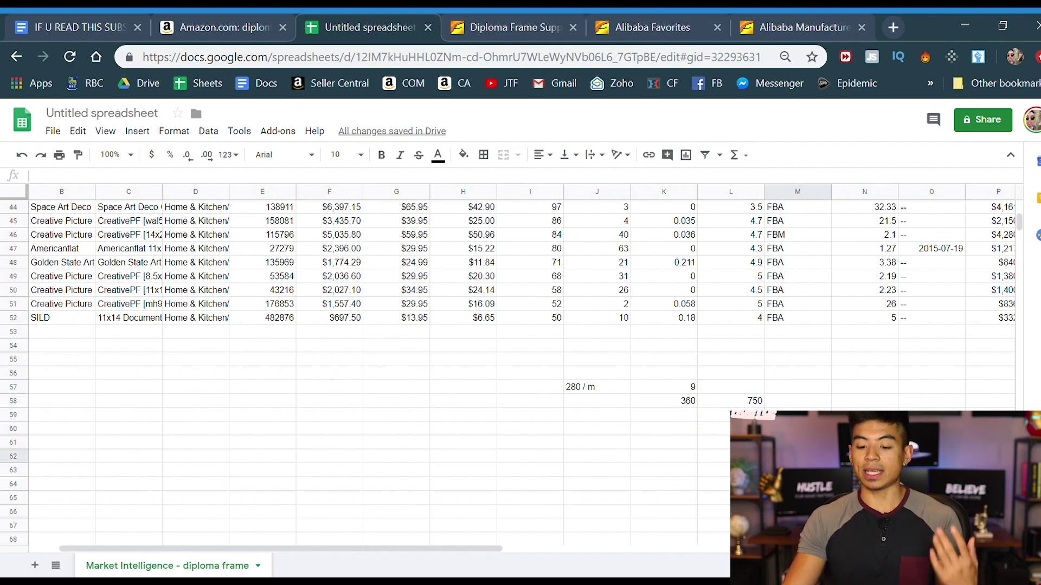
{"action": "left_click", "coordinate": [792, 388]}
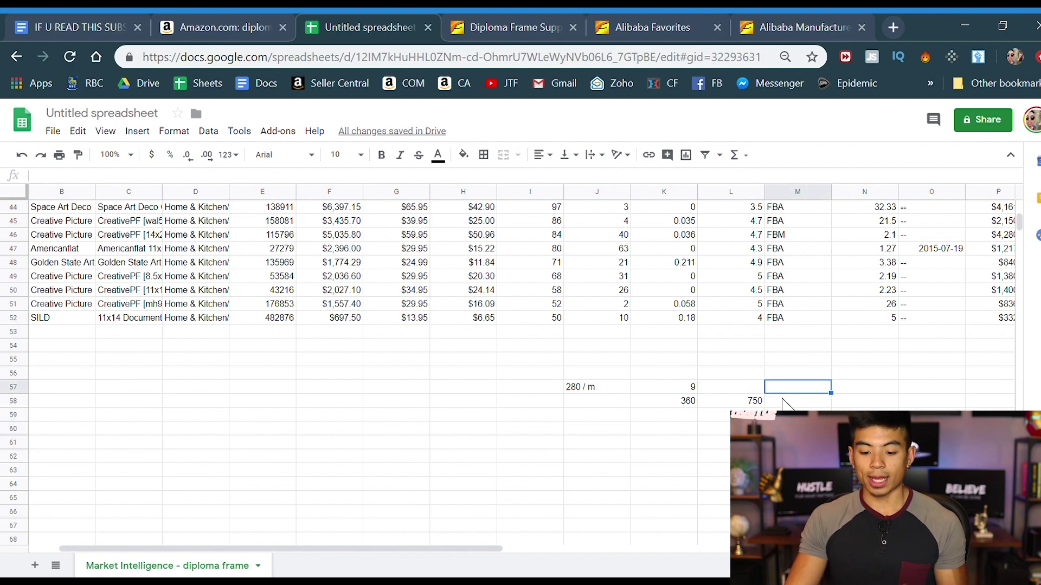
{"action": "left_click", "coordinate": [758, 404]}
{"action": "left_click", "coordinate": [714, 428]}
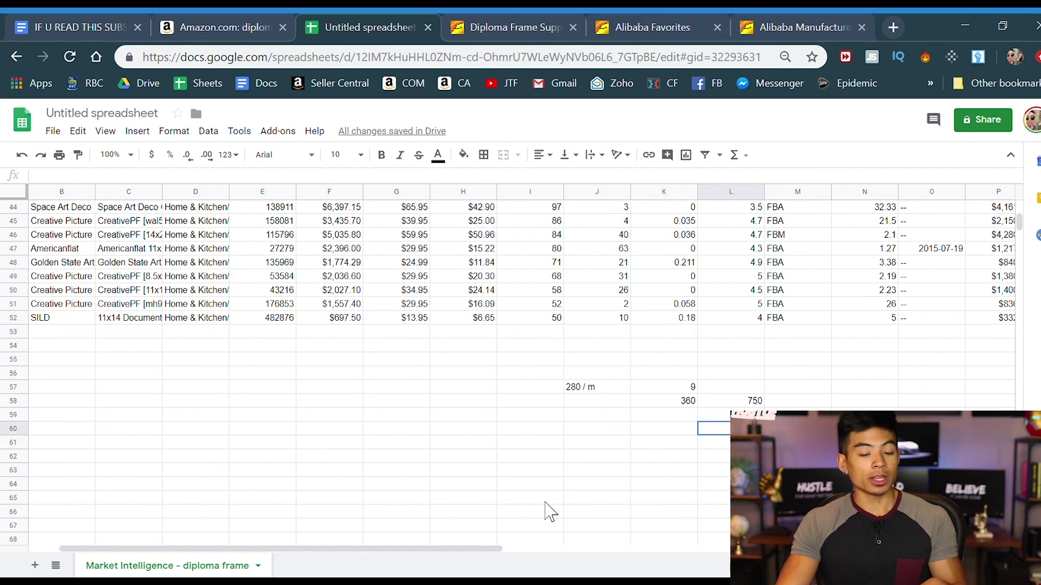
{"action": "scroll", "coordinate": [512, 420], "scroll_direction": "up", "scroll_amount": 7}
{"action": "scroll", "coordinate": [509, 417], "scroll_direction": "up", "scroll_amount": 7}
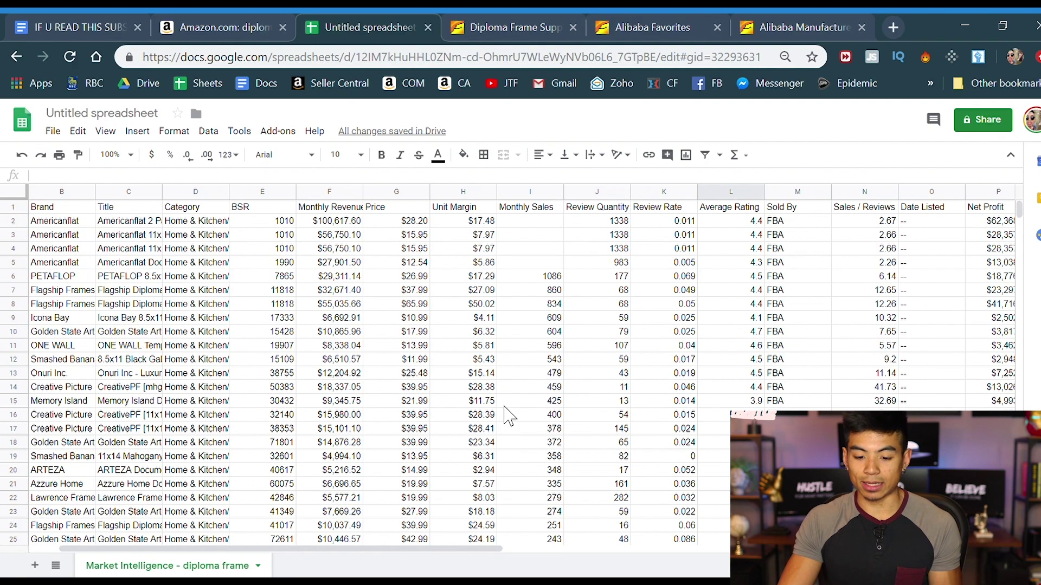
{"action": "scroll", "coordinate": [502, 421], "scroll_direction": "down", "scroll_amount": 13}
{"action": "left_click", "coordinate": [490, 448]}
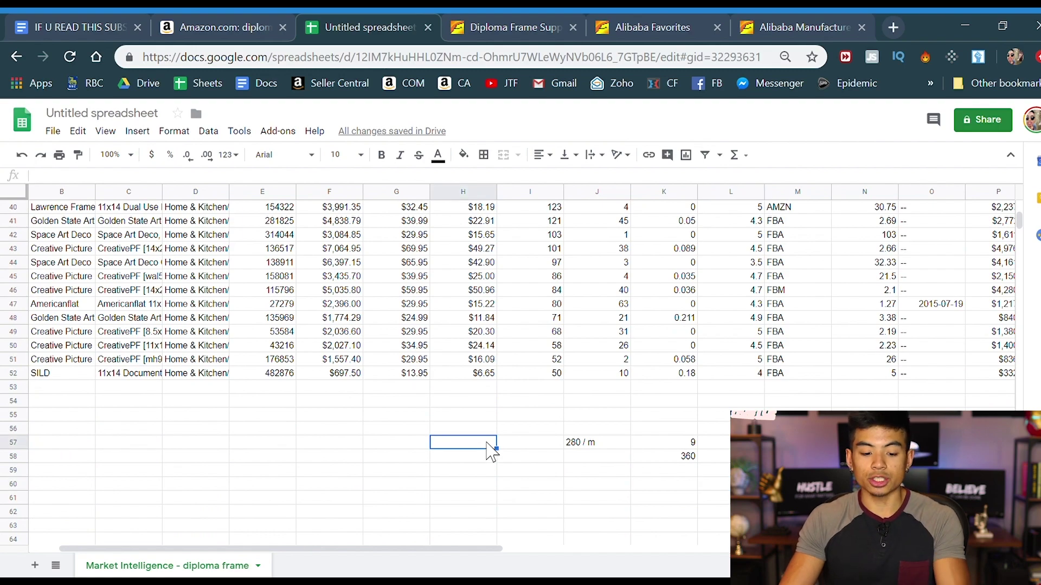
Select cell D57 in the sheet, and set the CreativePF frame's quantity in the Amazon shopping cart to 999.
{"action": "left_click", "coordinate": [177, 430]}
{"action": "left_click", "coordinate": [197, 442]}
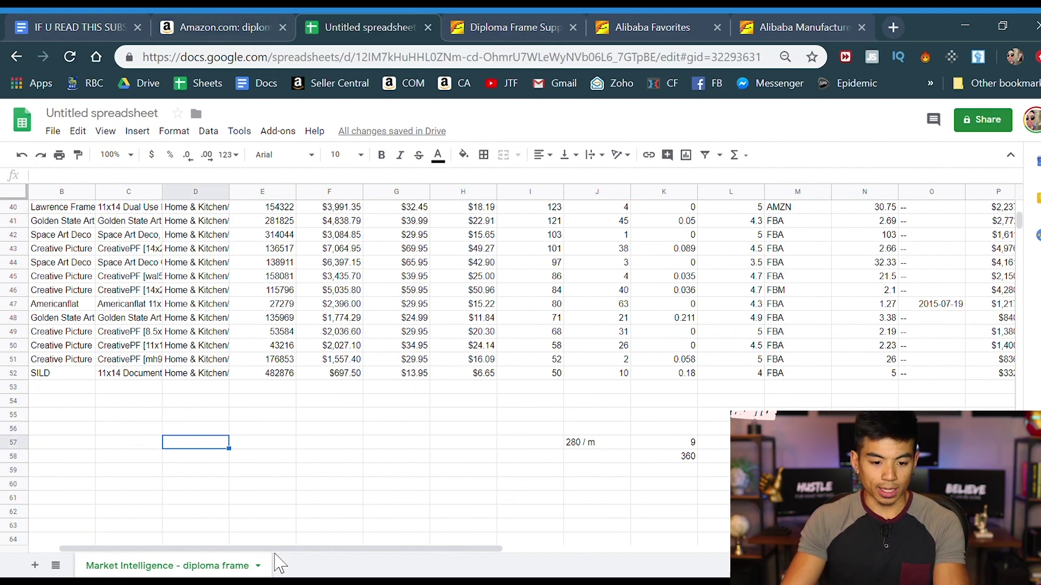
{"action": "left_click", "coordinate": [197, 27]}
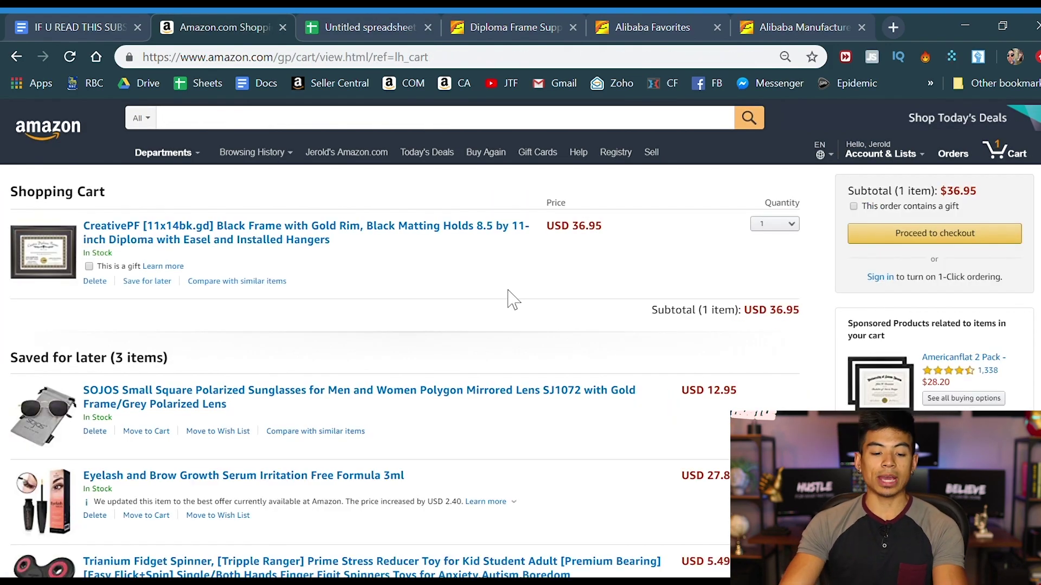
{"action": "left_click", "coordinate": [789, 225]}
{"action": "left_click", "coordinate": [767, 374]}
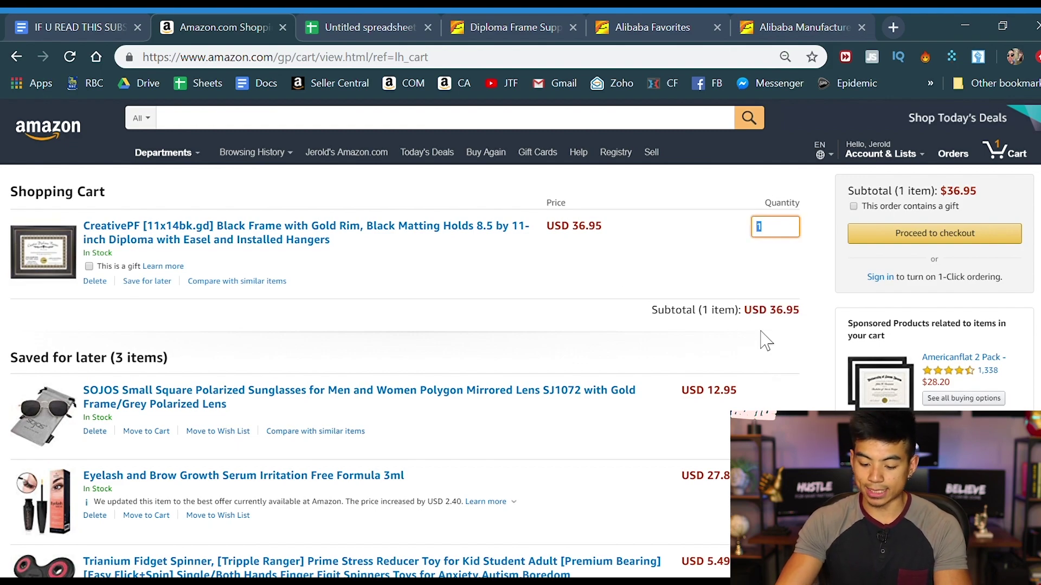
{"action": "type", "text": "999"}
{"action": "key", "text": "Return"}
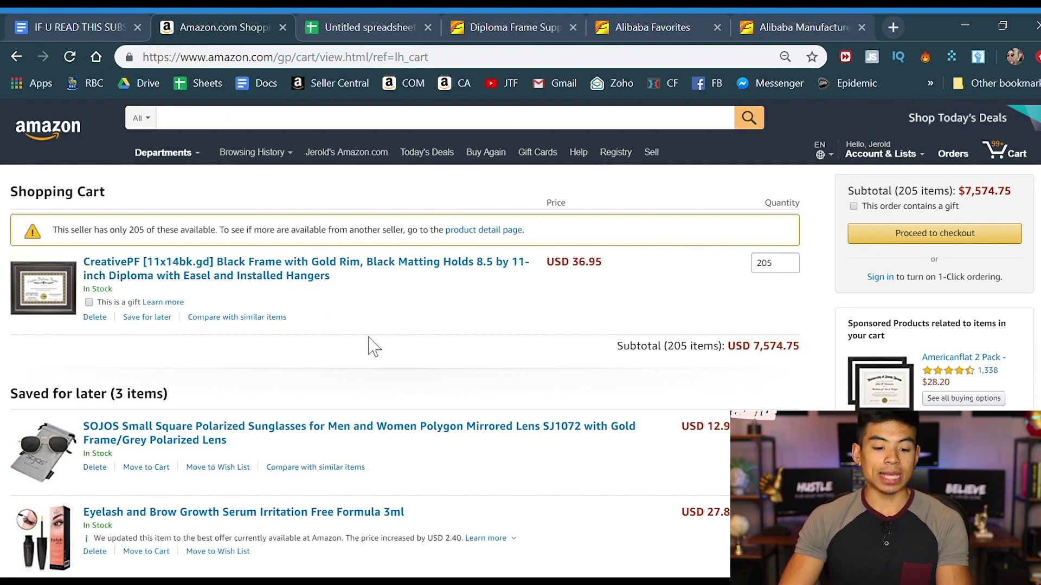
Record 205 in cell D57 of the spreadsheet and check it against the stock notice in the Amazon cart.
{"action": "left_click", "coordinate": [367, 29]}
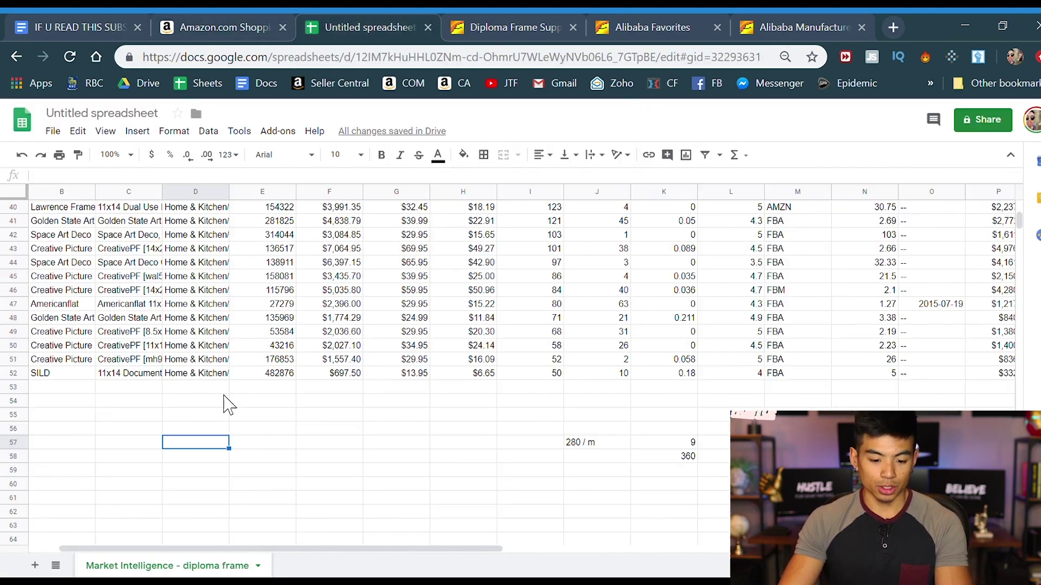
{"action": "type", "text": "205"}
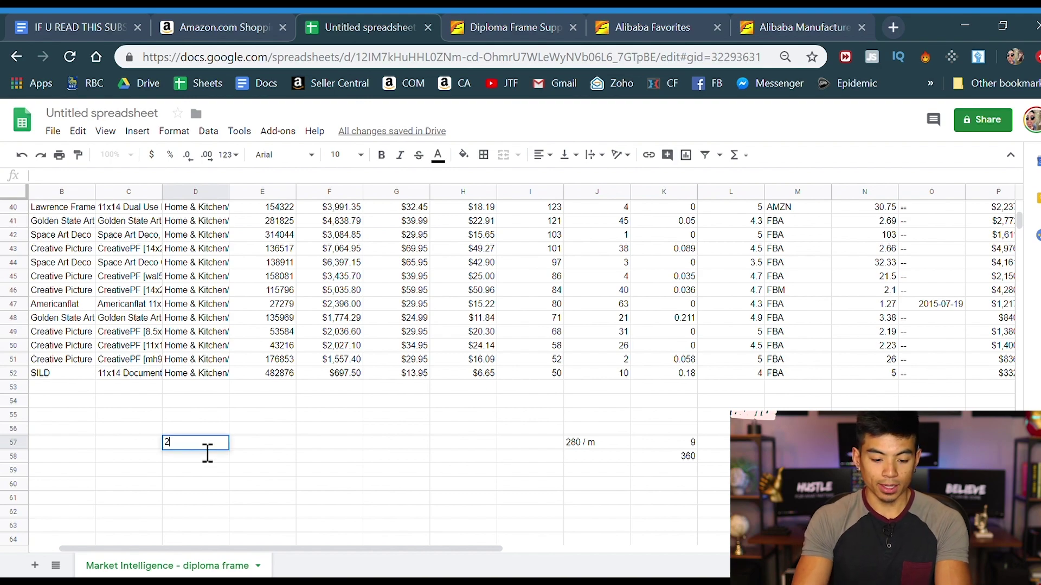
{"action": "left_click", "coordinate": [130, 450]}
{"action": "left_click", "coordinate": [222, 33]}
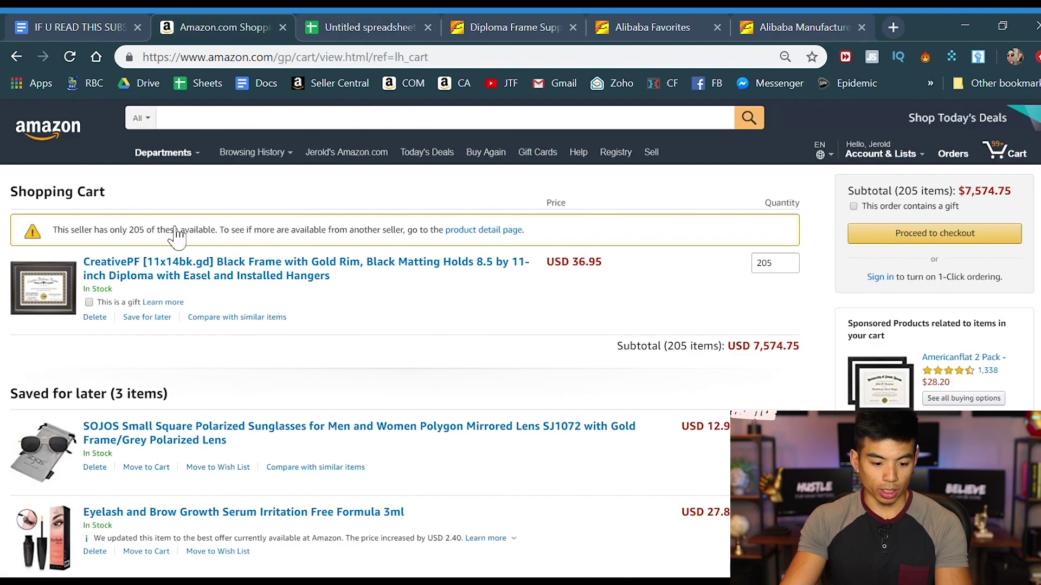
{"action": "left_click", "coordinate": [366, 26]}
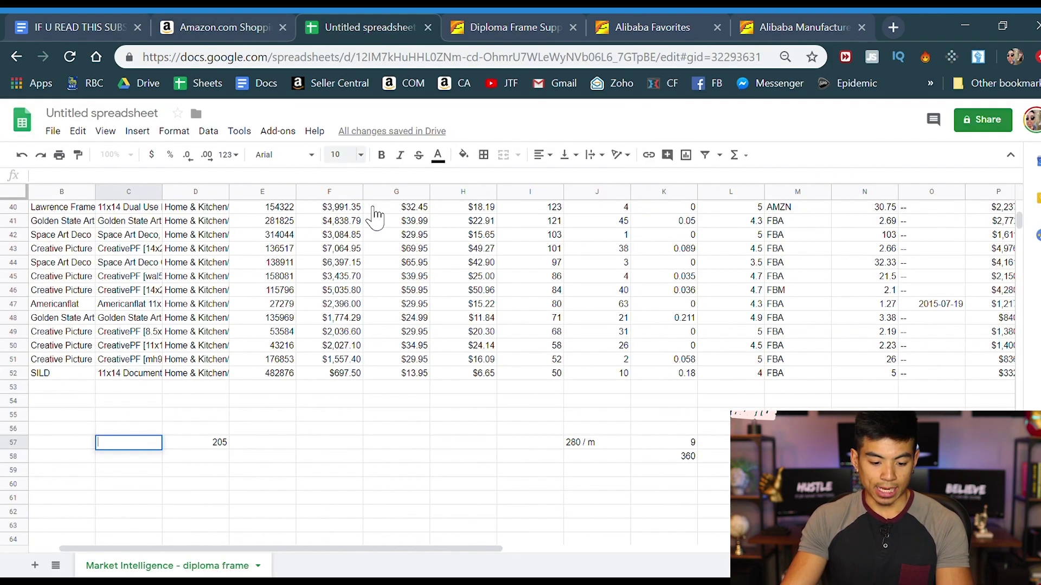
{"action": "left_click", "coordinate": [223, 445]}
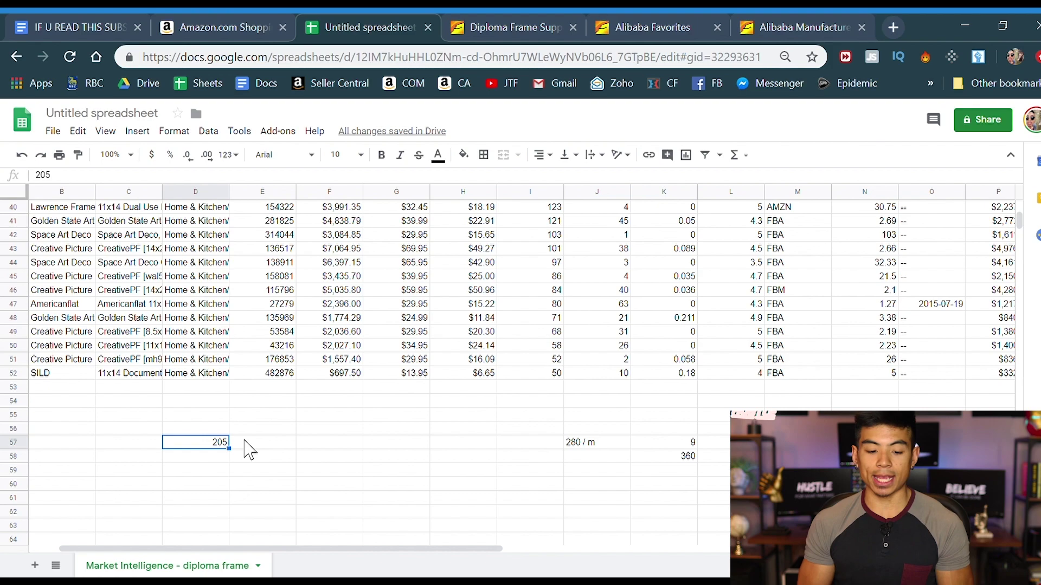
Enter 185 in cell E57 and 160 in cell F57, beside the 205.
{"action": "left_click", "coordinate": [249, 450]}
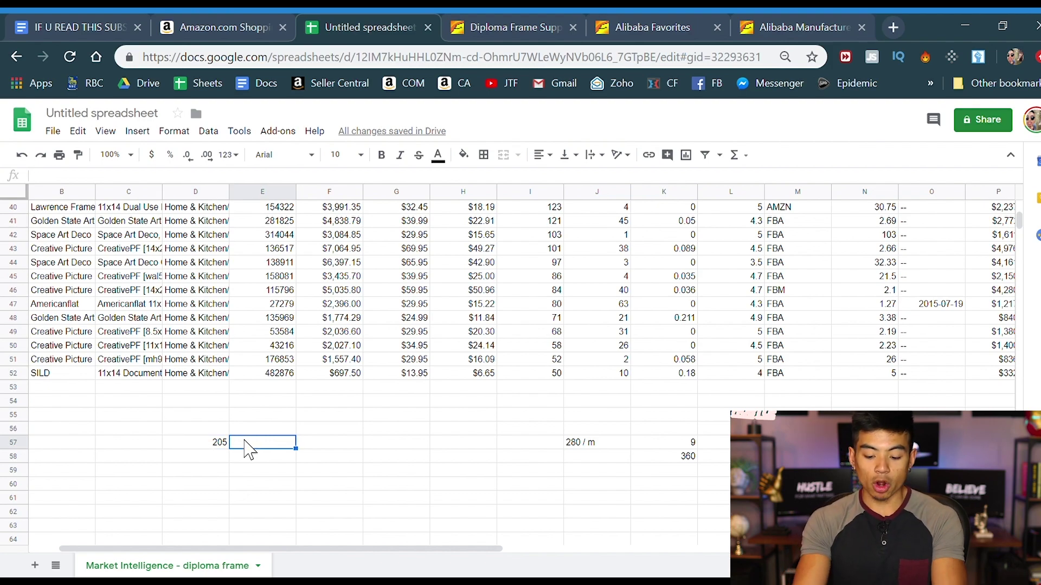
{"action": "type", "text": "185"}
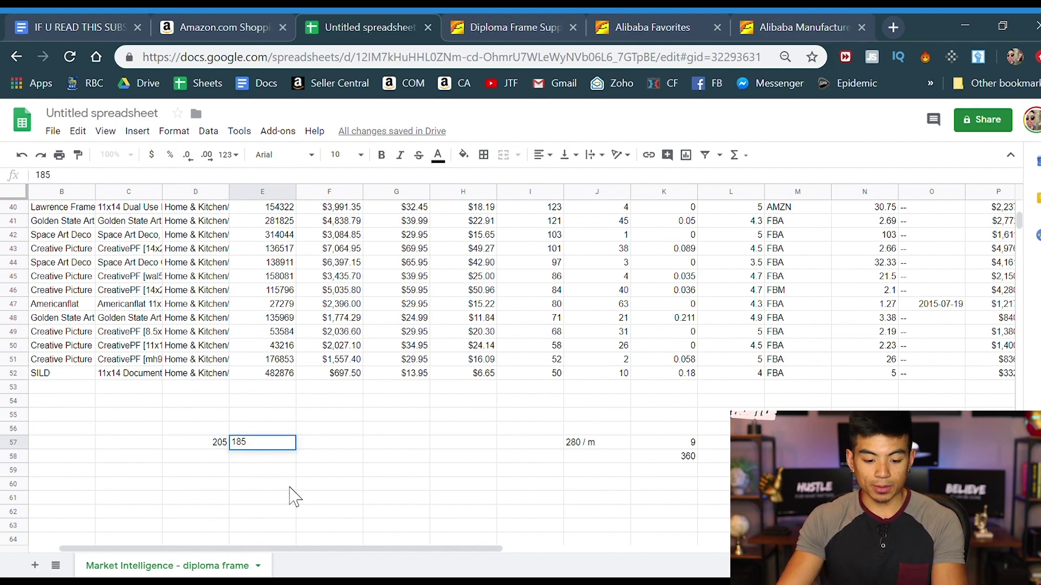
{"action": "left_click", "coordinate": [318, 451]}
{"action": "type", "text": "1"}
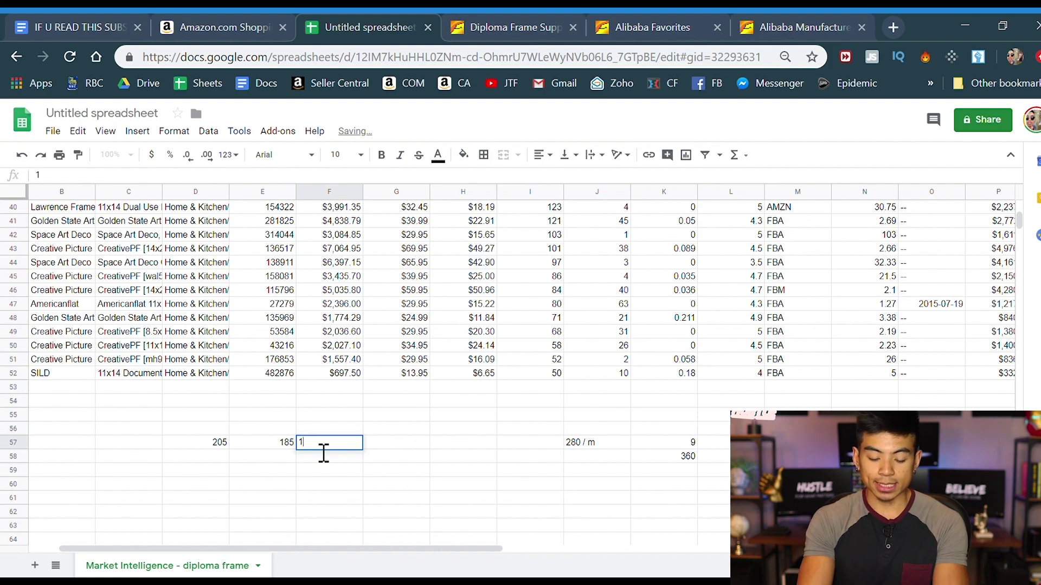
{"action": "type", "text": "60"}
{"action": "left_click", "coordinate": [405, 446]}
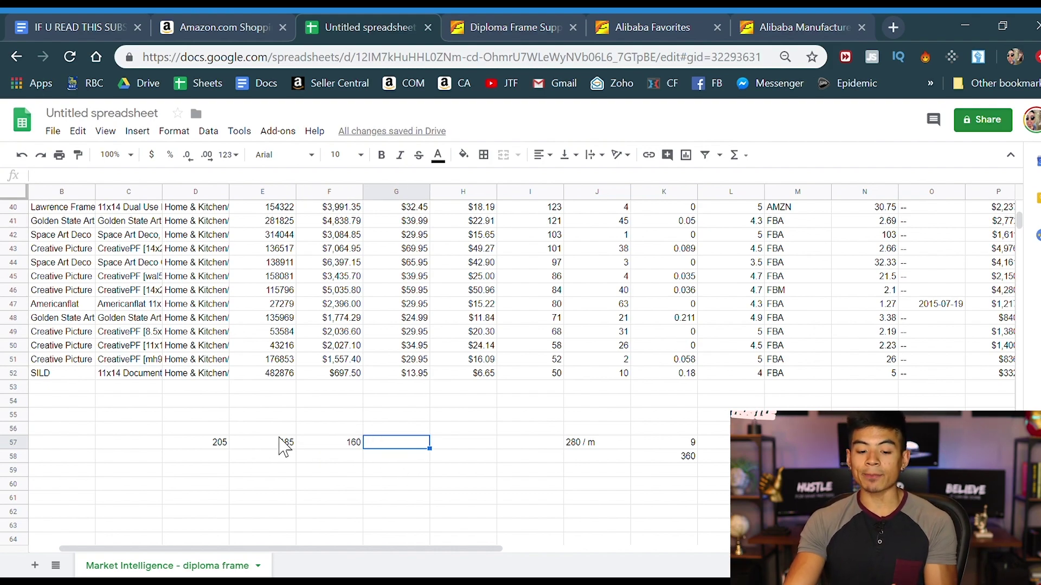
Clear the stock figures below the data by deleting the contents of cells C57 to H58.
{"action": "scroll", "coordinate": [400, 483], "scroll_direction": "up", "scroll_amount": 1}
{"action": "scroll", "coordinate": [395, 486], "scroll_direction": "down", "scroll_amount": 3}
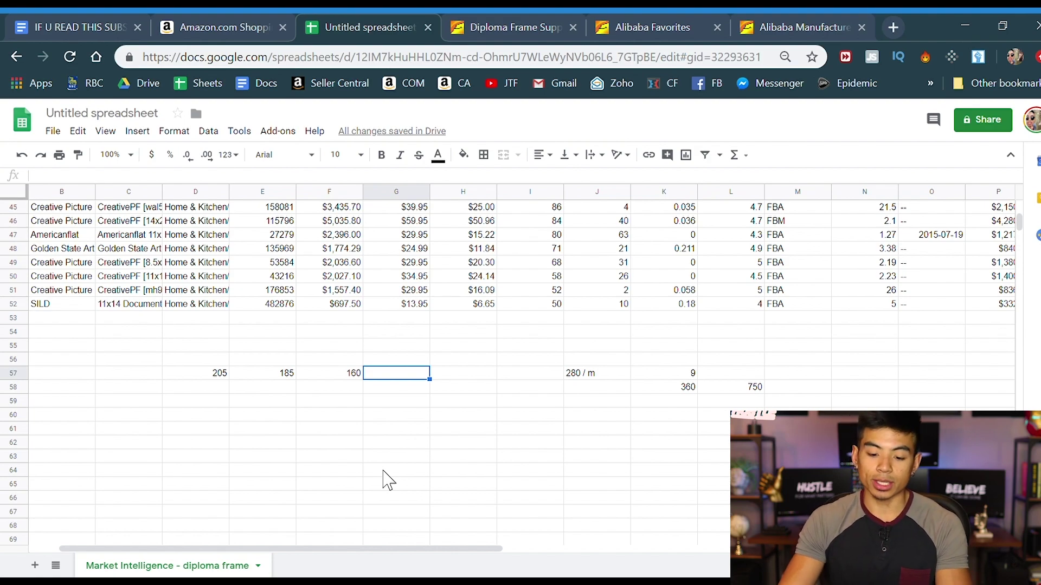
{"action": "scroll", "coordinate": [387, 479], "scroll_direction": "up", "scroll_amount": 10}
{"action": "scroll", "coordinate": [513, 549], "scroll_direction": "down", "scroll_amount": 10}
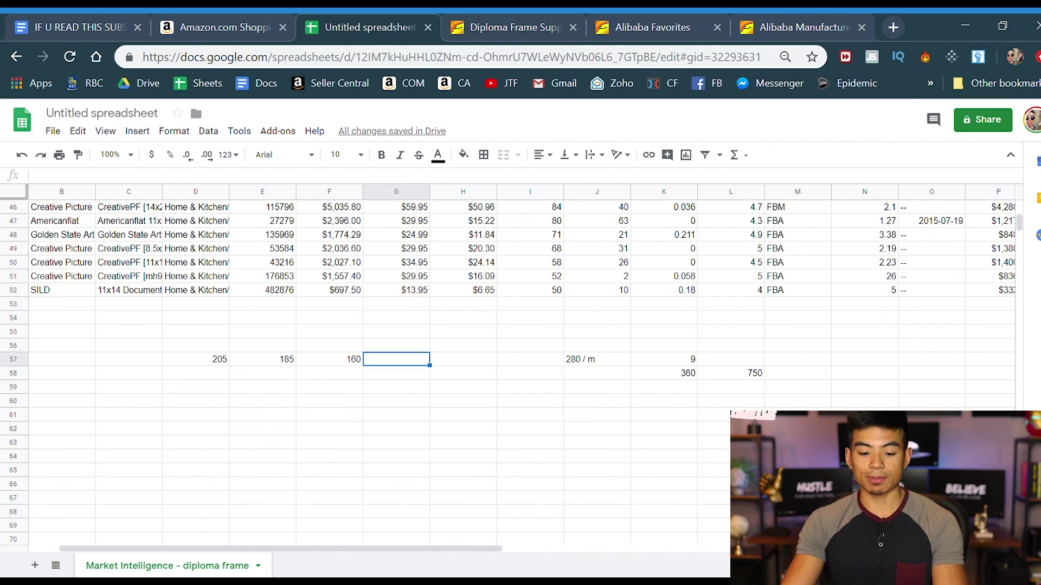
{"action": "mouse_move", "coordinate": [482, 362]}
{"action": "left_mouse_down"}
{"action": "mouse_move", "coordinate": [275, 395]}
{"action": "mouse_move", "coordinate": [153, 391]}
{"action": "mouse_move", "coordinate": [169, 391]}
{"action": "left_mouse_up"}
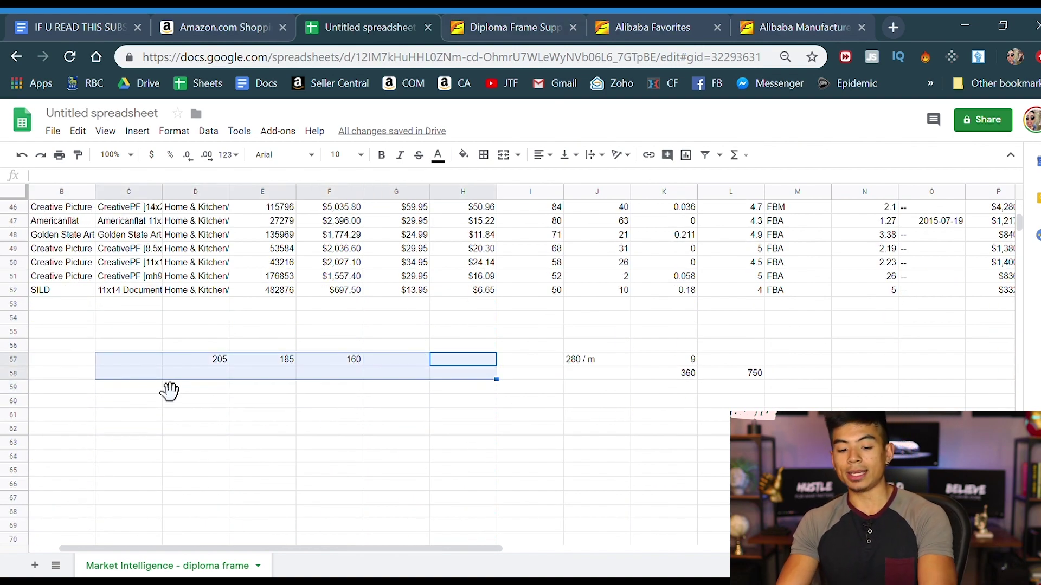
{"action": "key", "text": "Delete"}
{"action": "left_click", "coordinate": [527, 444]}
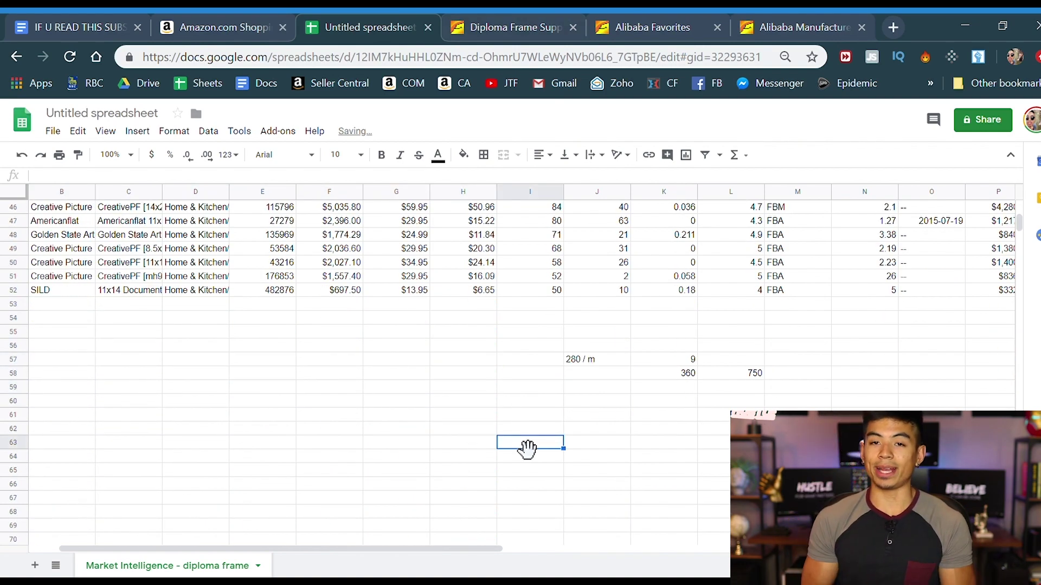
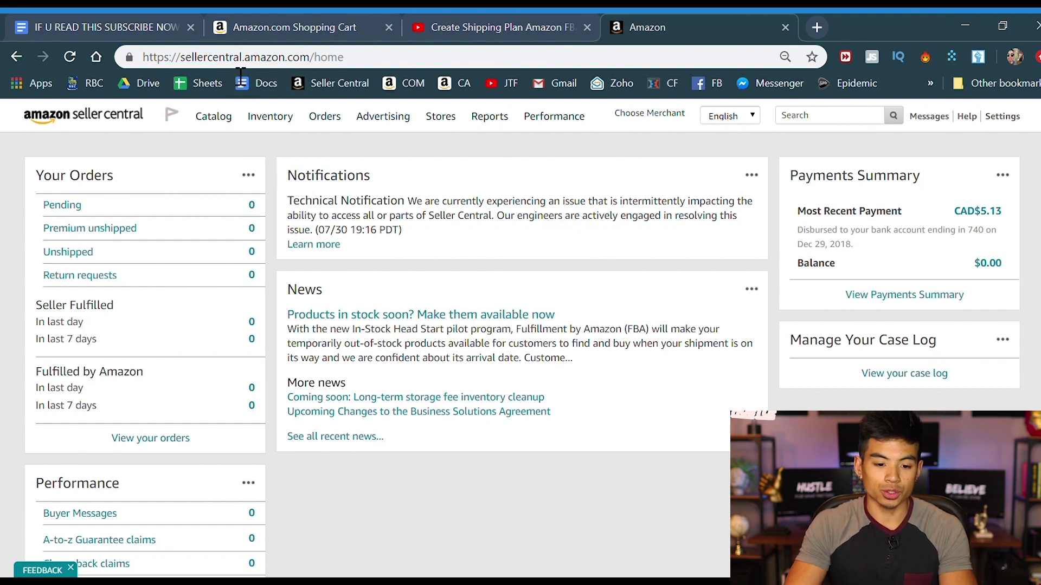
Start adding a new product in Amazon Seller Central as one not sold on Amazon.
{"action": "mouse_move", "coordinate": [325, 120]}
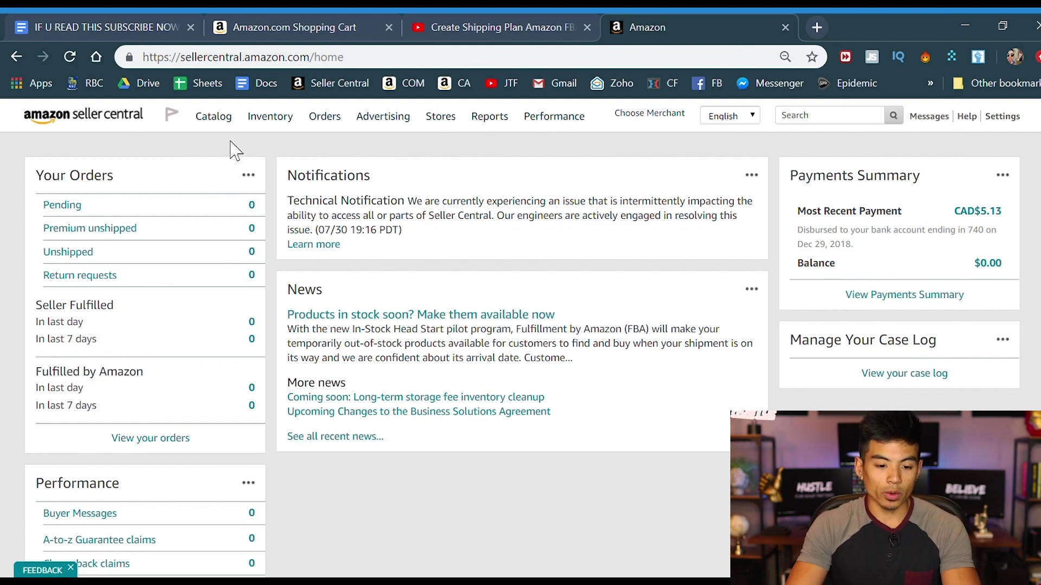
{"action": "mouse_move", "coordinate": [270, 118]}
{"action": "left_click", "coordinate": [300, 234]}
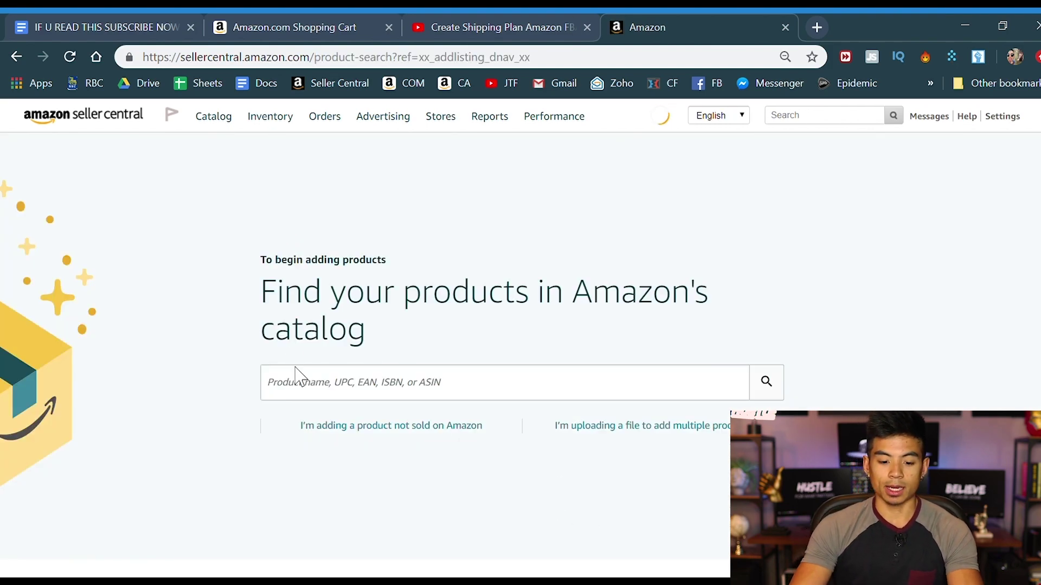
{"action": "left_click", "coordinate": [320, 383]}
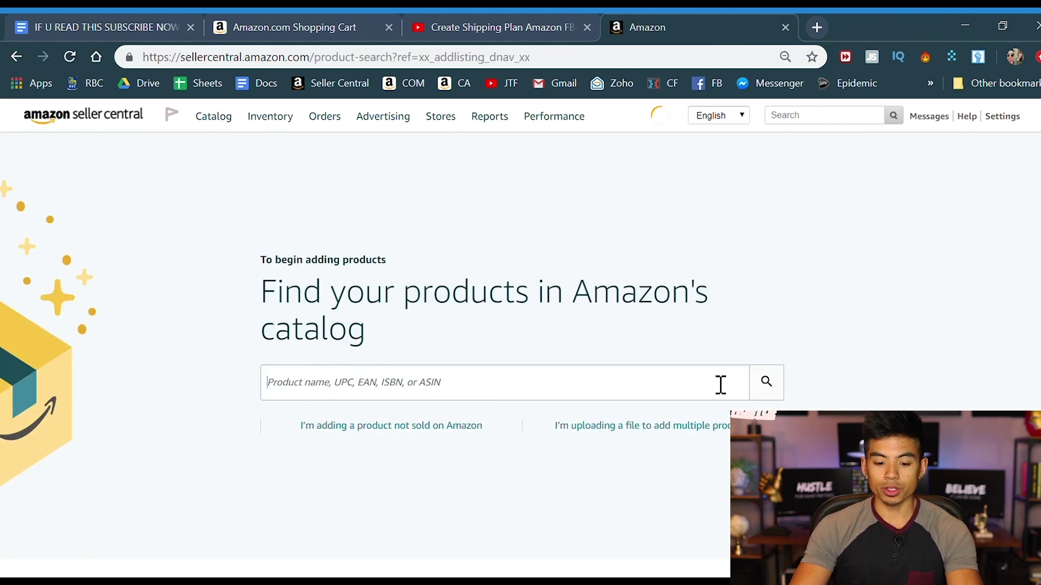
{"action": "left_click", "coordinate": [382, 458]}
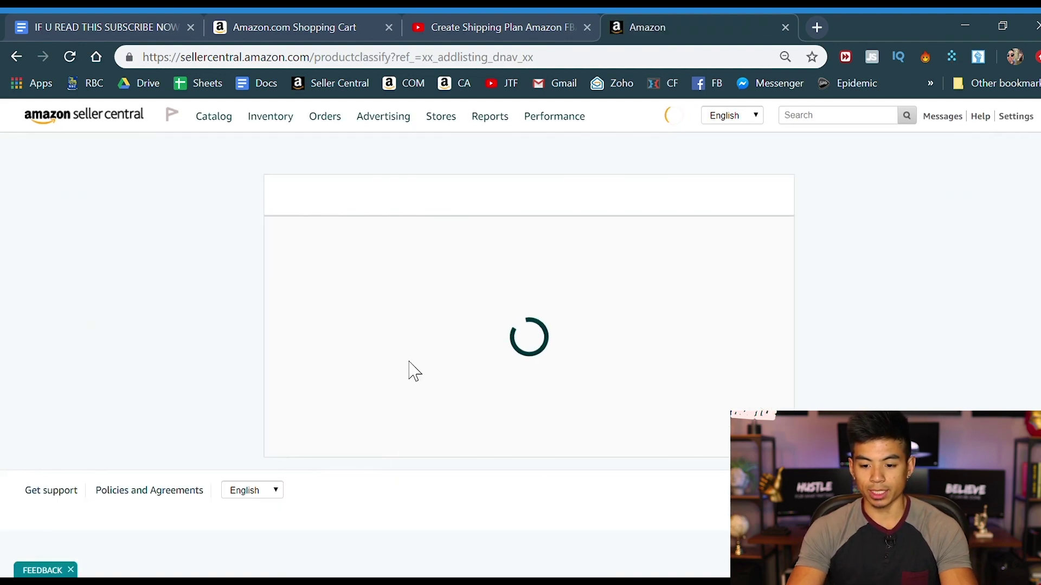
Search the listing categories for "diploma frame" and select Document Frames under Home & Kitchen > Home Décor > Picture Frames.
{"action": "scroll", "coordinate": [390, 397], "scroll_direction": "down", "scroll_amount": 8}
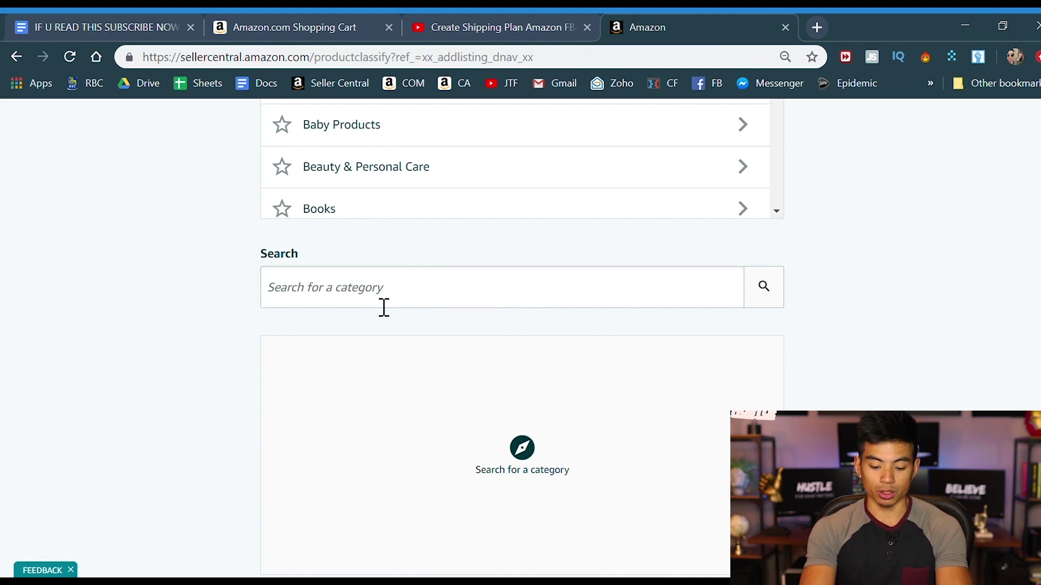
{"action": "type", "text": "diploma frame"}
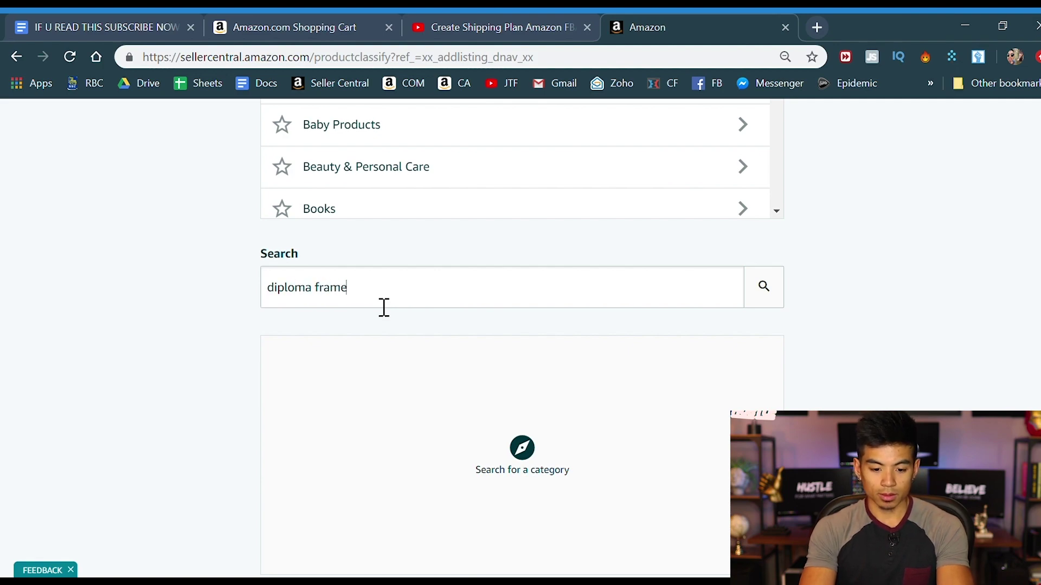
{"action": "key", "text": "Return"}
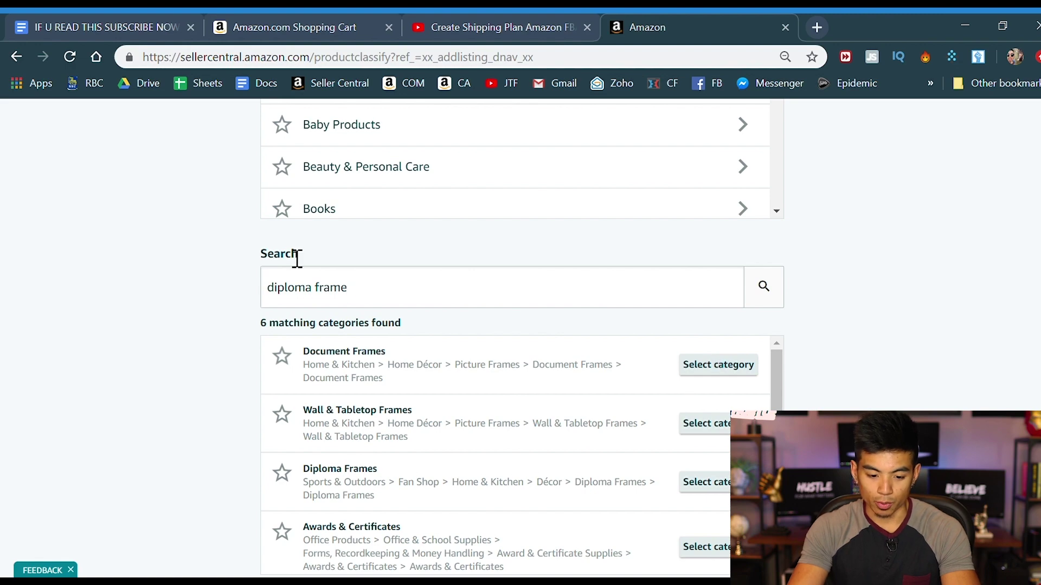
{"action": "scroll", "coordinate": [532, 531], "scroll_direction": "down", "scroll_amount": 2}
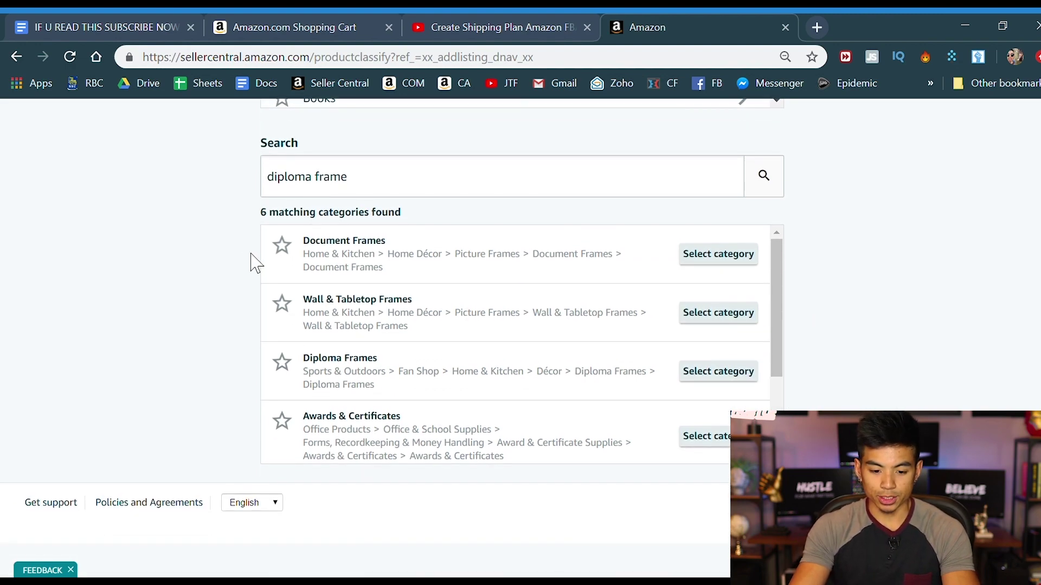
{"action": "left_click", "coordinate": [715, 253]}
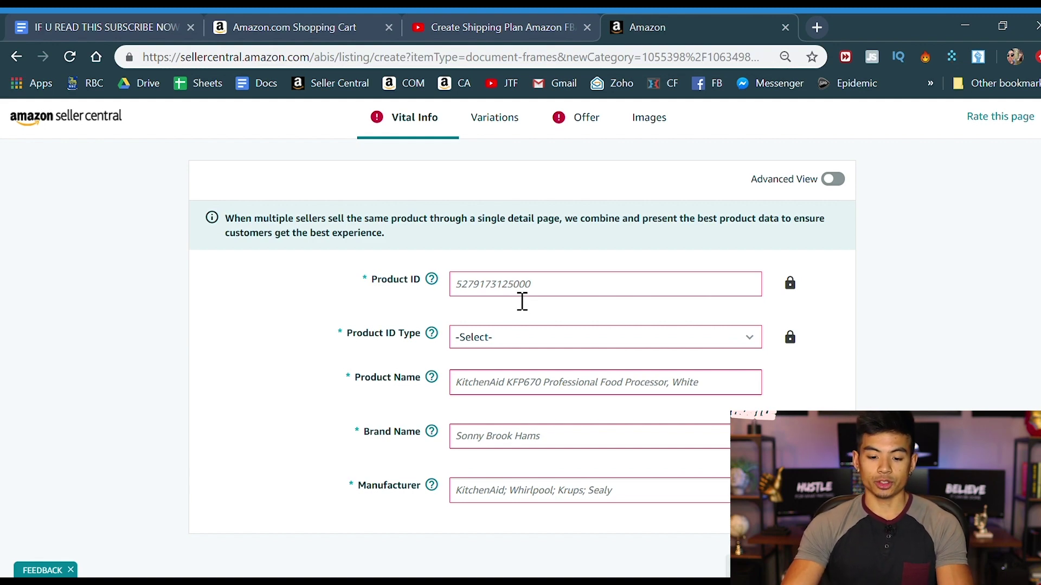
{"action": "key", "text": "ctrl+v"}
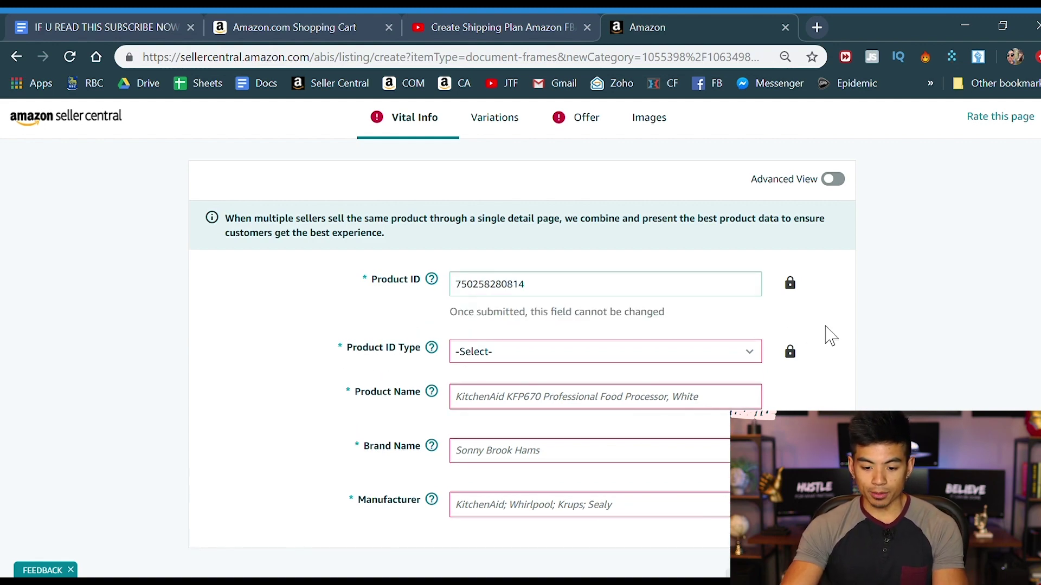
{"action": "left_click", "coordinate": [495, 351]}
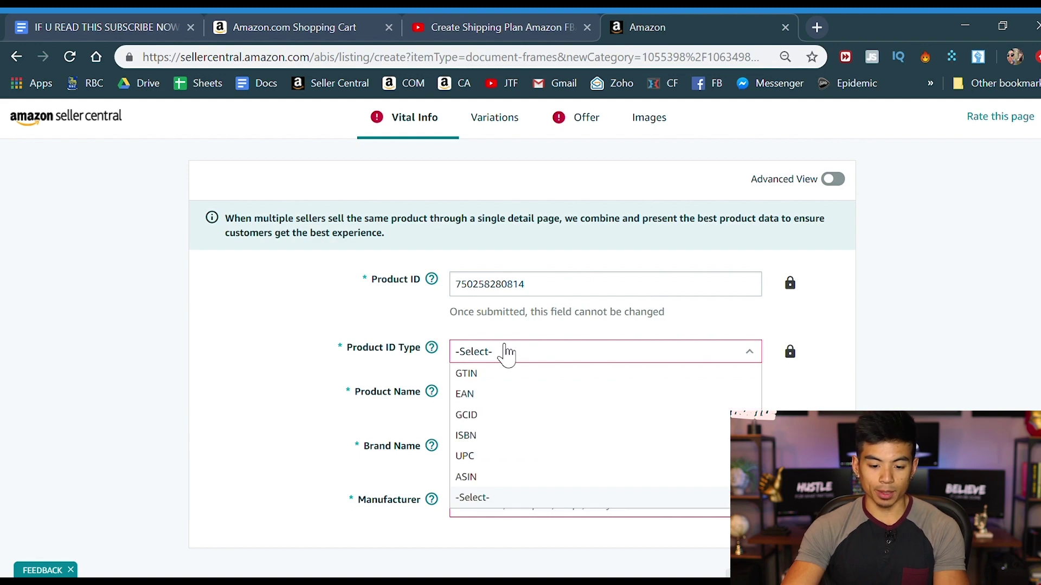
{"action": "left_click", "coordinate": [524, 457]}
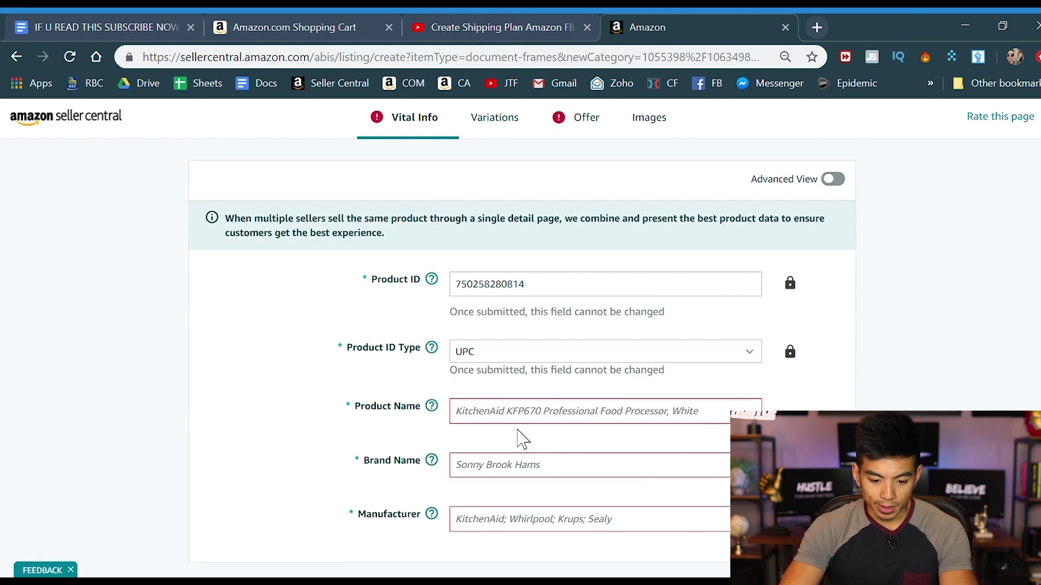
Name the product Diploma frame 24".
{"action": "scroll", "coordinate": [521, 437], "scroll_direction": "down", "scroll_amount": 2}
{"action": "left_click", "coordinate": [515, 337]}
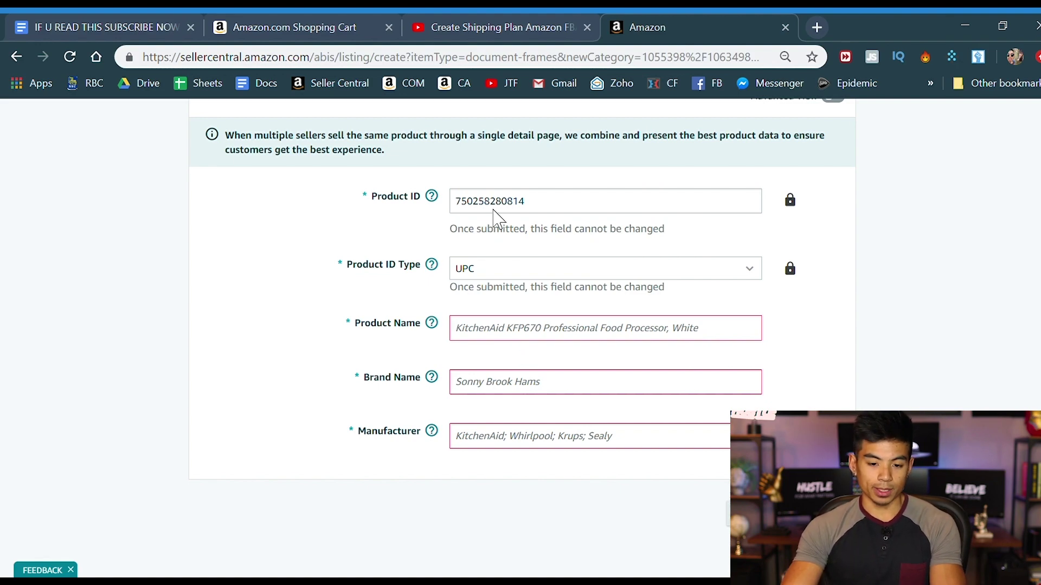
{"action": "type", "text": "Diploma frame"}
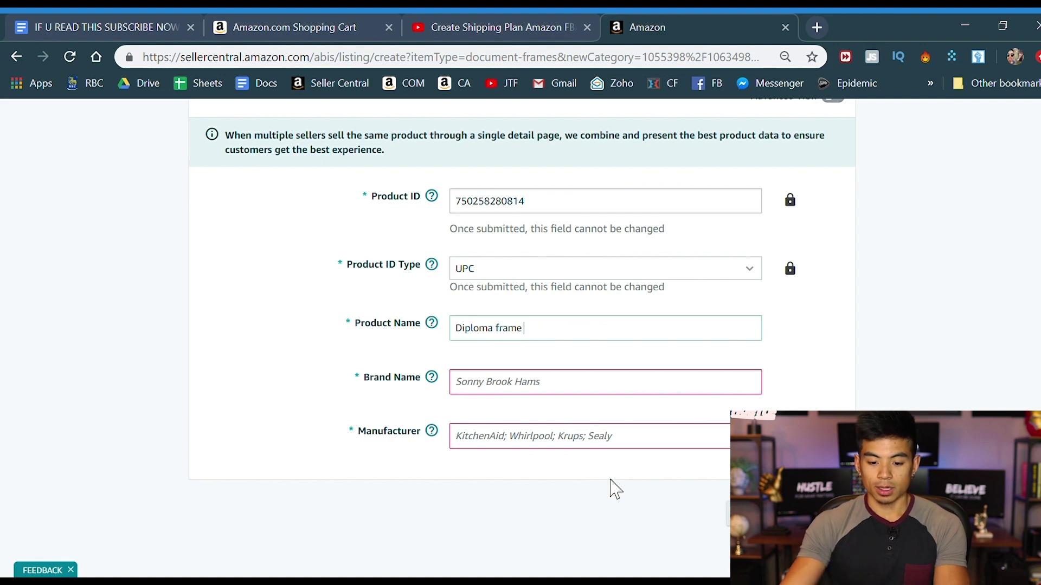
{"action": "left_click_drag", "start_coordinate": [470, 328], "coordinate": [697, 327]}
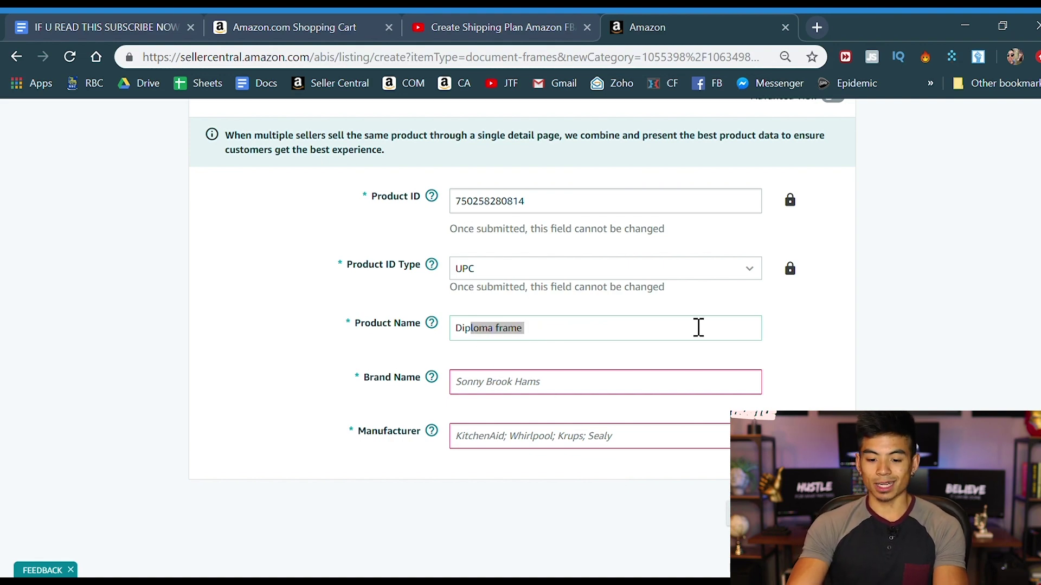
{"action": "left_click", "coordinate": [721, 347]}
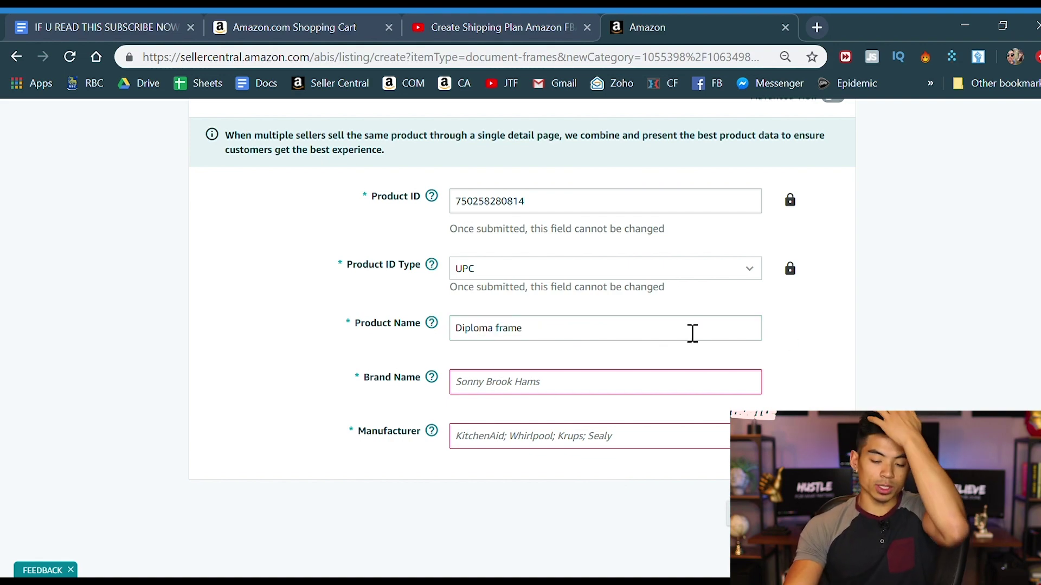
{"action": "left_click", "coordinate": [637, 341]}
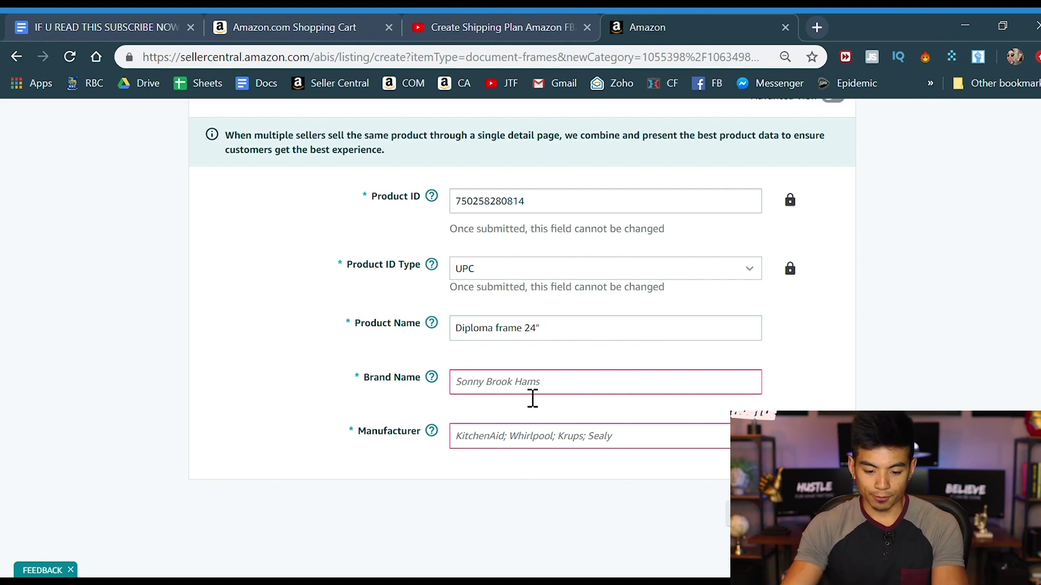
Enter JT Cool Supplies as the brand name and copy it into the manufacturer field.
{"action": "type", "text": "JT Cool"}
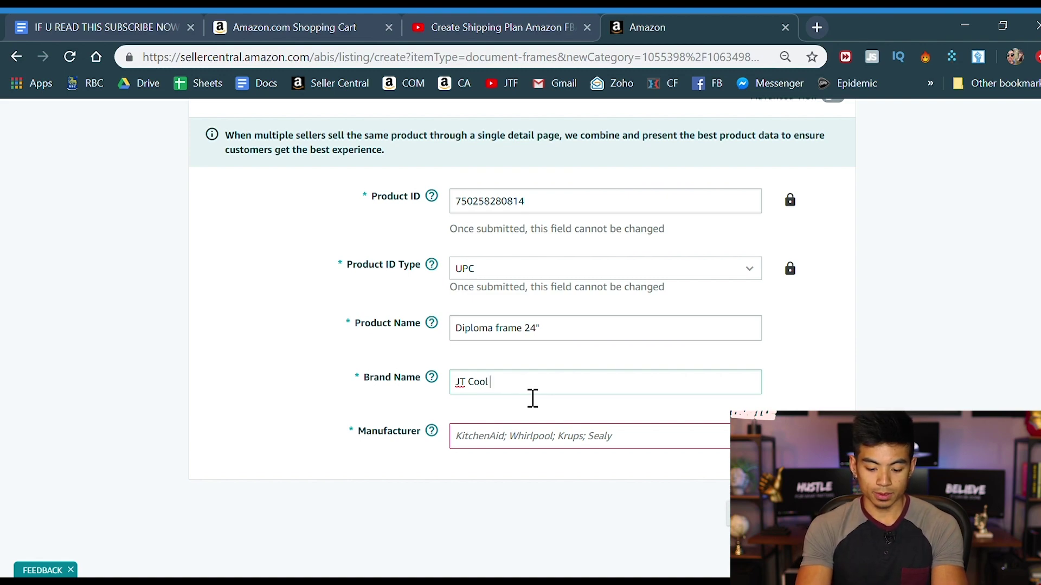
{"action": "type", "text": " Supplies"}
{"action": "key", "text": "ctrl+a"}
{"action": "key", "text": "ctrl+c"}
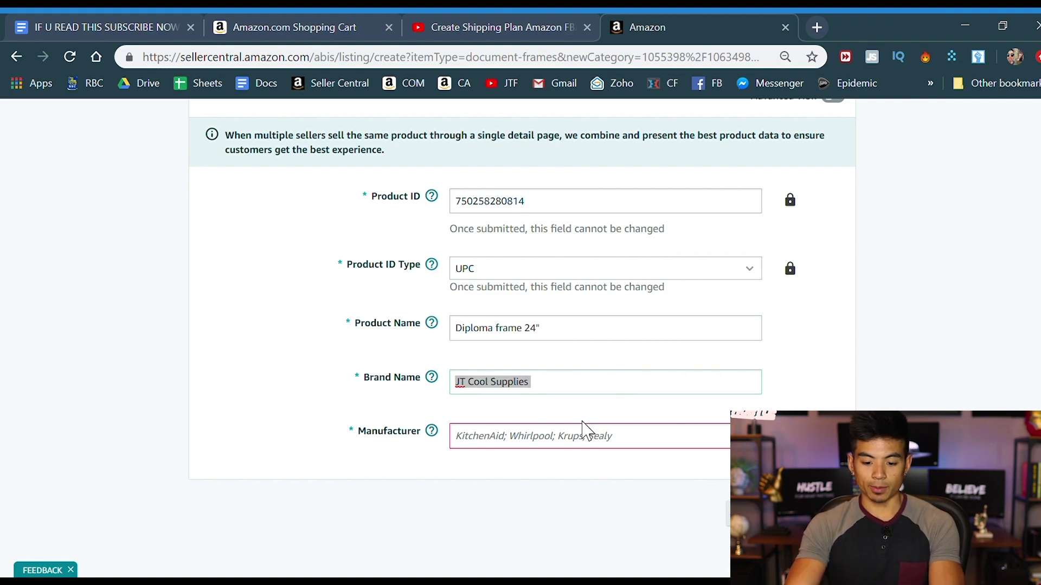
{"action": "left_click", "coordinate": [604, 443]}
{"action": "key", "text": "ctrl+v"}
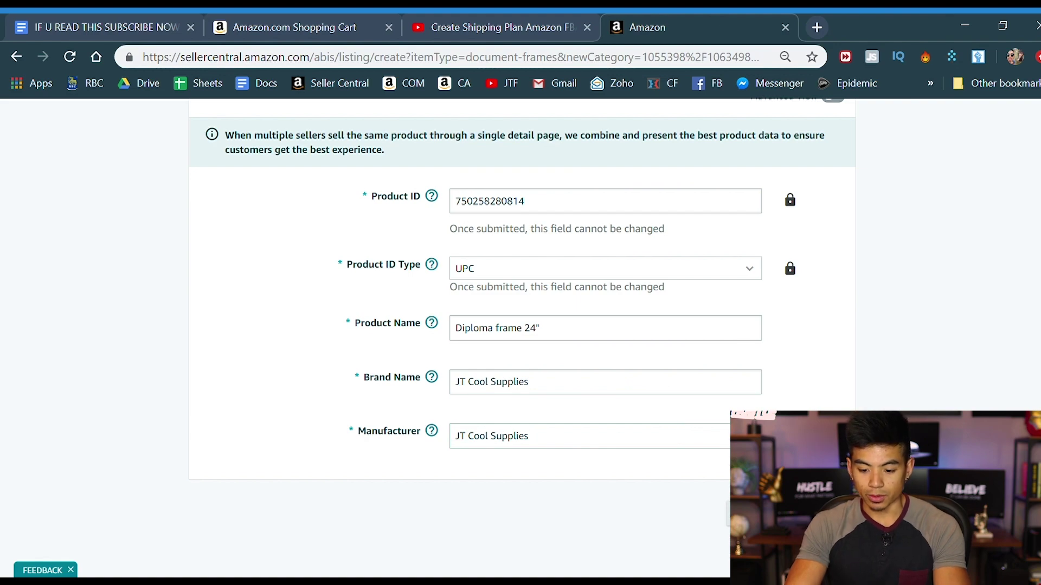
Submit the vital info and go past the variations page to the offer details without choosing a variations theme.
{"action": "key", "text": "Return"}
{"action": "left_click", "coordinate": [357, 297]}
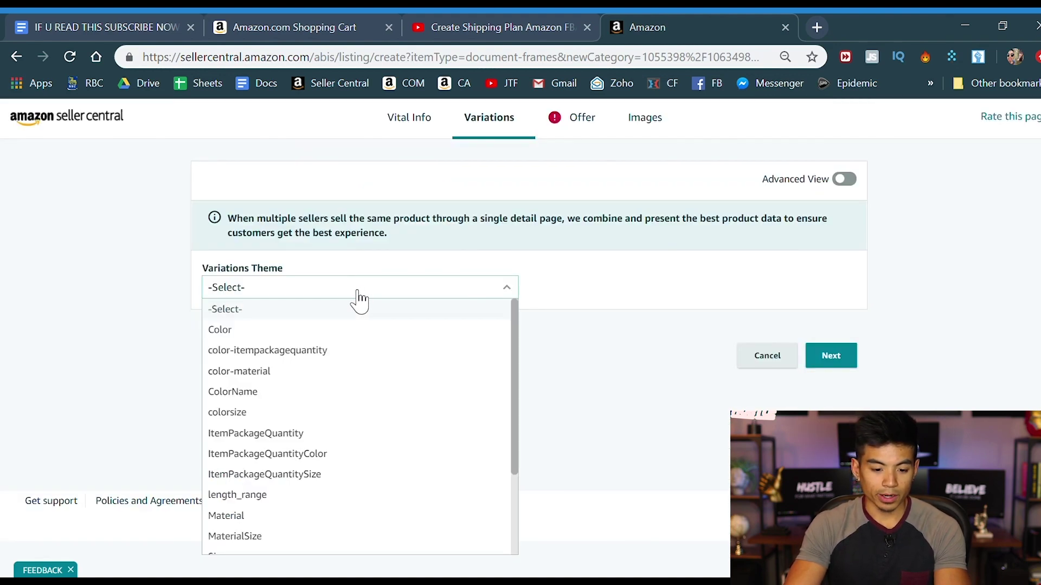
{"action": "left_click", "coordinate": [597, 318]}
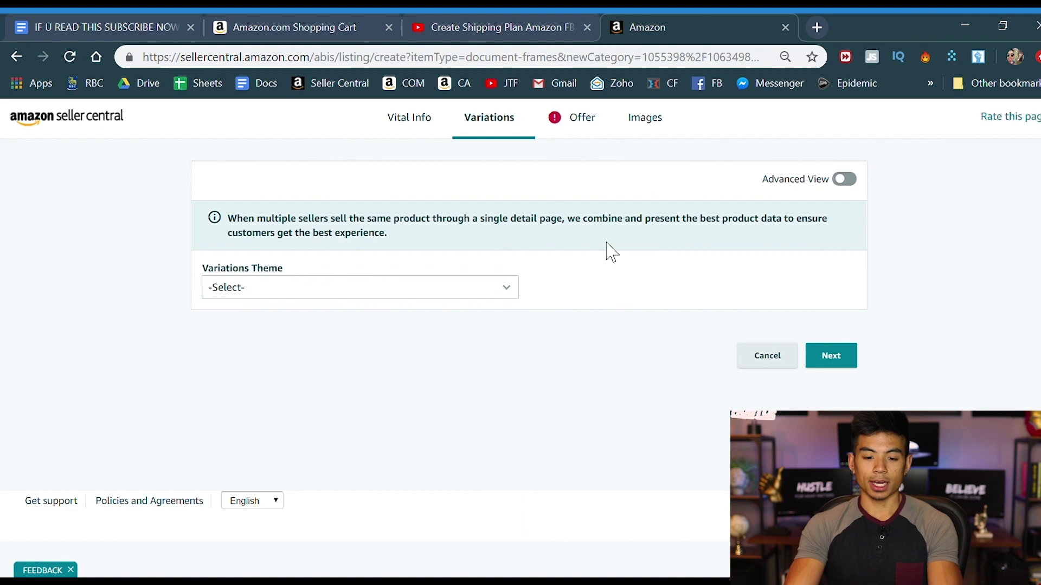
{"action": "left_click", "coordinate": [848, 357]}
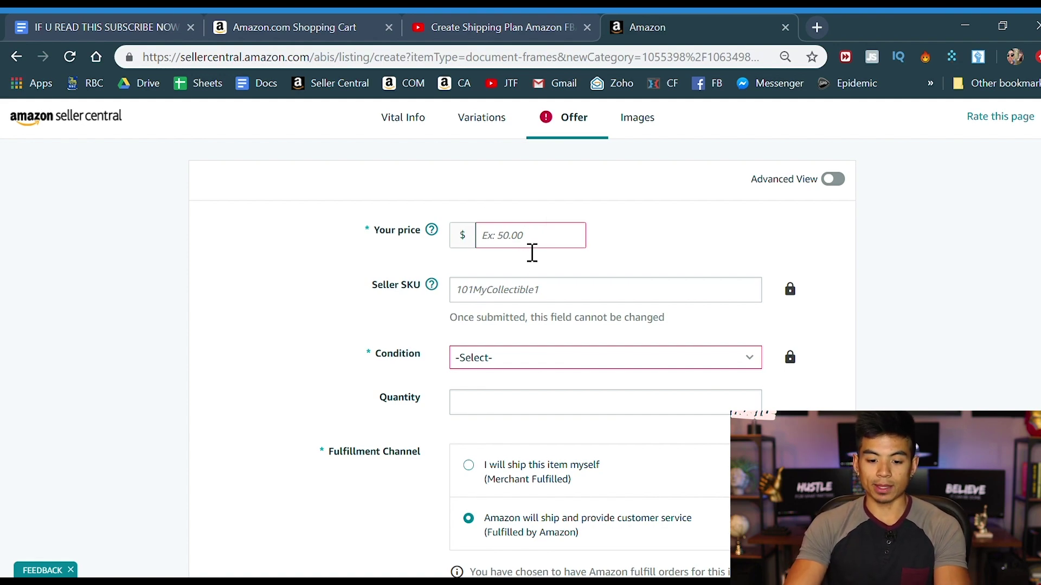
Set the product's price to $35.00 and its condition to New.
{"action": "left_click", "coordinate": [564, 246]}
{"action": "type", "text": "35.00"}
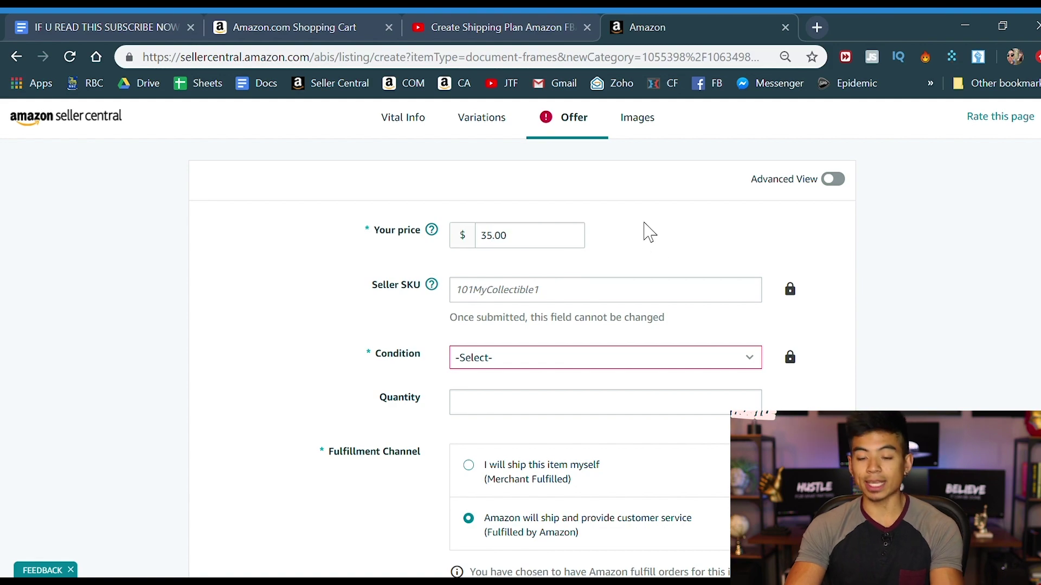
{"action": "scroll", "coordinate": [542, 331], "scroll_direction": "down", "scroll_amount": 1}
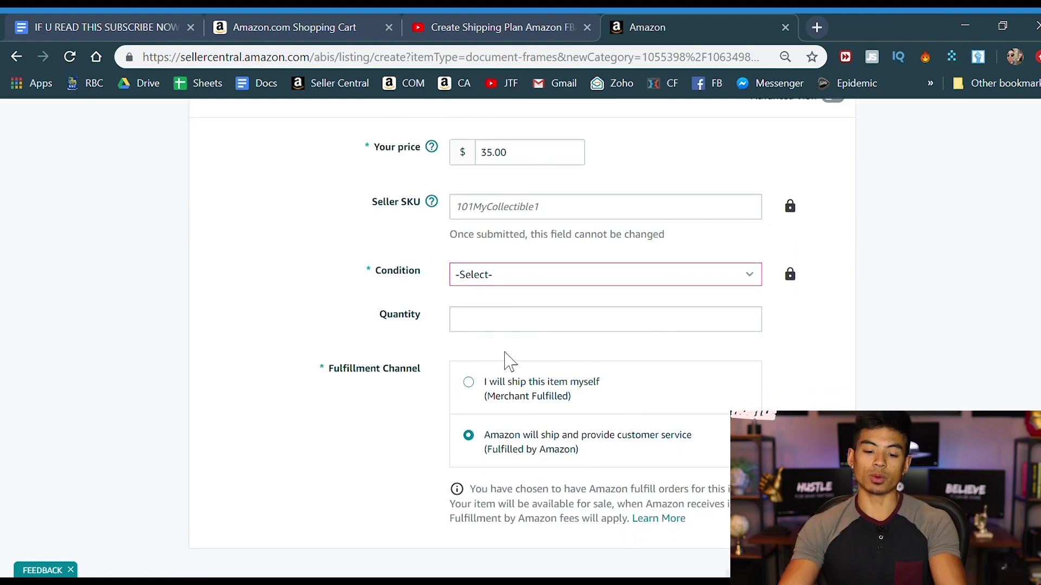
{"action": "scroll", "coordinate": [616, 367], "scroll_direction": "up", "scroll_amount": 1}
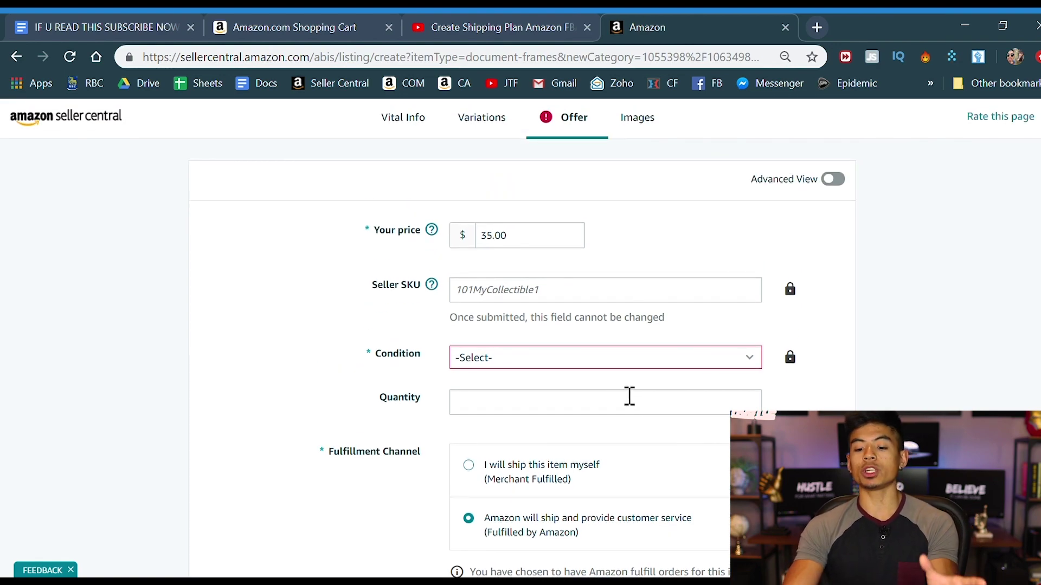
{"action": "left_click", "coordinate": [596, 360]}
{"action": "left_click", "coordinate": [542, 272]}
{"action": "scroll", "coordinate": [333, 295], "scroll_direction": "down", "scroll_amount": 2}
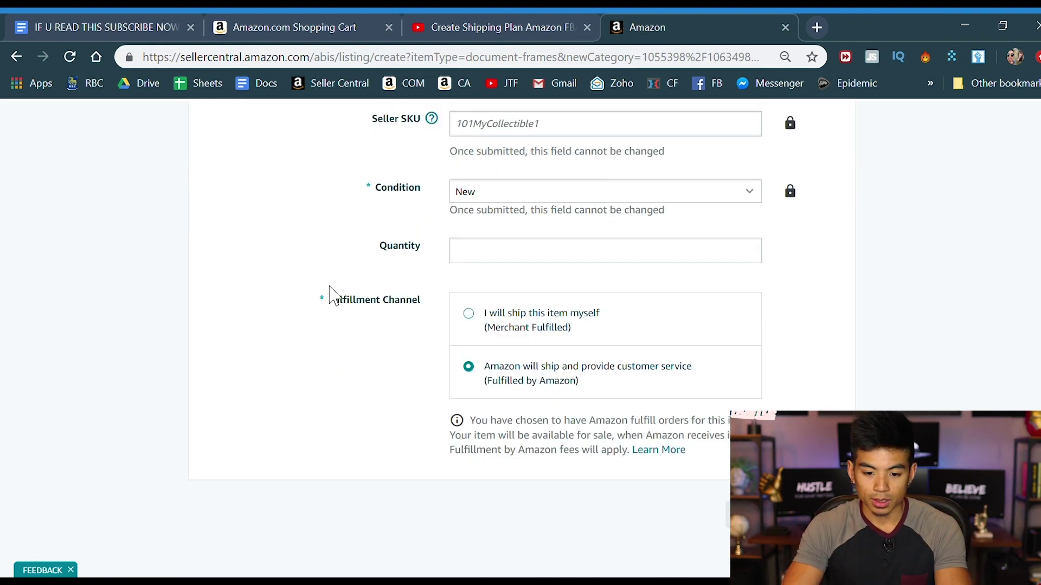
Leave the seller SKU and quantity blank, keep Fulfilled by Amazon, and finish the listing without uploading images.
{"action": "left_click", "coordinate": [543, 128]}
{"action": "scroll", "coordinate": [541, 133], "scroll_direction": "up", "scroll_amount": 2}
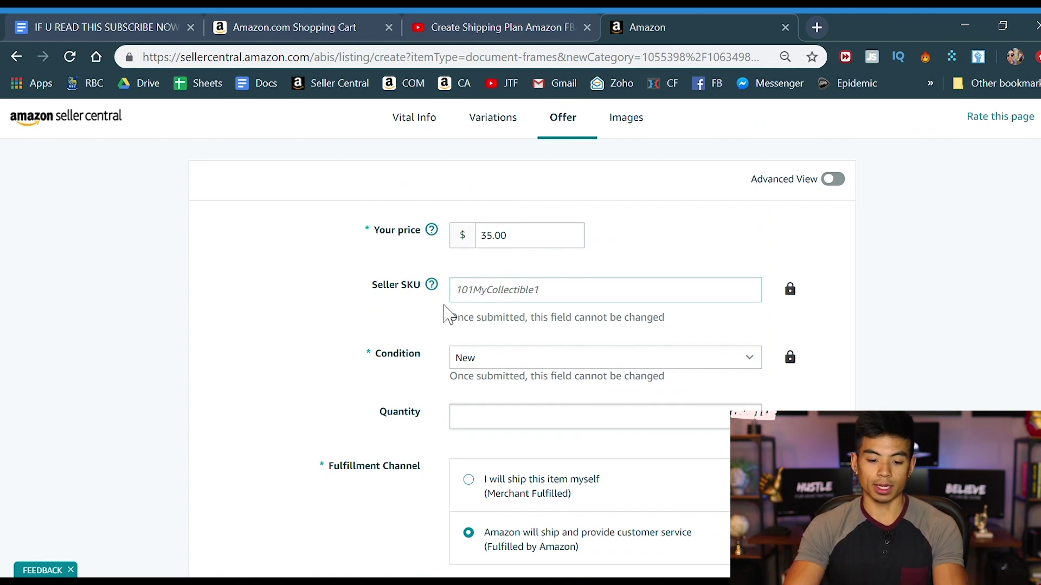
{"action": "scroll", "coordinate": [412, 260], "scroll_direction": "down", "scroll_amount": 3}
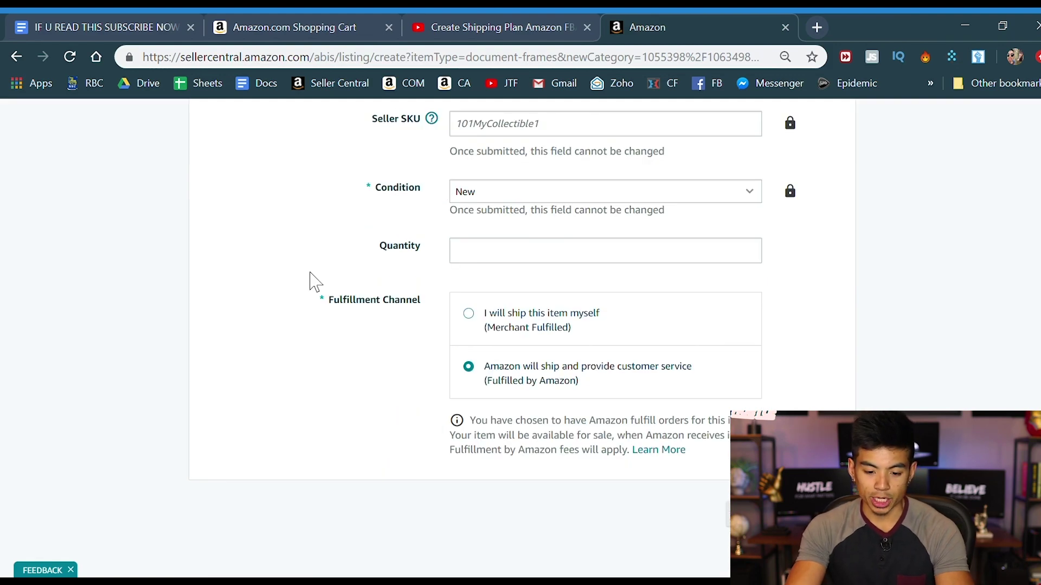
{"action": "left_click_drag", "start_coordinate": [498, 381], "coordinate": [561, 391]}
{"action": "left_click", "coordinate": [561, 391]}
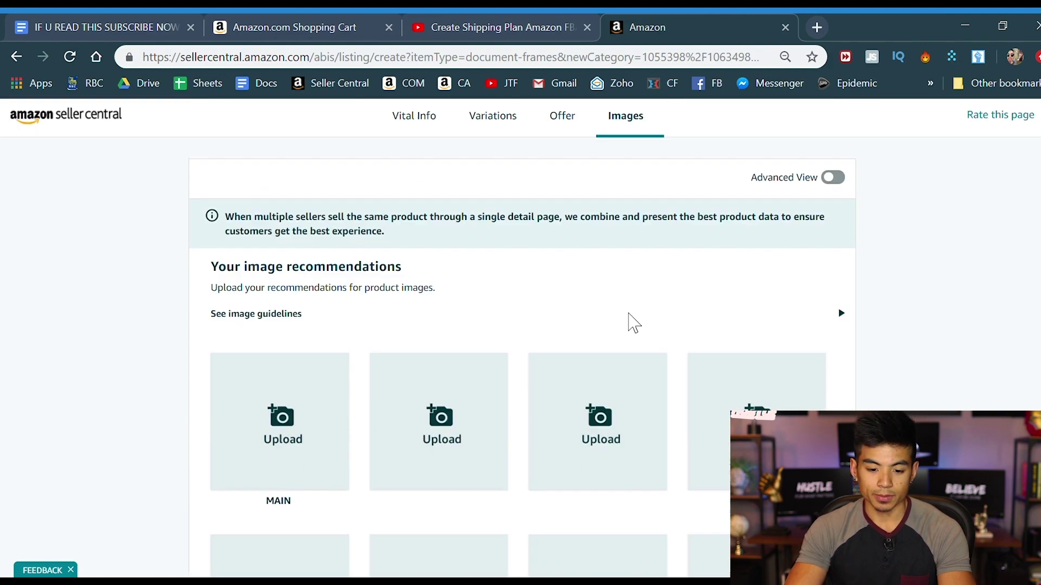
{"action": "scroll", "coordinate": [628, 321], "scroll_direction": "down", "scroll_amount": 8}
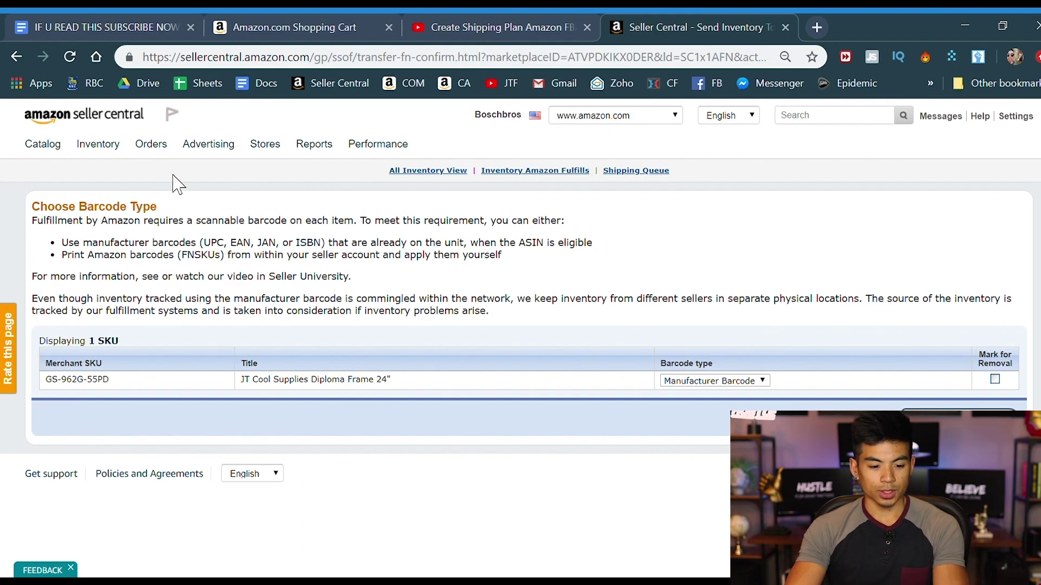
Set the diploma frame's barcode type to Amazon barcode and continue.
{"action": "left_click", "coordinate": [707, 382]}
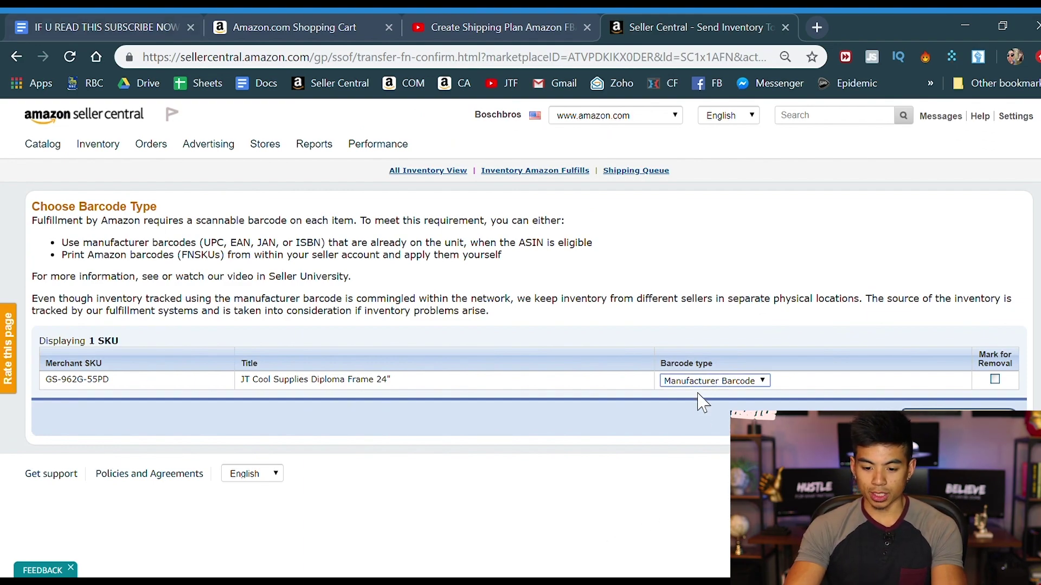
{"action": "left_click", "coordinate": [715, 433]}
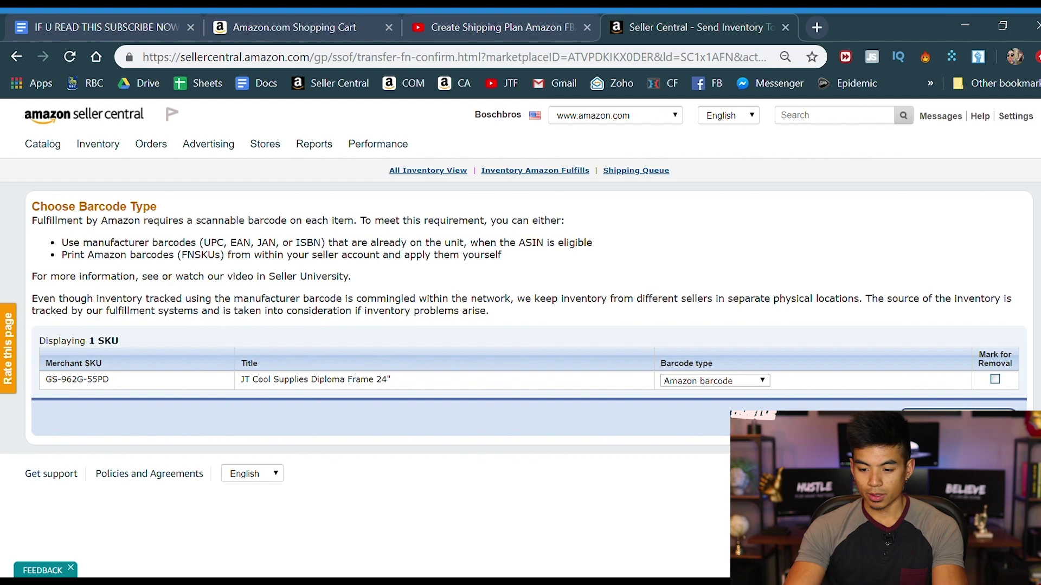
{"action": "left_click", "coordinate": [958, 419]}
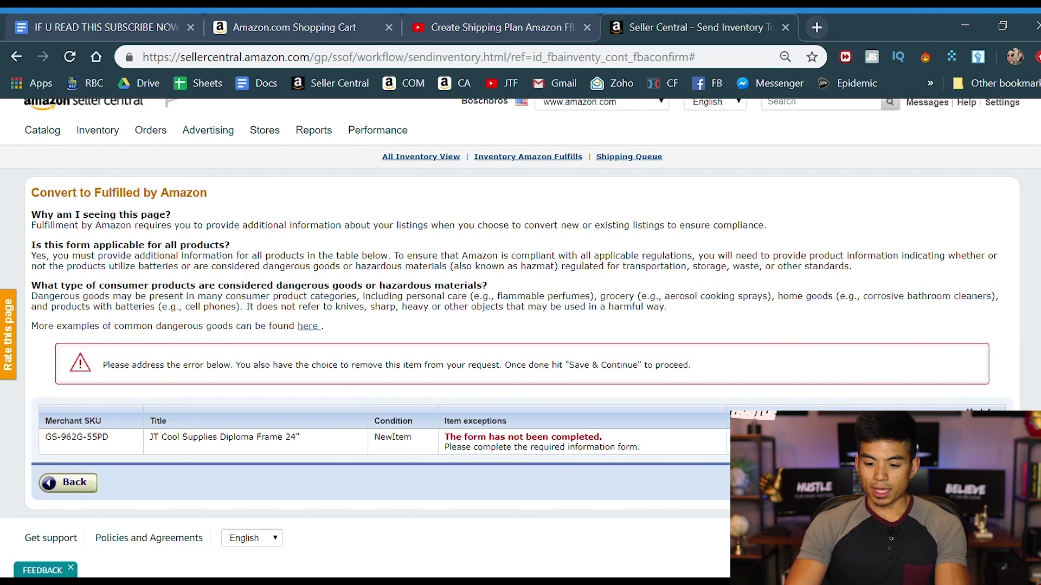
Answer No to the battery and dangerous goods questions for the diploma frame, and save the required product information.
{"action": "scroll", "coordinate": [365, 414], "scroll_direction": "down", "scroll_amount": 2}
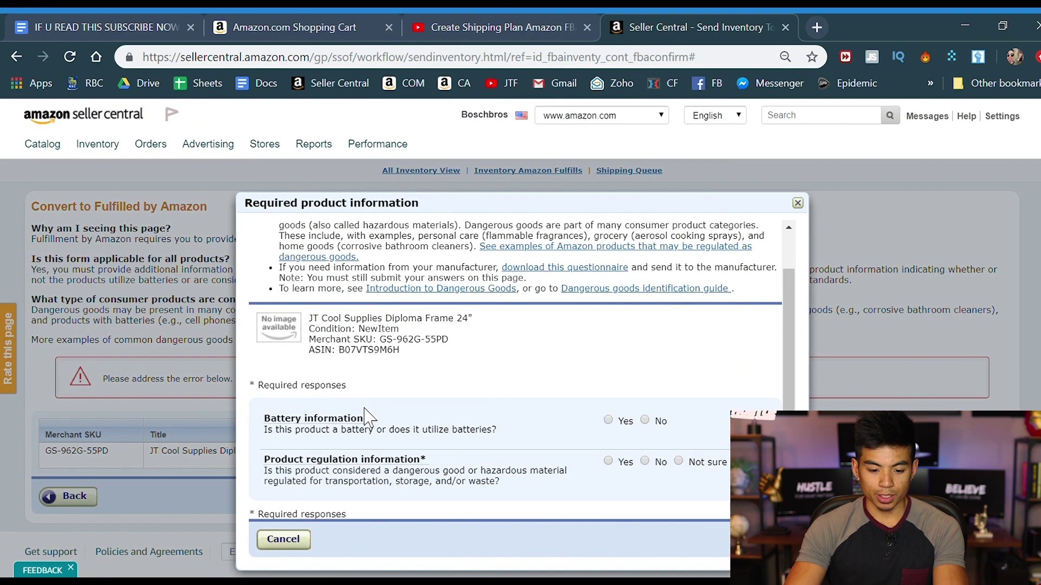
{"action": "left_click", "coordinate": [645, 385]}
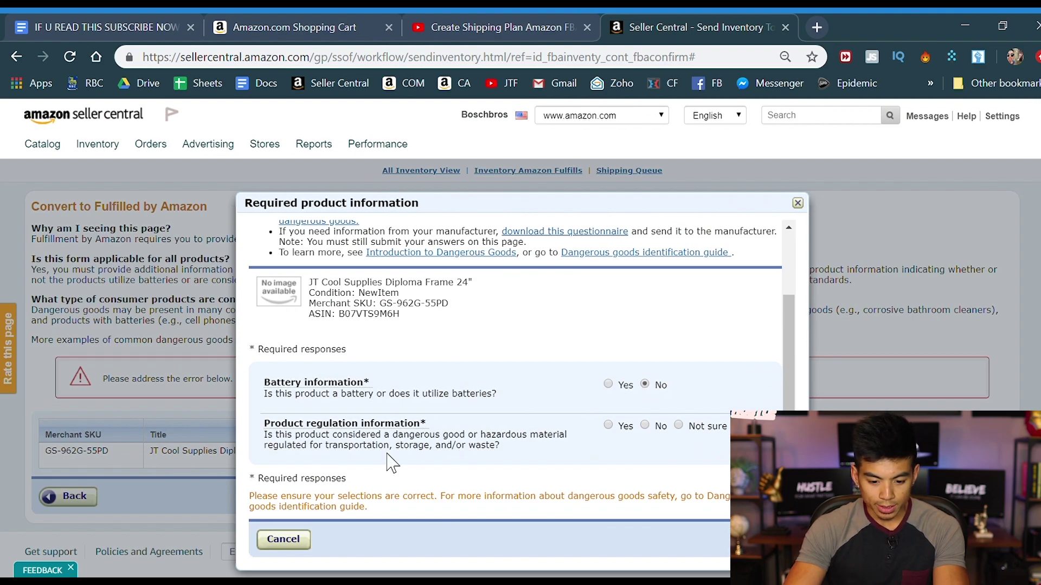
{"action": "left_click", "coordinate": [645, 425]}
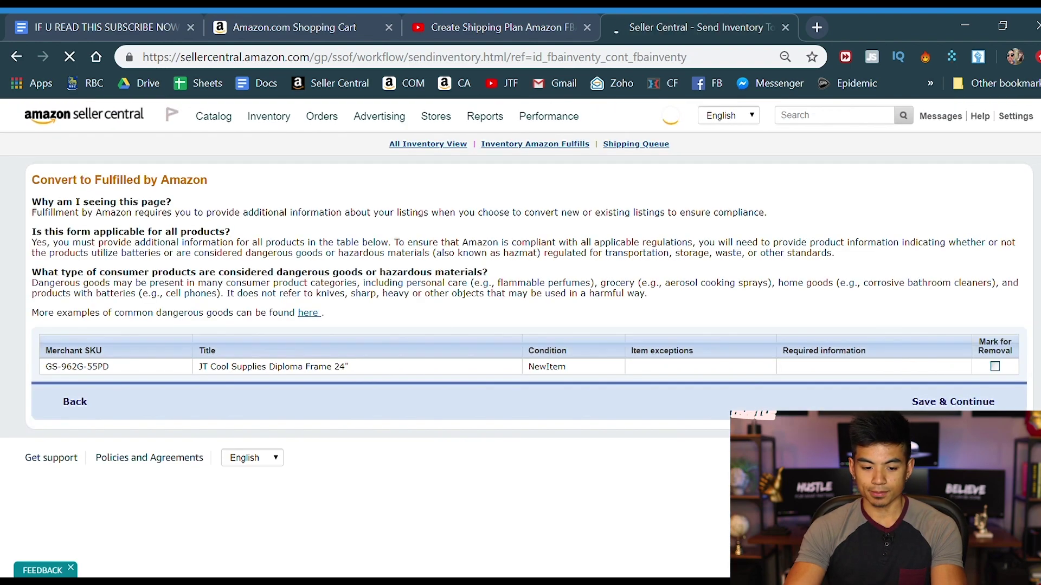
{"action": "left_click", "coordinate": [994, 400]}
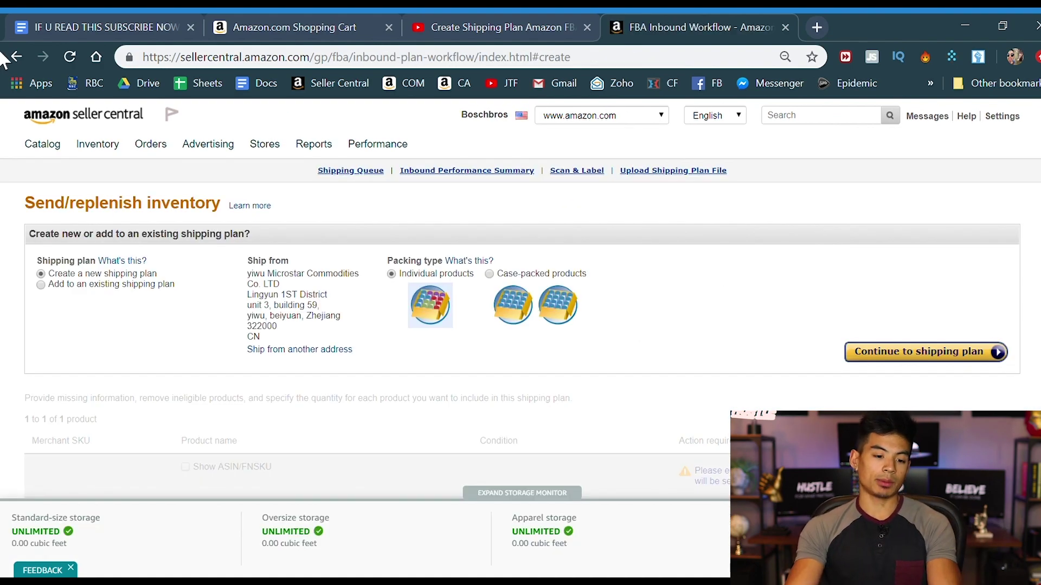
Select the diploma frame in Manage Inventory and print one item label using 30-up labels 1" x 2-5/8" on US Letter.
{"action": "mouse_move", "coordinate": [99, 146]}
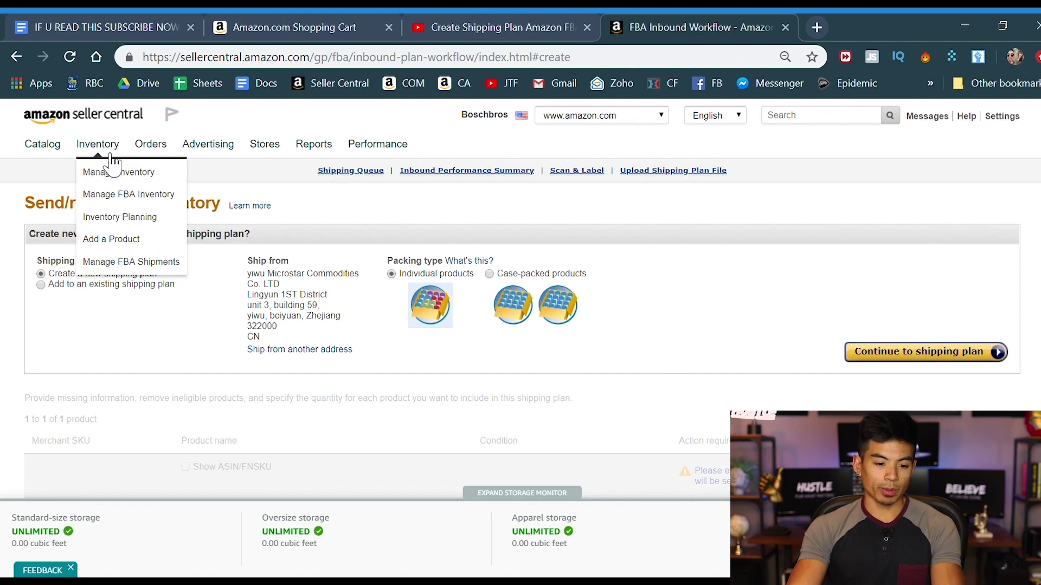
{"action": "left_click", "coordinate": [121, 174]}
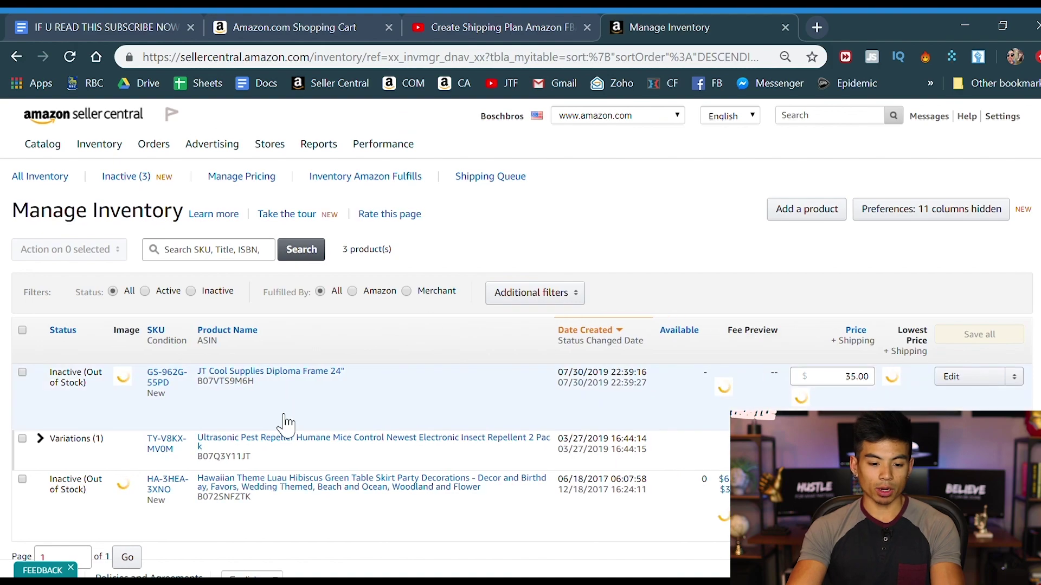
{"action": "left_click", "coordinate": [22, 372]}
{"action": "left_click", "coordinate": [87, 250]}
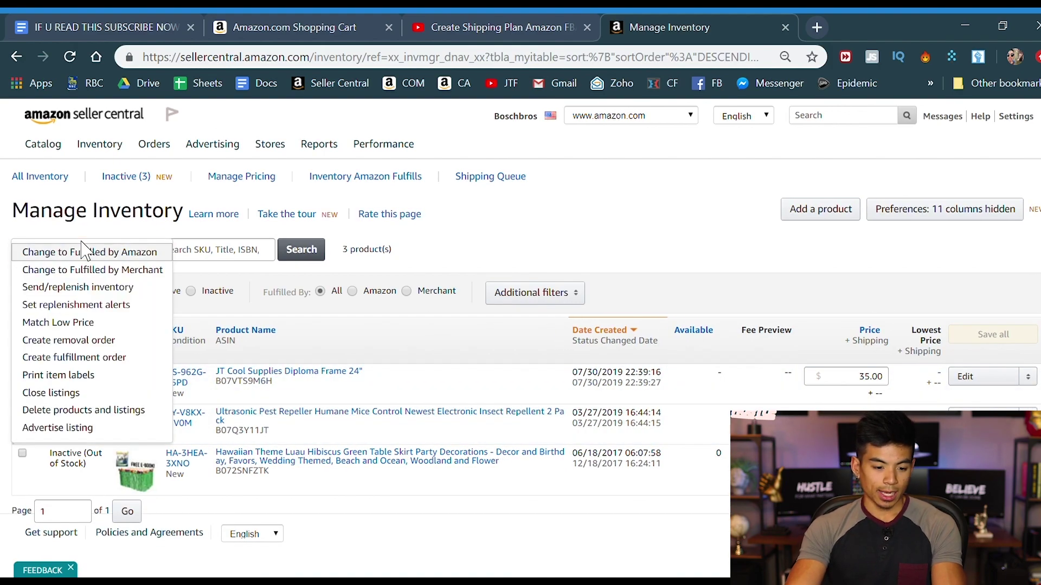
{"action": "left_click", "coordinate": [83, 251]}
{"action": "left_click", "coordinate": [89, 252]}
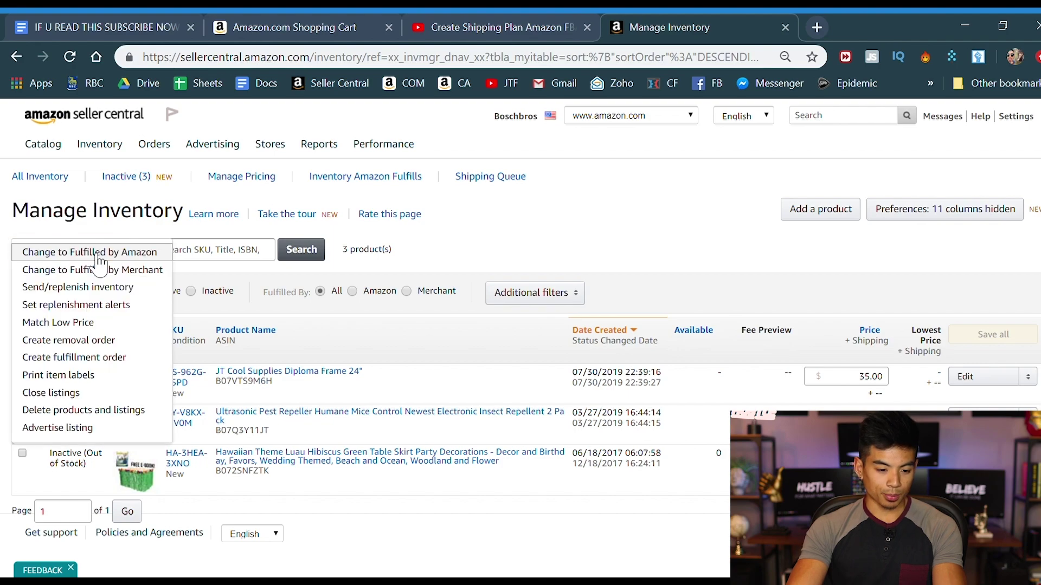
{"action": "left_click", "coordinate": [103, 375]}
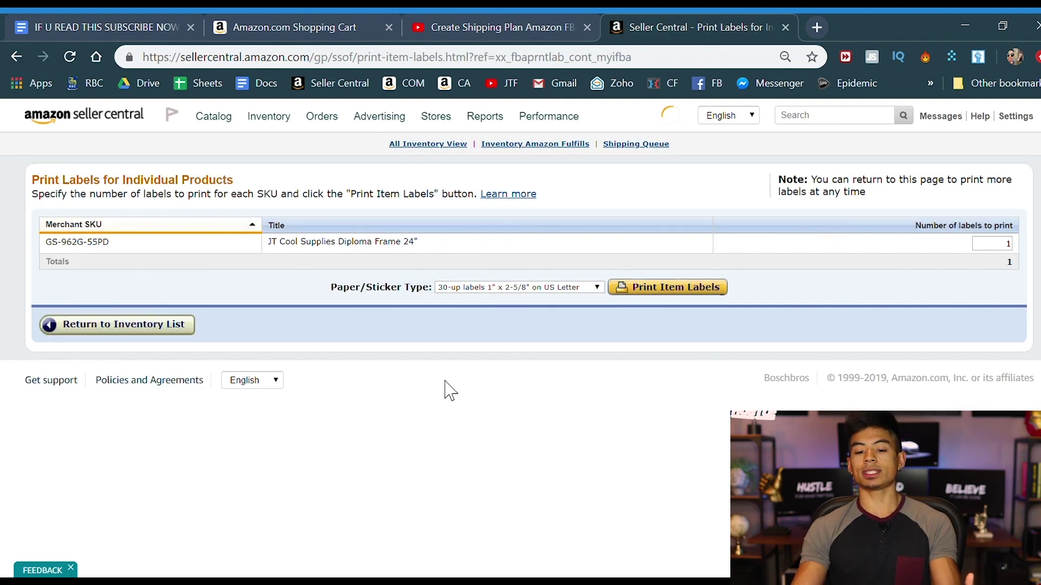
{"action": "left_click", "coordinate": [651, 289]}
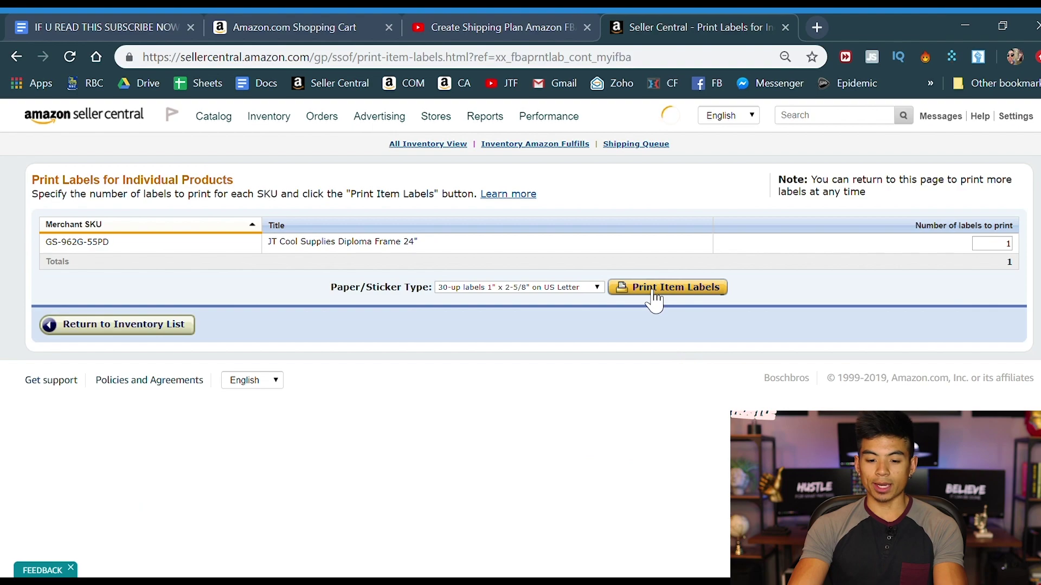
Open the generated item label PDF and examine the barcode, product title and condition printed on the diploma frame's label.
{"action": "left_click", "coordinate": [659, 176]}
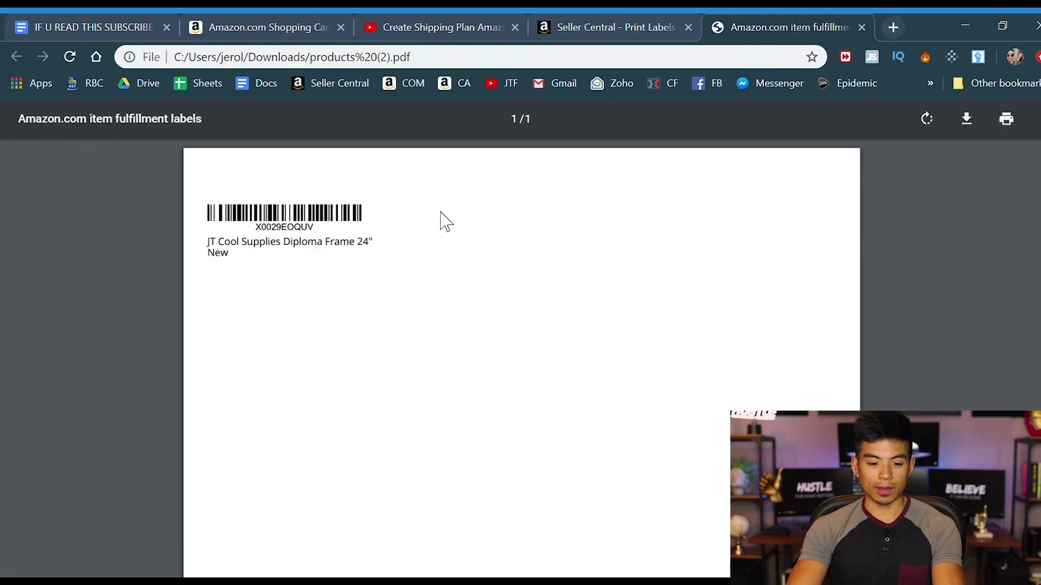
{"action": "left_click_drag", "start_coordinate": [223, 255], "coordinate": [379, 256]}
{"action": "left_click", "coordinate": [271, 239]}
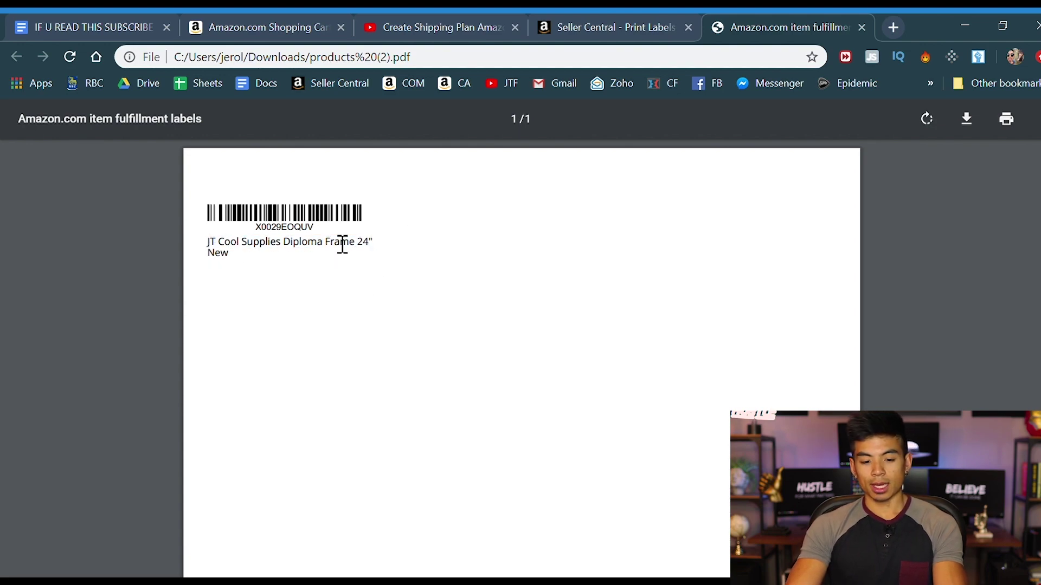
{"action": "left_click_drag", "start_coordinate": [209, 243], "coordinate": [401, 249]}
{"action": "left_click", "coordinate": [396, 260]}
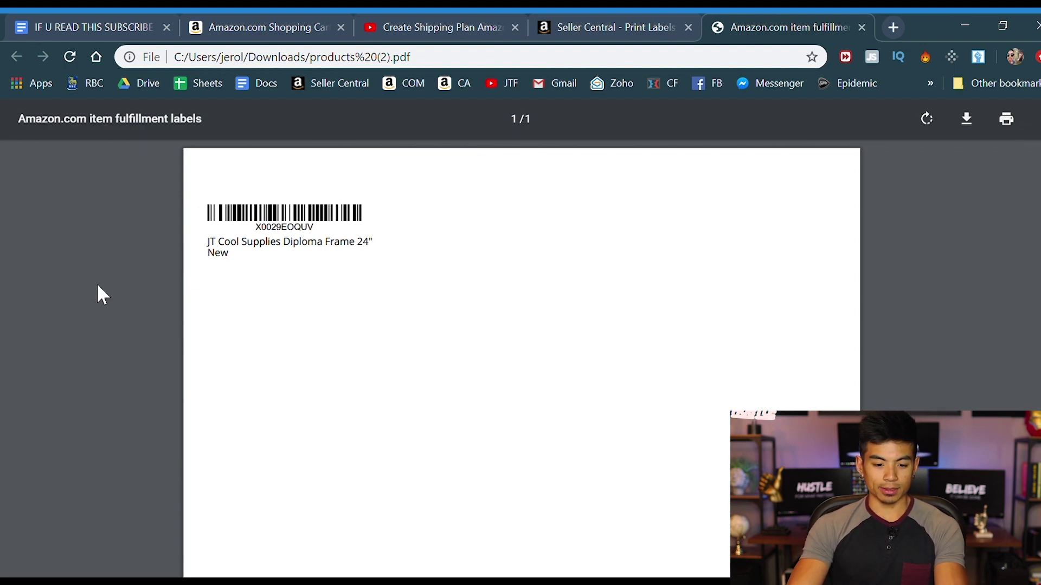
{"action": "left_click_drag", "start_coordinate": [275, 261], "coordinate": [534, 267]}
{"action": "left_click", "coordinate": [210, 279]}
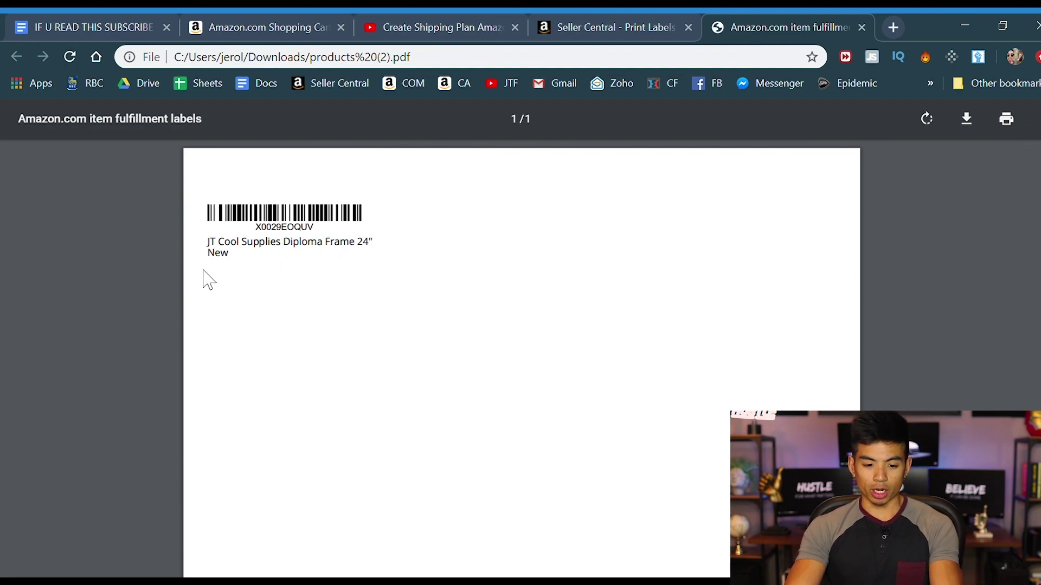
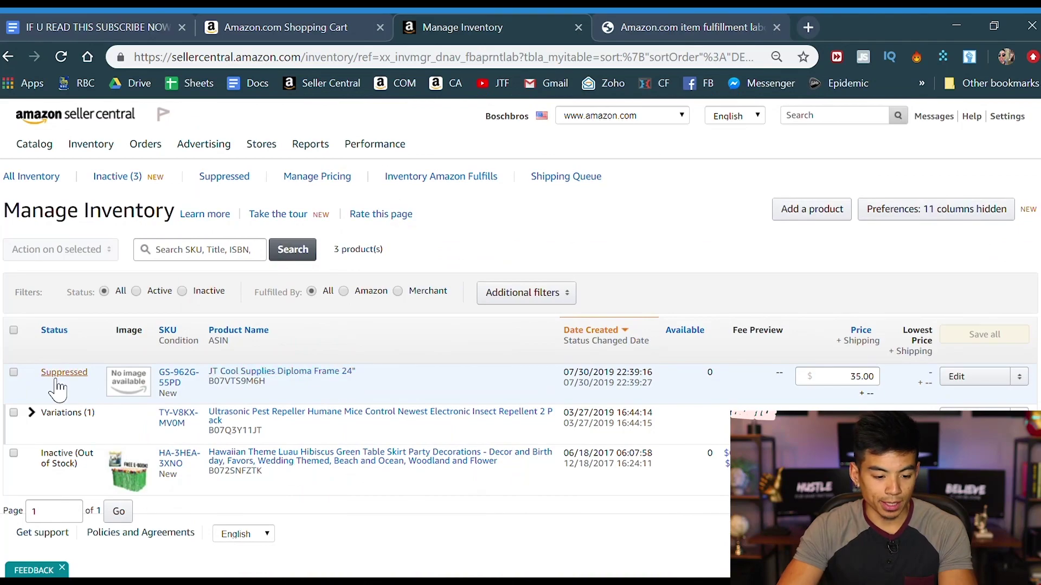
Select the JT Cool Supplies Diploma Frame 24" listing in Manage Inventory.
{"action": "left_click", "coordinate": [14, 372]}
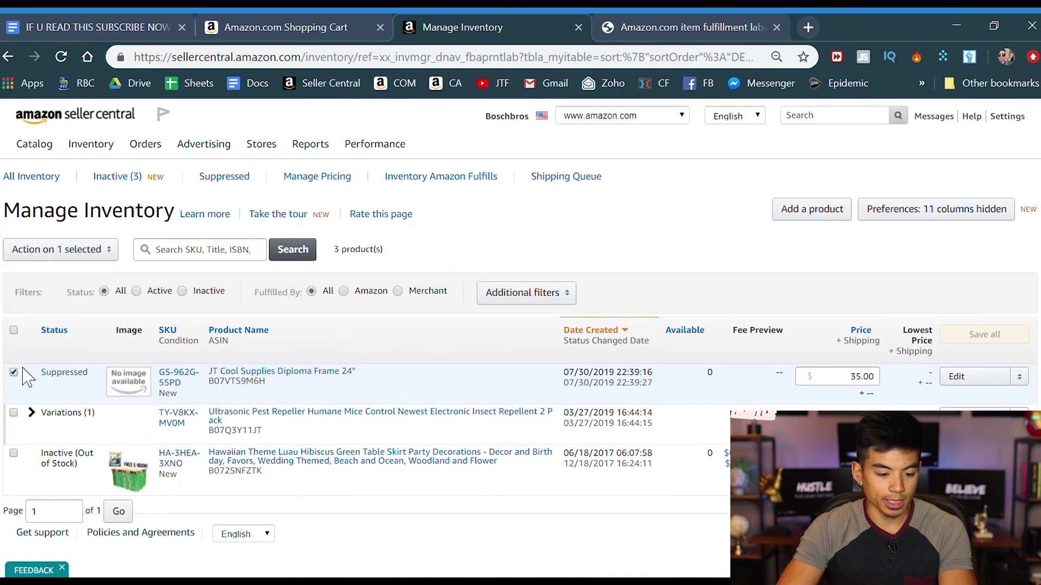
Start a send/replenish inventory request for the selected Diploma Frame listing as a new shipping plan with case-packed products.
{"action": "left_click", "coordinate": [62, 252]}
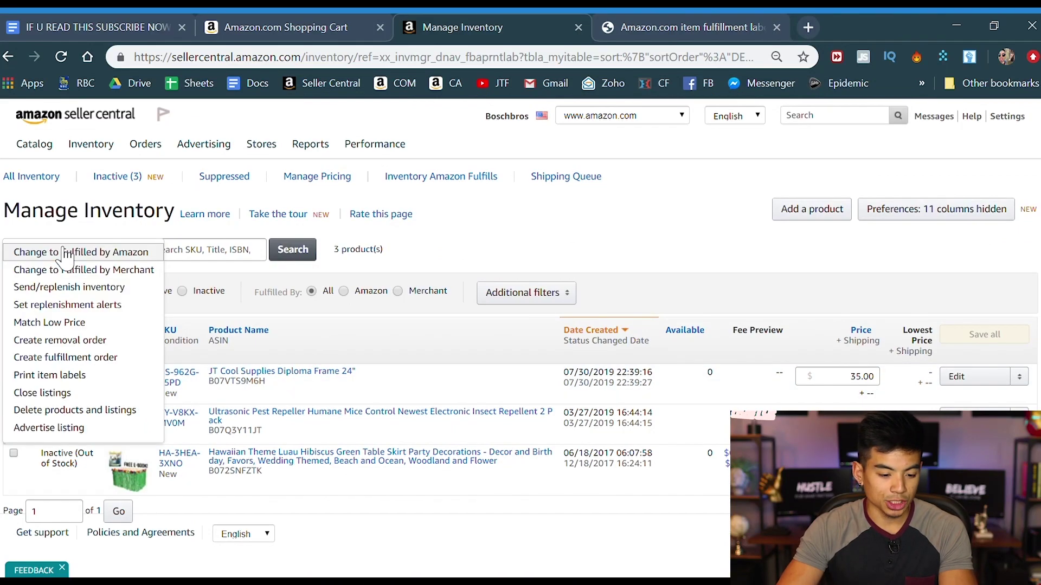
{"action": "left_click", "coordinate": [90, 293]}
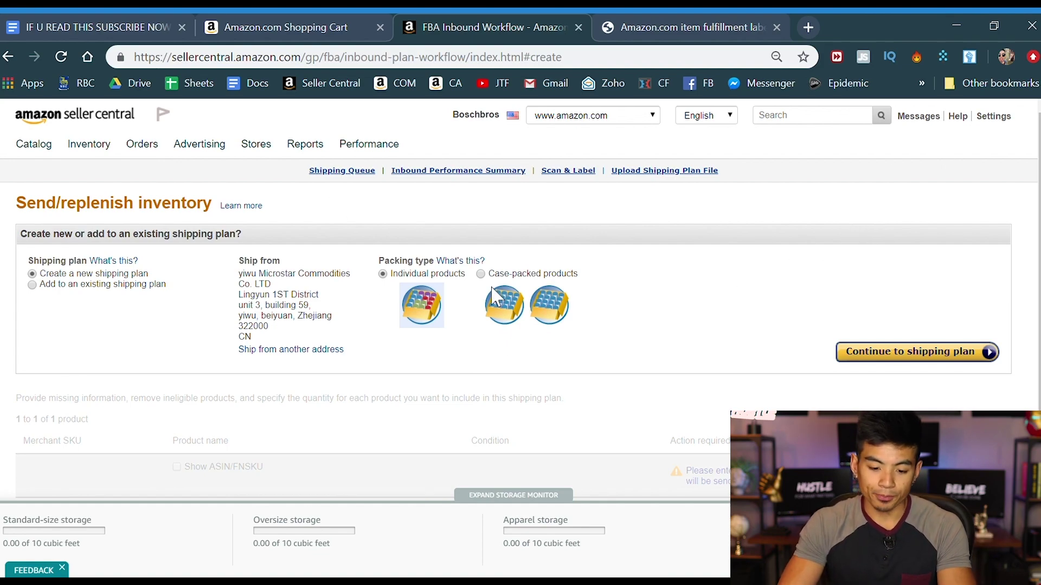
{"action": "left_click", "coordinate": [481, 275]}
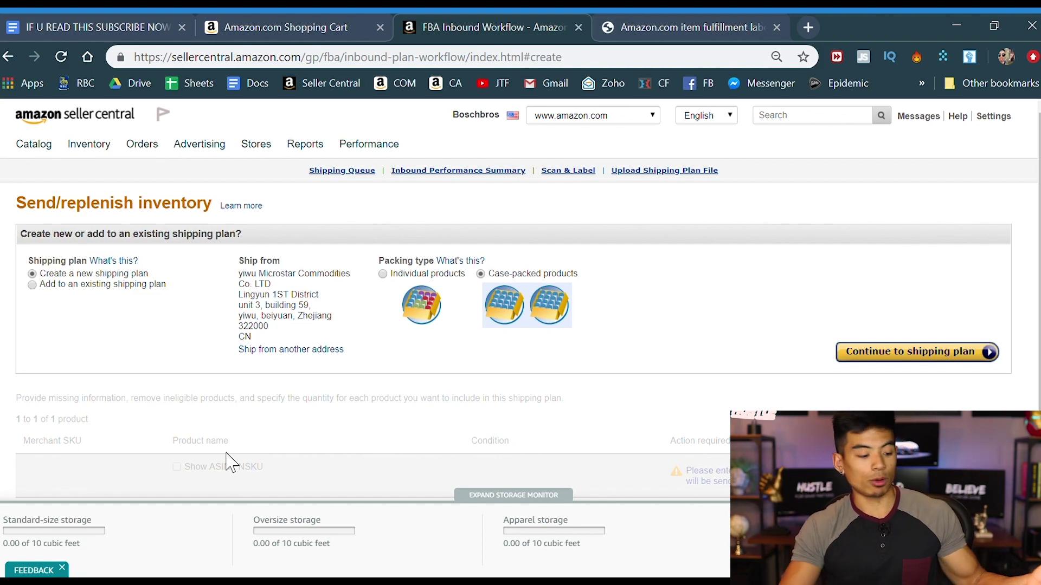
{"action": "left_click", "coordinate": [957, 358]}
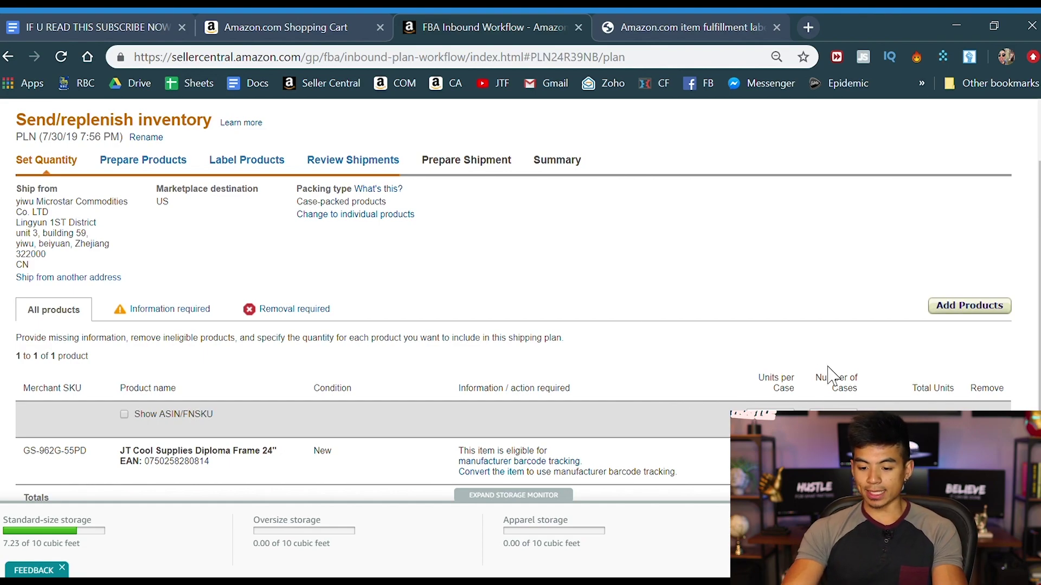
Check that the Diploma Frame has 50 units per case and 2 cases, and continue to product preparation.
{"action": "scroll", "coordinate": [868, 377], "scroll_direction": "down", "scroll_amount": 2}
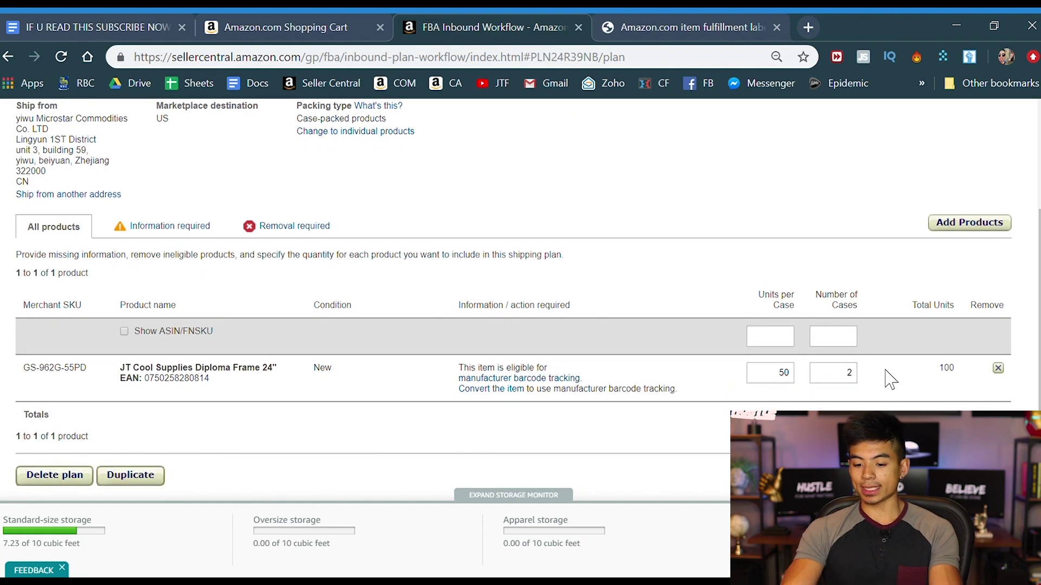
{"action": "double_click", "coordinate": [776, 378]}
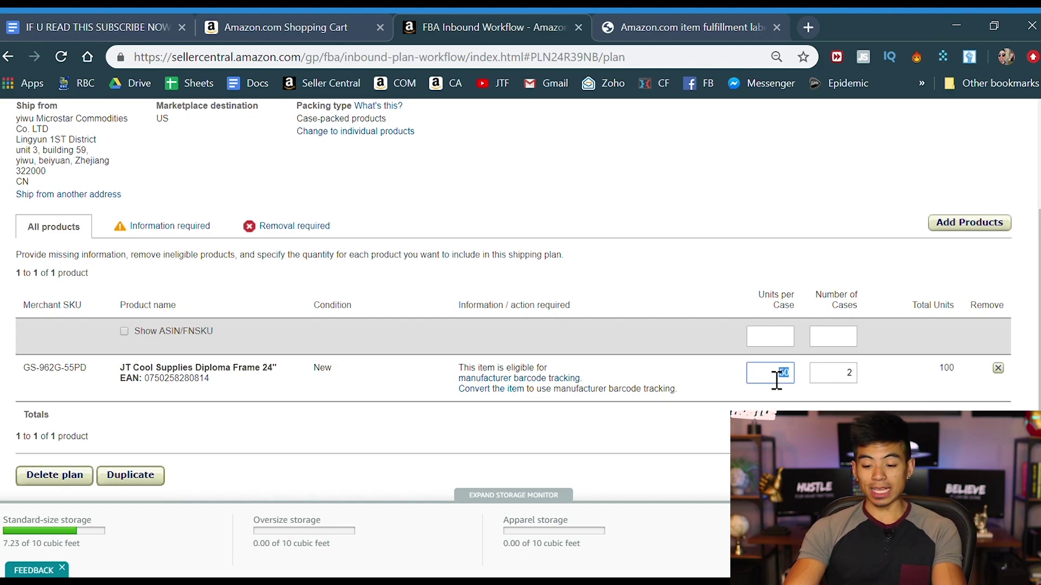
{"action": "double_click", "coordinate": [839, 378]}
{"action": "left_click", "coordinate": [825, 410]}
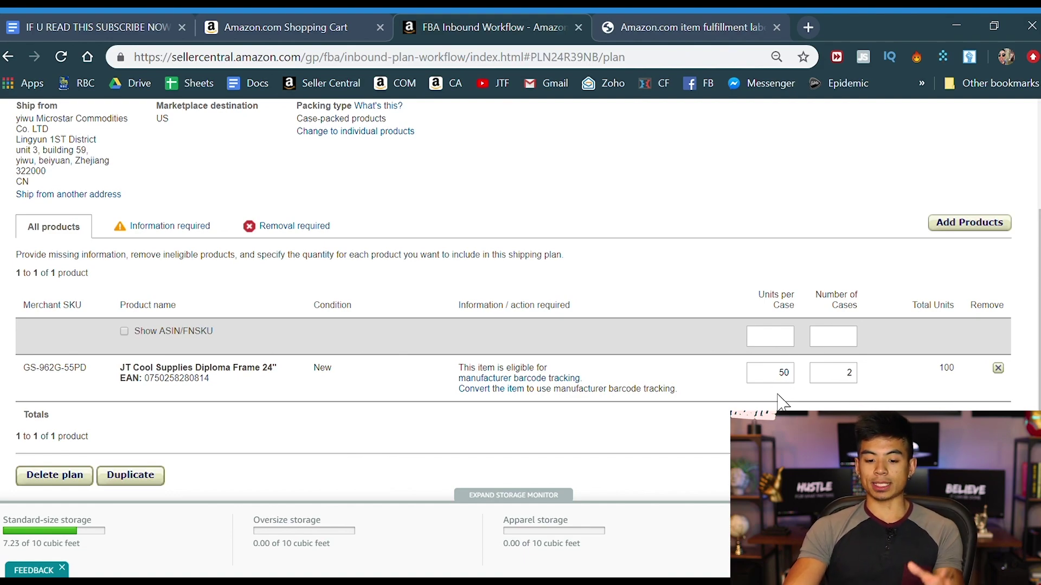
{"action": "left_click", "coordinate": [981, 474]}
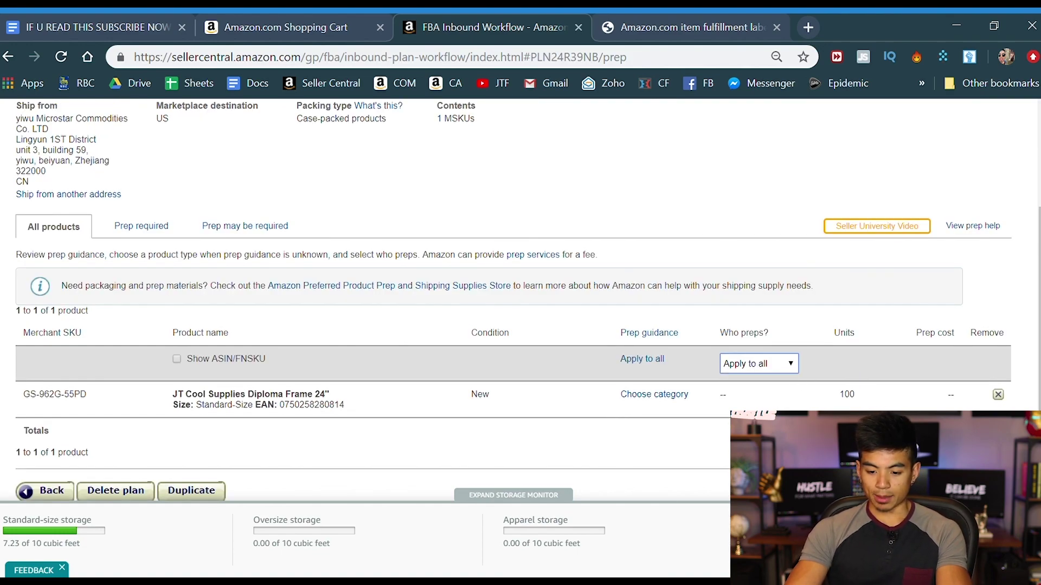
Set Merchant as the party that preps for all products and continue to the labelling stage.
{"action": "key", "text": "Down"}
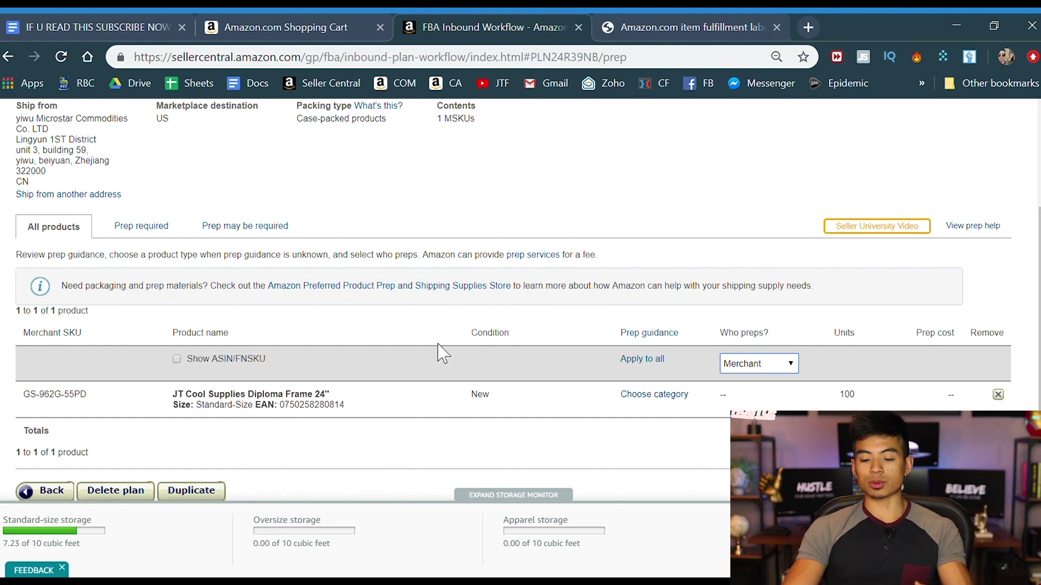
{"action": "scroll", "coordinate": [449, 352], "scroll_direction": "down", "scroll_amount": 3}
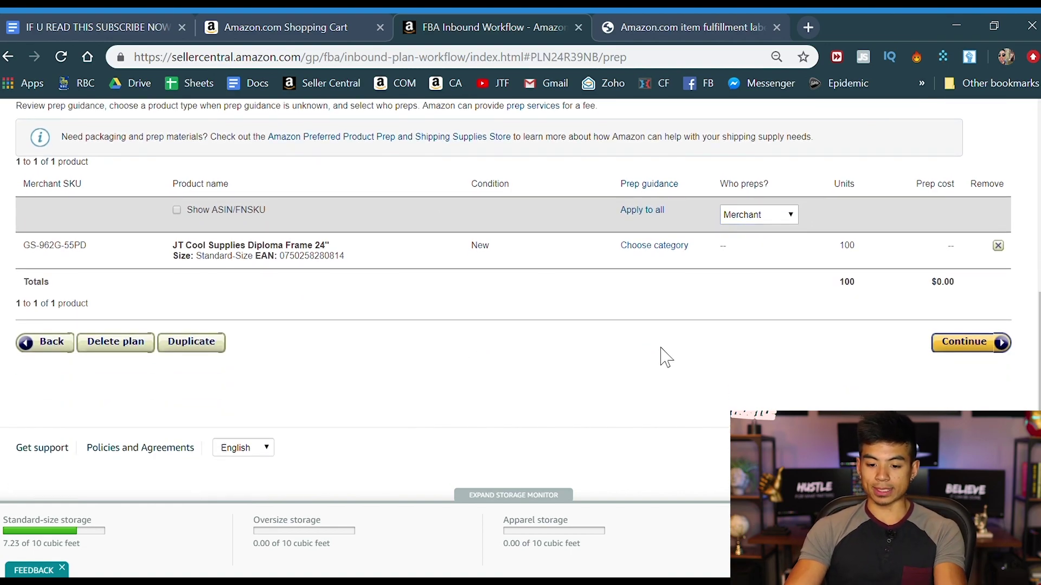
{"action": "scroll", "coordinate": [664, 356], "scroll_direction": "up", "scroll_amount": 2}
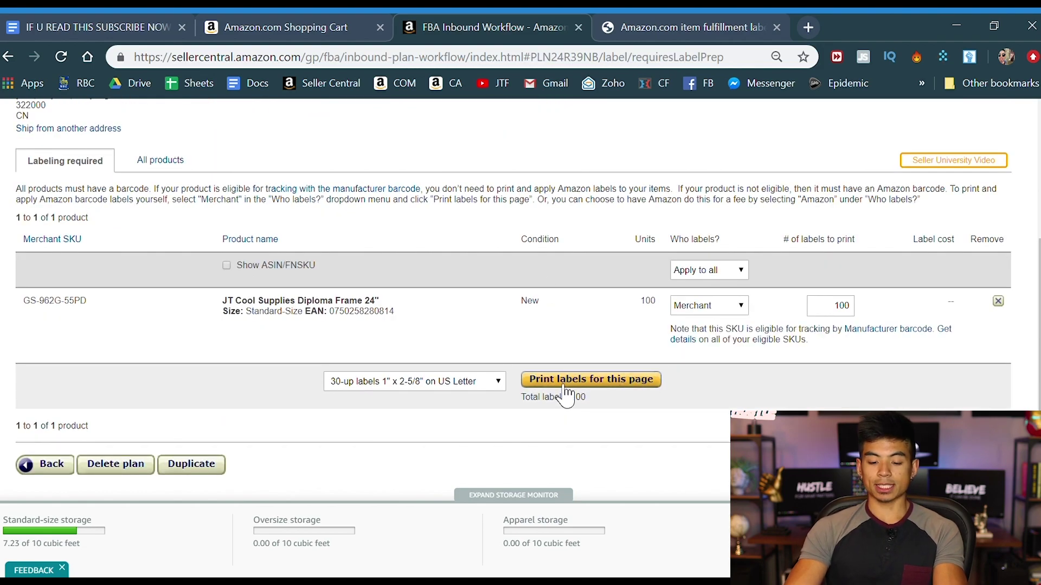
Generate the 100 item labels in the 30-up 1" x 2-5/8" US Letter format and look through the downloaded PDF.
{"action": "left_click", "coordinate": [596, 381]}
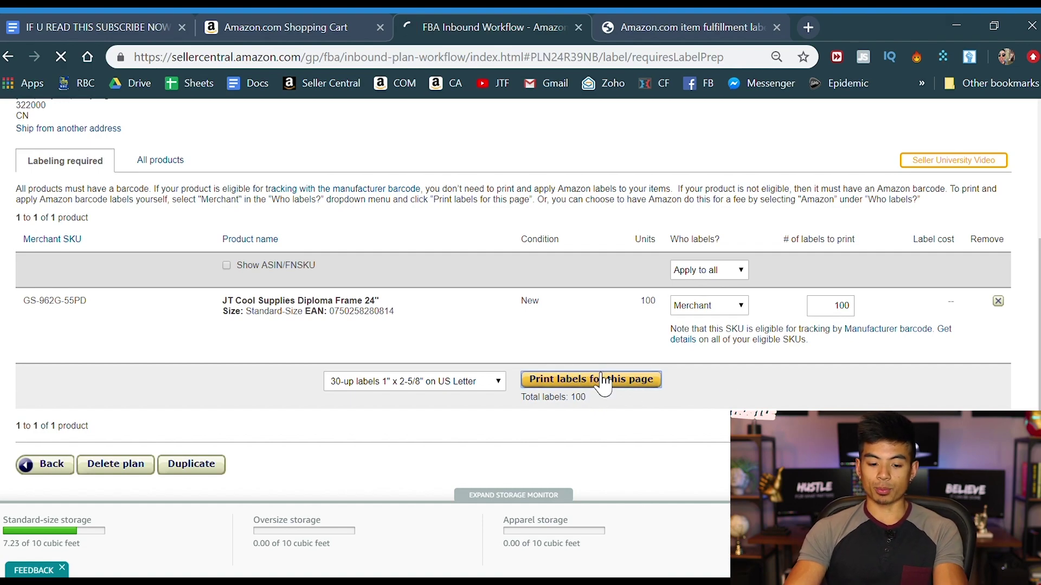
{"action": "left_click", "coordinate": [121, 553]}
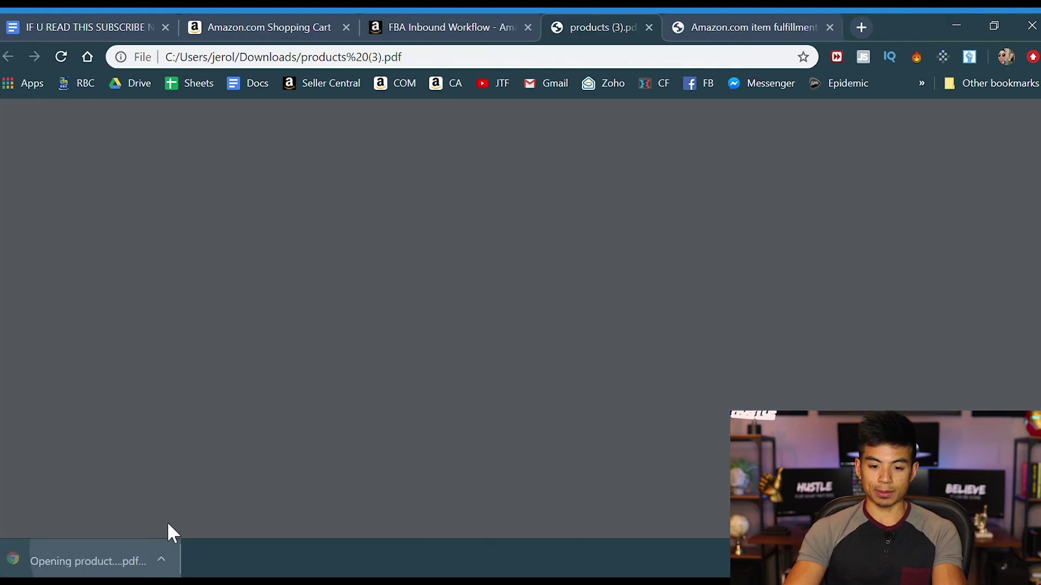
{"action": "scroll", "coordinate": [456, 439], "scroll_direction": "down", "scroll_amount": 20}
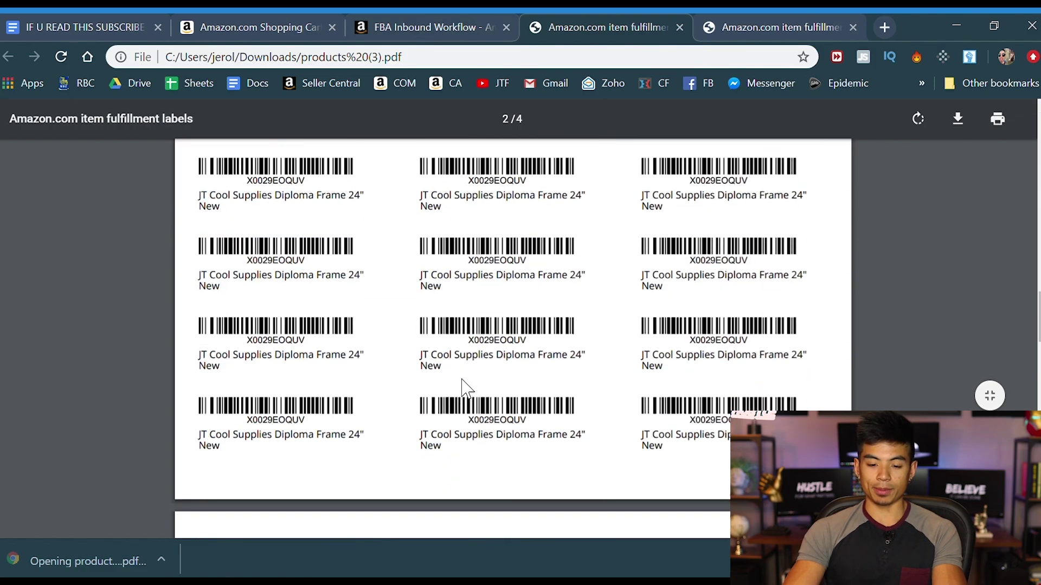
{"action": "scroll", "coordinate": [418, 387], "scroll_direction": "up", "scroll_amount": 15}
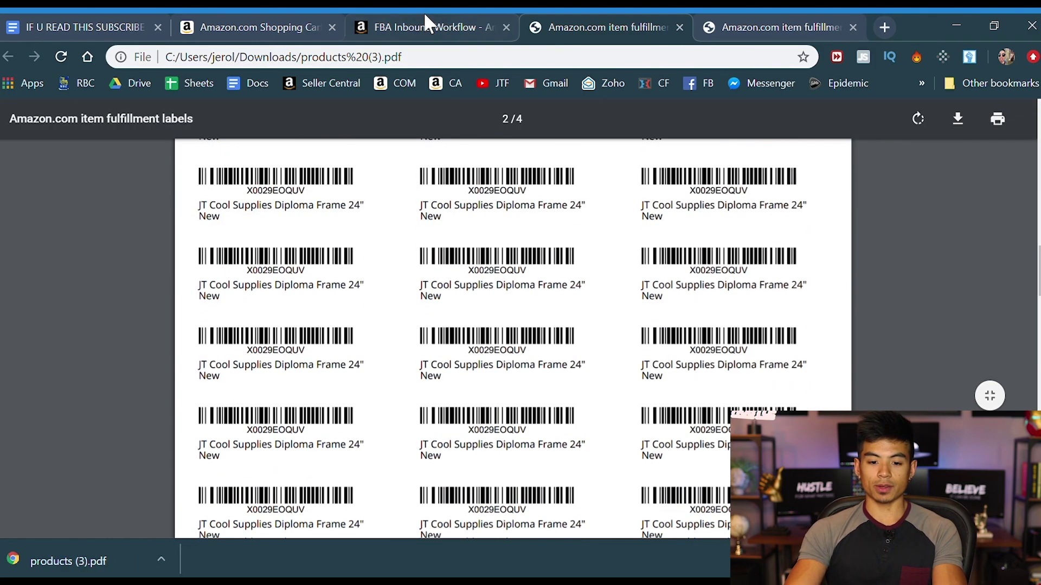
{"action": "left_click", "coordinate": [424, 19]}
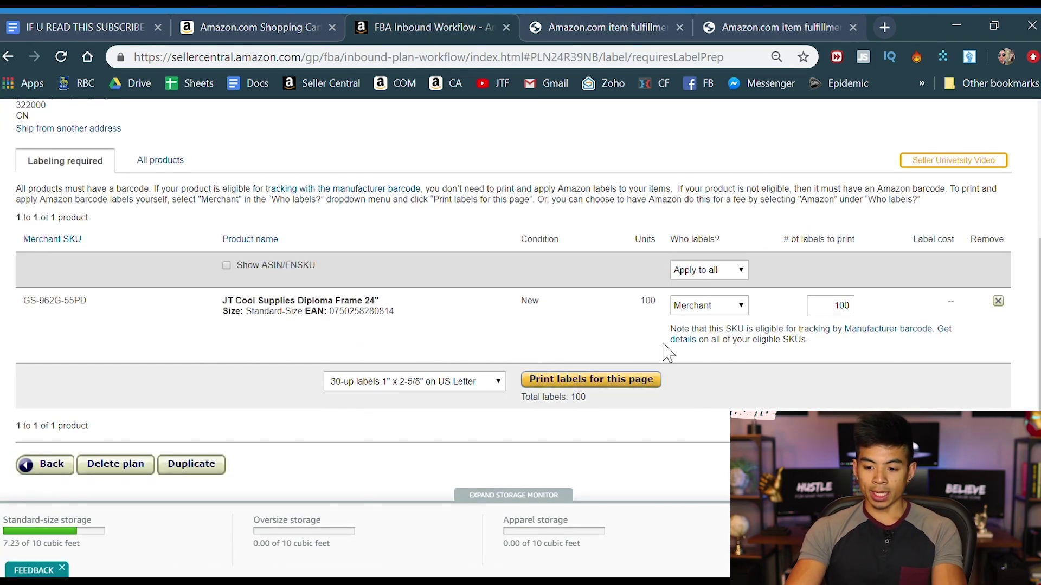
Continue to the shipment review and rename the new shipment as Diploma Frame (7/30/19 7:58 PM) - 1.
{"action": "left_click", "coordinate": [970, 465]}
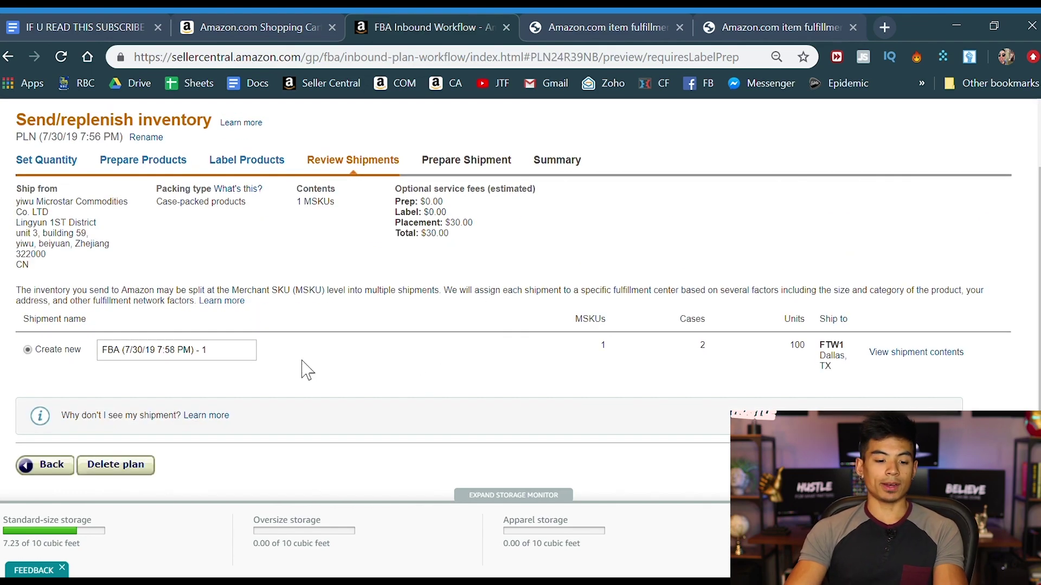
{"action": "left_click", "coordinate": [222, 352]}
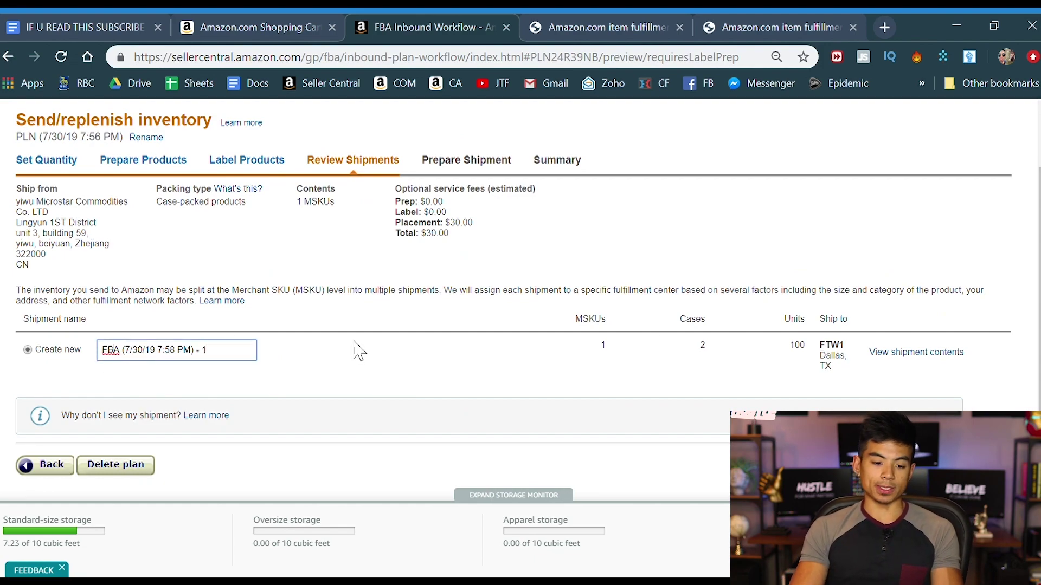
{"action": "key", "text": "BackSpace"}
{"action": "key", "text": "BackSpace"}
{"action": "key", "text": "BackSpace"}
{"action": "type", "text": "Diploa Frame"}
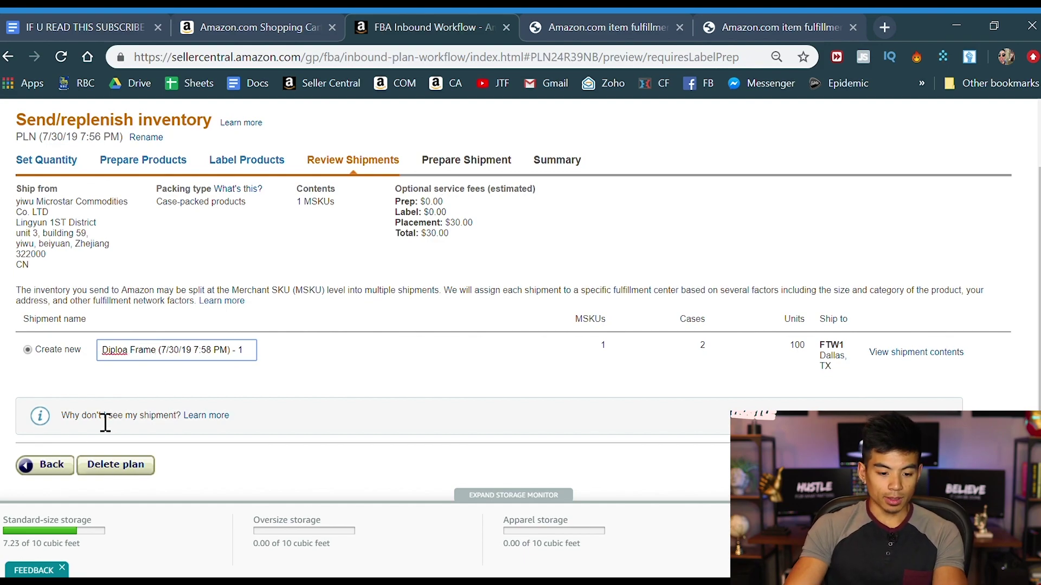
{"action": "double_click", "coordinate": [132, 354]}
{"action": "type", "text": "Diploma"}
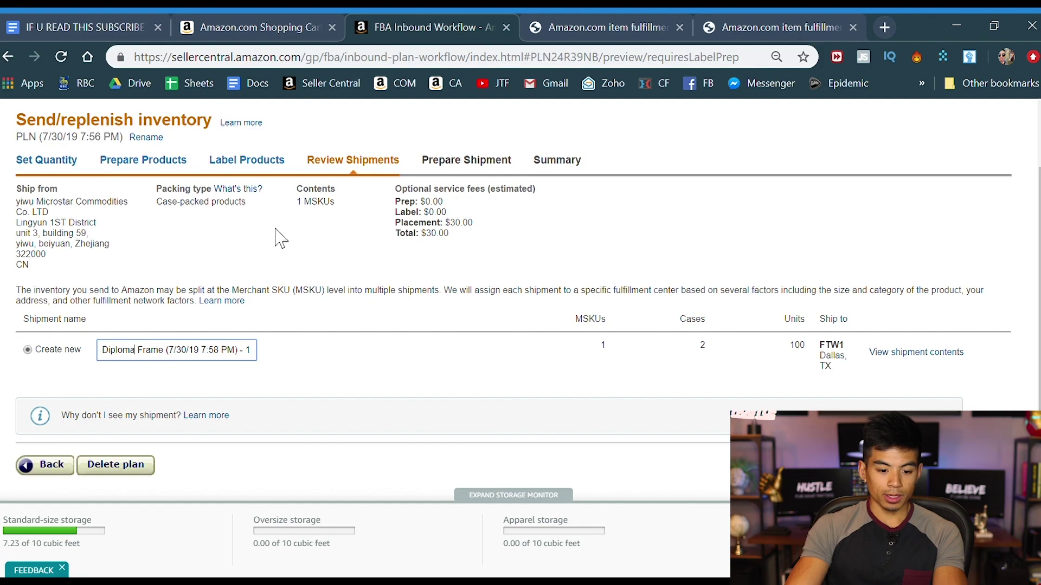
{"action": "left_click", "coordinate": [415, 398]}
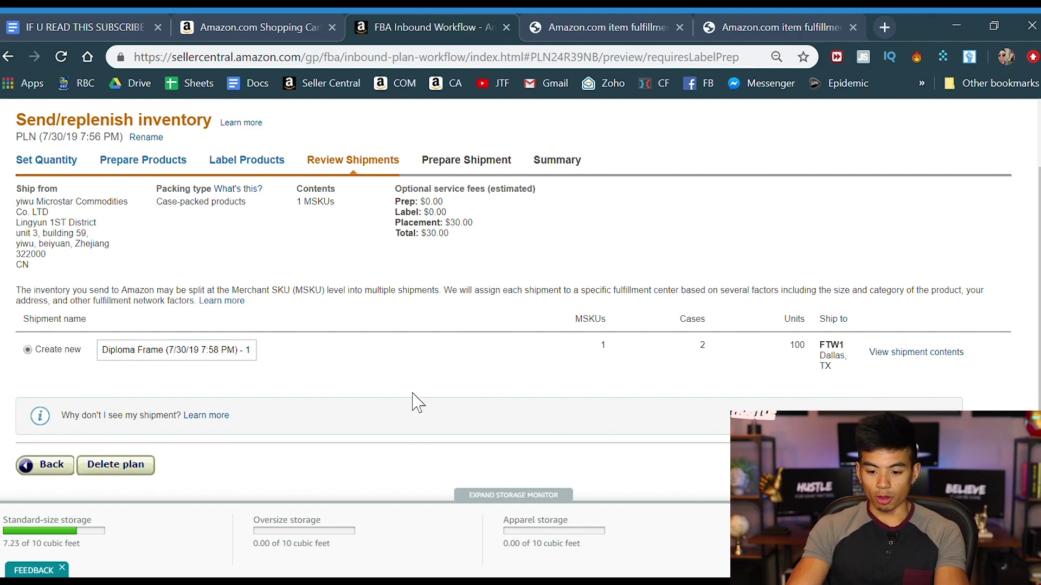
Review the shipment's destination, MSKU and case counts, and approve it to proceed to shipment preparation.
{"action": "triple_click", "coordinate": [820, 349]}
{"action": "left_click", "coordinate": [720, 383]}
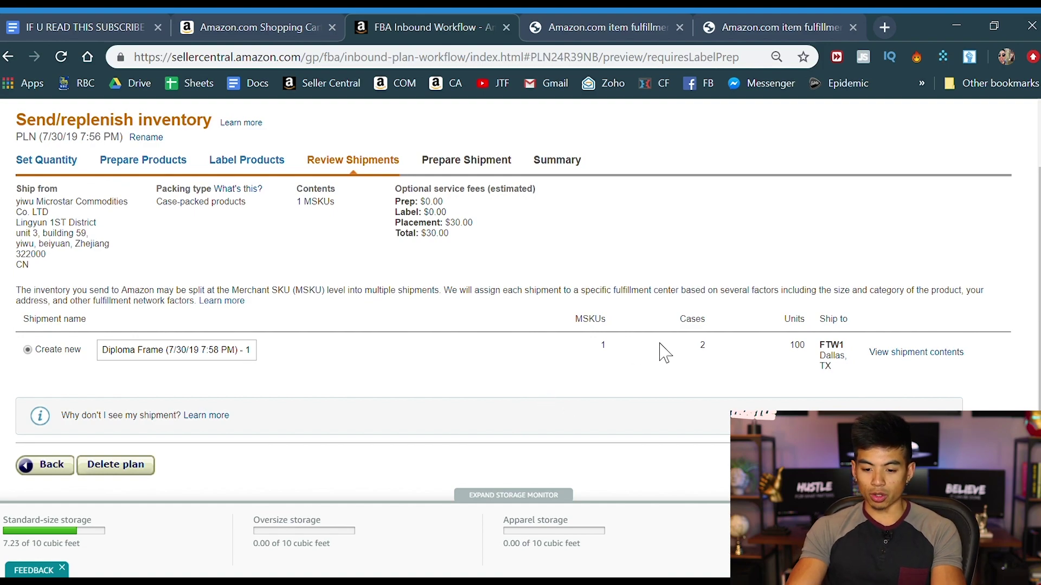
{"action": "left_click_drag", "start_coordinate": [597, 342], "coordinate": [615, 349]}
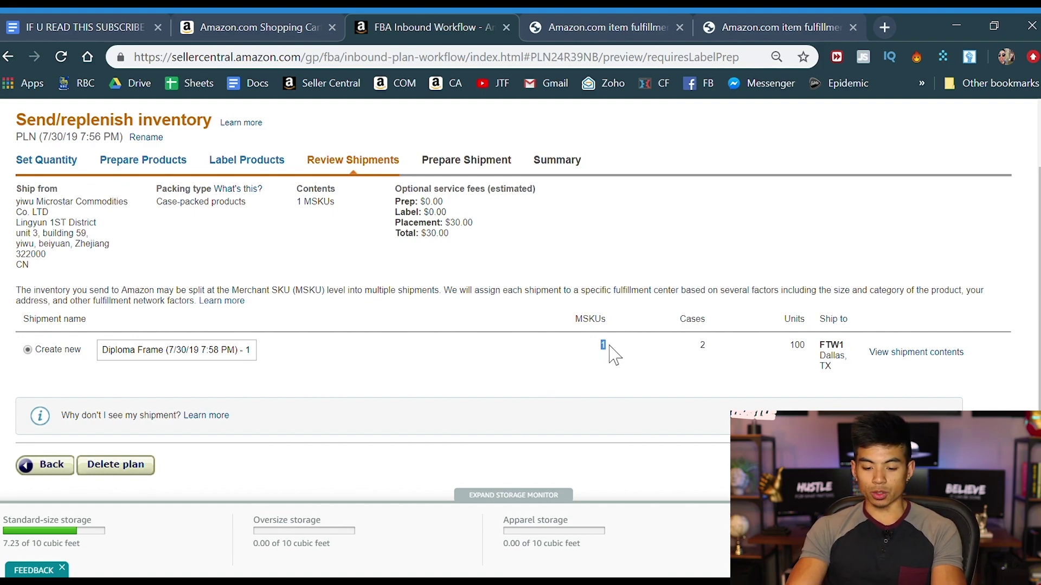
{"action": "left_click", "coordinate": [616, 356]}
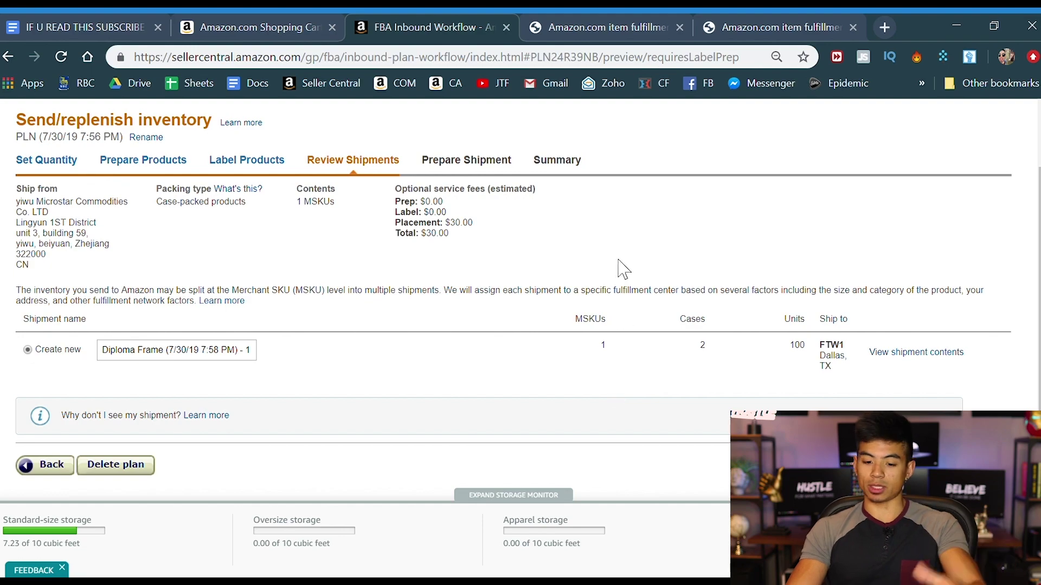
{"action": "double_click", "coordinate": [603, 346]}
{"action": "left_click_drag", "start_coordinate": [602, 346], "coordinate": [787, 358]}
{"action": "left_click", "coordinate": [922, 465]}
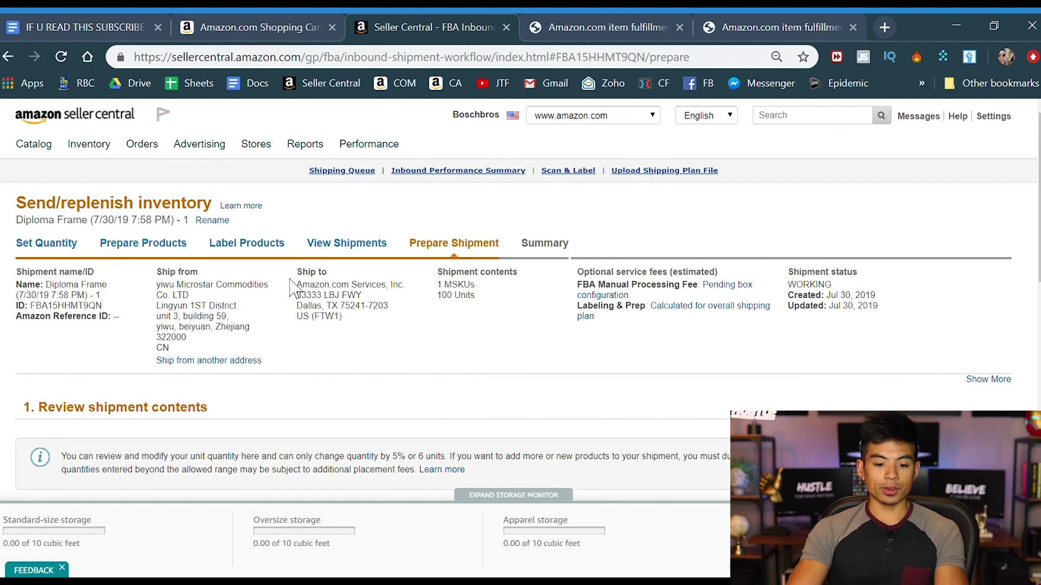
Examine the ship-to address assigned to the shipment.
{"action": "left_click_drag", "start_coordinate": [297, 284], "coordinate": [362, 327]}
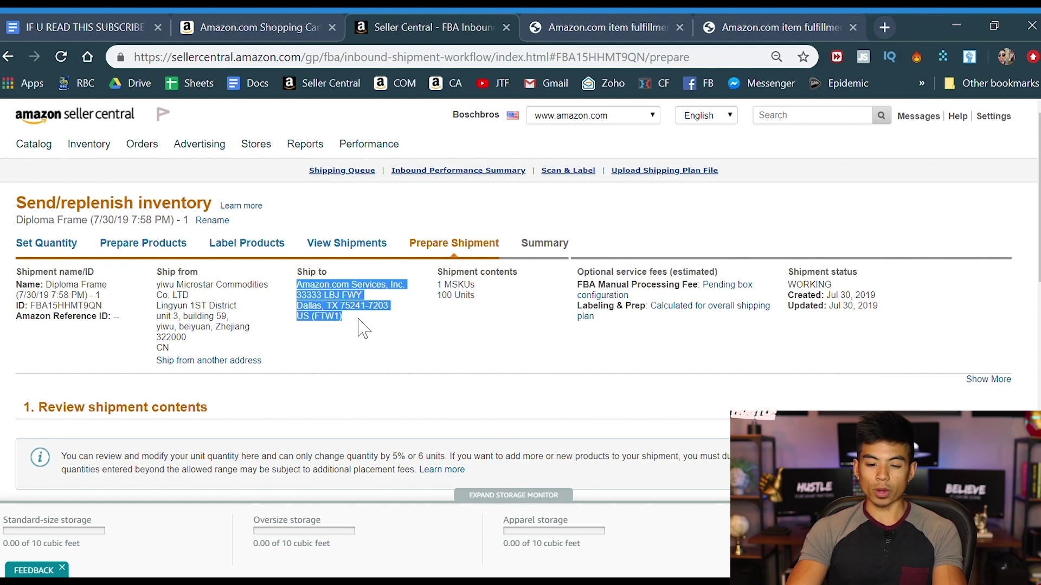
{"action": "left_click", "coordinate": [428, 341]}
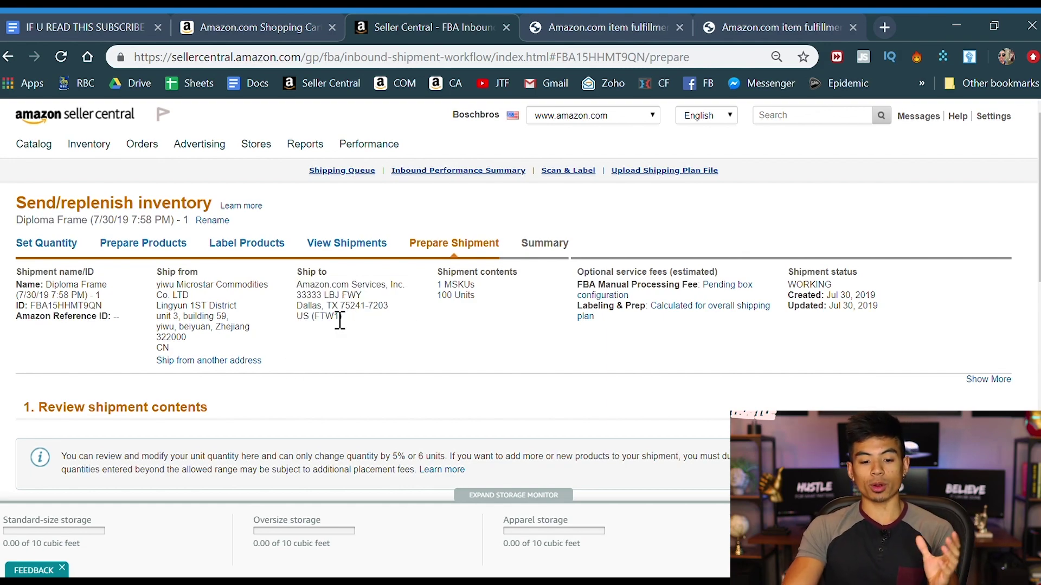
{"action": "left_click_drag", "start_coordinate": [297, 285], "coordinate": [372, 325]}
{"action": "left_click", "coordinate": [372, 331]}
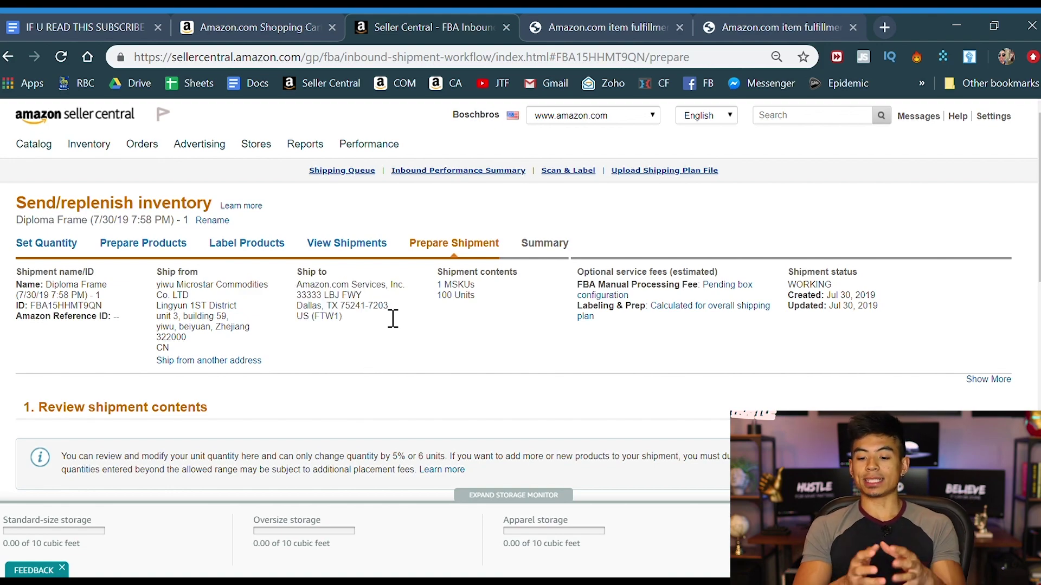
Examine the shipping method, carrier and packing sections, and open the help on FedEx in the partnered carrier program.
{"action": "scroll", "coordinate": [353, 262], "scroll_direction": "down", "scroll_amount": 5}
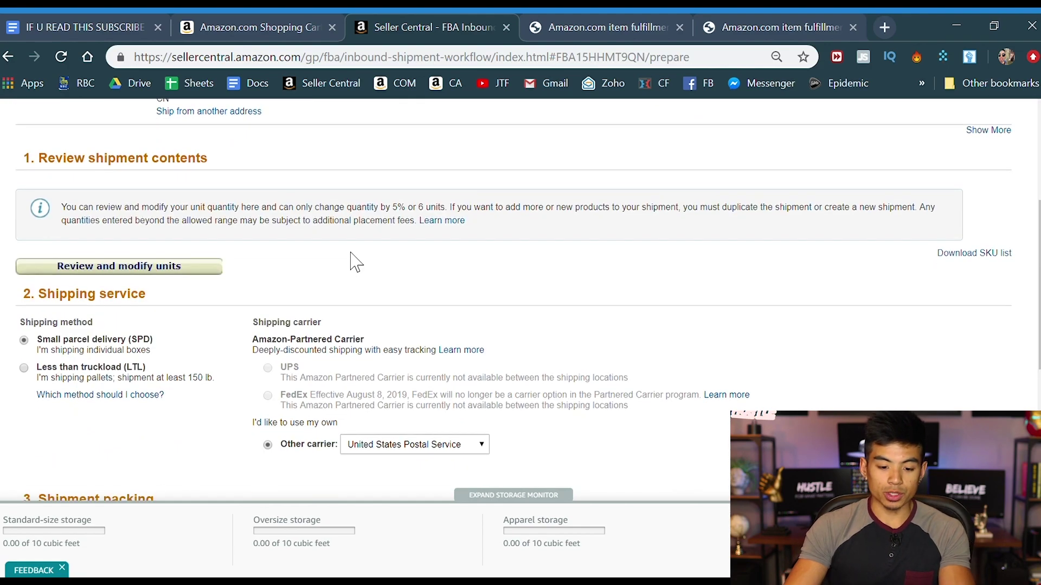
{"action": "scroll", "coordinate": [288, 266], "scroll_direction": "down", "scroll_amount": 1}
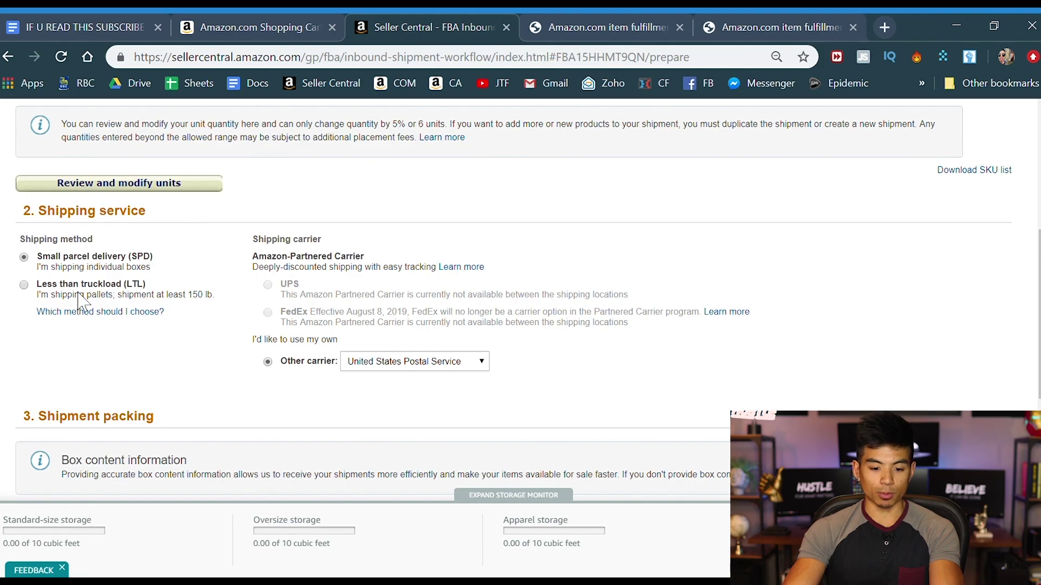
{"action": "scroll", "coordinate": [374, 408], "scroll_direction": "up", "scroll_amount": 1}
{"action": "scroll", "coordinate": [368, 418], "scroll_direction": "down", "scroll_amount": 2}
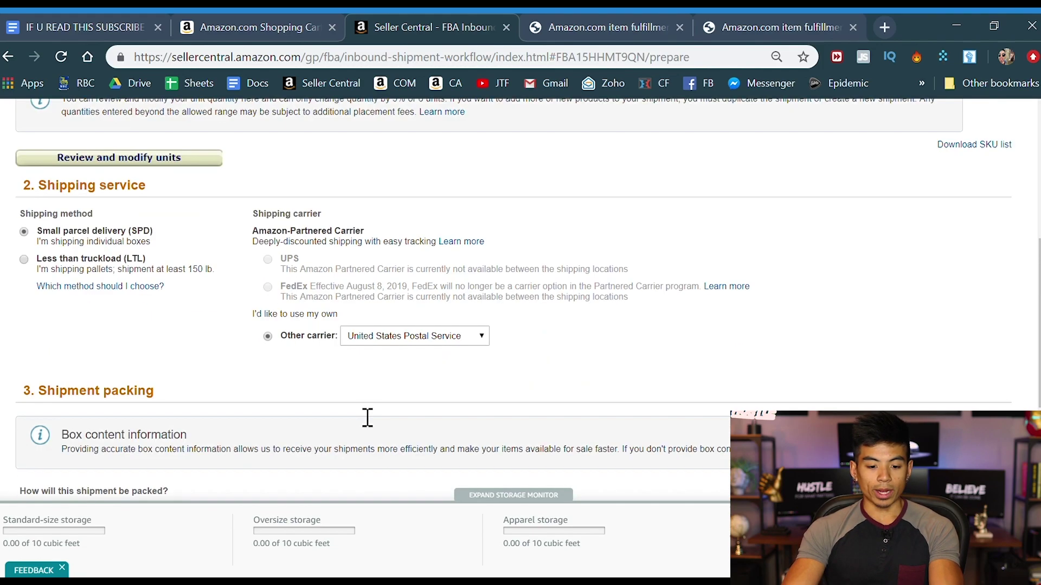
{"action": "scroll", "coordinate": [352, 386], "scroll_direction": "down", "scroll_amount": 1}
{"action": "scroll", "coordinate": [339, 379], "scroll_direction": "up", "scroll_amount": 4}
{"action": "scroll", "coordinate": [304, 395], "scroll_direction": "up", "scroll_amount": 1}
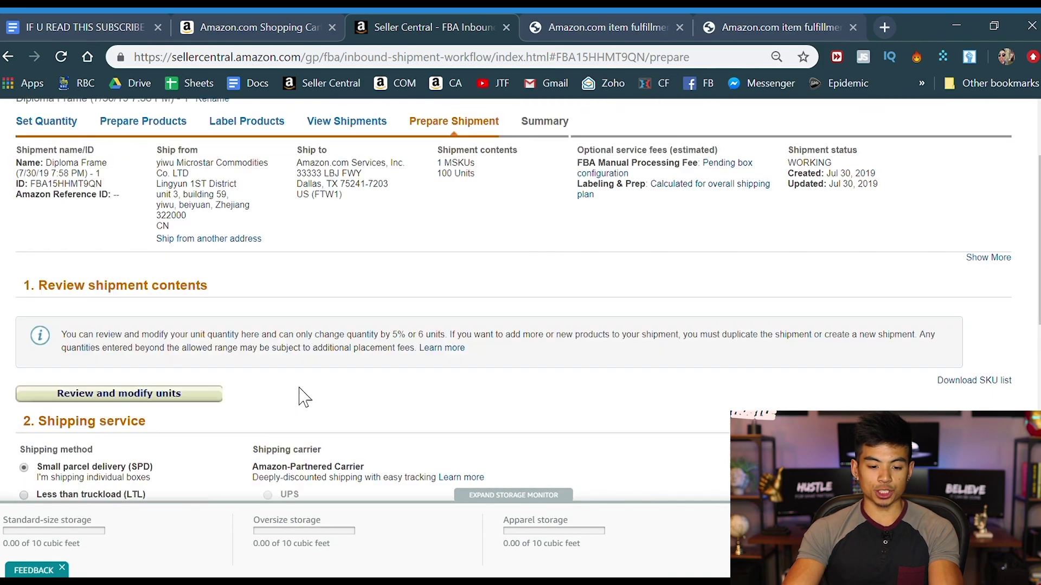
{"action": "scroll", "coordinate": [306, 412], "scroll_direction": "down", "scroll_amount": 1}
{"action": "scroll", "coordinate": [309, 432], "scroll_direction": "up", "scroll_amount": 3}
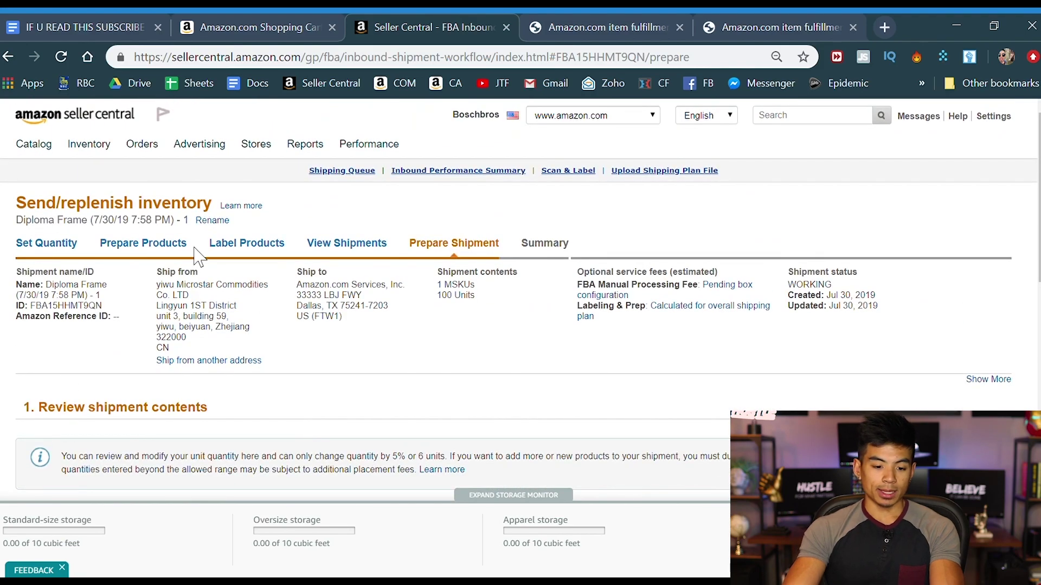
{"action": "scroll", "coordinate": [179, 266], "scroll_direction": "down", "scroll_amount": 7}
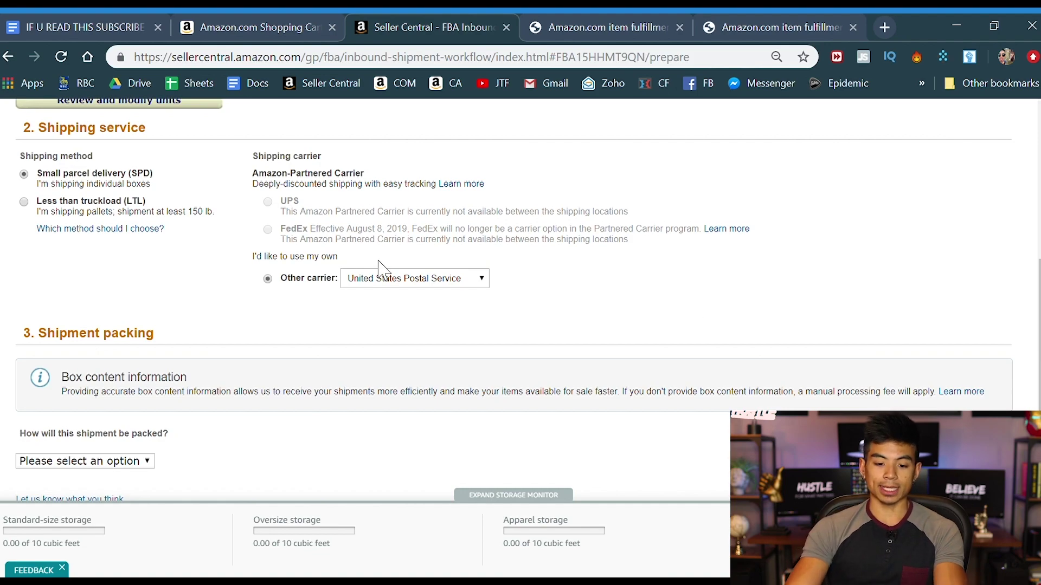
{"action": "left_click", "coordinate": [727, 229]}
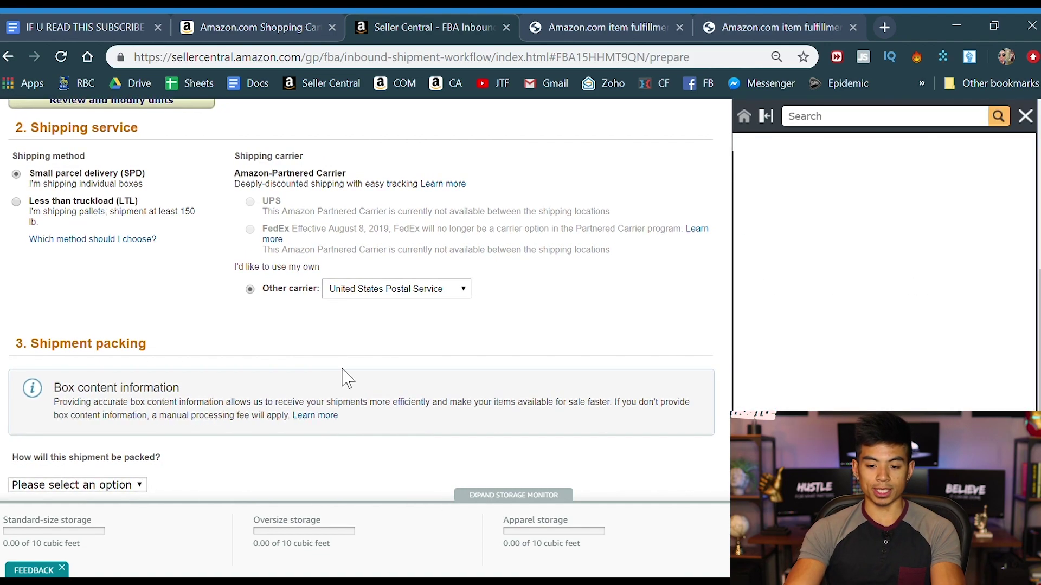
Close the help pane and set the shipment to be packed in Multiple boxes, keeping the web form for box content information.
{"action": "left_click", "coordinate": [1032, 122]}
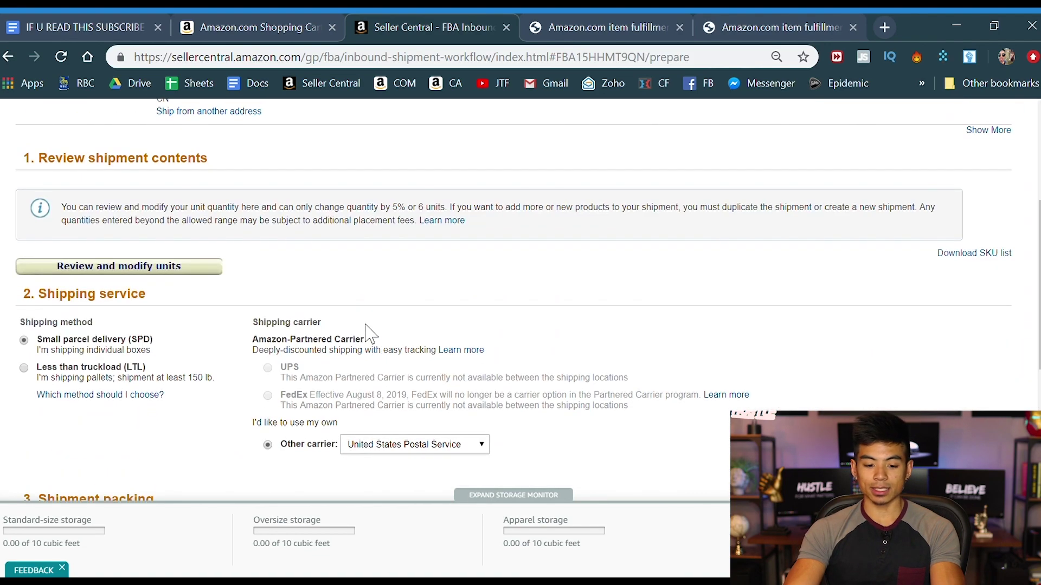
{"action": "scroll", "coordinate": [378, 347], "scroll_direction": "down", "scroll_amount": 3}
{"action": "scroll", "coordinate": [378, 347], "scroll_direction": "down", "scroll_amount": 3}
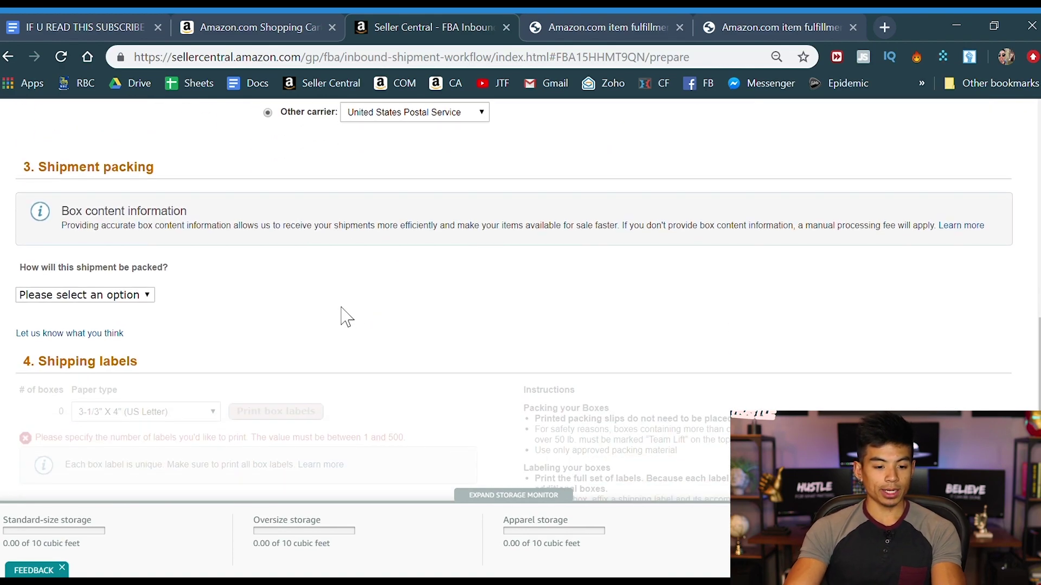
{"action": "left_click", "coordinate": [148, 298]}
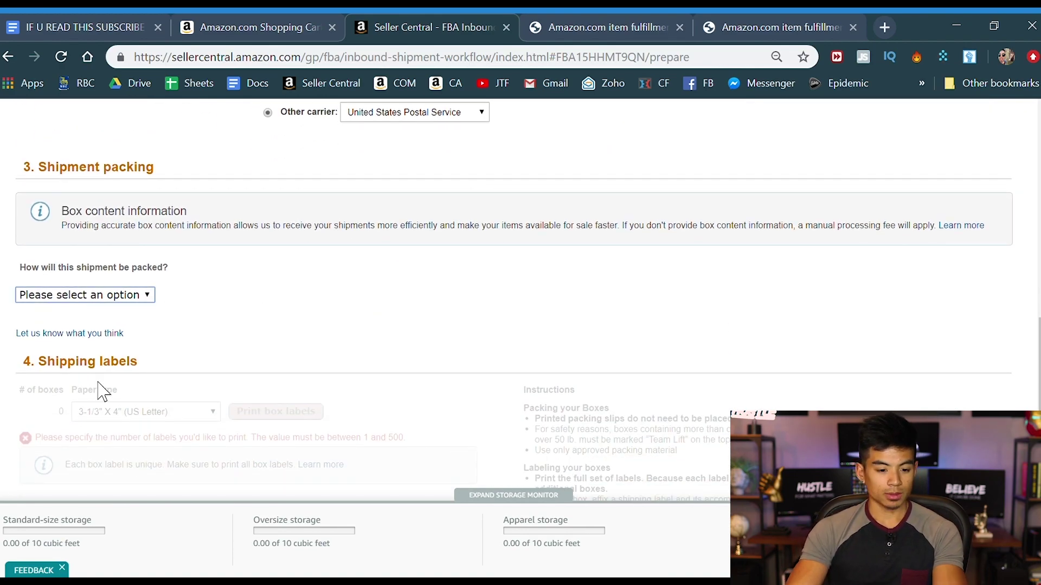
{"action": "left_click", "coordinate": [104, 389]}
{"action": "scroll", "coordinate": [490, 272], "scroll_direction": "down", "scroll_amount": 5}
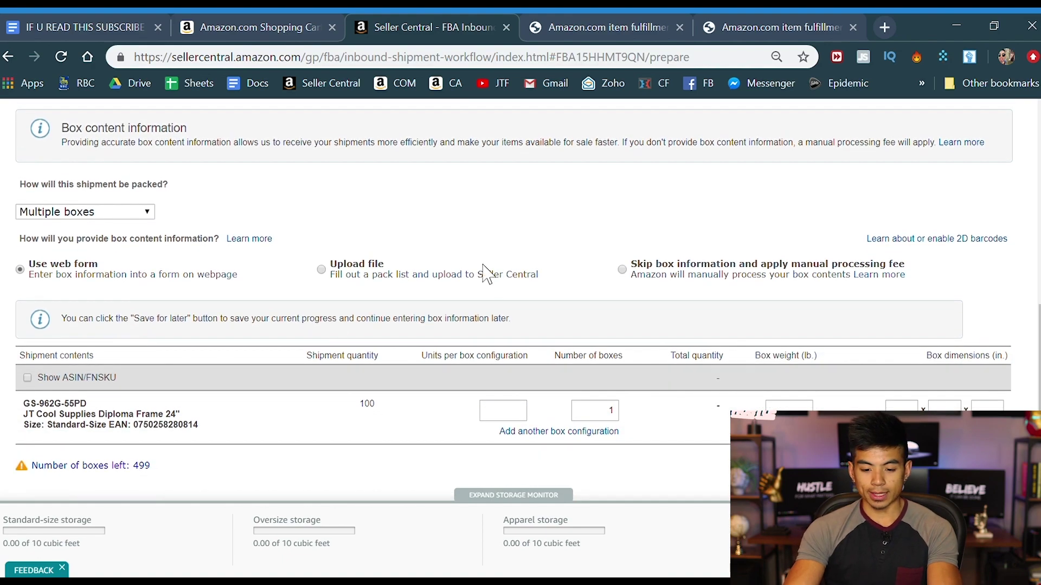
{"action": "scroll", "coordinate": [696, 383], "scroll_direction": "up", "scroll_amount": 2}
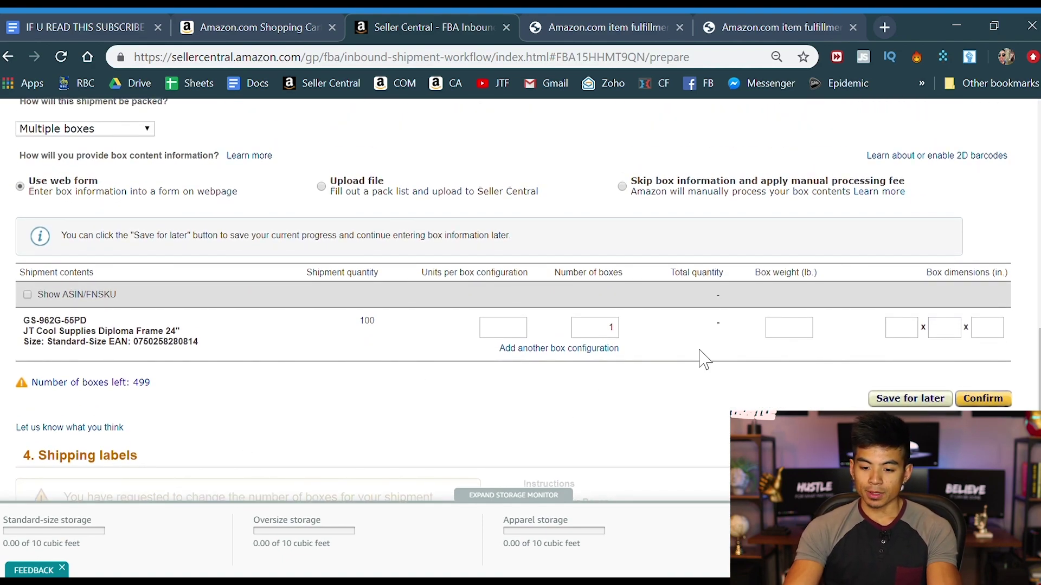
Set the box weight for the Diploma Frame 24" to 20 lb.
{"action": "left_click", "coordinate": [799, 319]}
{"action": "type", "text": "5"}
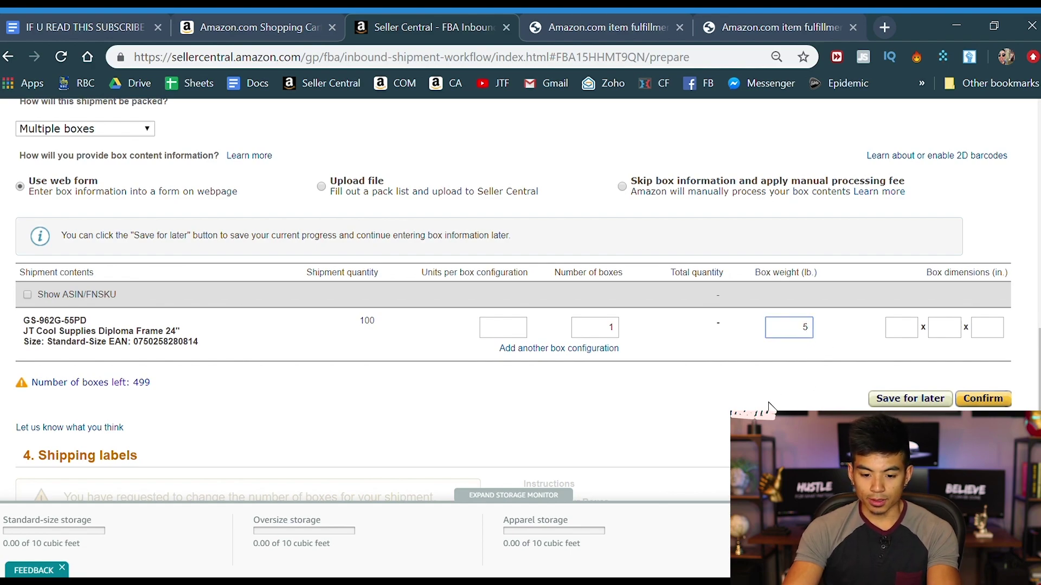
{"action": "double_click", "coordinate": [806, 328]}
{"action": "type", "text": "20"}
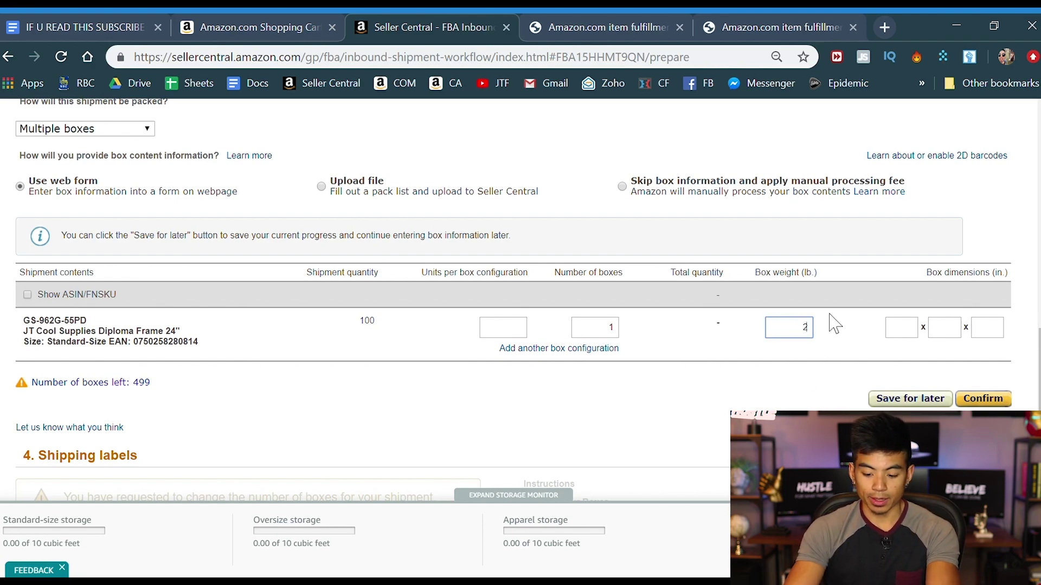
{"action": "left_click", "coordinate": [787, 396]}
Enter the box dimensions for the Diploma Frame 24" as 12 x 12 x 12 in.
{"action": "left_click", "coordinate": [916, 333]}
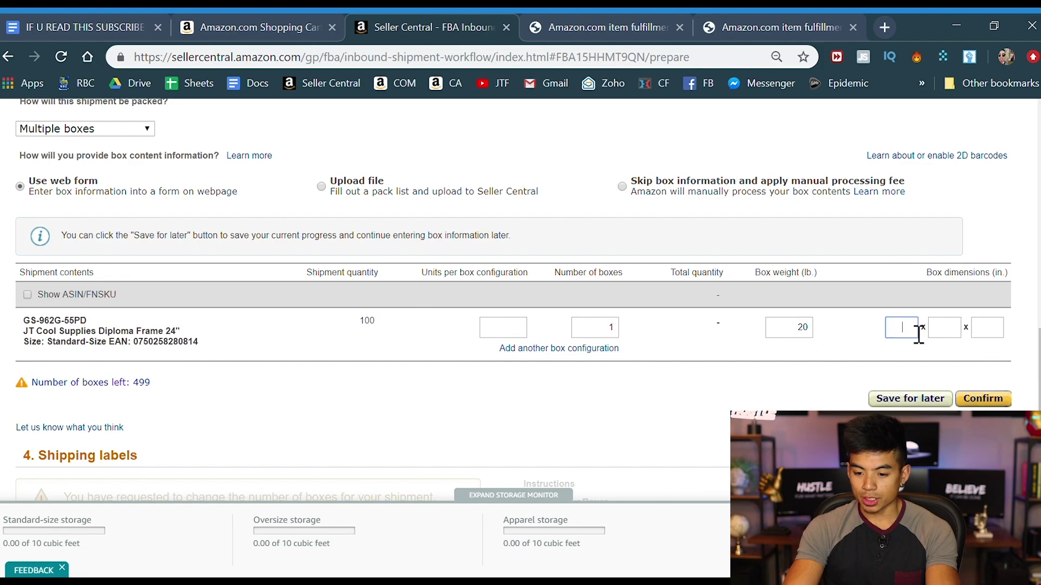
{"action": "type", "text": "1"}
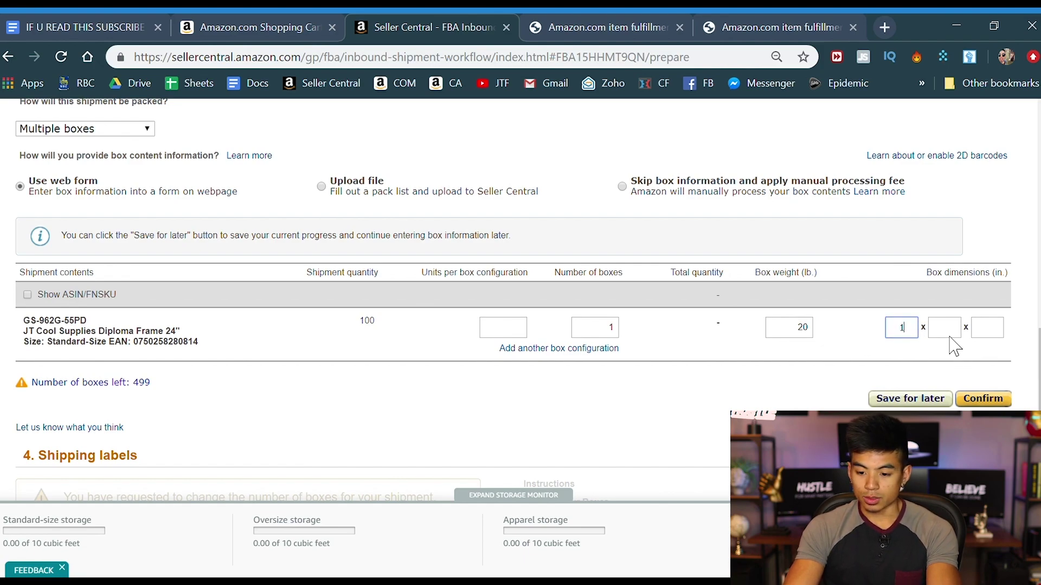
{"action": "type", "text": "2"}
{"action": "left_click", "coordinate": [945, 328]}
{"action": "type", "text": "12"}
{"action": "left_click", "coordinate": [992, 332]}
{"action": "type", "text": "12"}
{"action": "left_click", "coordinate": [691, 430]}
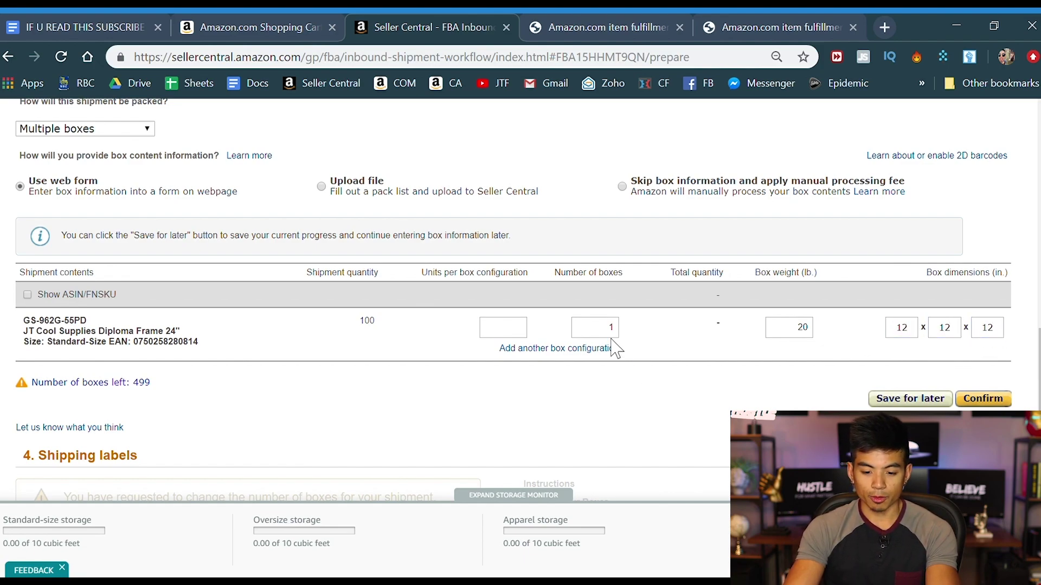
Set 50 units per box and 2 boxes for the Diploma Frame, and confirm the box information.
{"action": "left_click", "coordinate": [510, 328]}
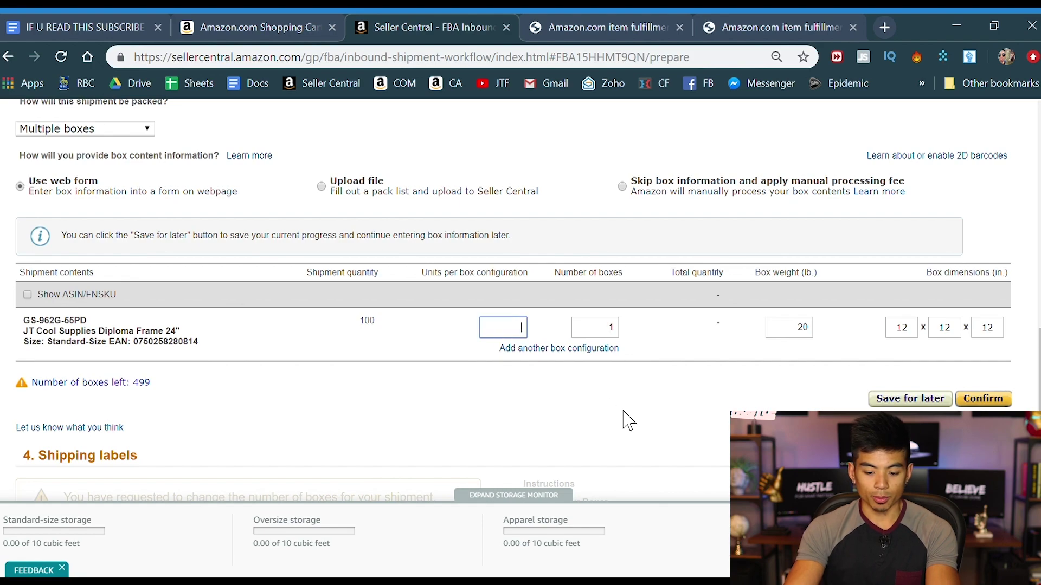
{"action": "left_click", "coordinate": [644, 473]}
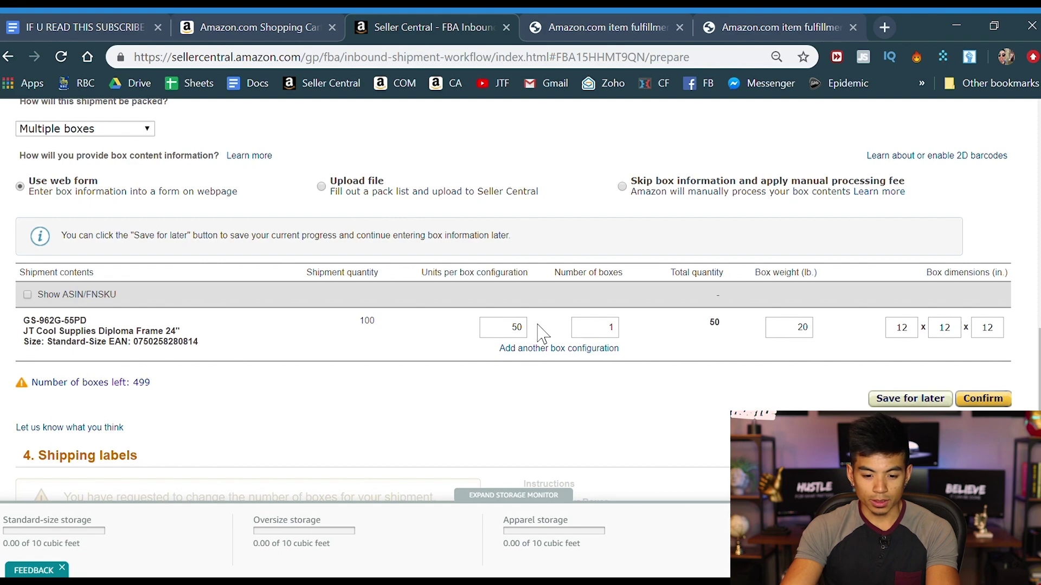
{"action": "double_click", "coordinate": [604, 331]}
{"action": "type", "text": "2"}
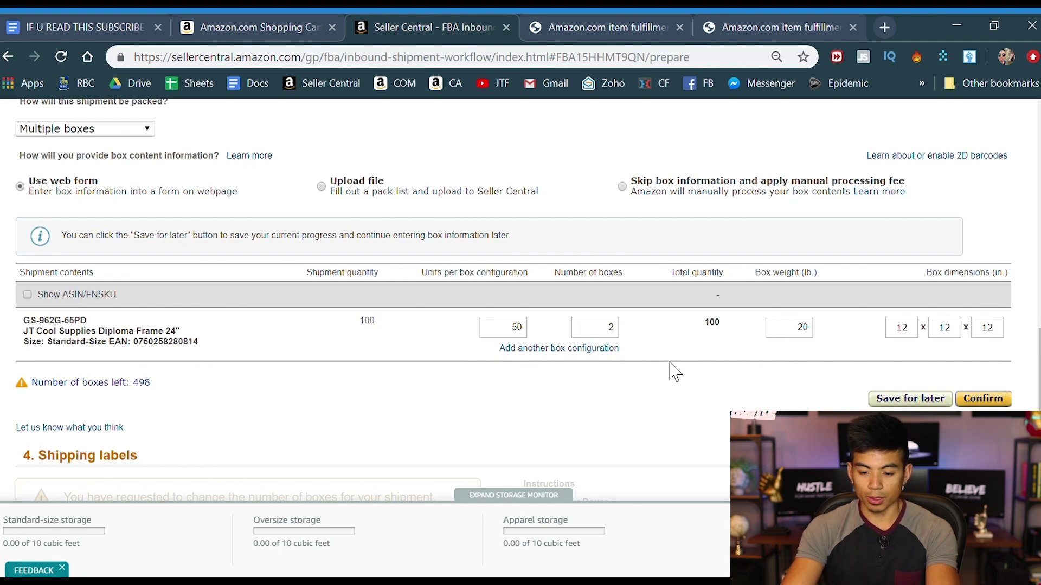
{"action": "scroll", "coordinate": [702, 399], "scroll_direction": "down", "scroll_amount": 2}
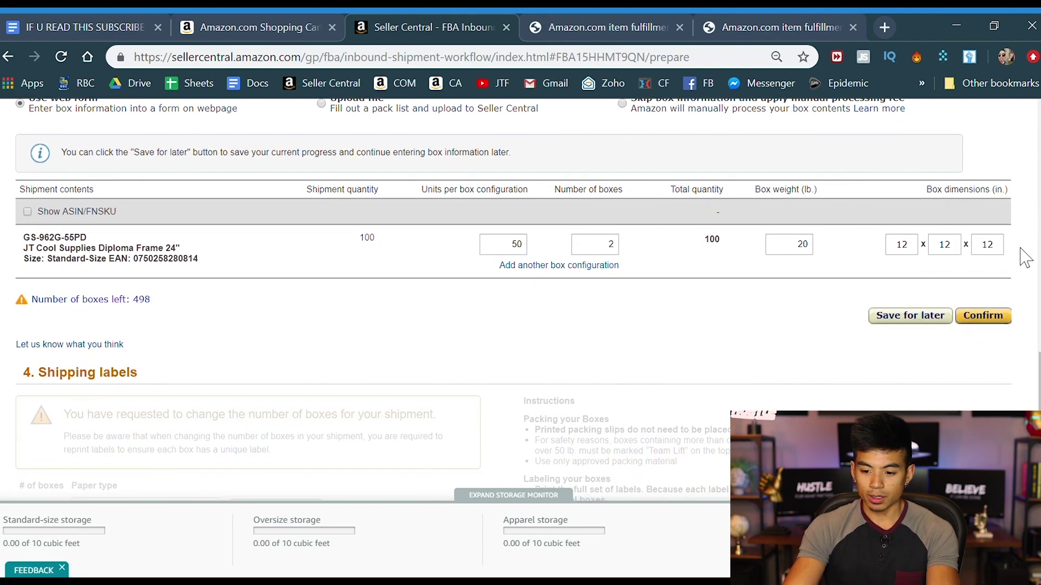
{"action": "left_click", "coordinate": [986, 317]}
Generate the box labels on 3-1/3" X 4" (US Letter) paper and return to the shipment preparation page.
{"action": "scroll", "coordinate": [379, 337], "scroll_direction": "down", "scroll_amount": 2}
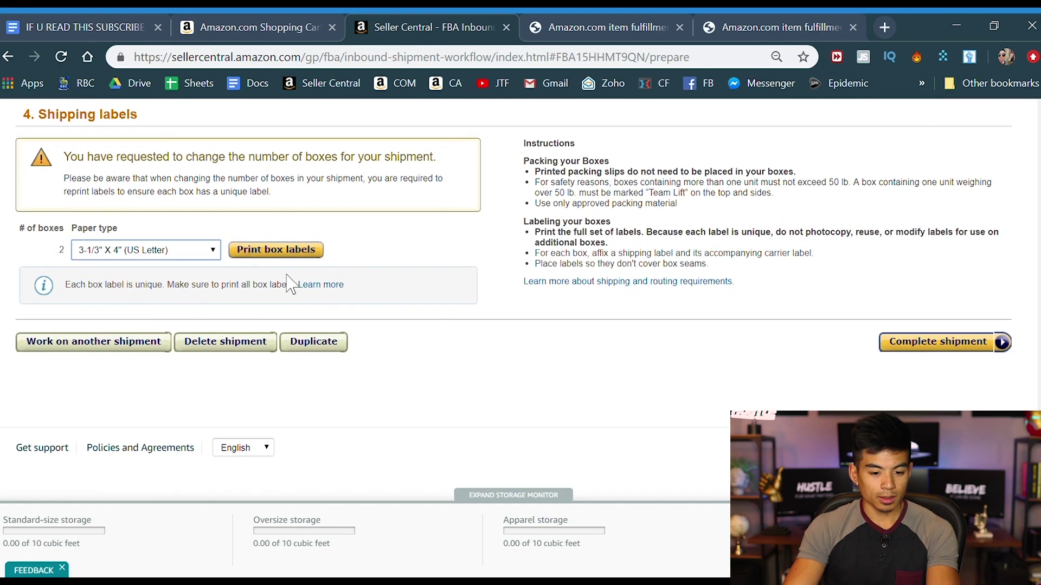
{"action": "scroll", "coordinate": [291, 283], "scroll_direction": "up", "scroll_amount": 4}
{"action": "scroll", "coordinate": [186, 361], "scroll_direction": "down", "scroll_amount": 2}
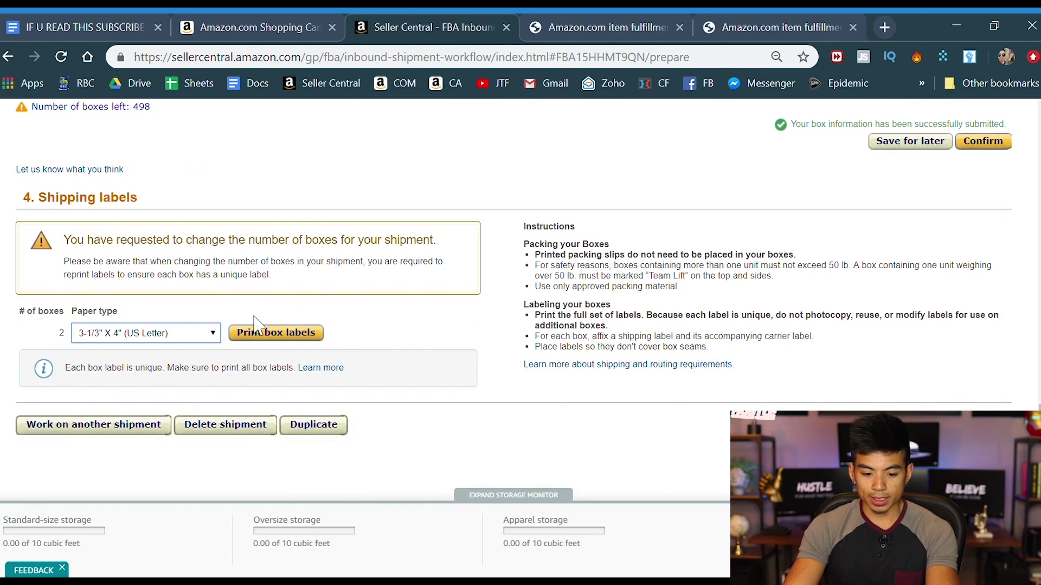
{"action": "left_click", "coordinate": [286, 335]}
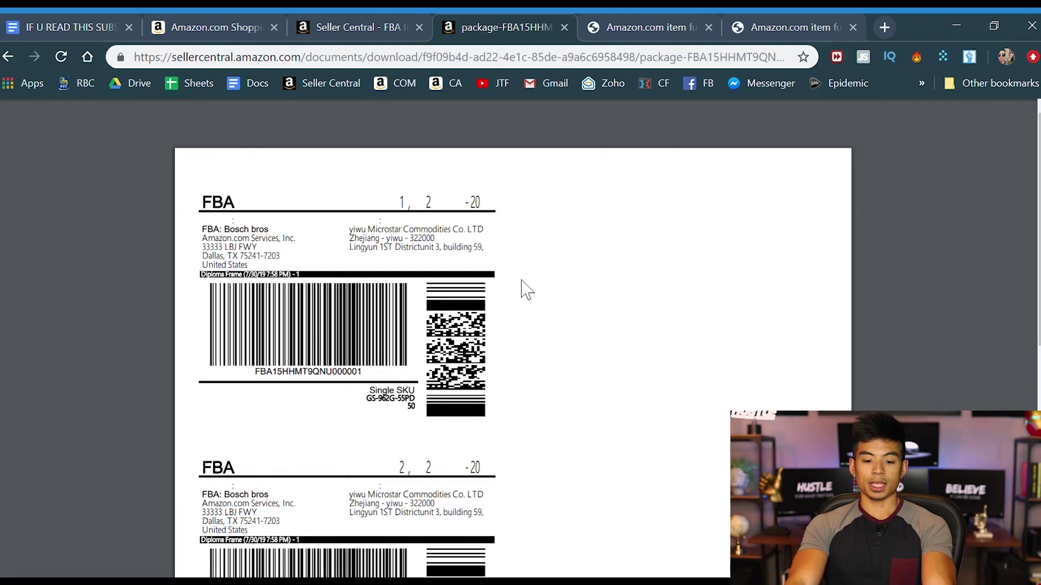
{"action": "left_click", "coordinate": [372, 26]}
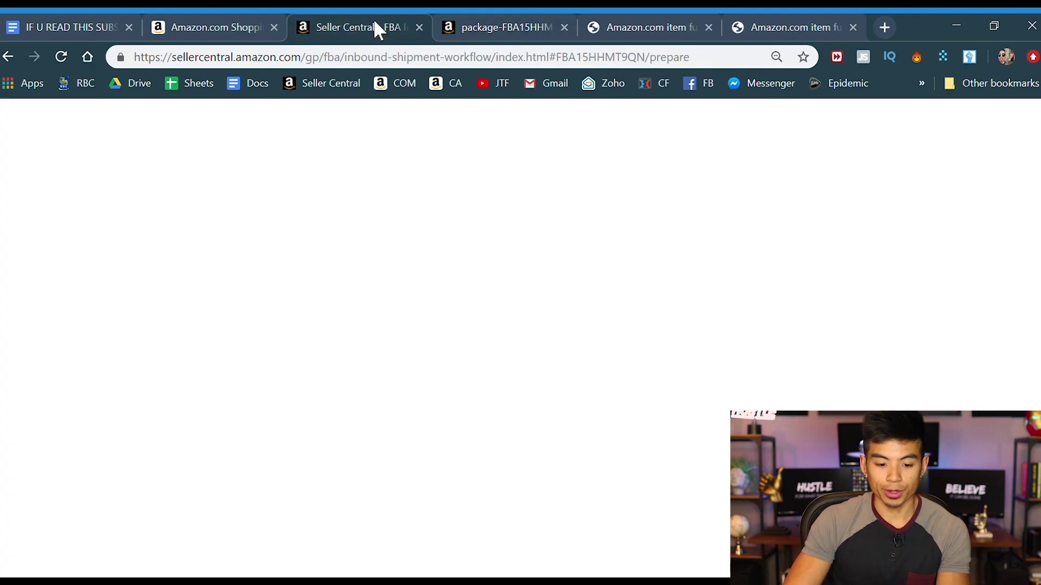
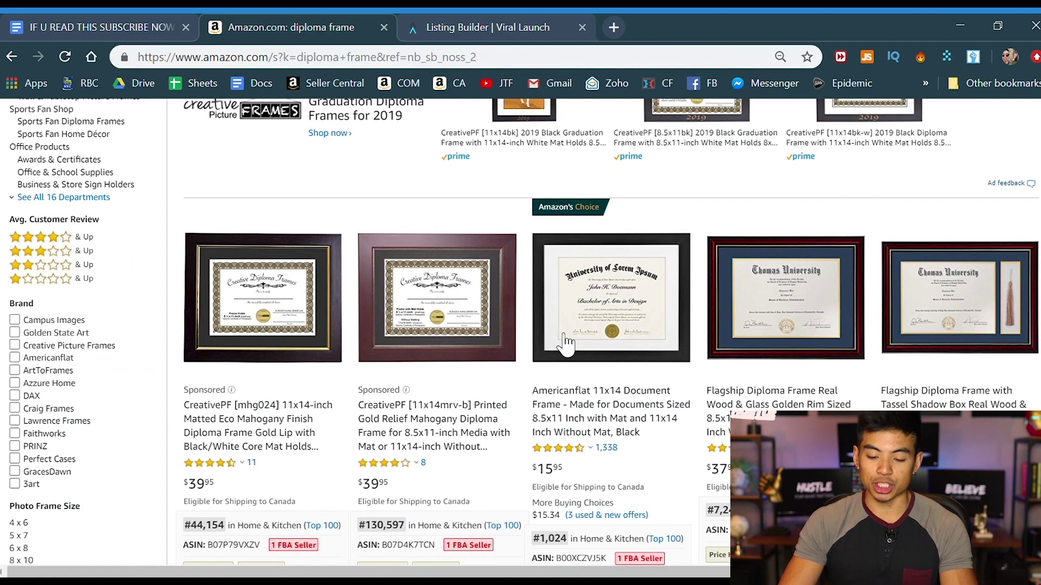
Look through the Amazon search results for diploma frame and open the Americanflat 11x14 Document Frame listing.
{"action": "scroll", "coordinate": [521, 293], "scroll_direction": "up", "scroll_amount": 3}
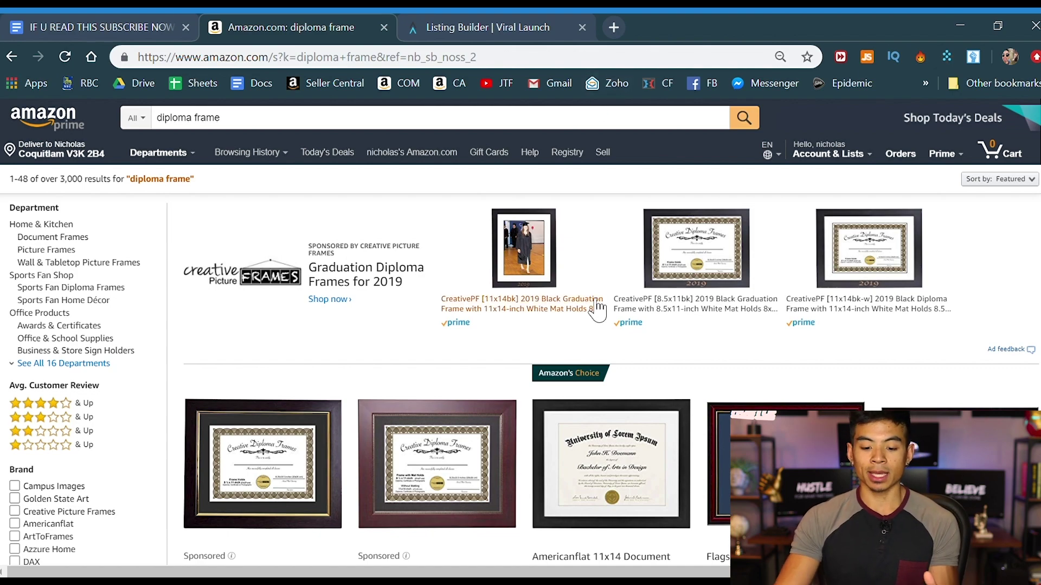
{"action": "scroll", "coordinate": [596, 304], "scroll_direction": "down", "scroll_amount": 2}
{"action": "scroll", "coordinate": [566, 339], "scroll_direction": "down", "scroll_amount": 2}
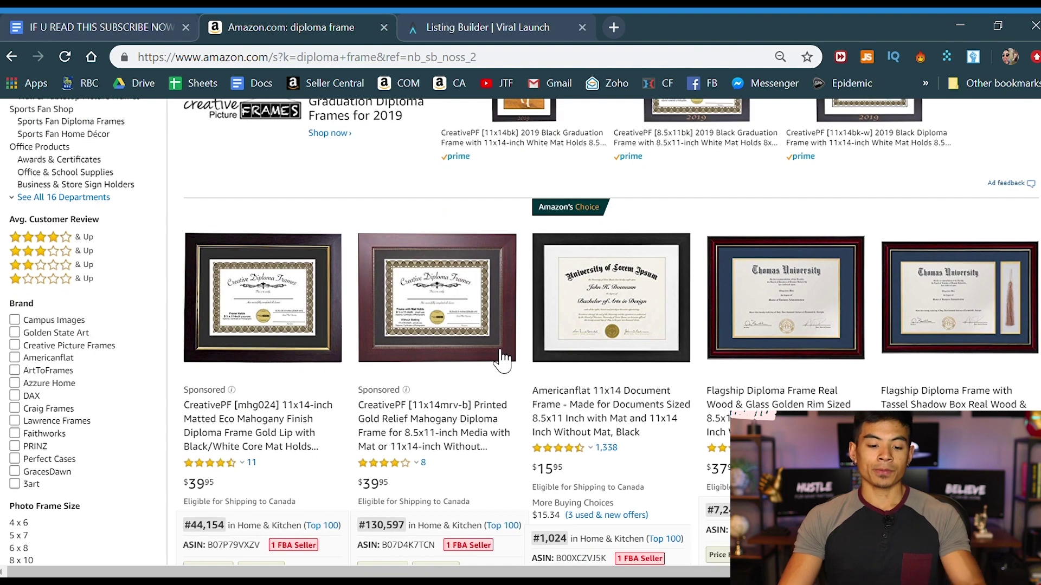
{"action": "scroll", "coordinate": [503, 357], "scroll_direction": "down", "scroll_amount": 2}
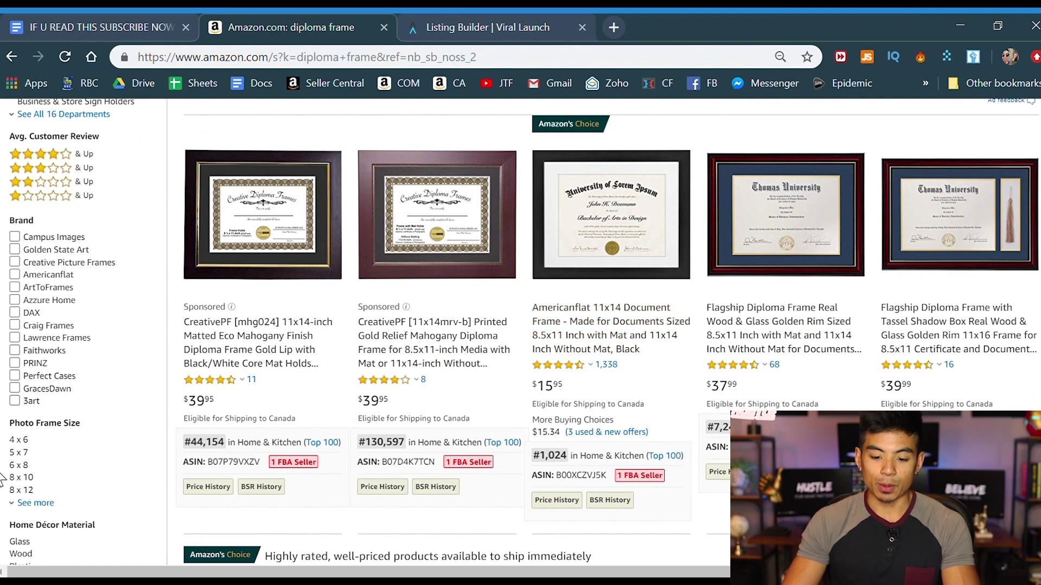
{"action": "left_click", "coordinate": [613, 334]}
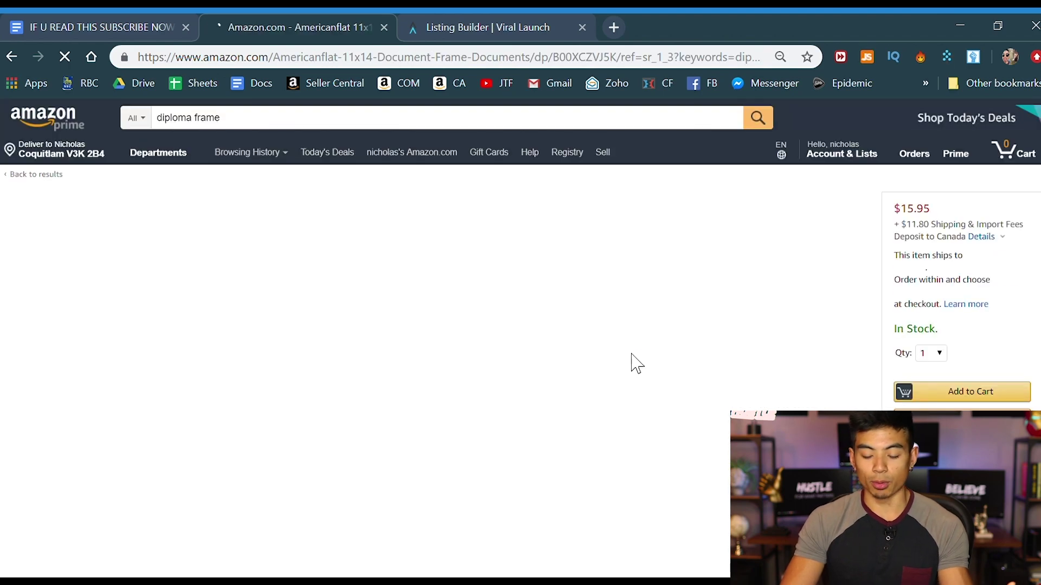
Examine the title, price and feature bullet points of the Americanflat document frame listing.
{"action": "scroll", "coordinate": [594, 343], "scroll_direction": "down", "scroll_amount": 3}
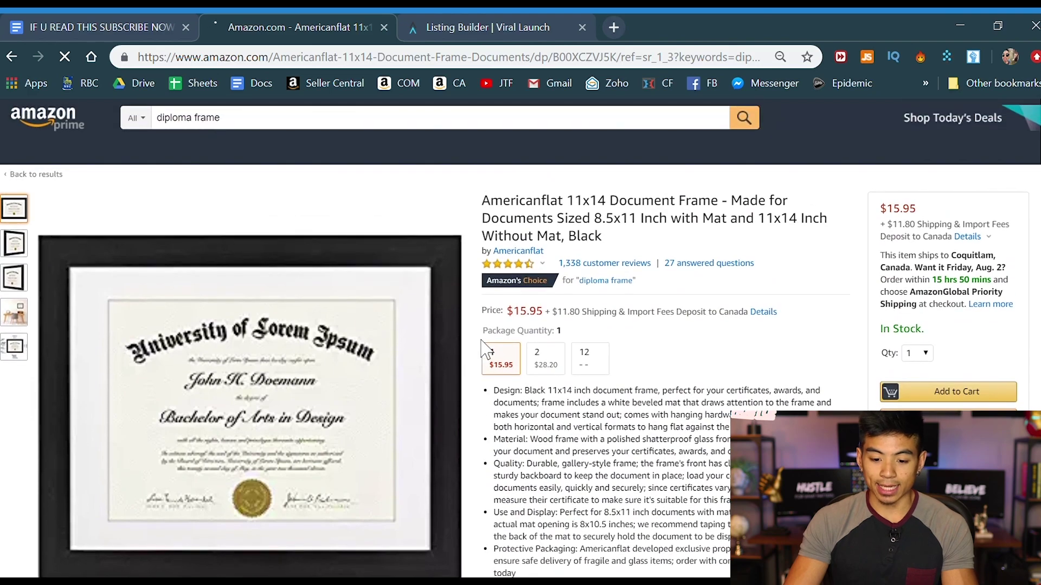
{"action": "scroll", "coordinate": [580, 374], "scroll_direction": "up", "scroll_amount": 2}
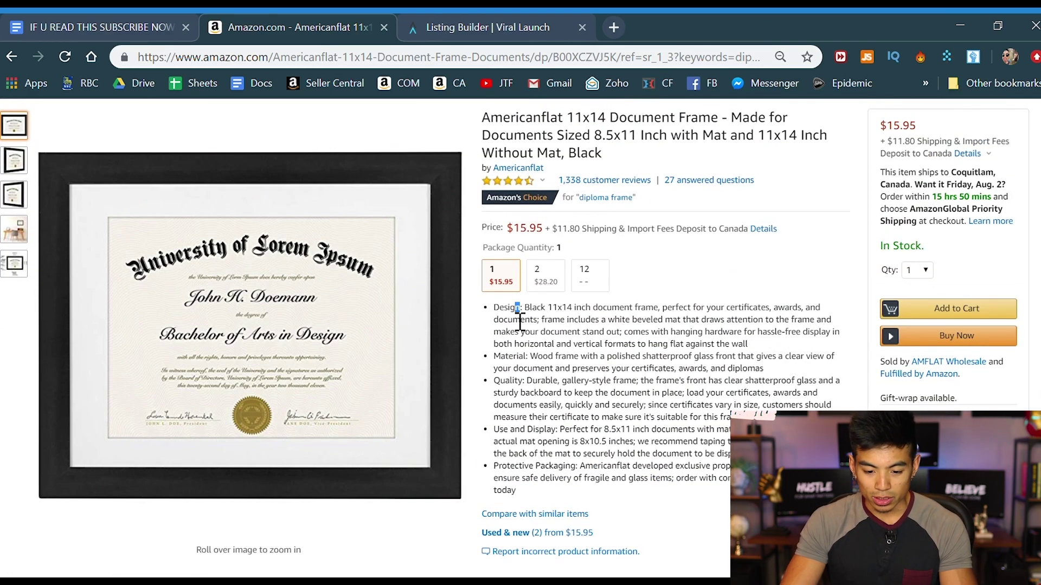
{"action": "mouse_move", "coordinate": [520, 309]}
{"action": "left_mouse_down"}
{"action": "mouse_move", "coordinate": [490, 313]}
{"action": "mouse_move", "coordinate": [518, 319]}
{"action": "left_mouse_up"}
{"action": "left_click", "coordinate": [761, 266]}
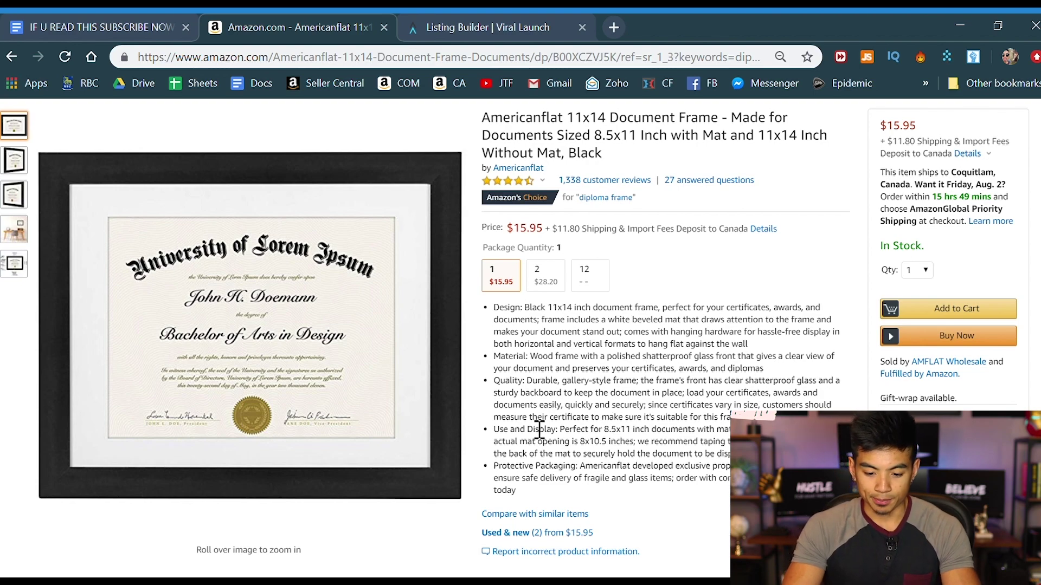
{"action": "scroll", "coordinate": [622, 418], "scroll_direction": "up", "scroll_amount": 2}
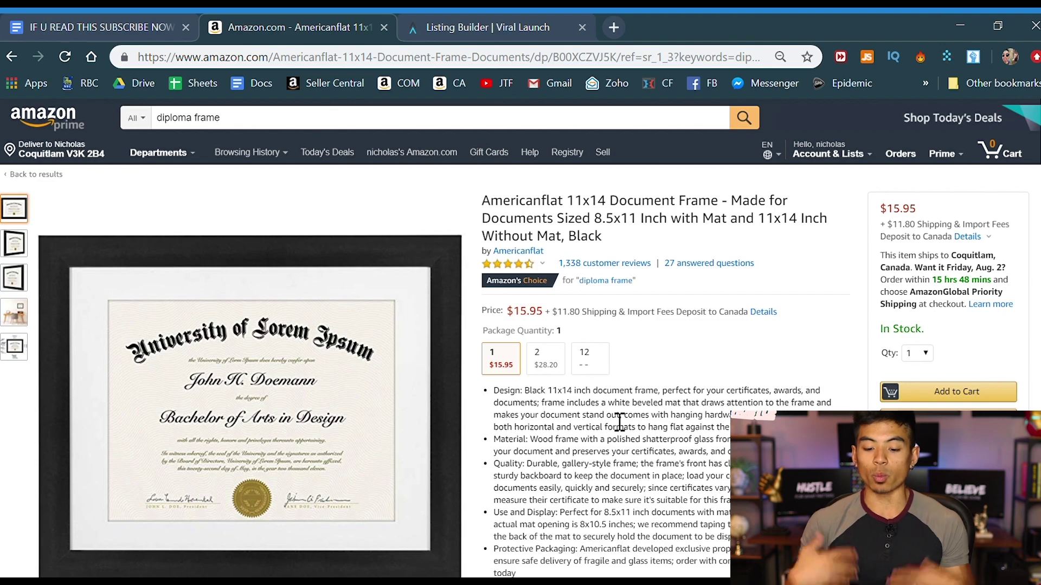
{"action": "scroll", "coordinate": [620, 422], "scroll_direction": "down", "scroll_amount": 1}
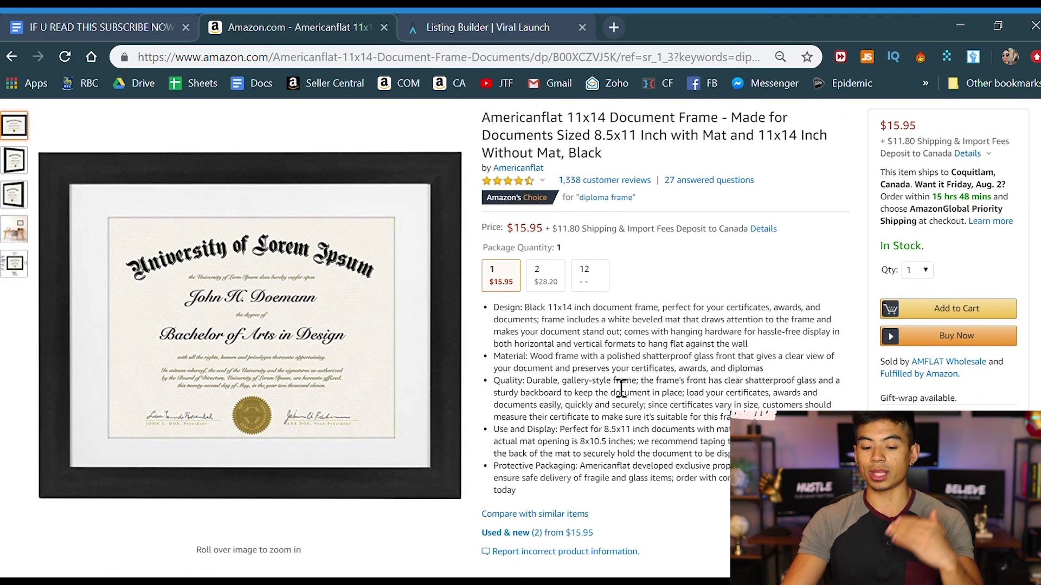
{"action": "scroll", "coordinate": [616, 389], "scroll_direction": "down", "scroll_amount": 1}
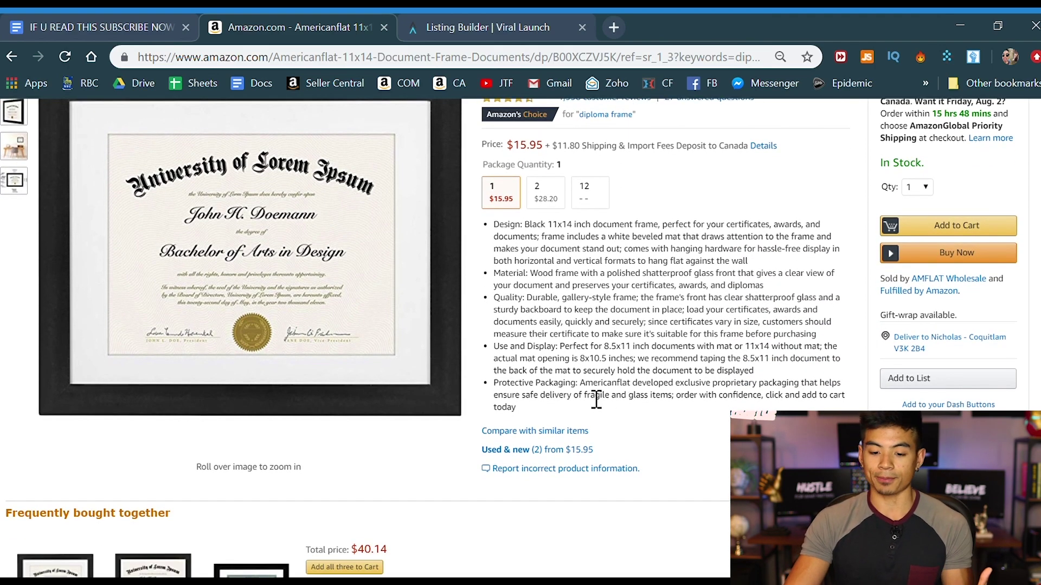
{"action": "scroll", "coordinate": [597, 400], "scroll_direction": "up", "scroll_amount": 2}
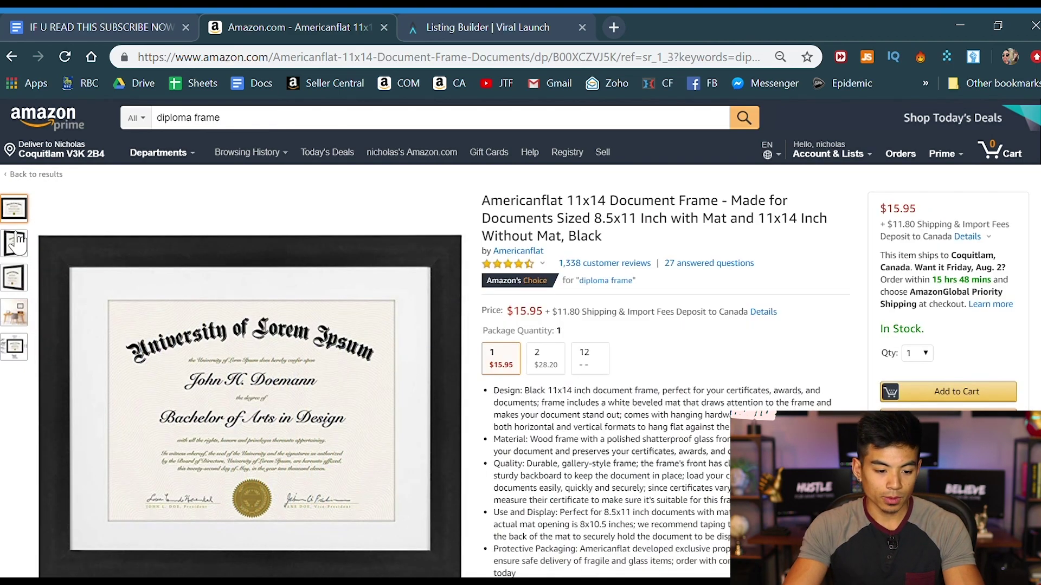
View the listing's photo of the frame above a desk, and return to its main product image.
{"action": "mouse_move", "coordinate": [14, 313]}
{"action": "scroll", "coordinate": [51, 399], "scroll_direction": "down", "scroll_amount": 2}
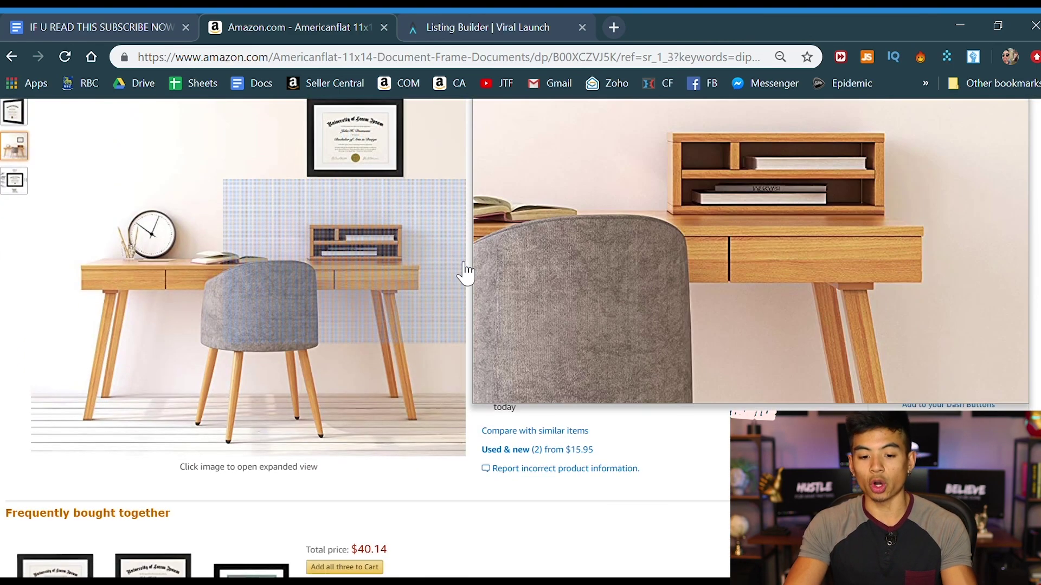
{"action": "scroll", "coordinate": [666, 377], "scroll_direction": "up", "scroll_amount": 1}
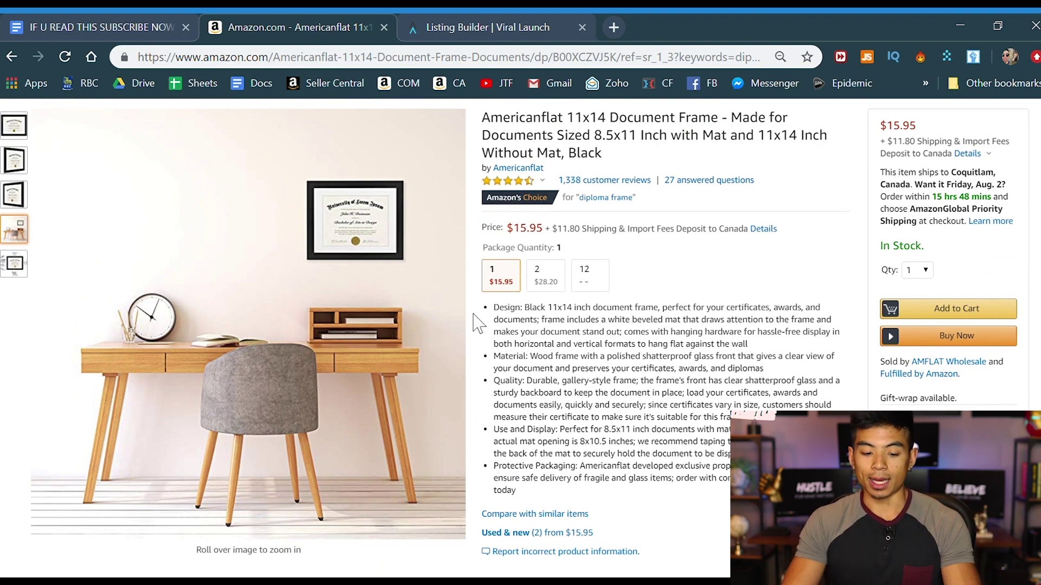
{"action": "mouse_move", "coordinate": [14, 130]}
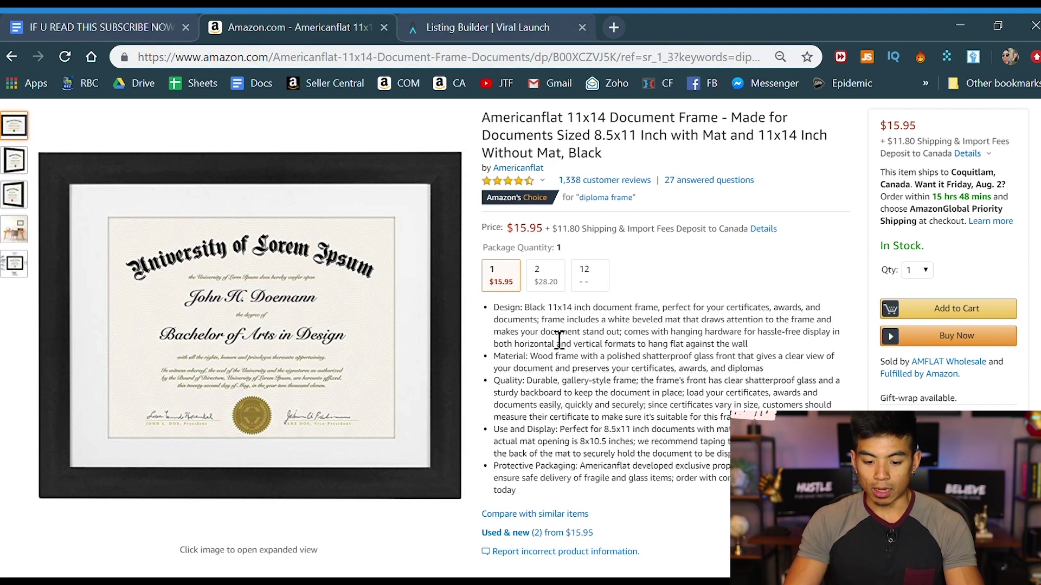
Switch to Viral Launch and open a blank Listing Builder in place of the previously saved one.
{"action": "left_click", "coordinate": [427, 16]}
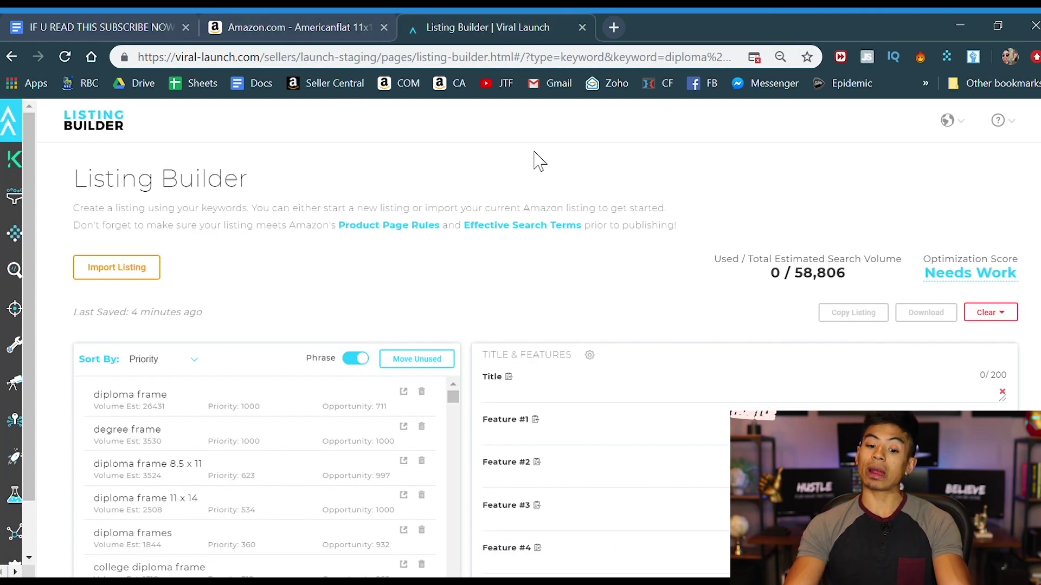
{"action": "mouse_move", "coordinate": [6, 357]}
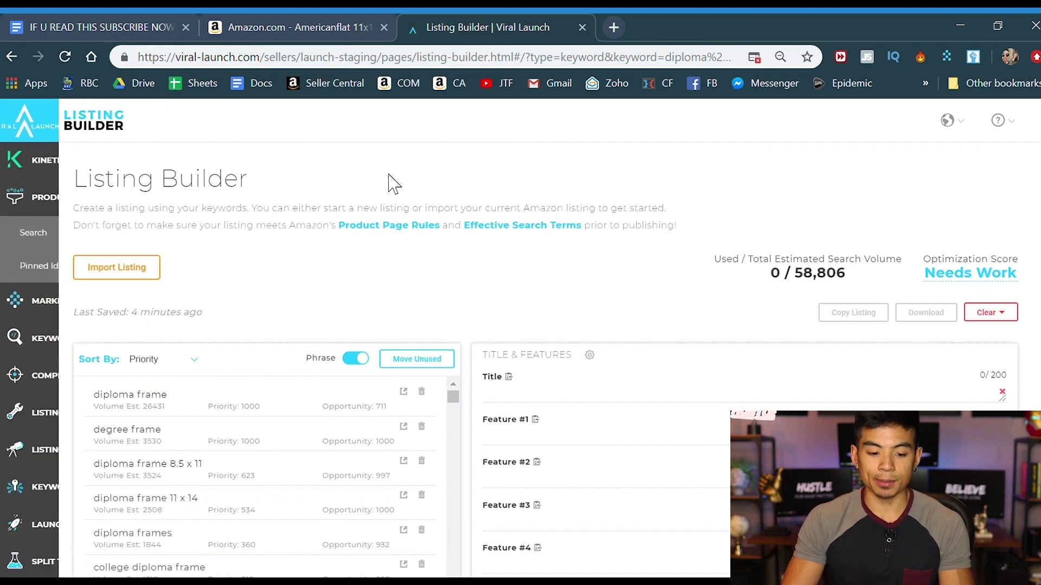
{"action": "mouse_move", "coordinate": [29, 236]}
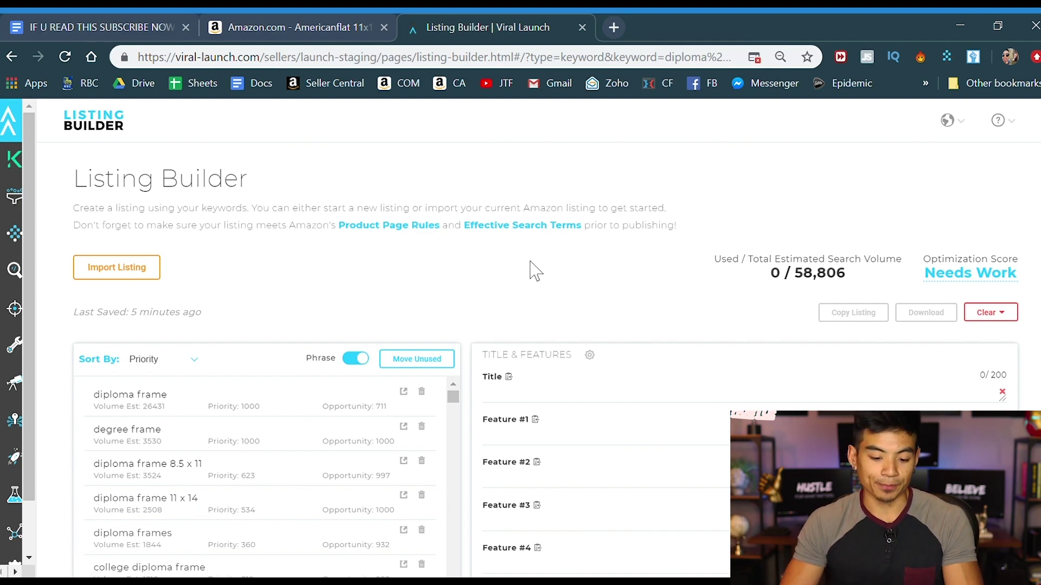
{"action": "key", "text": "alt+Left"}
{"action": "mouse_move", "coordinate": [47, 441]}
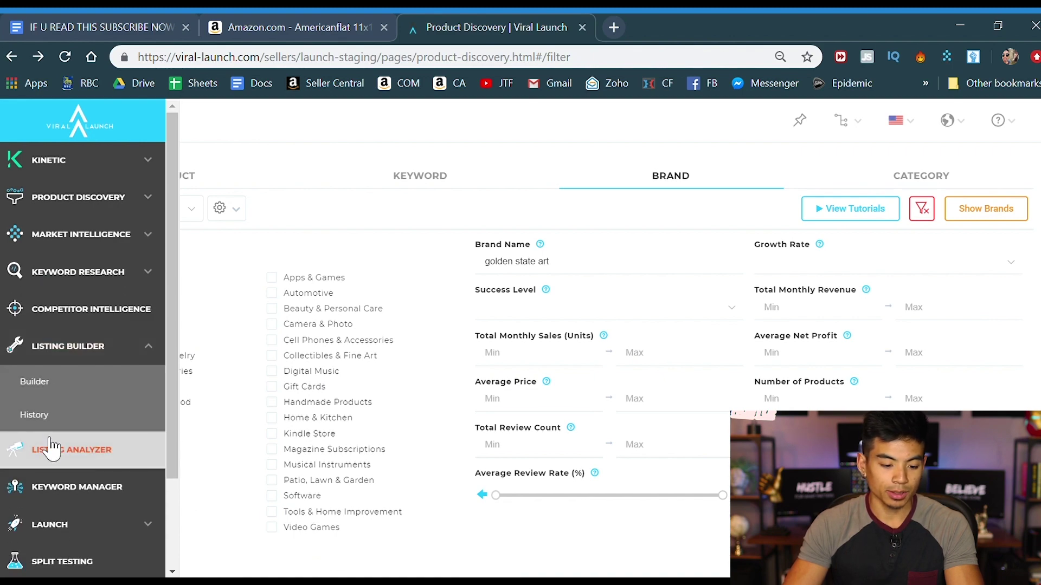
{"action": "left_click", "coordinate": [58, 382]}
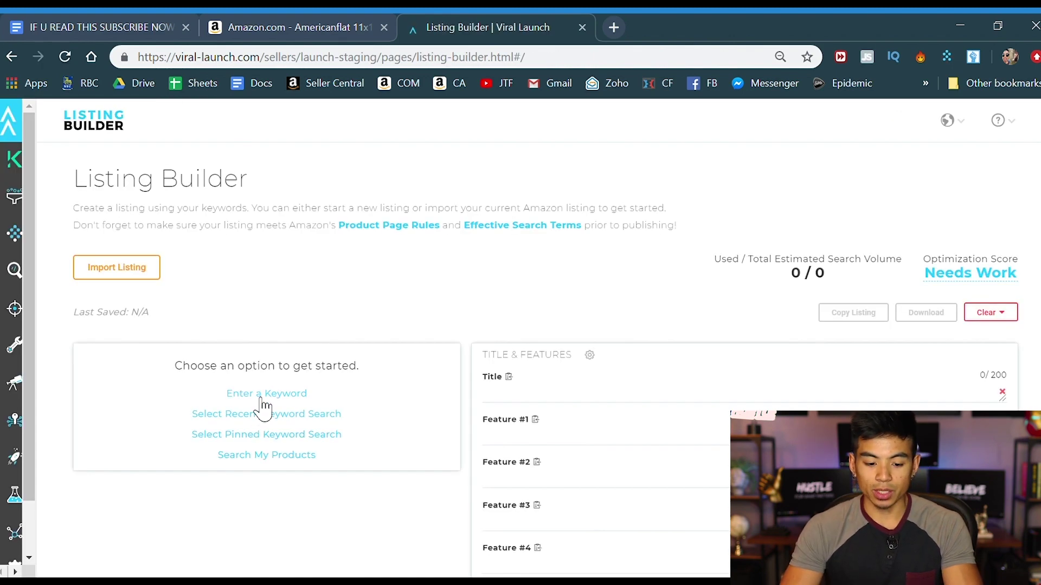
Start the listing from the keyword "diploma frame" and load its related keywords.
{"action": "left_click", "coordinate": [264, 402]}
{"action": "type", "text": "di"}
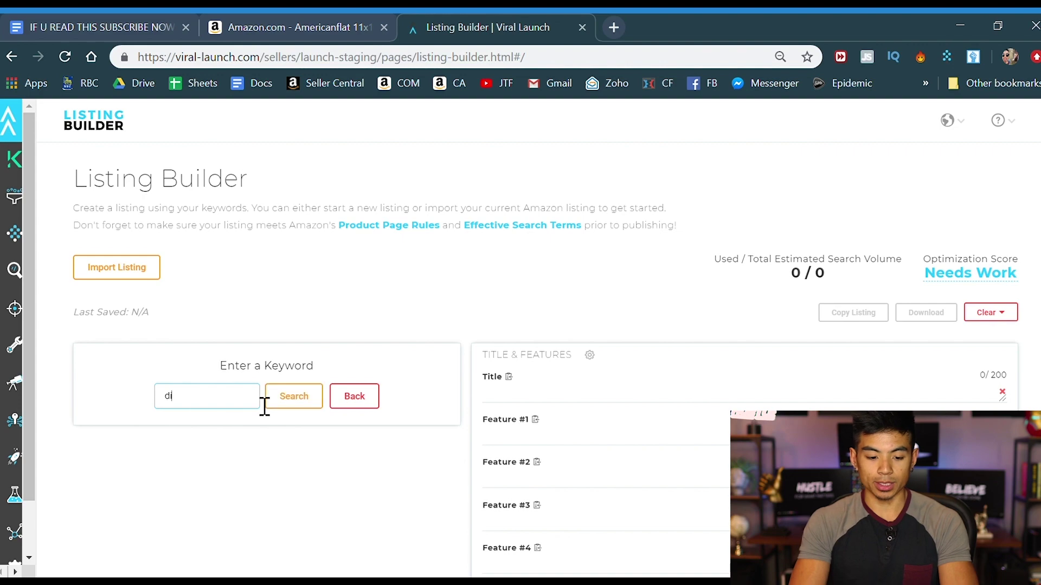
{"action": "type", "text": "ploma frame"}
{"action": "left_click", "coordinate": [287, 405]}
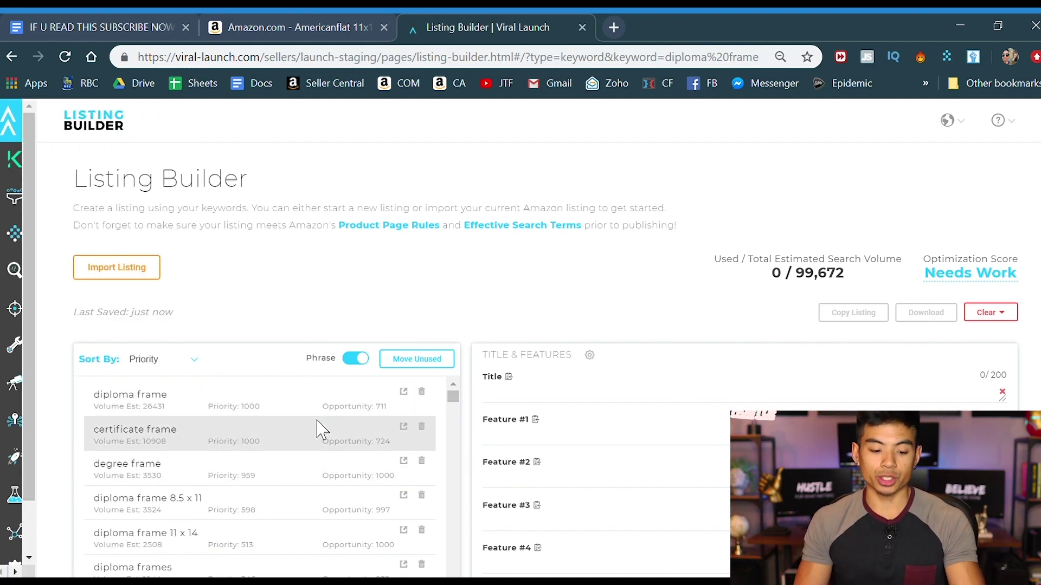
Examine the keyword list with its priorities, the total estimated search volume and the empty title and feature fields.
{"action": "scroll", "coordinate": [244, 412], "scroll_direction": "down", "scroll_amount": 2}
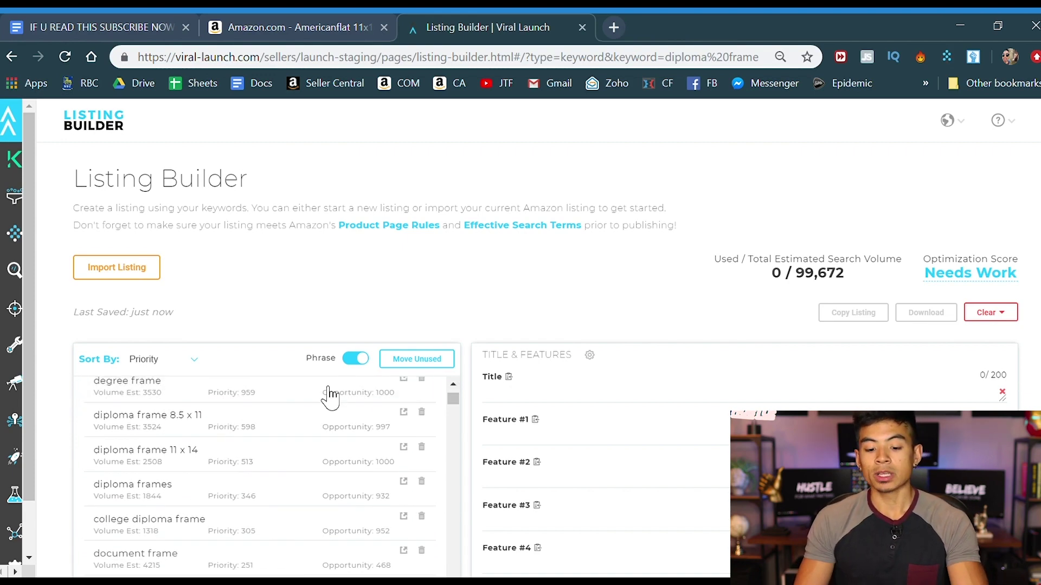
{"action": "scroll", "coordinate": [325, 465], "scroll_direction": "up", "scroll_amount": 2}
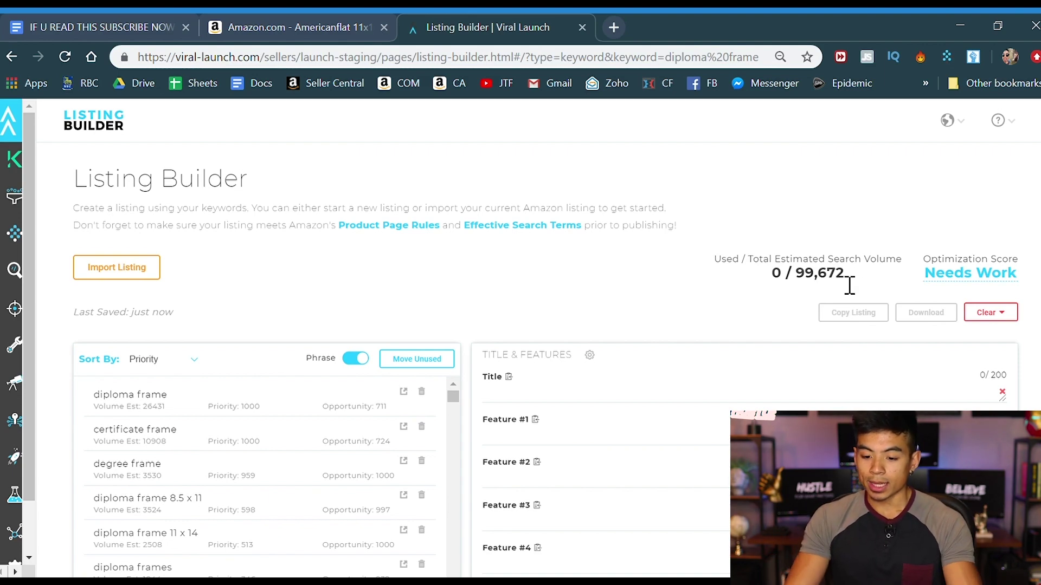
{"action": "left_click_drag", "start_coordinate": [804, 288], "coordinate": [864, 278]}
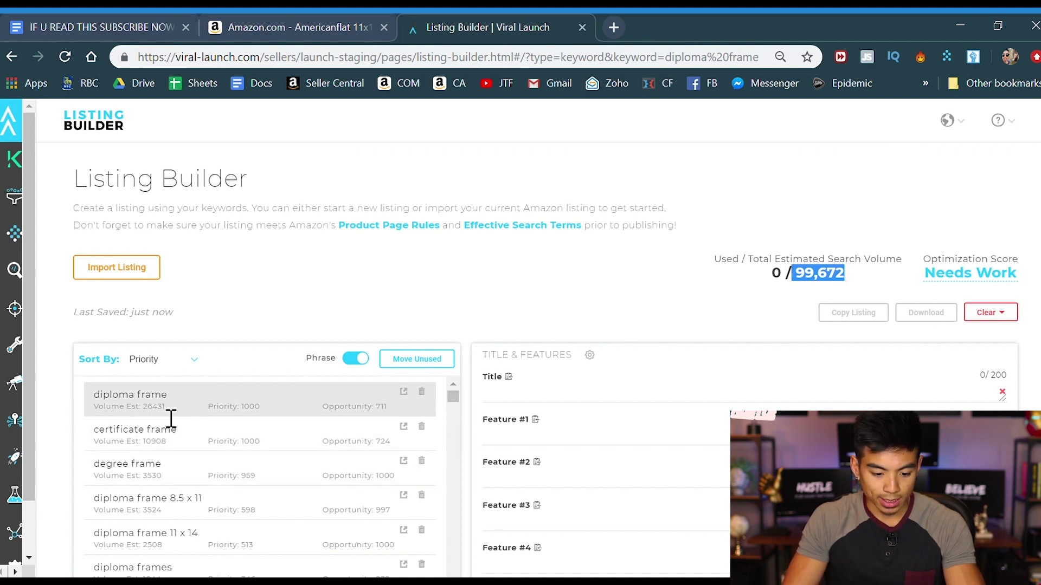
{"action": "left_click", "coordinate": [699, 304]}
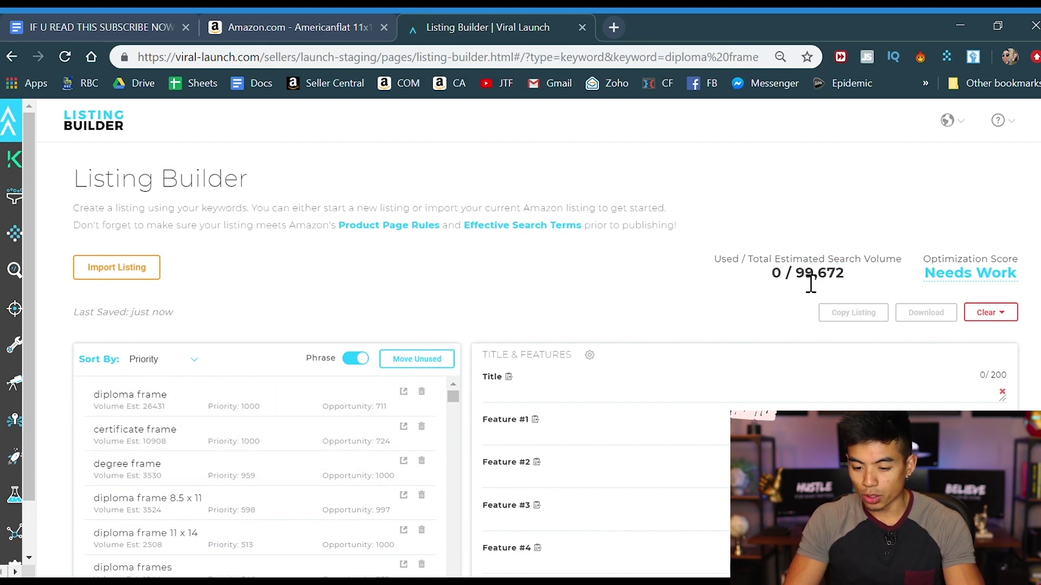
{"action": "scroll", "coordinate": [282, 455], "scroll_direction": "down", "scroll_amount": 15}
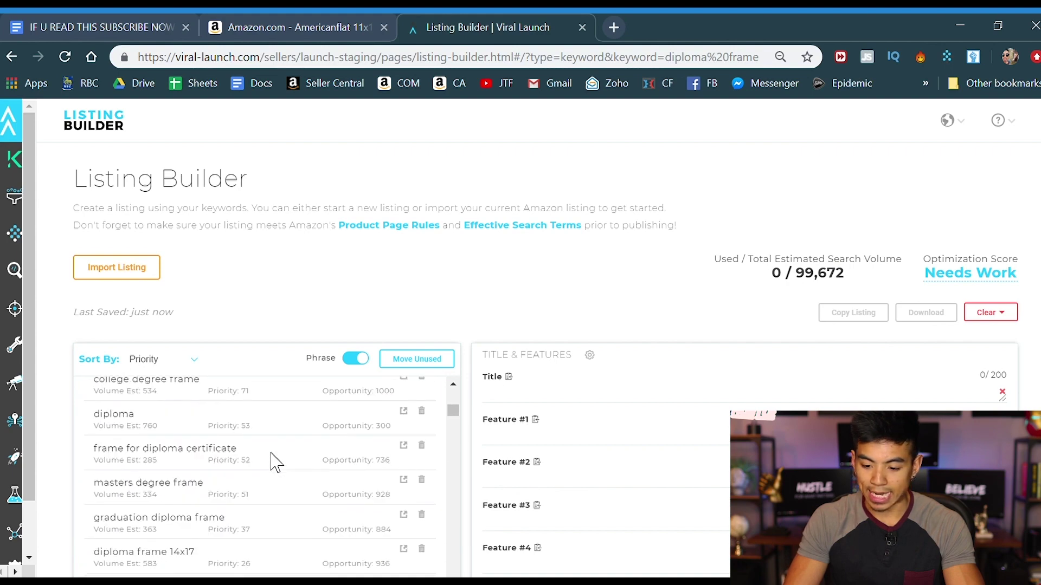
{"action": "scroll", "coordinate": [276, 464], "scroll_direction": "up", "scroll_amount": 15}
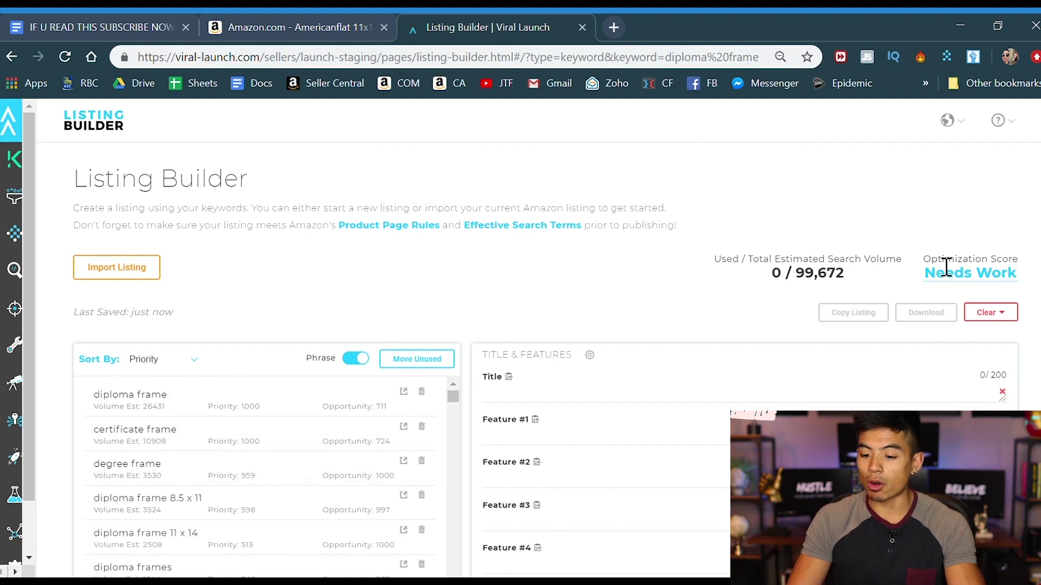
{"action": "scroll", "coordinate": [606, 436], "scroll_direction": "down", "scroll_amount": 1}
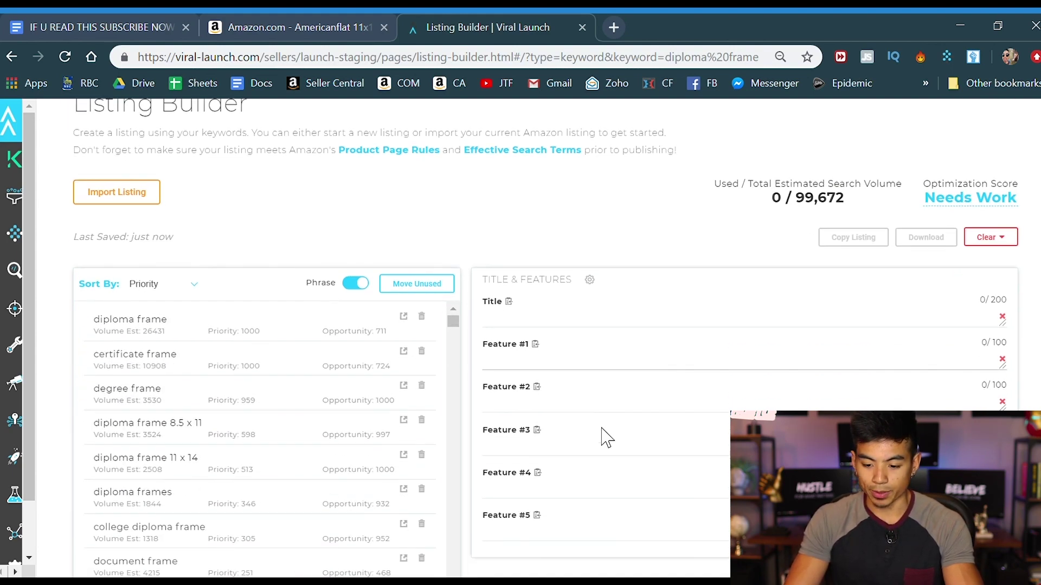
Switch to the Americanflat document frame listing on Amazon and examine the brand name and size wording in its title.
{"action": "left_click", "coordinate": [321, 21]}
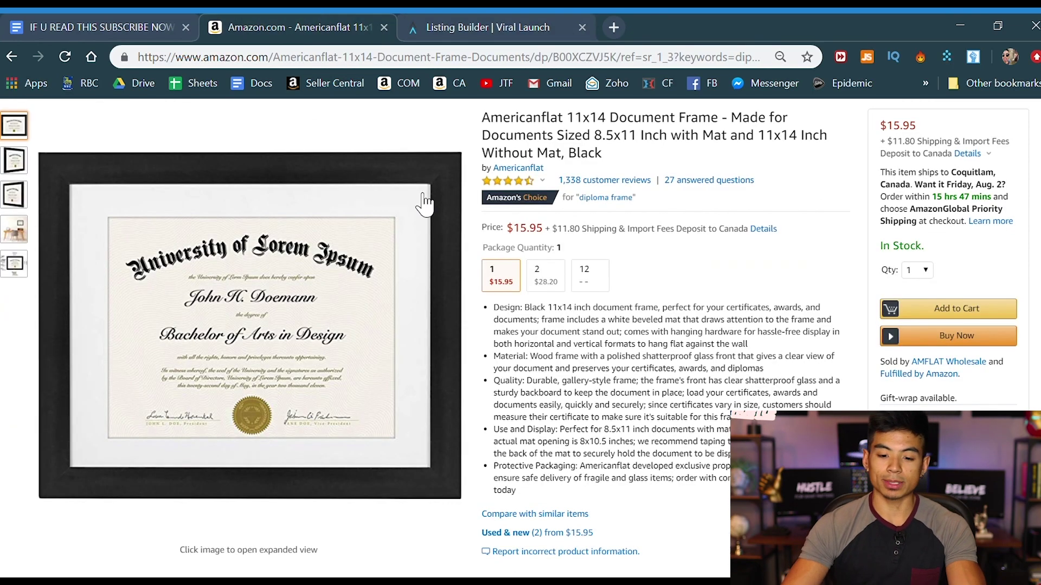
{"action": "scroll", "coordinate": [424, 203], "scroll_direction": "up", "scroll_amount": 1}
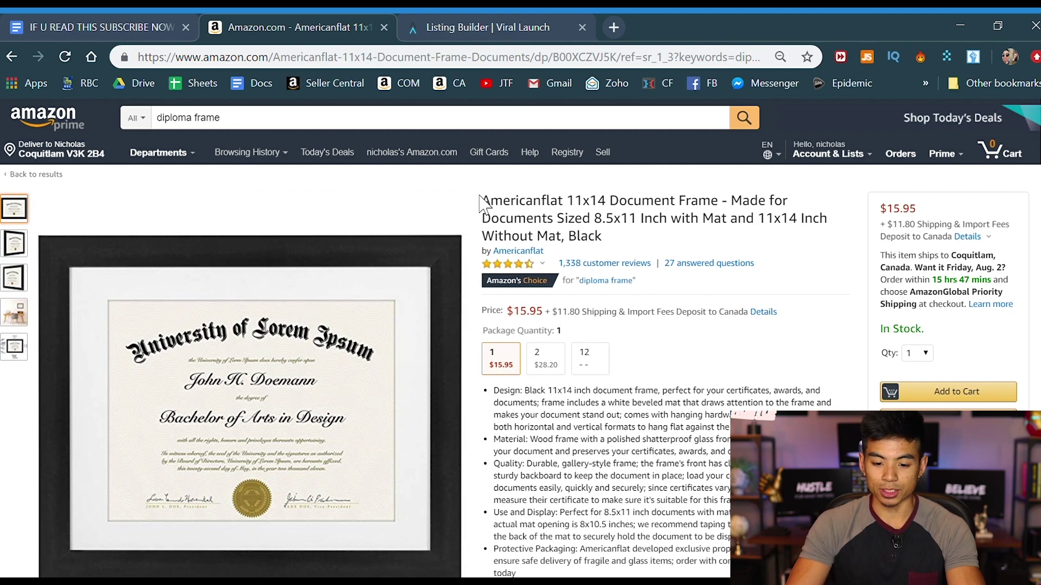
{"action": "left_click_drag", "start_coordinate": [481, 201], "coordinate": [569, 211]}
{"action": "left_click", "coordinate": [583, 210]}
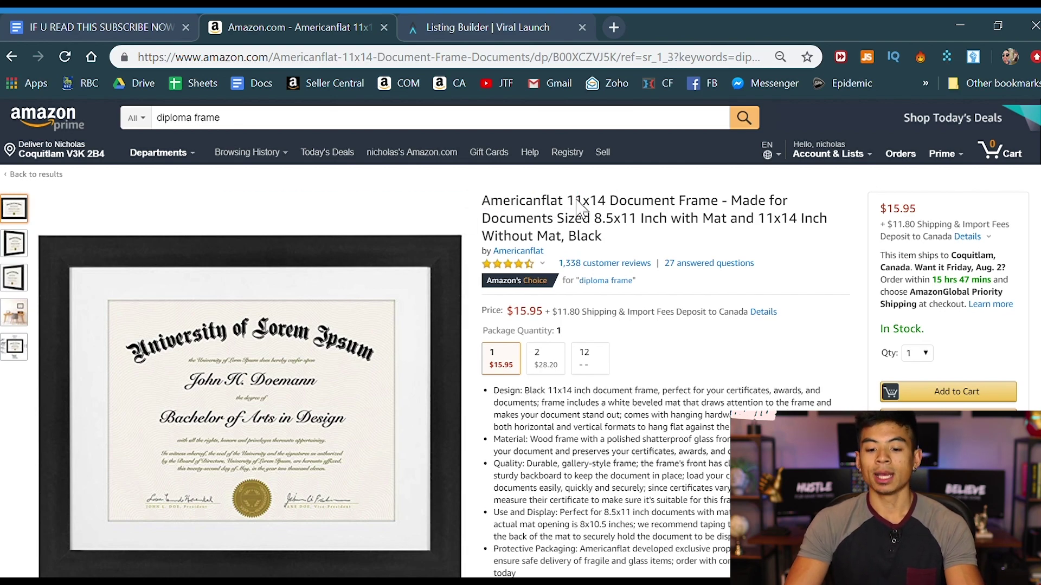
{"action": "left_click", "coordinate": [543, 202]}
{"action": "left_click", "coordinate": [584, 211]}
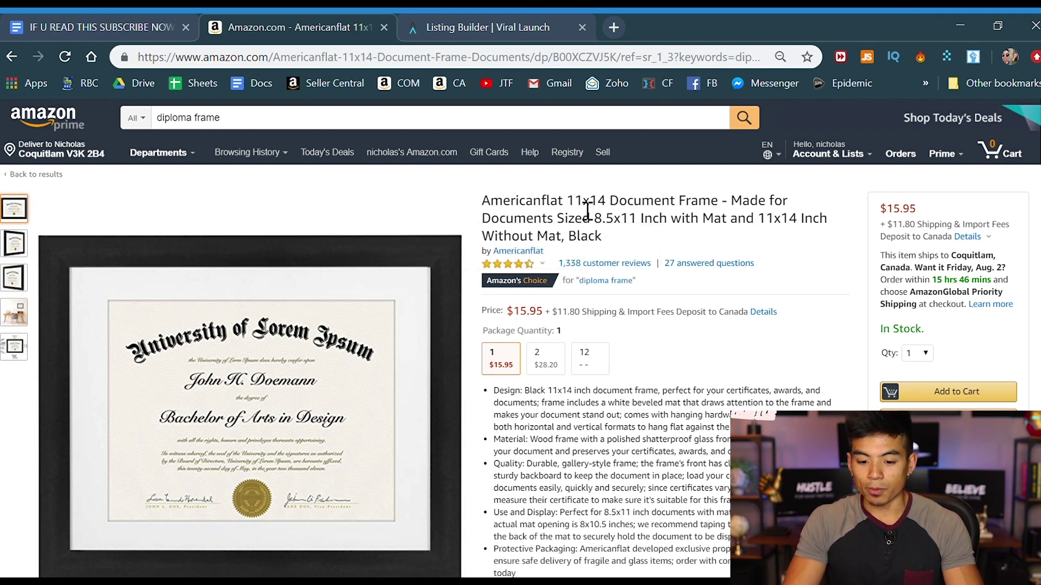
{"action": "left_click_drag", "start_coordinate": [582, 211], "coordinate": [783, 235]}
{"action": "left_click", "coordinate": [681, 231]}
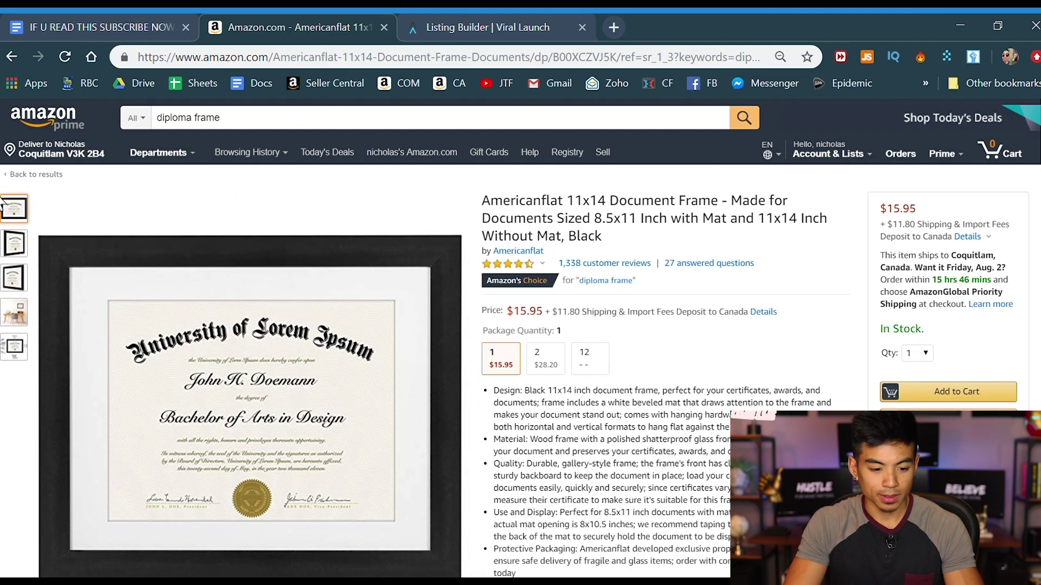
Return to the Amazon diploma frame search results and compare the competing listings' titles, prices, ratings and sales ranks.
{"action": "key", "text": "alt+Left"}
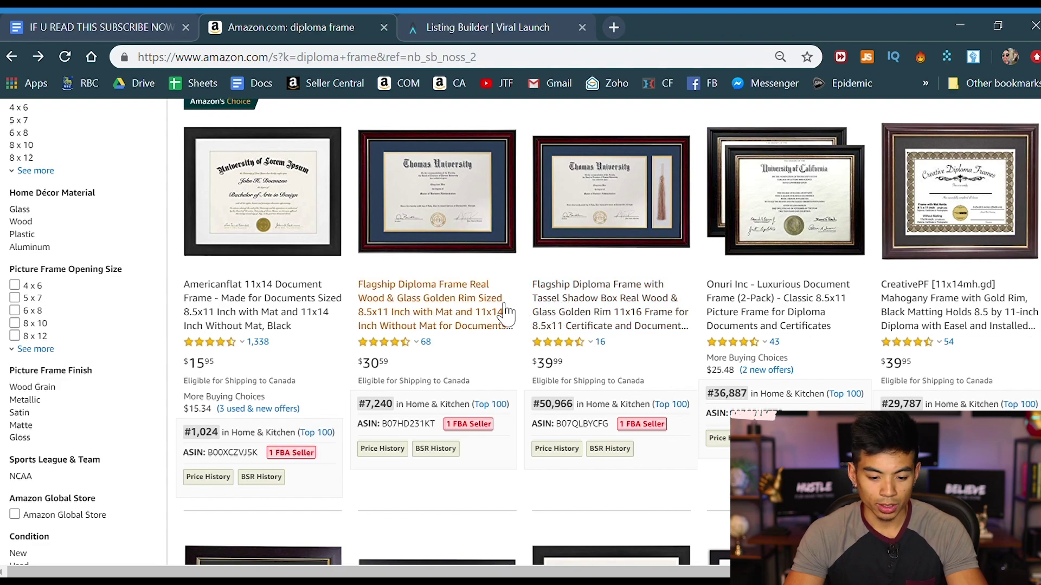
{"action": "scroll", "coordinate": [507, 311], "scroll_direction": "down", "scroll_amount": 3}
{"action": "scroll", "coordinate": [481, 309], "scroll_direction": "up", "scroll_amount": 10}
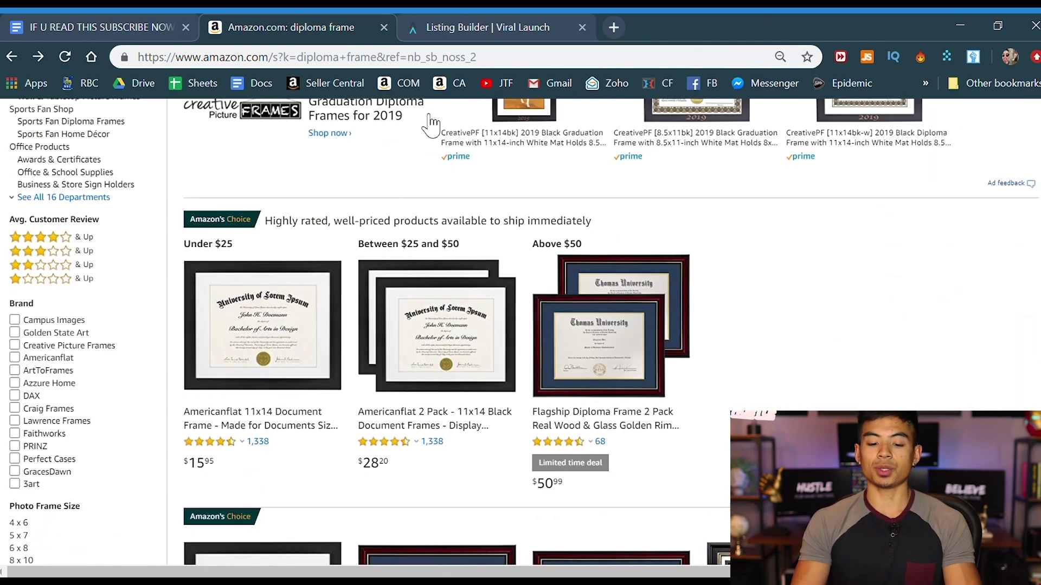
{"action": "scroll", "coordinate": [431, 124], "scroll_direction": "up", "scroll_amount": 3}
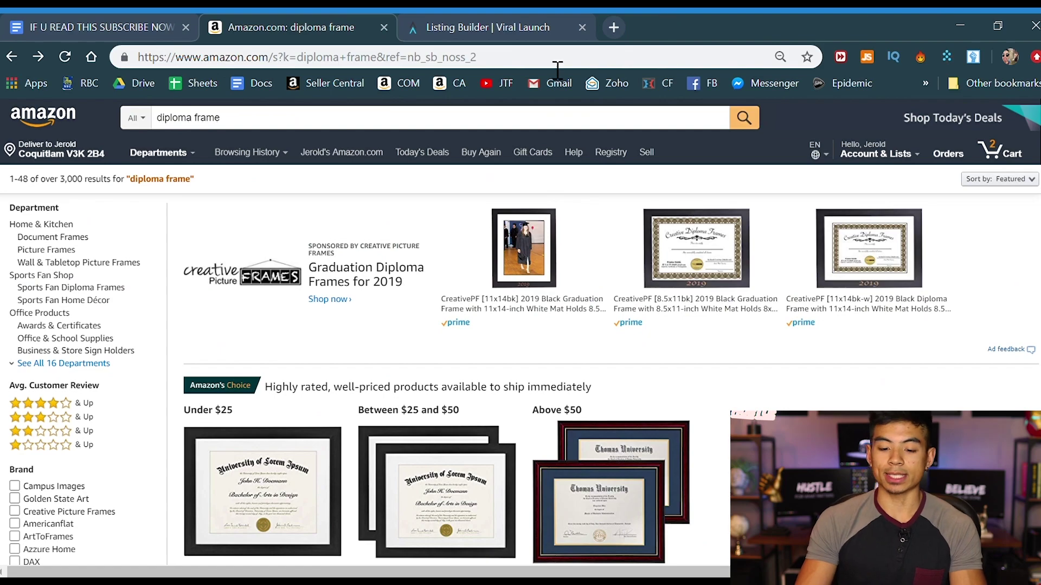
{"action": "scroll", "coordinate": [506, 260], "scroll_direction": "down", "scroll_amount": 6}
{"action": "scroll", "coordinate": [482, 327], "scroll_direction": "down", "scroll_amount": 3}
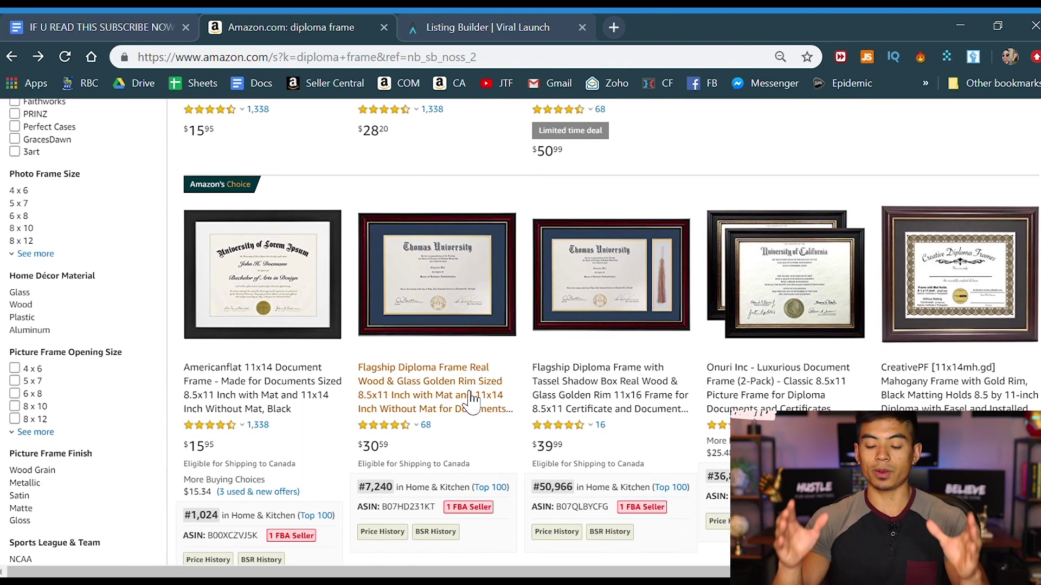
{"action": "scroll", "coordinate": [471, 398], "scroll_direction": "down", "scroll_amount": 4}
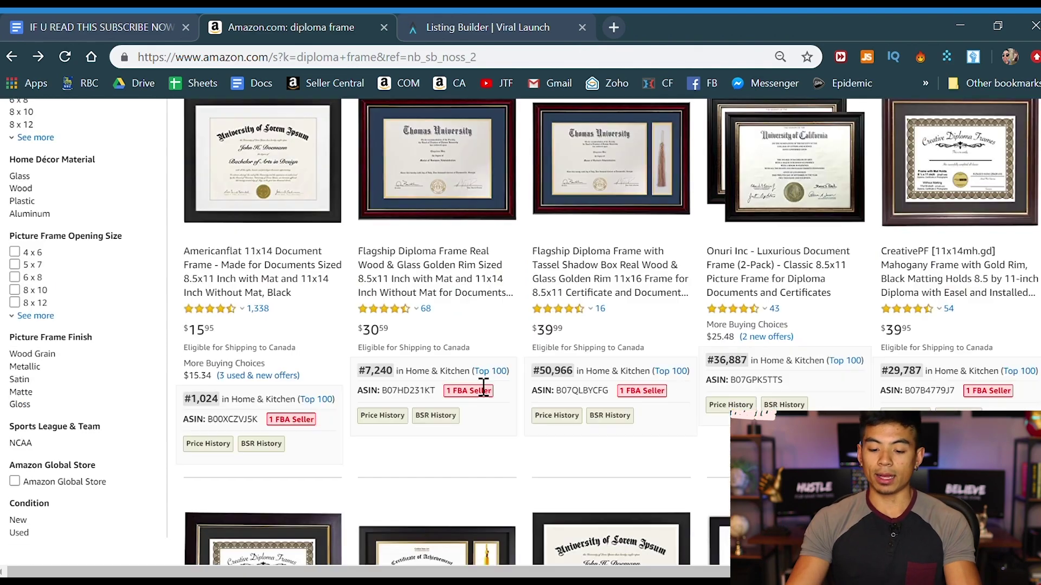
{"action": "scroll", "coordinate": [516, 353], "scroll_direction": "up", "scroll_amount": 1}
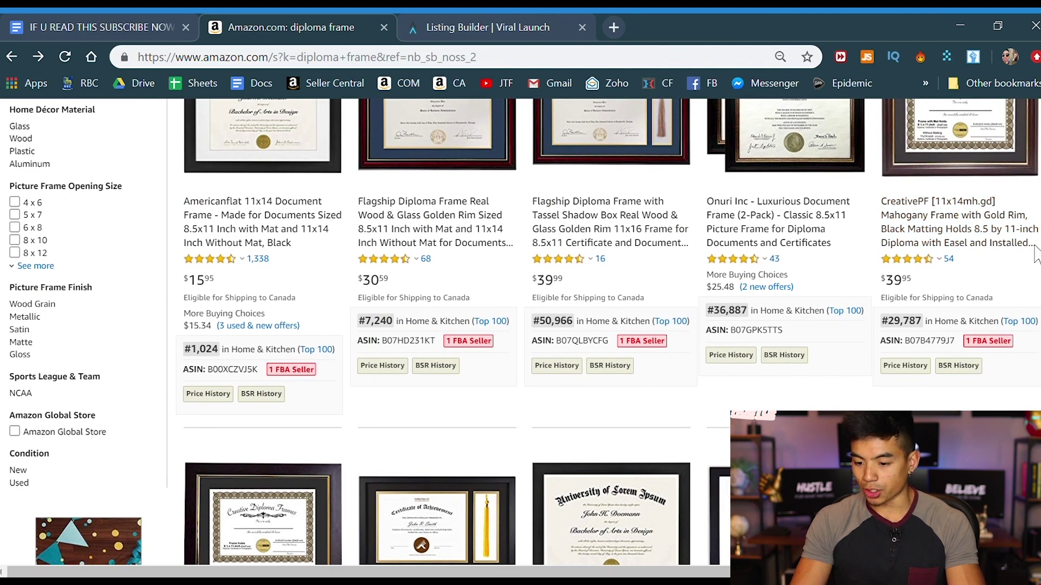
{"action": "scroll", "coordinate": [981, 334], "scroll_direction": "up", "scroll_amount": 1}
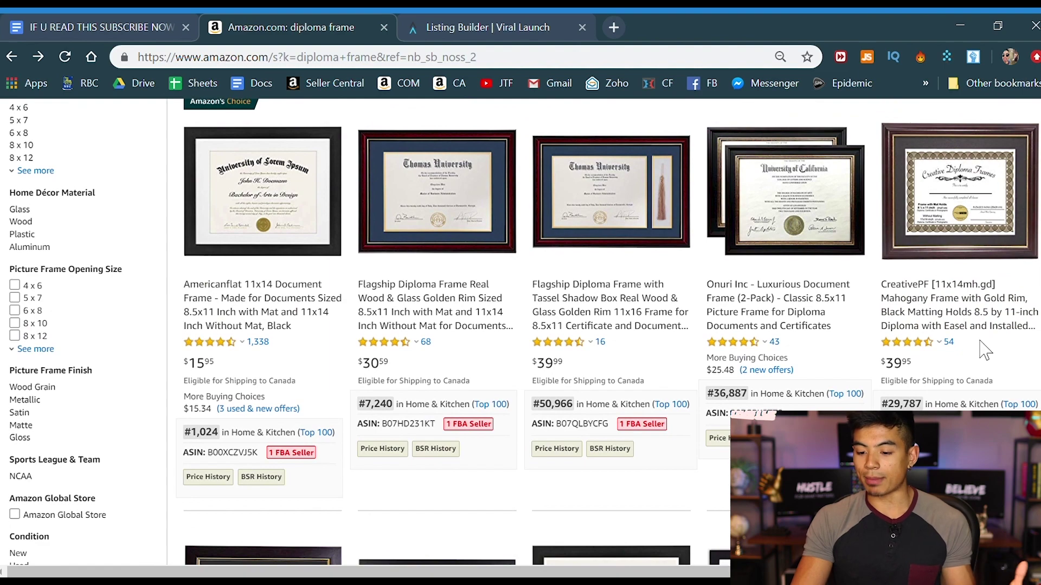
{"action": "mouse_move", "coordinate": [924, 353]}
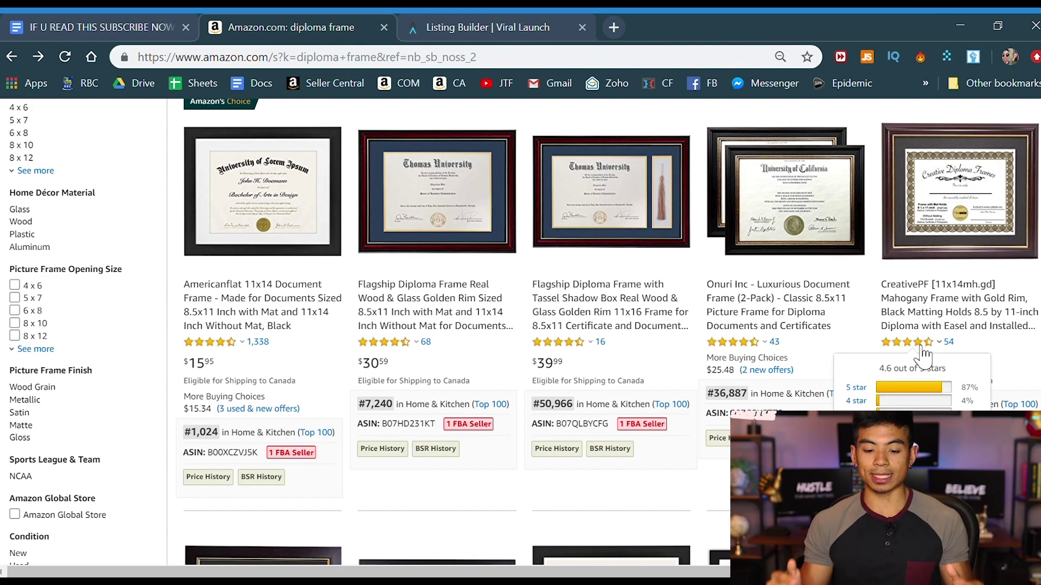
{"action": "scroll", "coordinate": [924, 355], "scroll_direction": "down", "scroll_amount": 9}
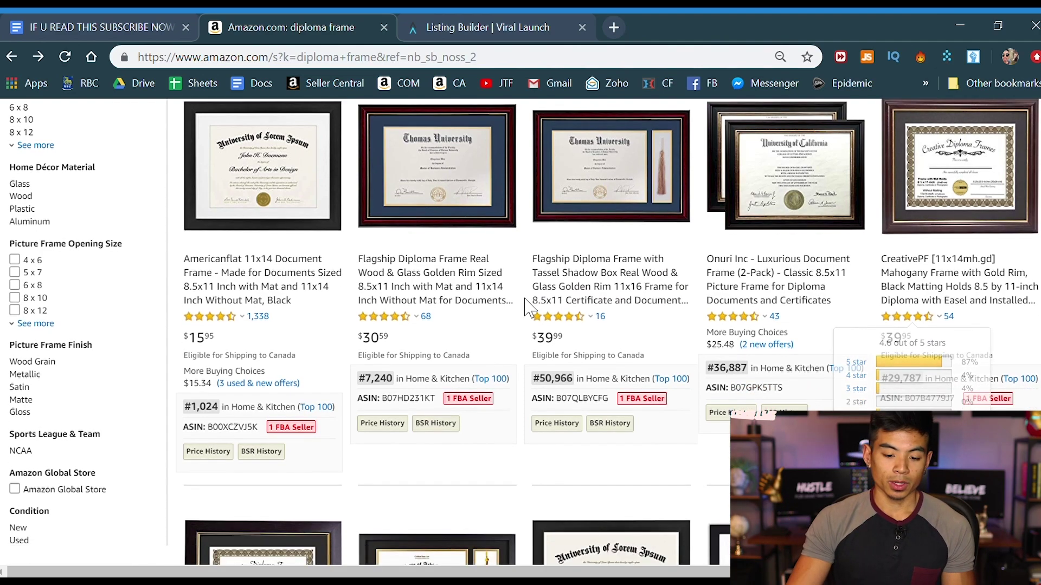
{"action": "scroll", "coordinate": [423, 179], "scroll_direction": "up", "scroll_amount": 6}
Switch to the Viral Launch Listing Builder and review the further diploma frame keywords by priority.
{"action": "left_click", "coordinate": [471, 17]}
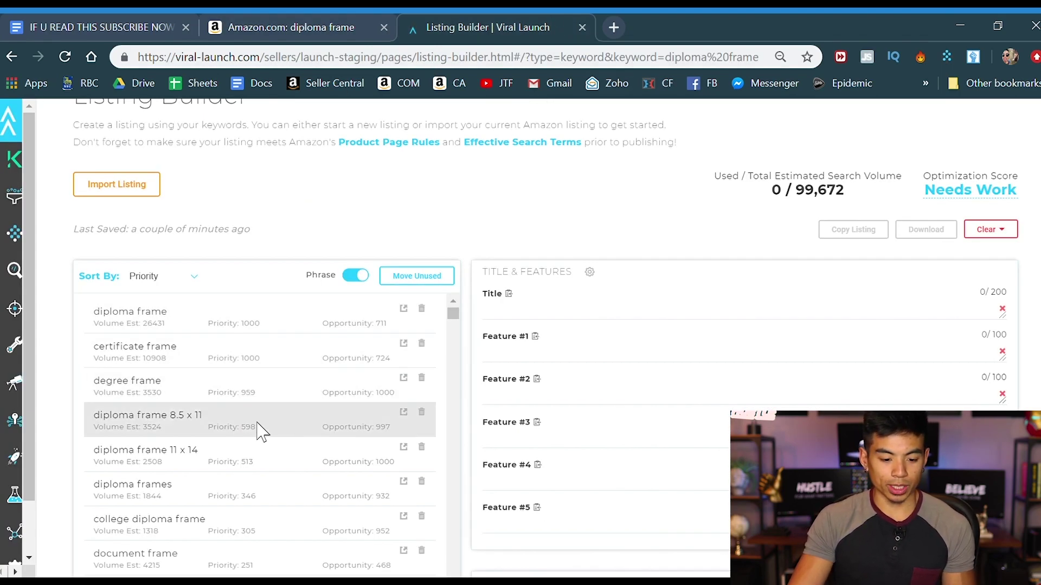
{"action": "scroll", "coordinate": [244, 458], "scroll_direction": "down", "scroll_amount": 2}
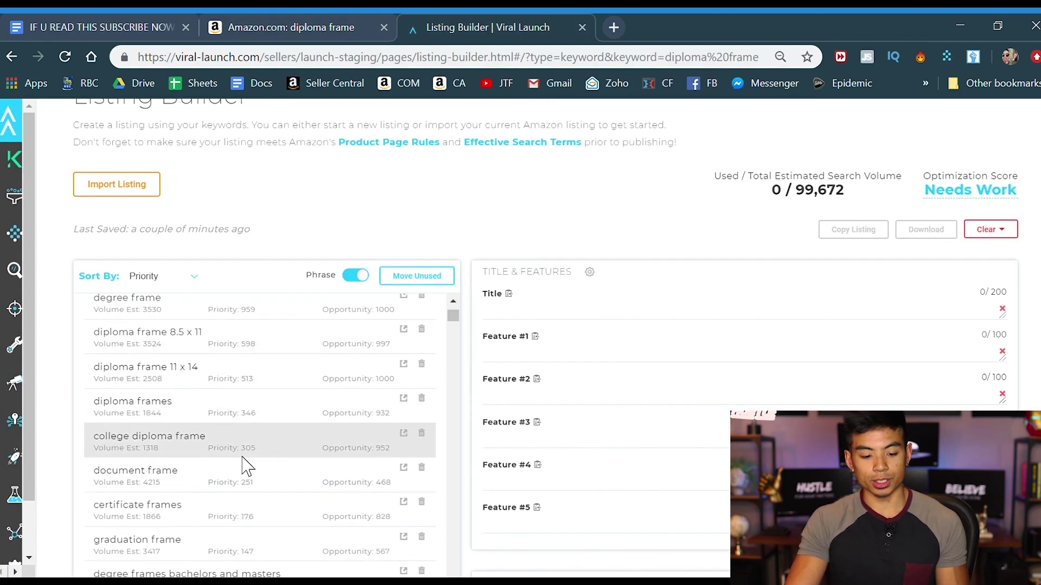
{"action": "scroll", "coordinate": [239, 495], "scroll_direction": "down", "scroll_amount": 2}
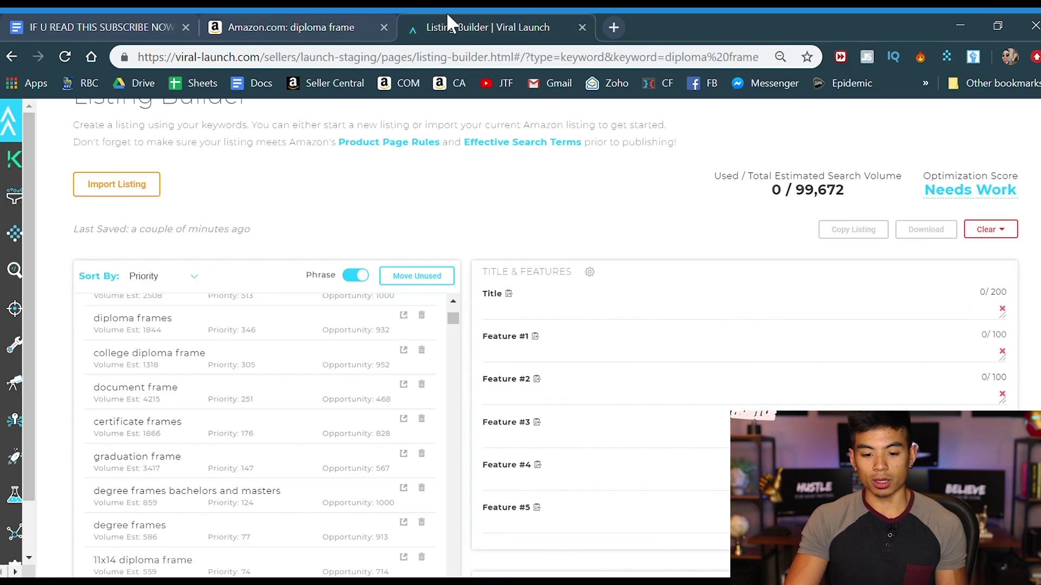
Switch to the Amazon search results and open the Flagship Diploma Frame with Tassel Shadow Box listing.
{"action": "left_click", "coordinate": [346, 16]}
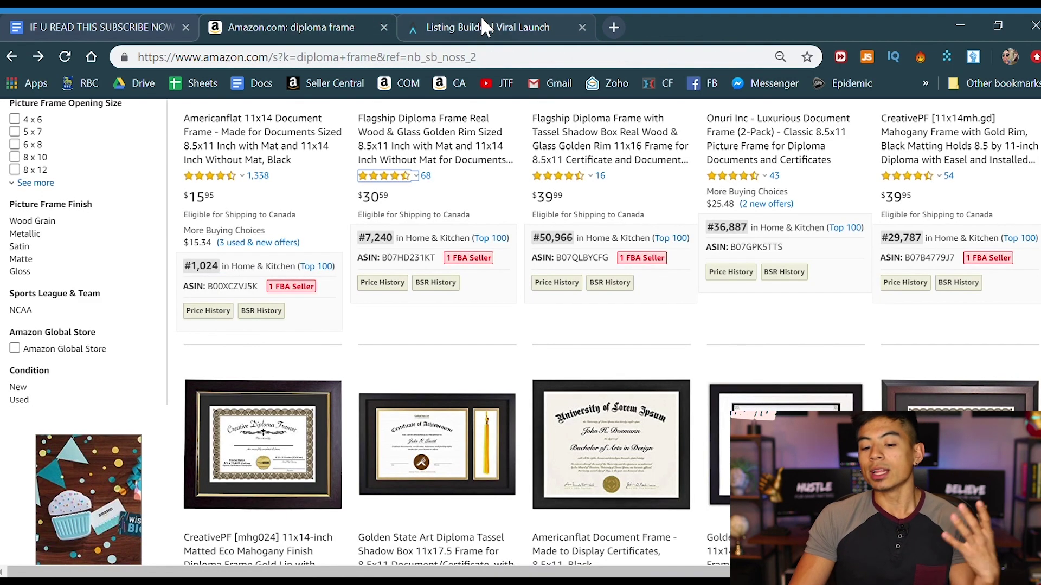
{"action": "scroll", "coordinate": [511, 337], "scroll_direction": "up", "scroll_amount": 2}
{"action": "scroll", "coordinate": [522, 338], "scroll_direction": "down", "scroll_amount": 5}
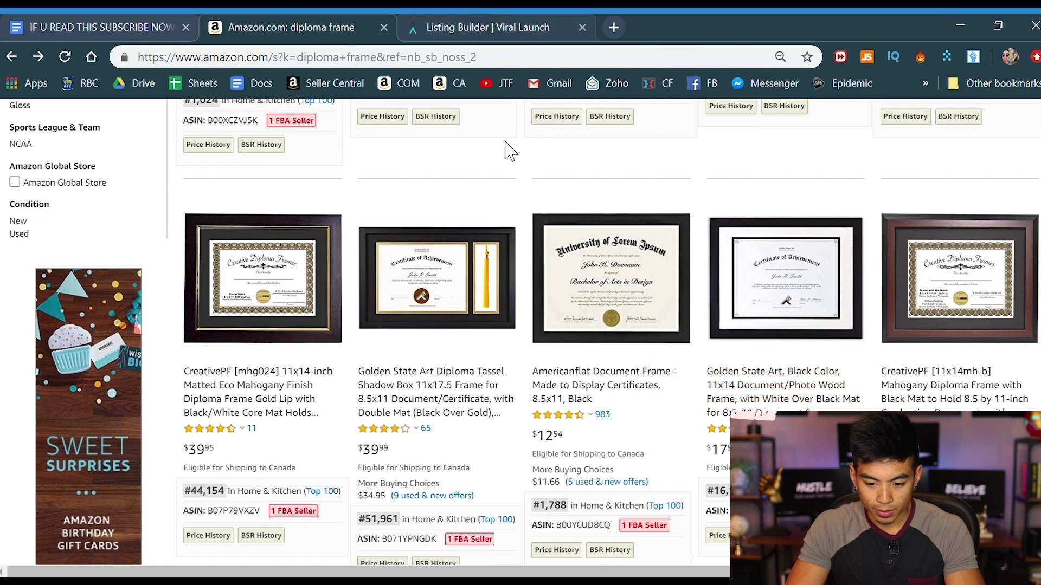
{"action": "scroll", "coordinate": [607, 412], "scroll_direction": "up", "scroll_amount": 8}
{"action": "left_click", "coordinate": [613, 404]}
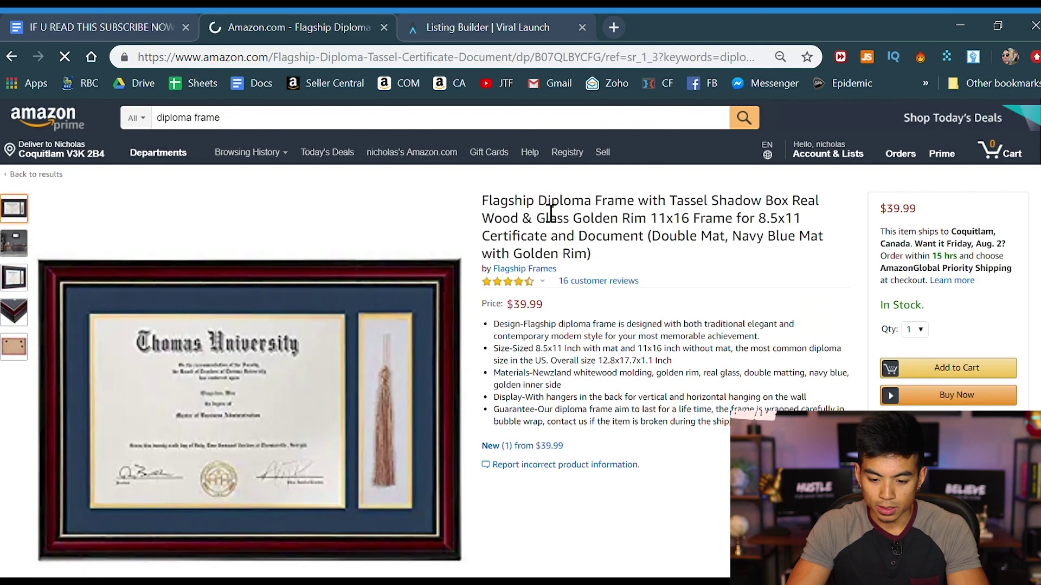
Copy the Flagship listing's title from "Diploma Frame" through "Certificate and Document" and paste it into the Listing Builder's Title.
{"action": "left_click_drag", "start_coordinate": [637, 202], "coordinate": [538, 202]}
{"action": "left_click_drag", "start_coordinate": [681, 214], "coordinate": [645, 238]}
{"action": "key", "text": "ctrl+c"}
{"action": "left_click", "coordinate": [488, 27]}
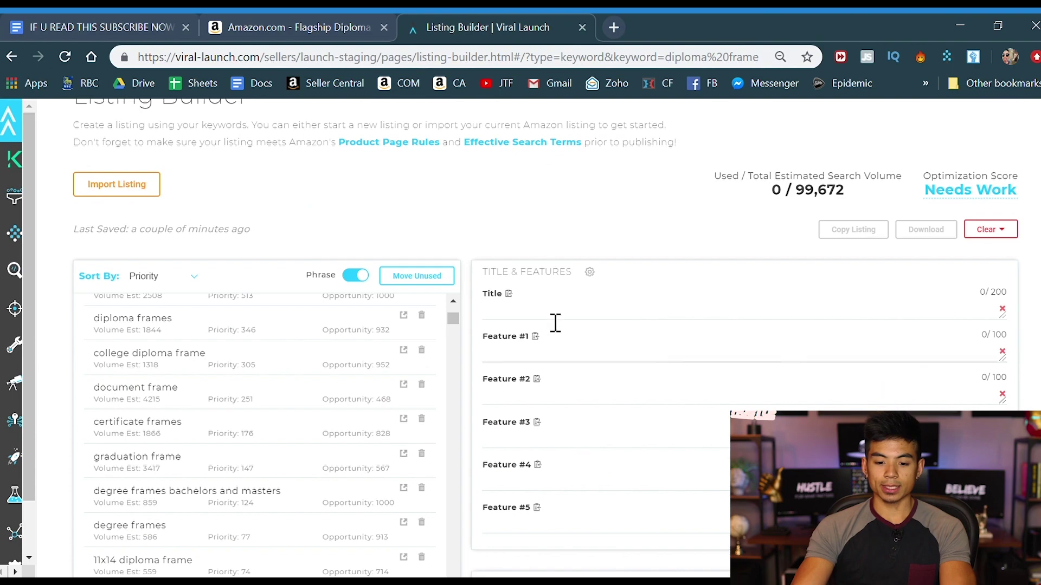
{"action": "left_click", "coordinate": [566, 321]}
{"action": "key", "text": "ctrl+v"}
{"action": "scroll", "coordinate": [573, 325], "scroll_direction": "up", "scroll_amount": 2}
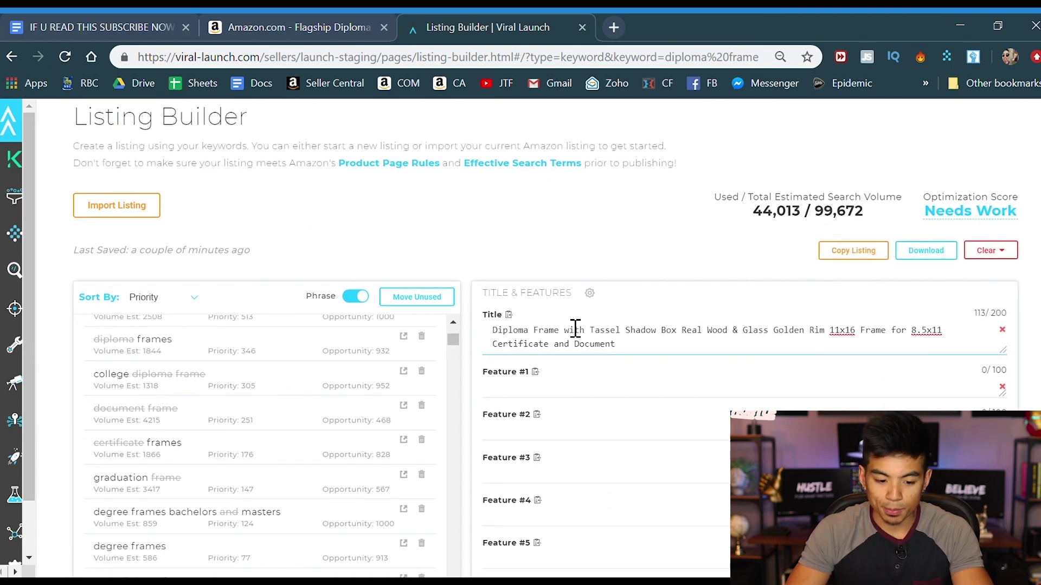
Examine the keyword list by priority to see which phrases the pasted title already covers and which remain unused.
{"action": "scroll", "coordinate": [146, 505], "scroll_direction": "up", "scroll_amount": 3}
{"action": "scroll", "coordinate": [960, 217], "scroll_direction": "down", "scroll_amount": 2}
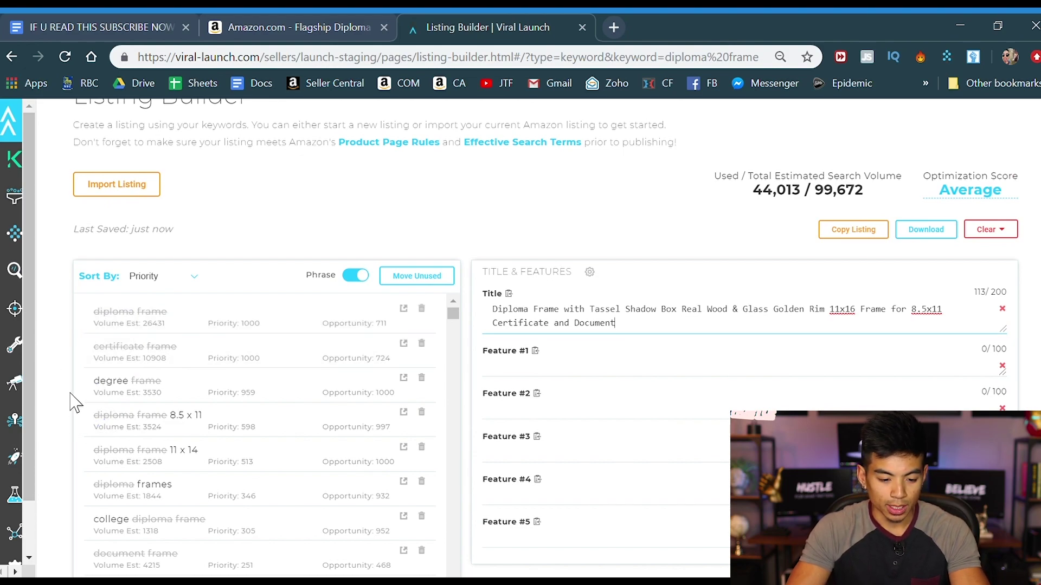
{"action": "scroll", "coordinate": [174, 501], "scroll_direction": "down", "scroll_amount": 2}
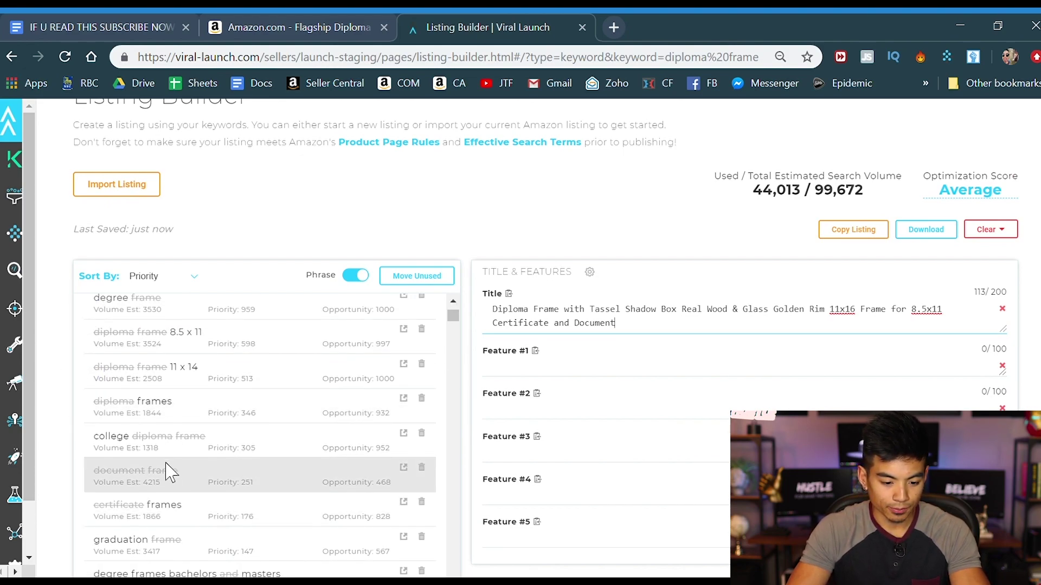
{"action": "scroll", "coordinate": [152, 434], "scroll_direction": "up", "scroll_amount": 2}
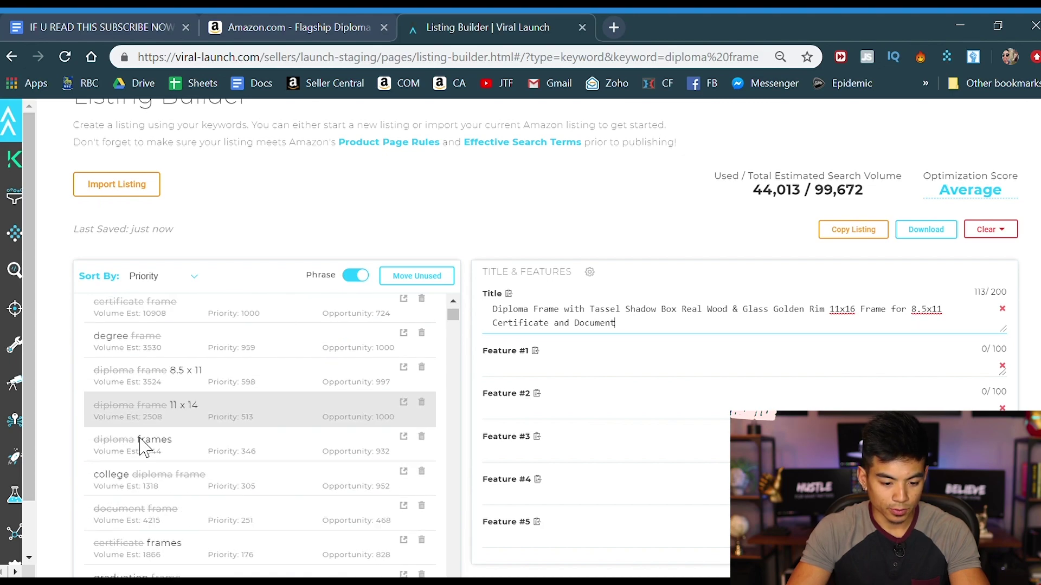
{"action": "scroll", "coordinate": [154, 461], "scroll_direction": "down", "scroll_amount": 5}
{"action": "scroll", "coordinate": [157, 477], "scroll_direction": "up", "scroll_amount": 5}
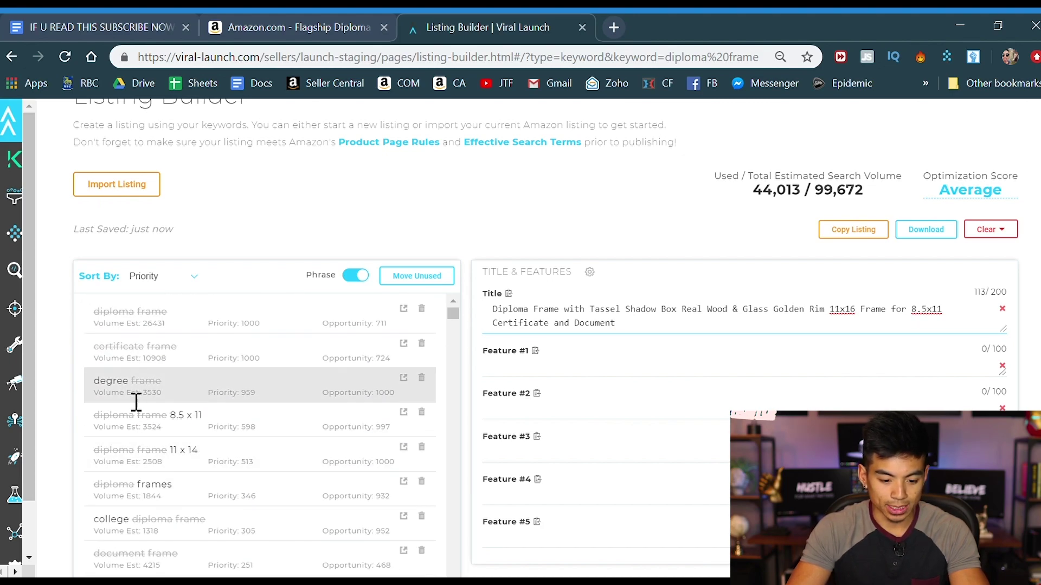
{"action": "scroll", "coordinate": [163, 422], "scroll_direction": "down", "scroll_amount": 5}
{"action": "scroll", "coordinate": [316, 425], "scroll_direction": "down", "scroll_amount": 2}
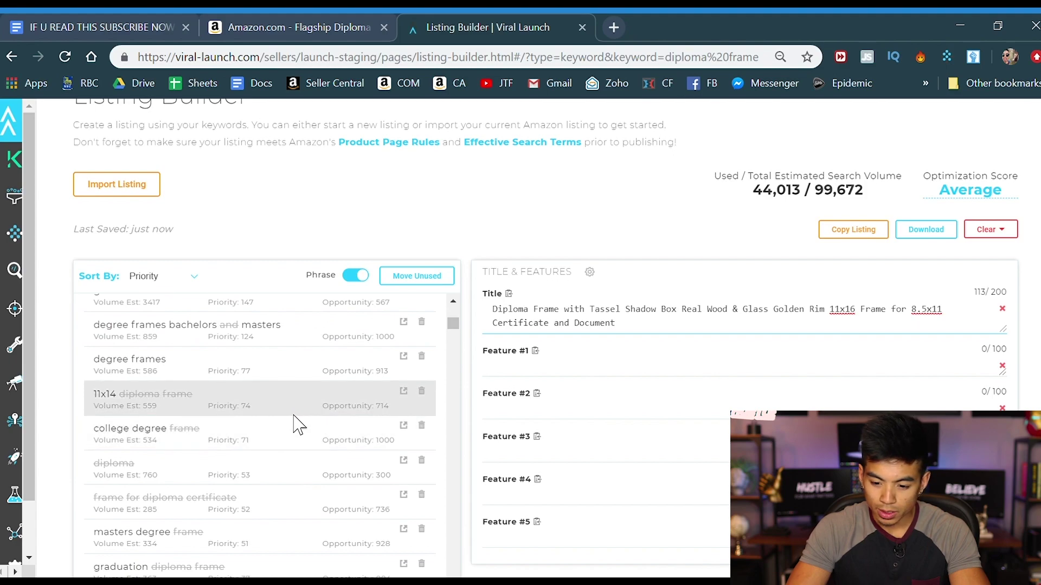
{"action": "scroll", "coordinate": [230, 448], "scroll_direction": "down", "scroll_amount": 3}
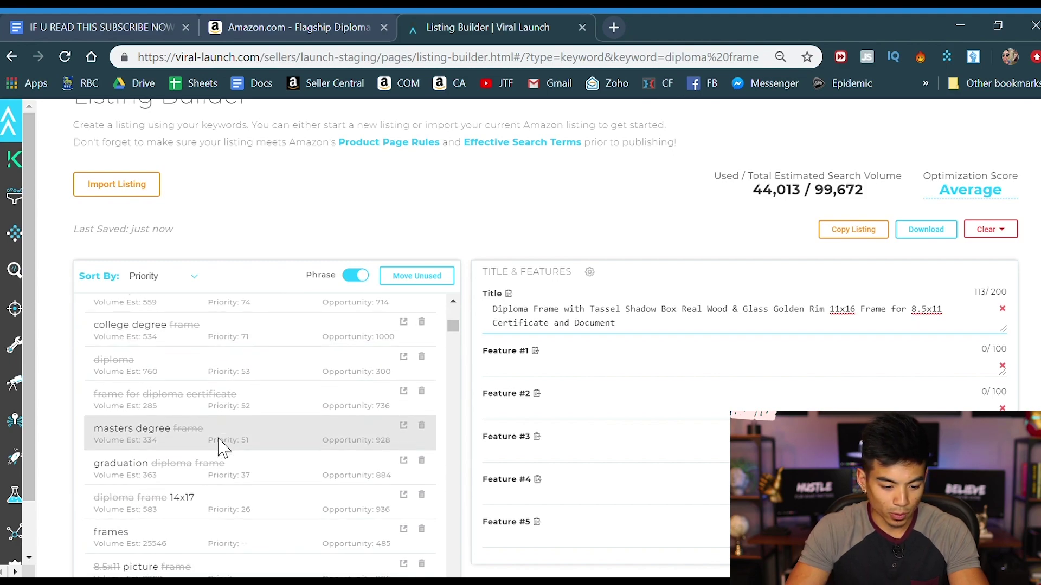
{"action": "scroll", "coordinate": [223, 448], "scroll_direction": "down", "scroll_amount": 2}
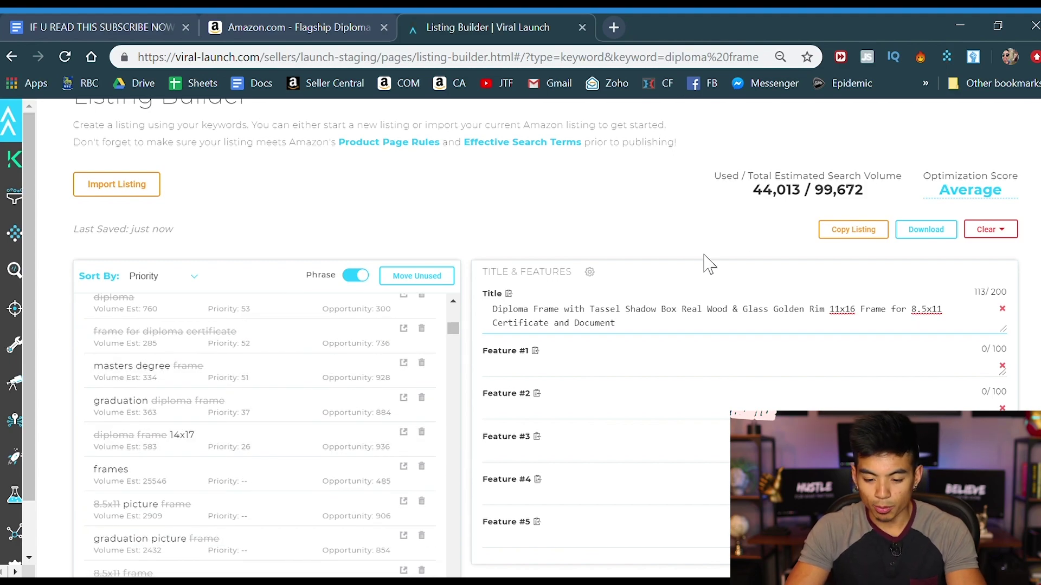
In the title, replace "Shadow Box" with a hyphen and move "8.5x11" to directly after "Tassel".
{"action": "left_click_drag", "start_coordinate": [679, 318], "coordinate": [627, 320]}
{"action": "key", "text": "BackSpace"}
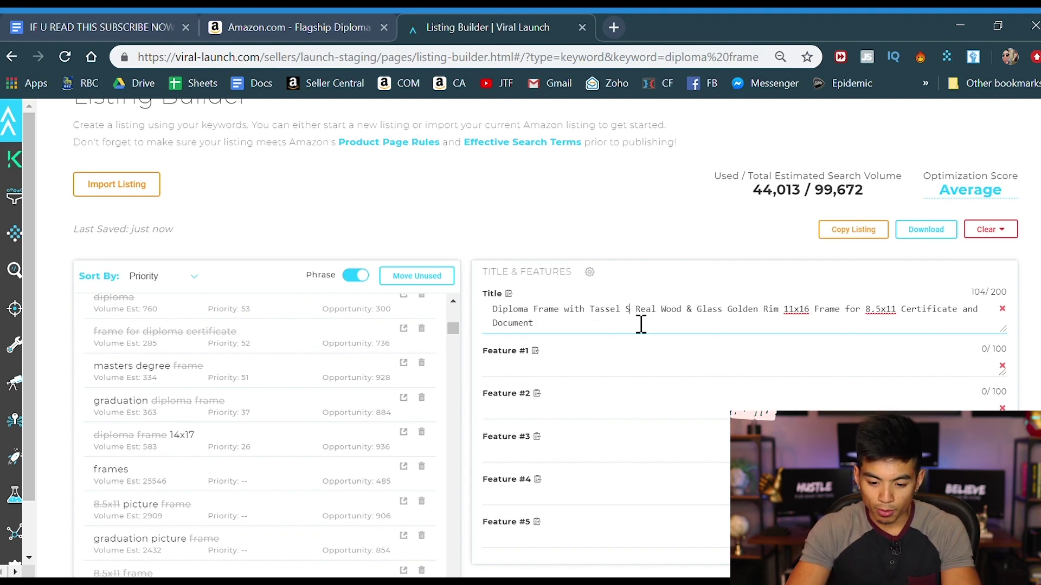
{"action": "type", "text": "-"}
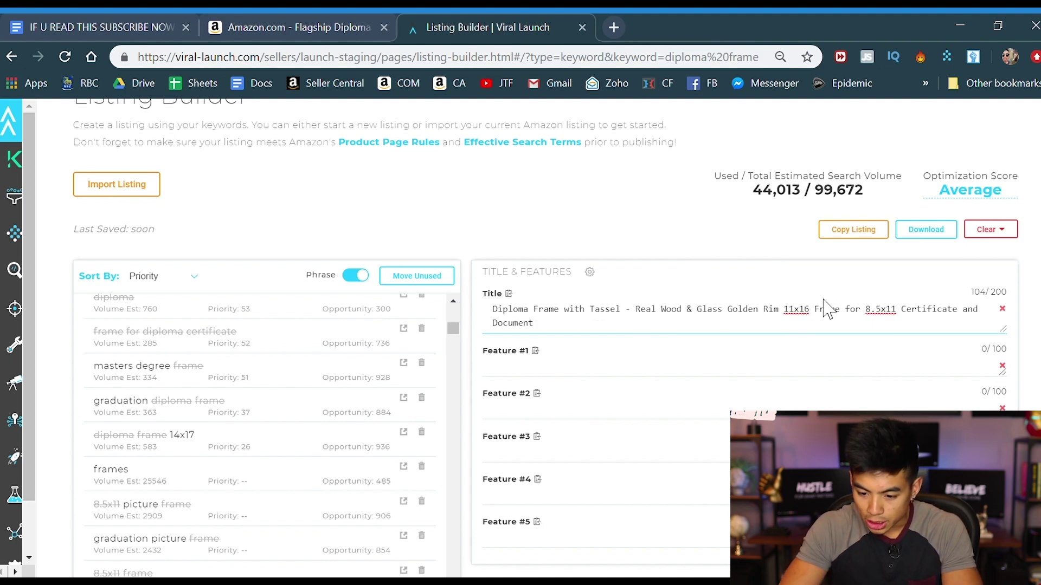
{"action": "double_click", "coordinate": [797, 321]}
{"action": "double_click", "coordinate": [878, 324]}
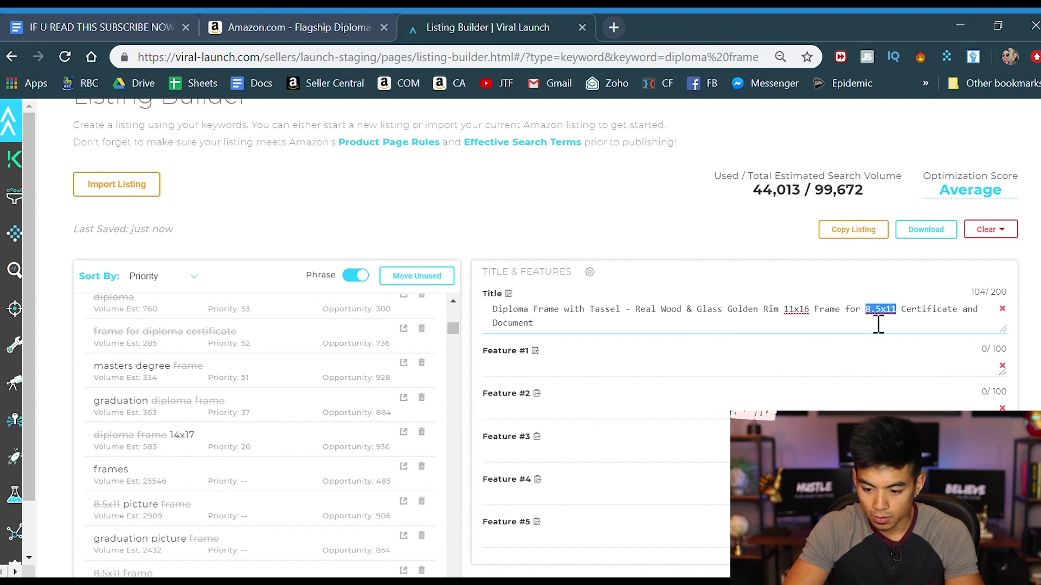
{"action": "key", "text": "BackSpace"}
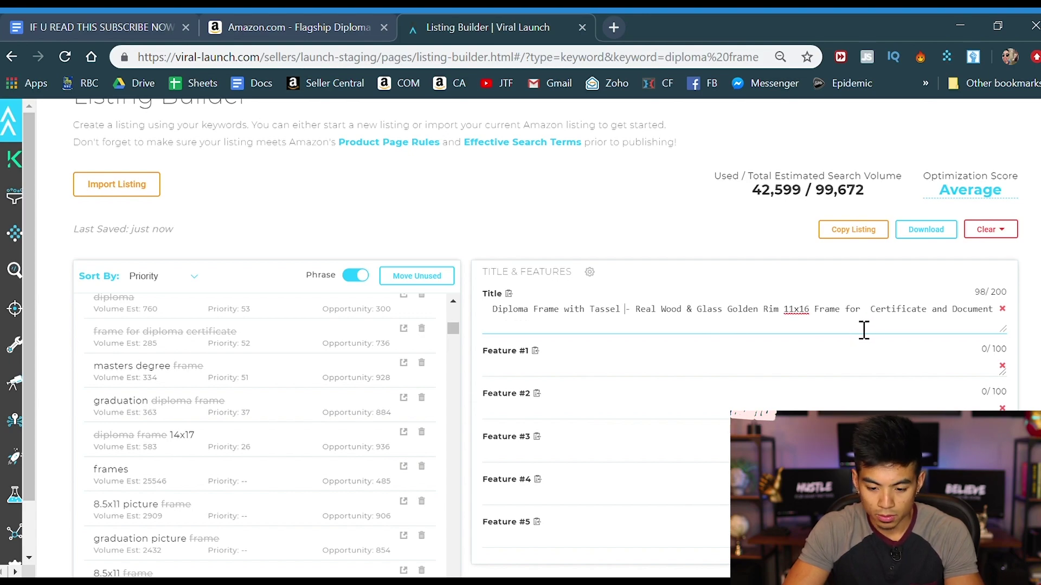
{"action": "type", "text": "8.5x11"}
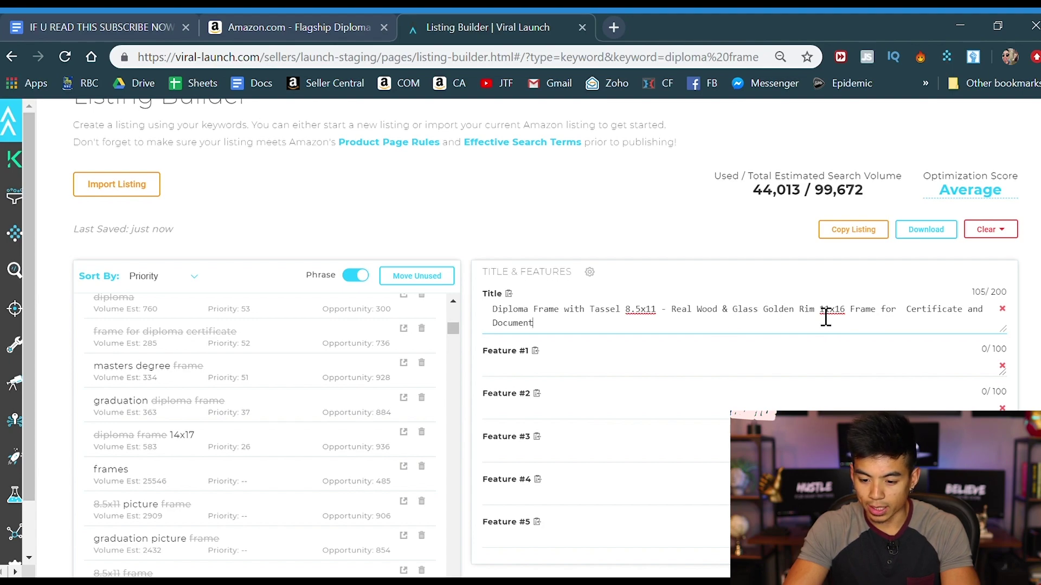
Insert "Durable" before "Glass" in the title.
{"action": "left_click_drag", "start_coordinate": [758, 310], "coordinate": [852, 334]}
{"action": "left_click", "coordinate": [929, 320]}
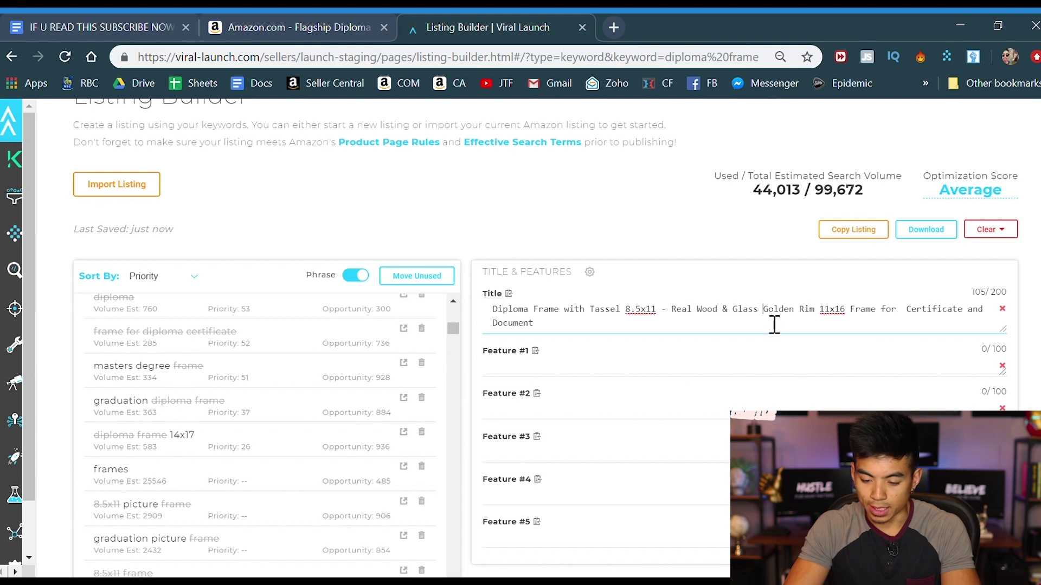
{"action": "key", "text": "Left"}
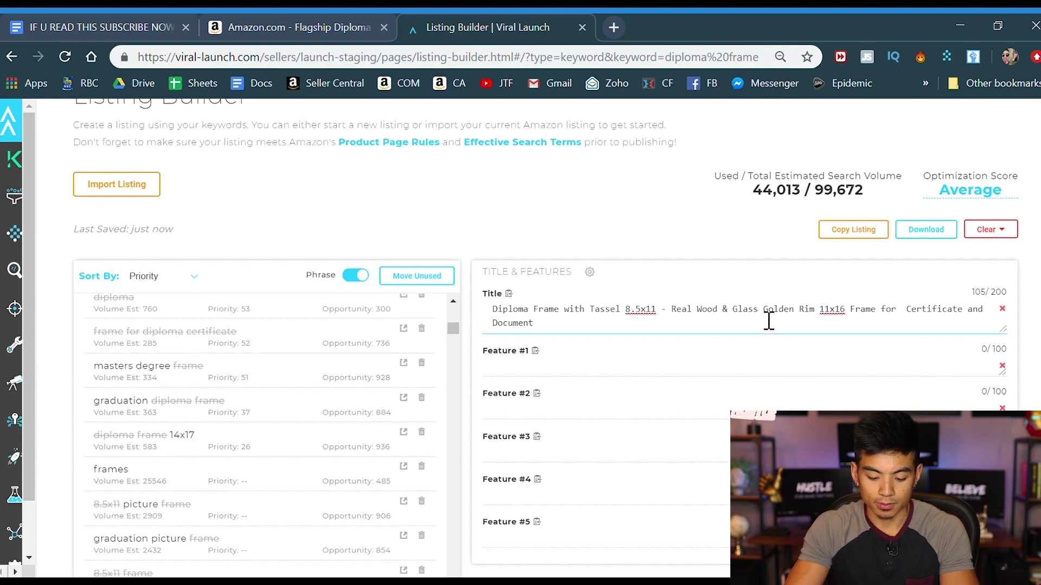
{"action": "type", "text": "Durable"}
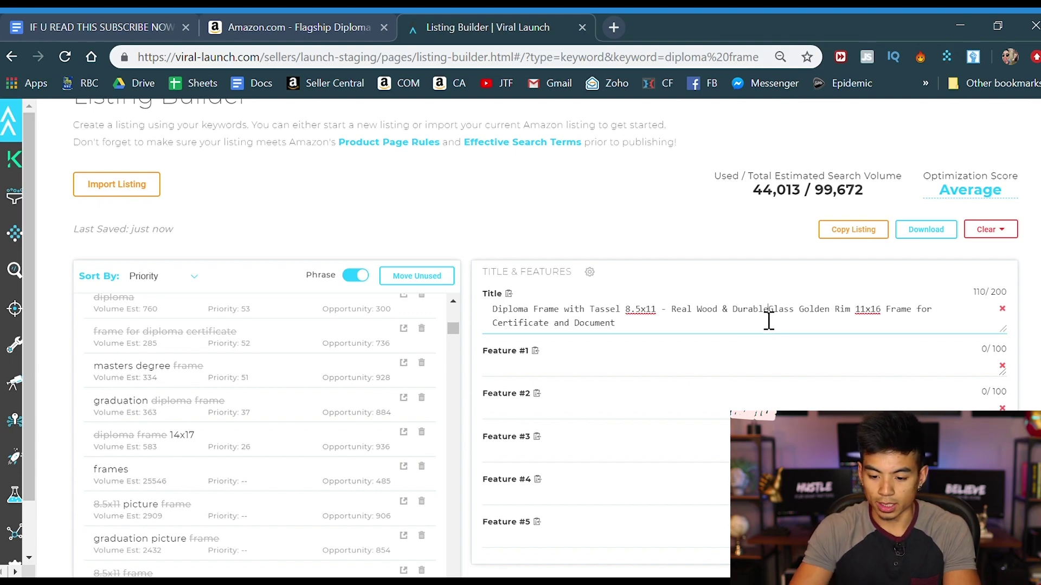
Delete "Golden Rim 11x16 Frame" from the title and add "Degree" before "Certificate and Document".
{"action": "key", "text": "ctrl+Right"}
{"action": "key", "text": "ctrl+shift+Right"}
{"action": "key", "text": "ctrl+shift+Right"}
{"action": "key", "text": "ctrl+shift+Right"}
{"action": "key", "text": "ctrl+shift+Right"}
{"action": "key", "text": "BackSpace"}
{"action": "key", "text": "Right"}
{"action": "key", "text": "Right"}
{"action": "key", "text": "Right"}
{"action": "key", "text": "Right"}
{"action": "type", "text": "Degree"}
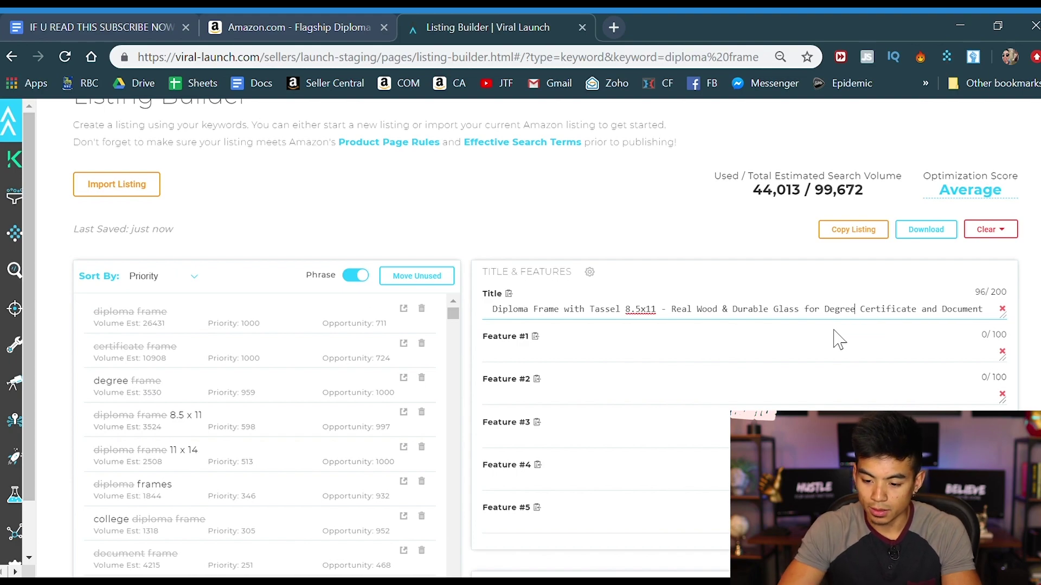
Read through the revised title and check the listing's used search volume and optimization score.
{"action": "scroll", "coordinate": [234, 441], "scroll_direction": "up", "scroll_amount": 2}
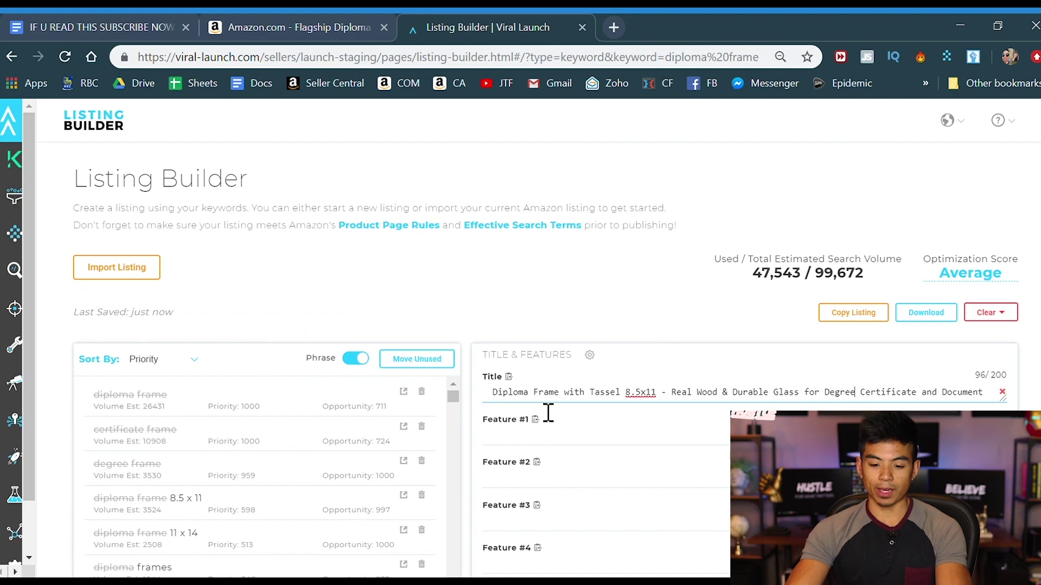
{"action": "left_click_drag", "start_coordinate": [540, 412], "coordinate": [986, 423]}
{"action": "left_click", "coordinate": [752, 392]}
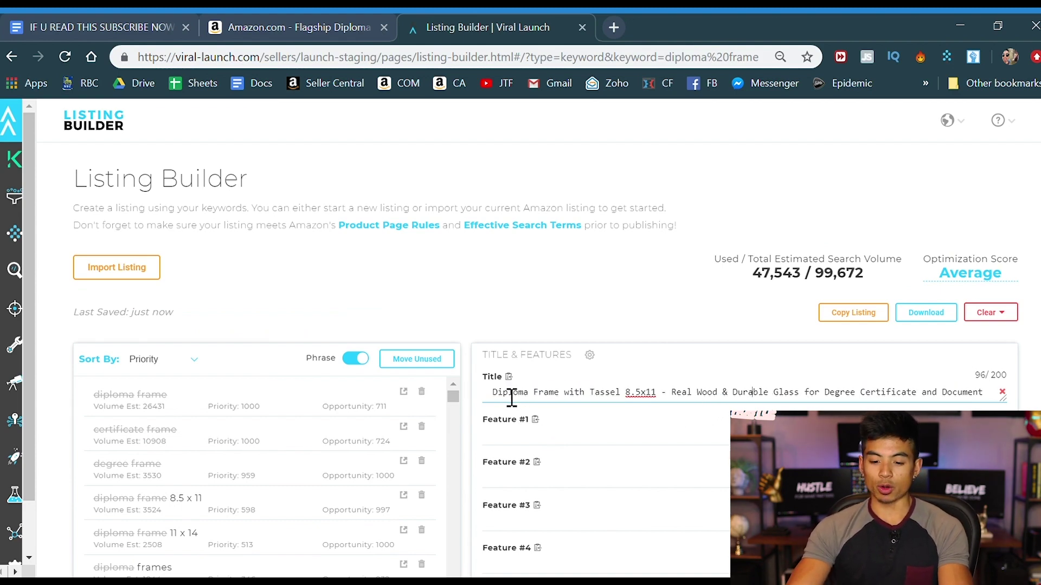
{"action": "left_click_drag", "start_coordinate": [511, 397], "coordinate": [1027, 375]}
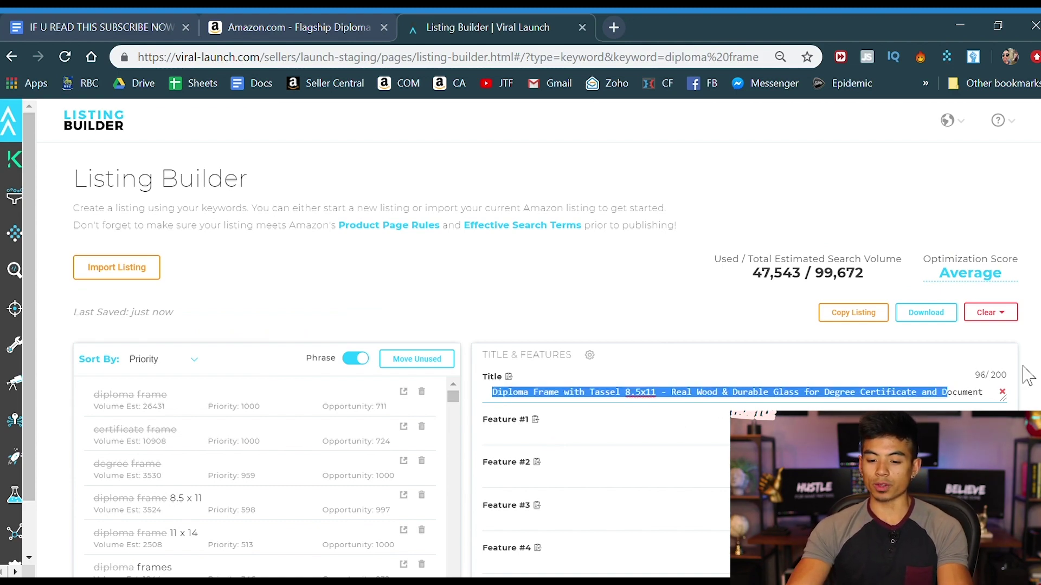
{"action": "left_click", "coordinate": [631, 401]}
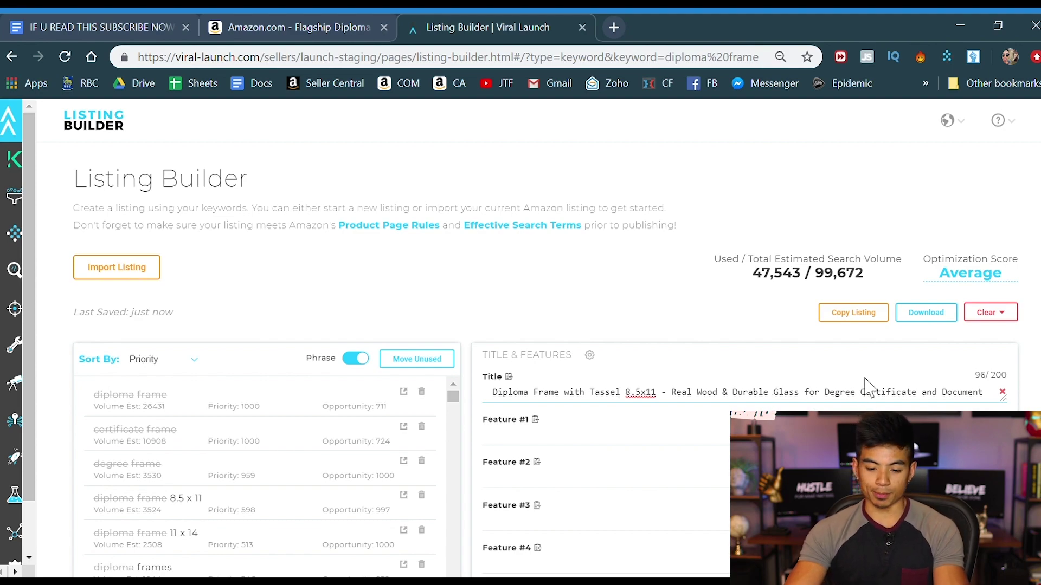
Switch to Amazon and go from the Flagship listing to the Americanflat 11x14 Document Frame listing to examine its feature bullets.
{"action": "scroll", "coordinate": [866, 379], "scroll_direction": "down", "scroll_amount": 3}
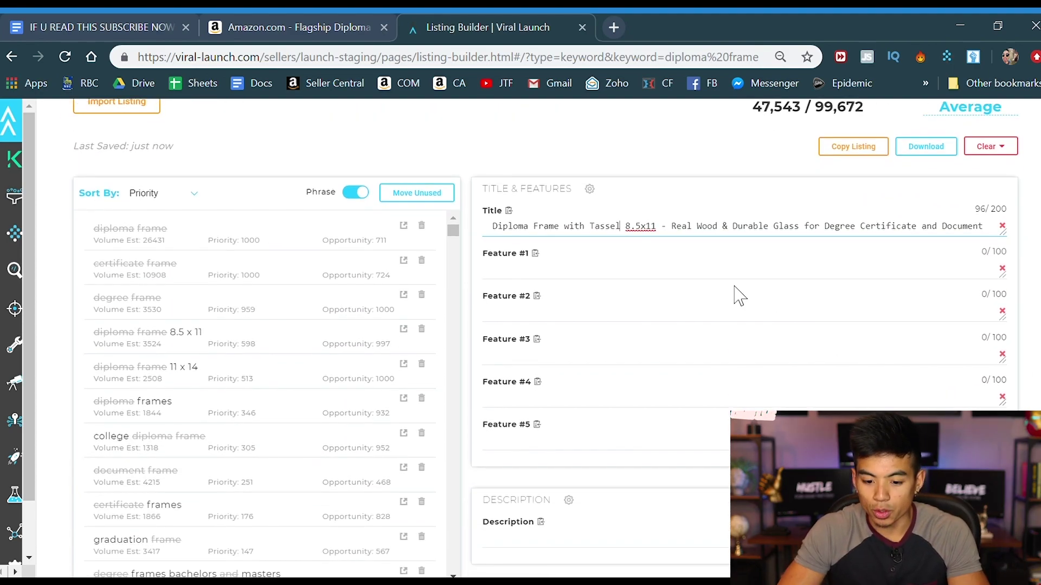
{"action": "left_click", "coordinate": [734, 279]}
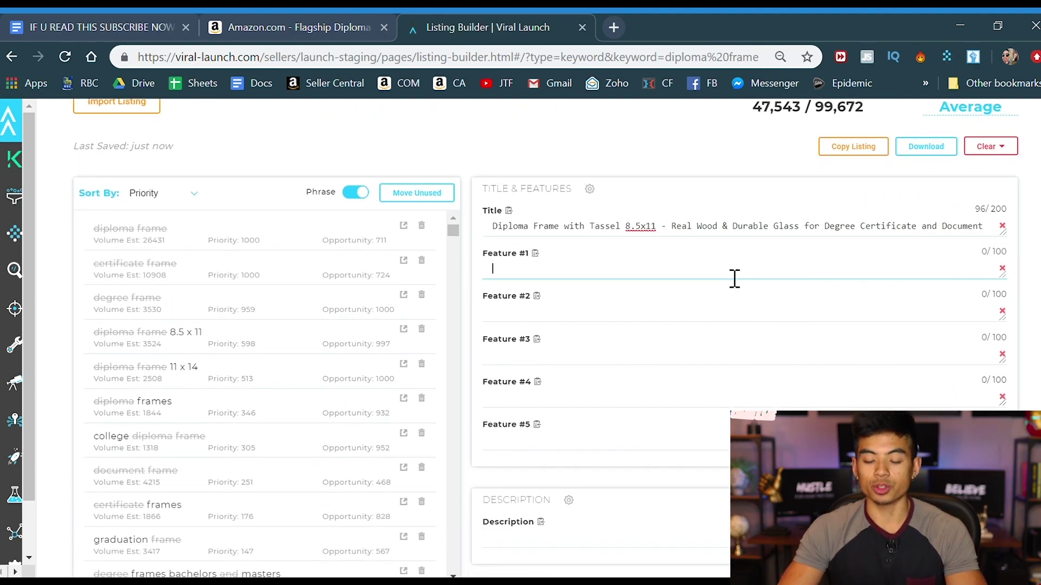
{"action": "left_click", "coordinate": [247, 16]}
{"action": "left_click", "coordinate": [633, 373]}
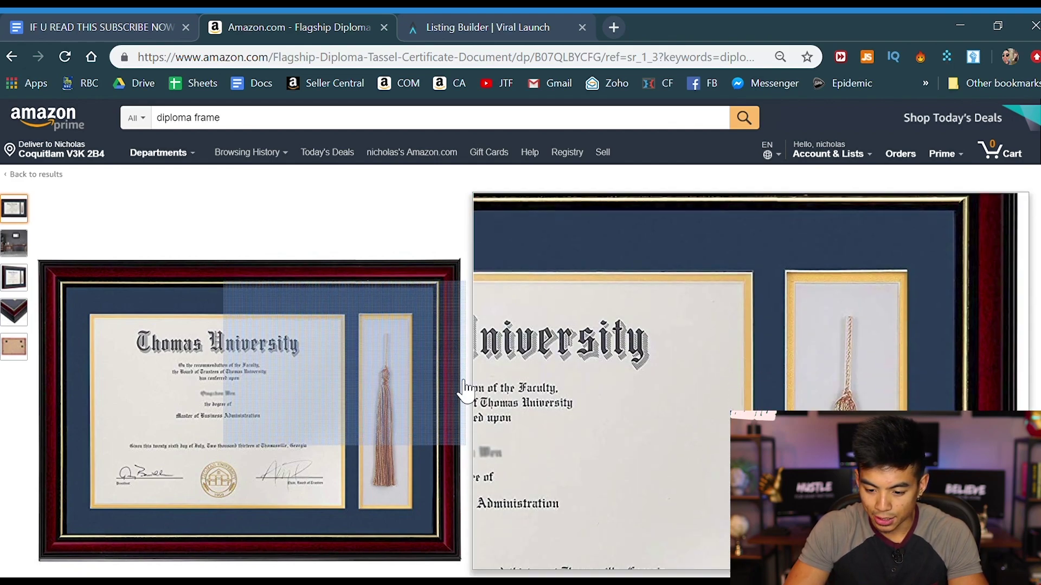
{"action": "scroll", "coordinate": [683, 380], "scroll_direction": "down", "scroll_amount": 3}
{"action": "key", "text": "alt+Left"}
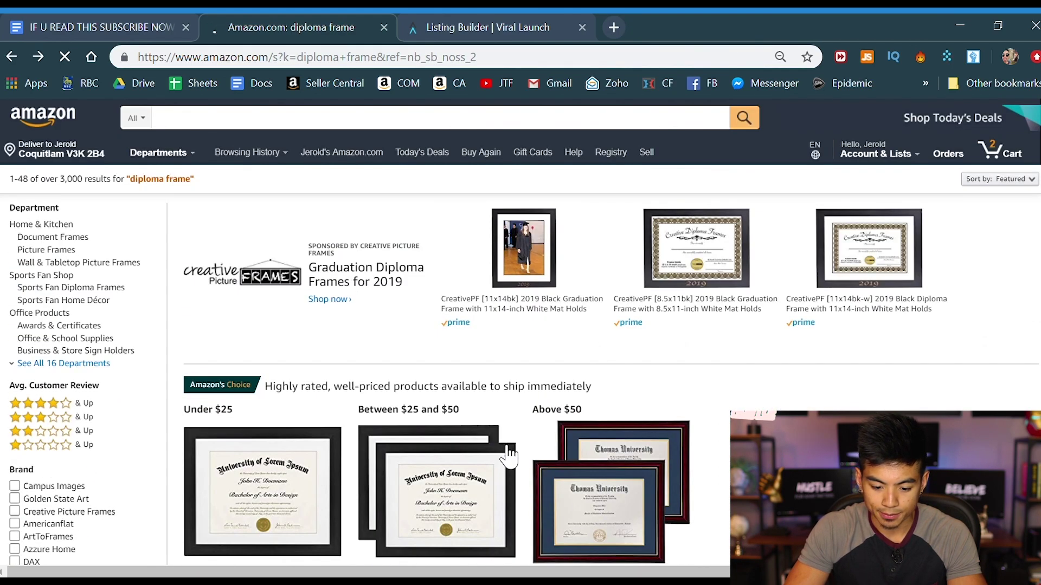
{"action": "key", "text": "alt+Right"}
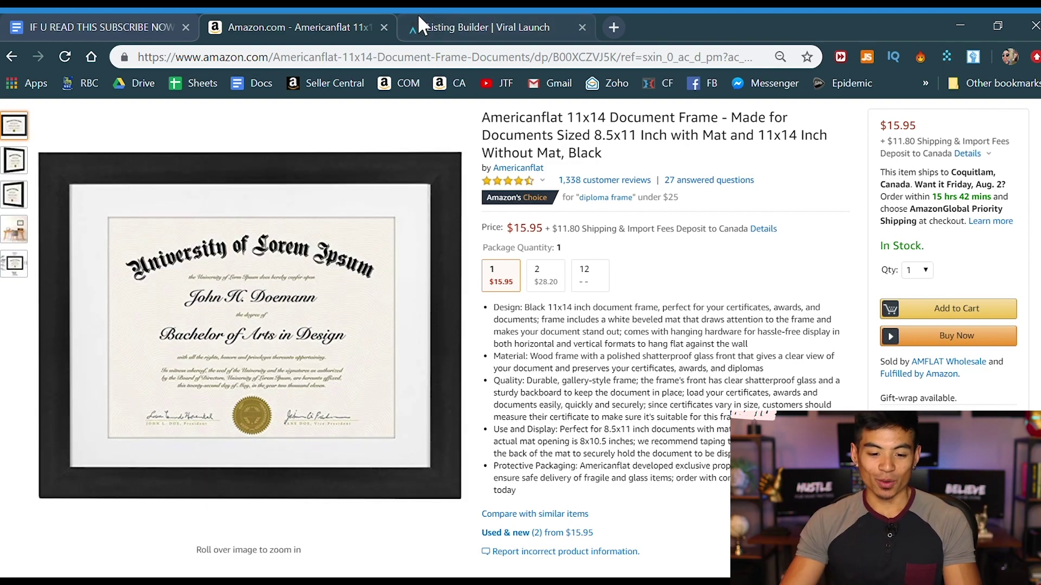
Return to the Listing Builder and begin Feature #1 with "PRESTIGE -".
{"action": "left_click", "coordinate": [485, 30]}
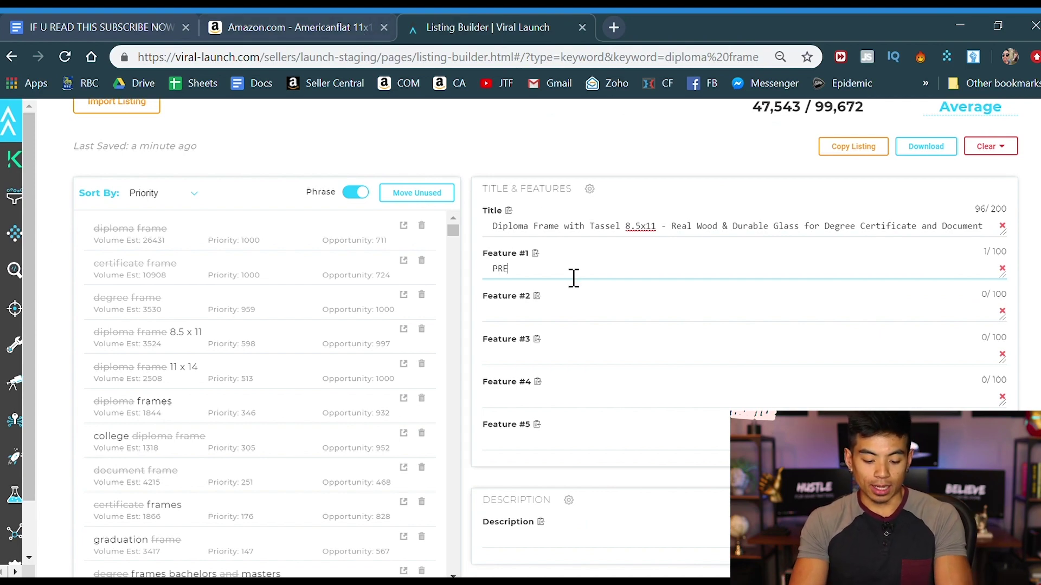
{"action": "left_click", "coordinate": [523, 269]}
{"action": "type", "text": "PRESTIGE"}
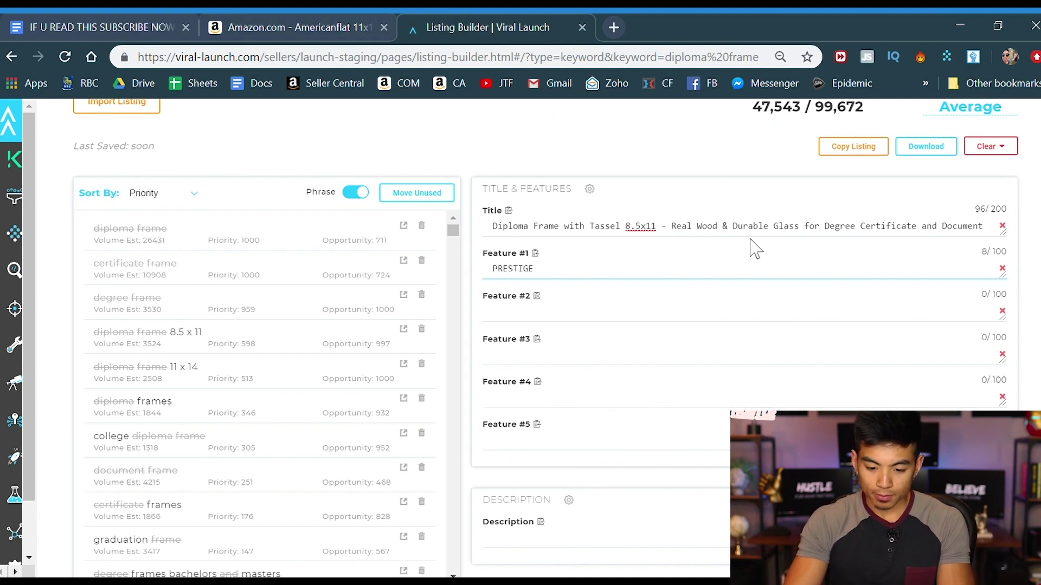
{"action": "type", "text": " -"}
Copy the text of the Americanflat listing's Design bullet from Amazon and paste it into Feature #1 after "PRESTIGE -".
{"action": "left_click", "coordinate": [323, 19]}
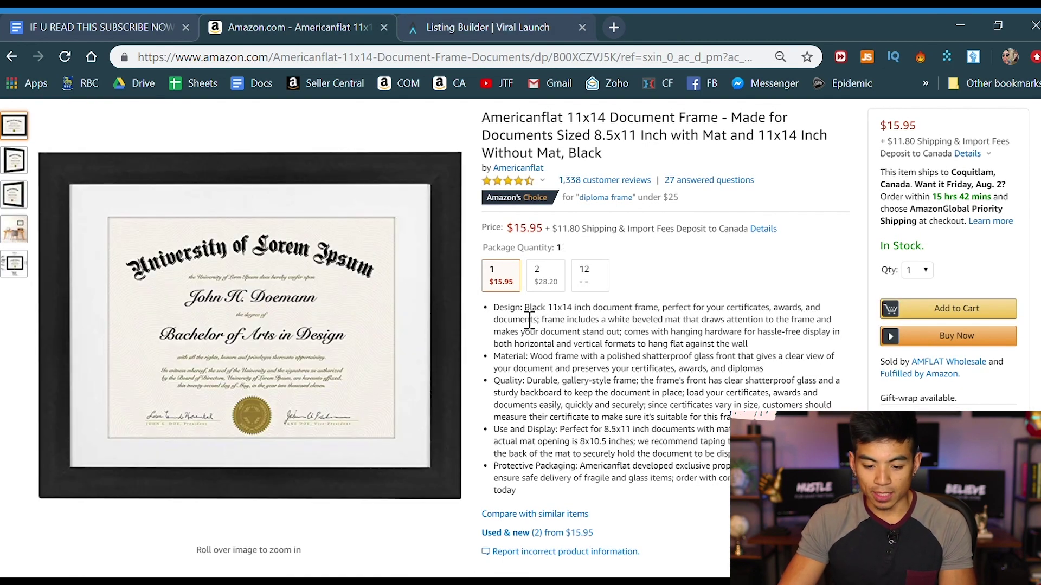
{"action": "left_click", "coordinate": [540, 321]}
{"action": "left_click_drag", "start_coordinate": [530, 308], "coordinate": [788, 326]}
{"action": "key", "text": "ctrl+c"}
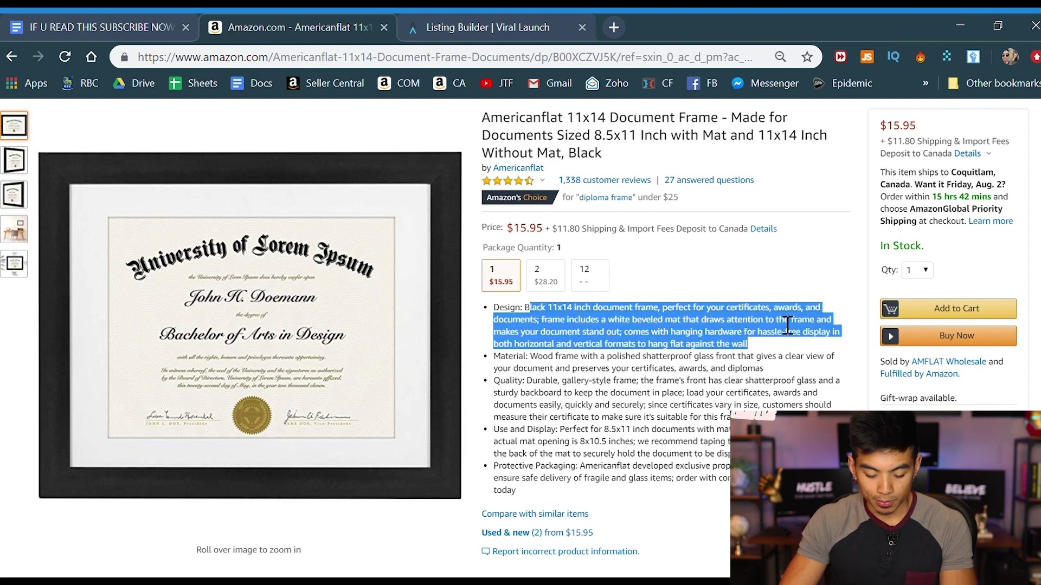
{"action": "left_click", "coordinate": [444, 21]}
{"action": "key", "text": "ctrl+v"}
{"action": "scroll", "coordinate": [584, 454], "scroll_direction": "up", "scroll_amount": 3}
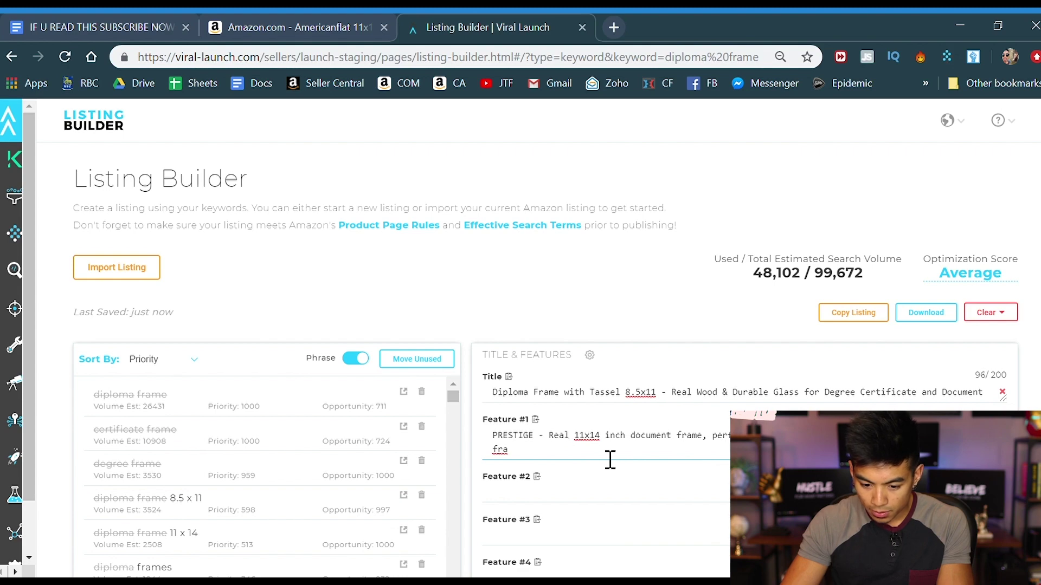
Replace the pasted text after "PRESTIGE -" in Feature #1 with "Real wood".
{"action": "triple_click", "coordinate": [611, 459]}
{"action": "left_click", "coordinate": [620, 462]}
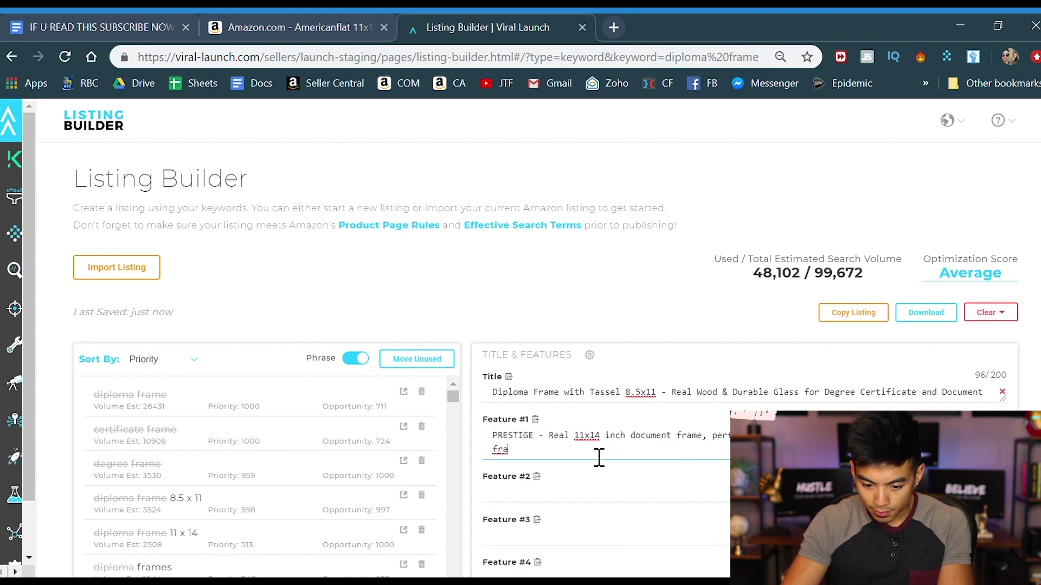
{"action": "left_click_drag", "start_coordinate": [599, 458], "coordinate": [553, 441]}
{"action": "left_click", "coordinate": [564, 448]}
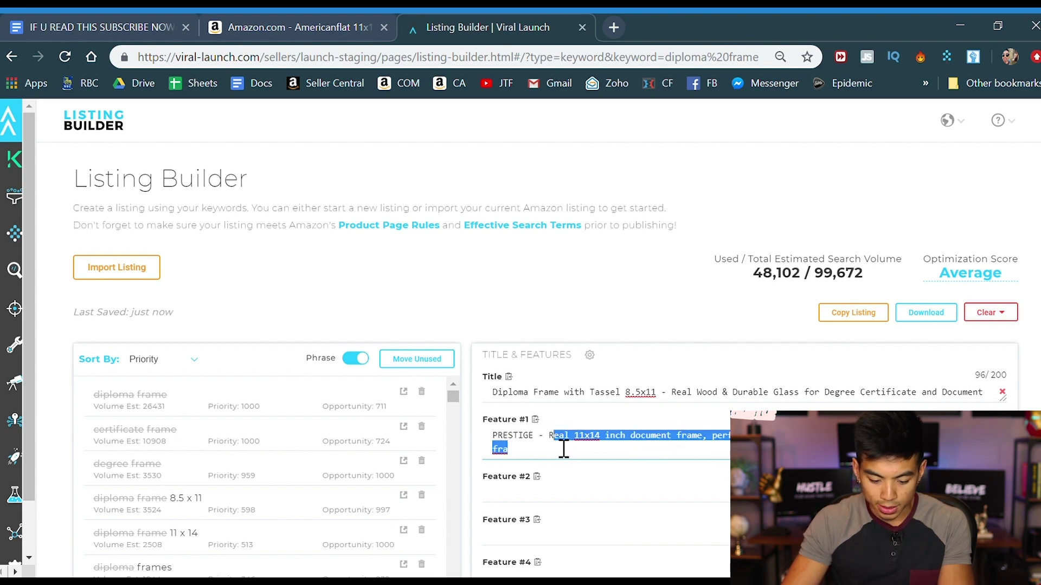
{"action": "type", "text": "eal wo"}
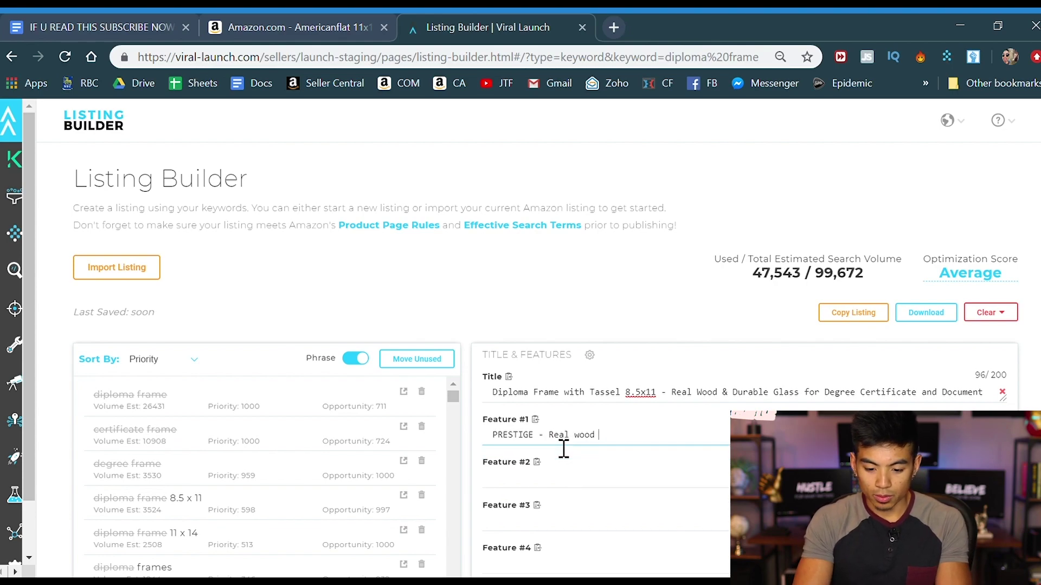
{"action": "type", "text": "od"}
Consult the Americanflat listing's feature bullets on Amazon, and continue Feature #1 in the Listing Builder with "document frame".
{"action": "left_click", "coordinate": [340, 16]}
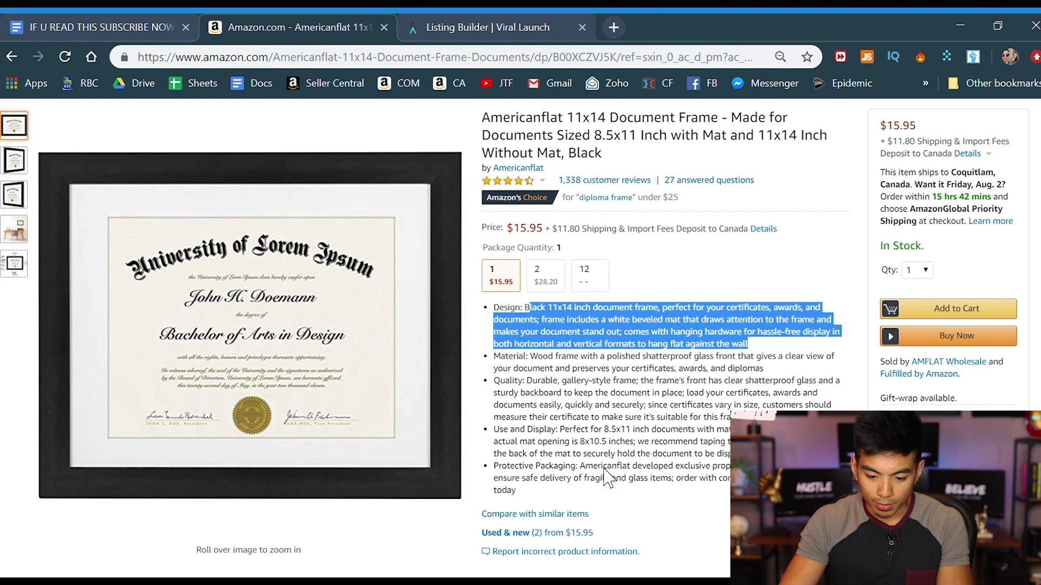
{"action": "left_click", "coordinate": [639, 393]}
{"action": "key", "text": "ctrl+Tab"}
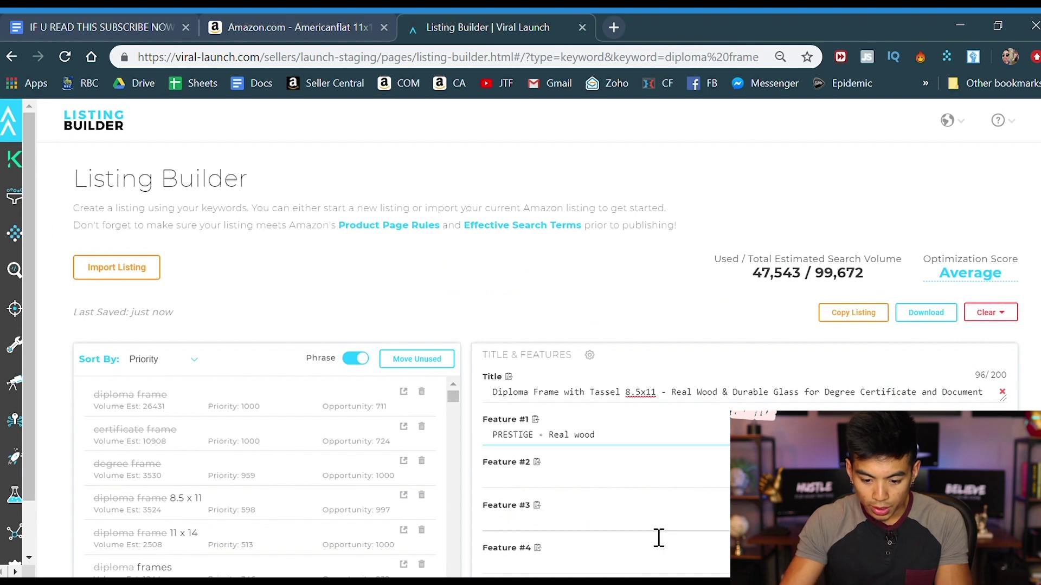
{"action": "type", "text": "document fr"}
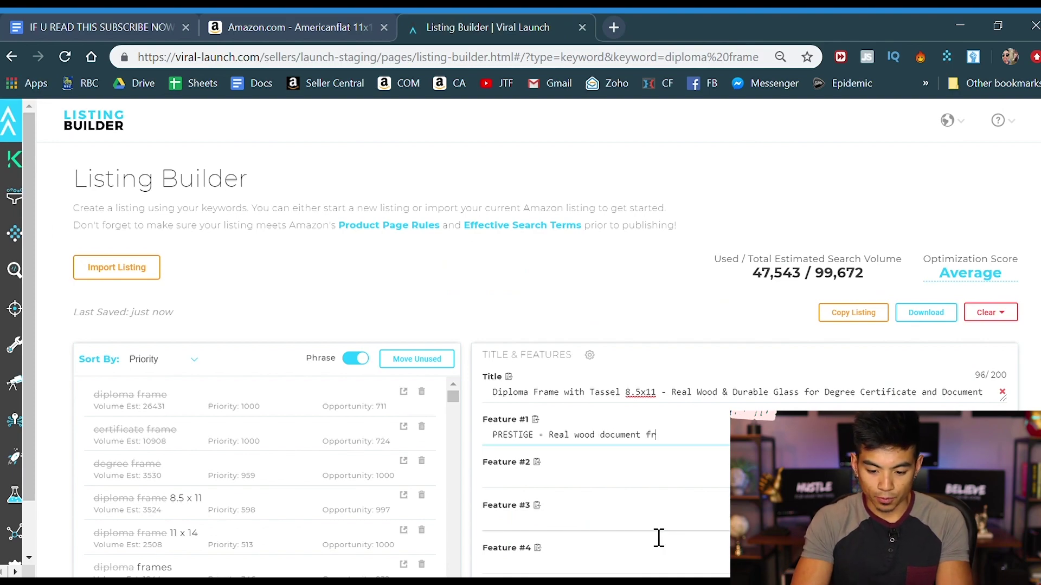
{"action": "type", "text": "ame"}
Check the keyword list and respace the size in the title as "8.5 x 11".
{"action": "scroll", "coordinate": [213, 499], "scroll_direction": "down", "scroll_amount": 4}
{"action": "scroll", "coordinate": [218, 488], "scroll_direction": "up", "scroll_amount": 2}
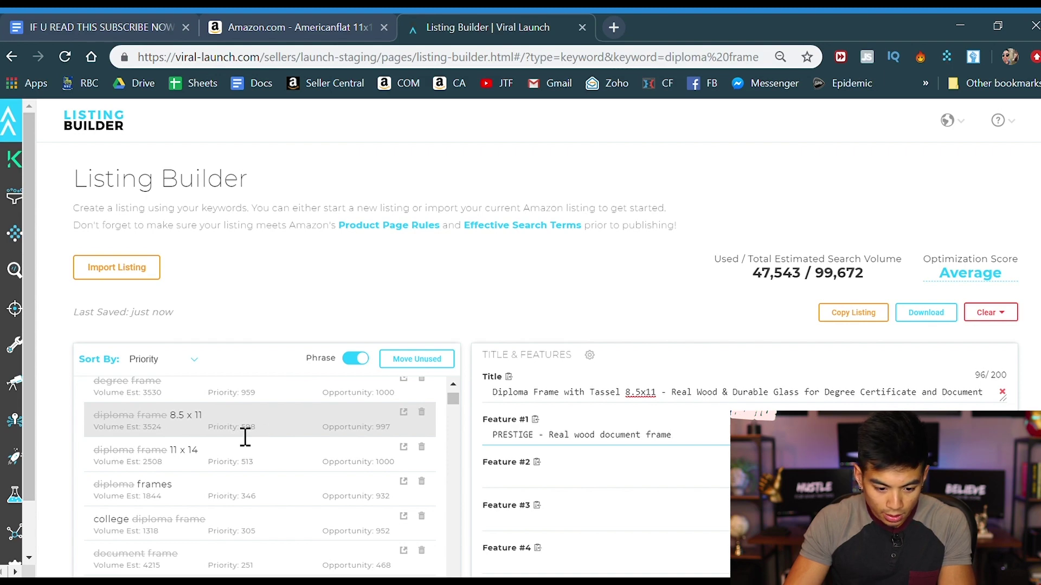
{"action": "scroll", "coordinate": [198, 435], "scroll_direction": "up", "scroll_amount": 2}
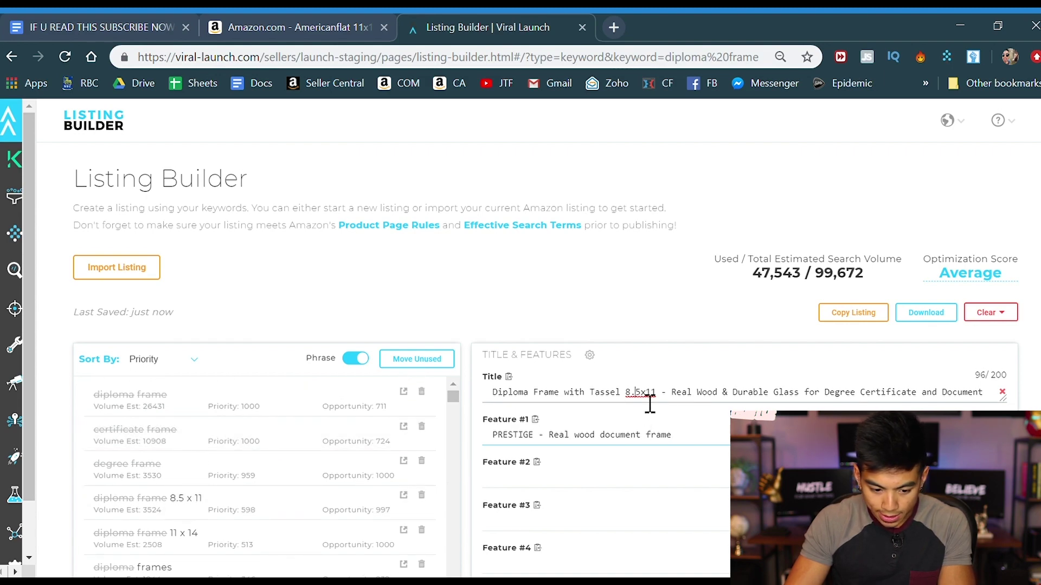
{"action": "key", "text": "Right"}
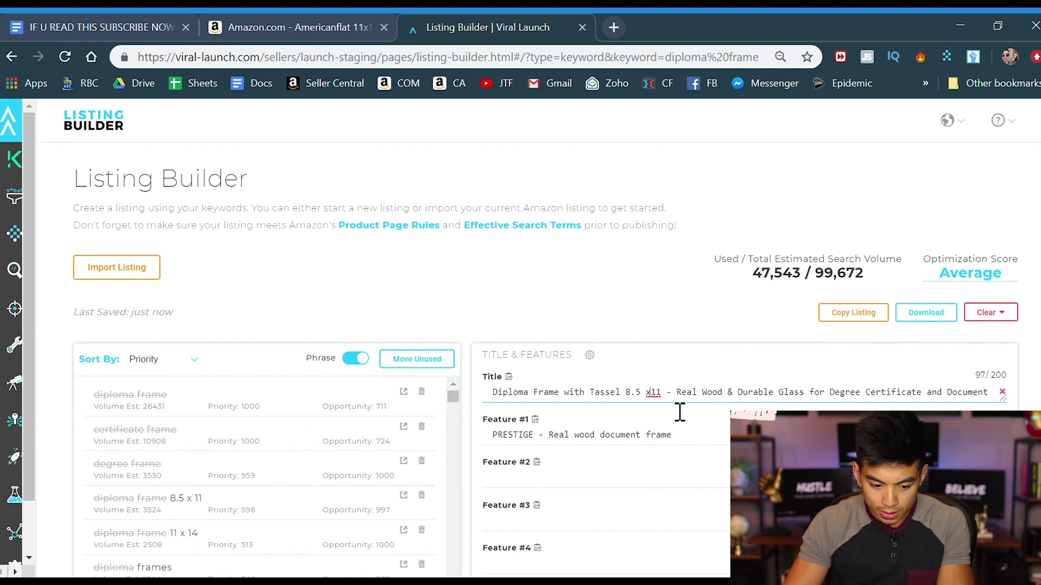
{"action": "key", "text": "Right"}
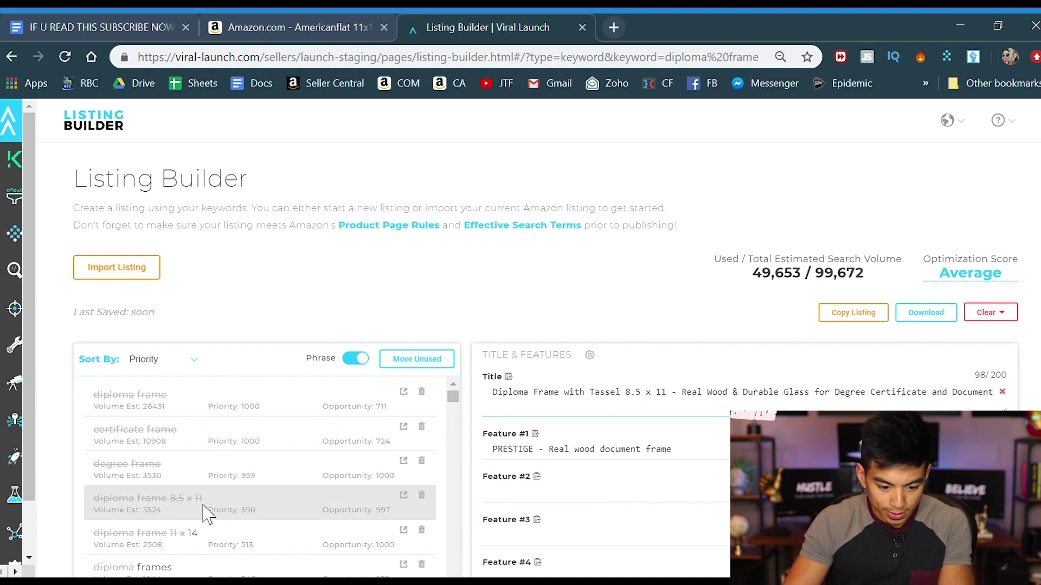
Complete Feature #1 with "to preserve your great accomplishment.".
{"action": "scroll", "coordinate": [204, 510], "scroll_direction": "down", "scroll_amount": 4}
{"action": "left_click", "coordinate": [792, 461]}
{"action": "type", "text": "to preserve y"}
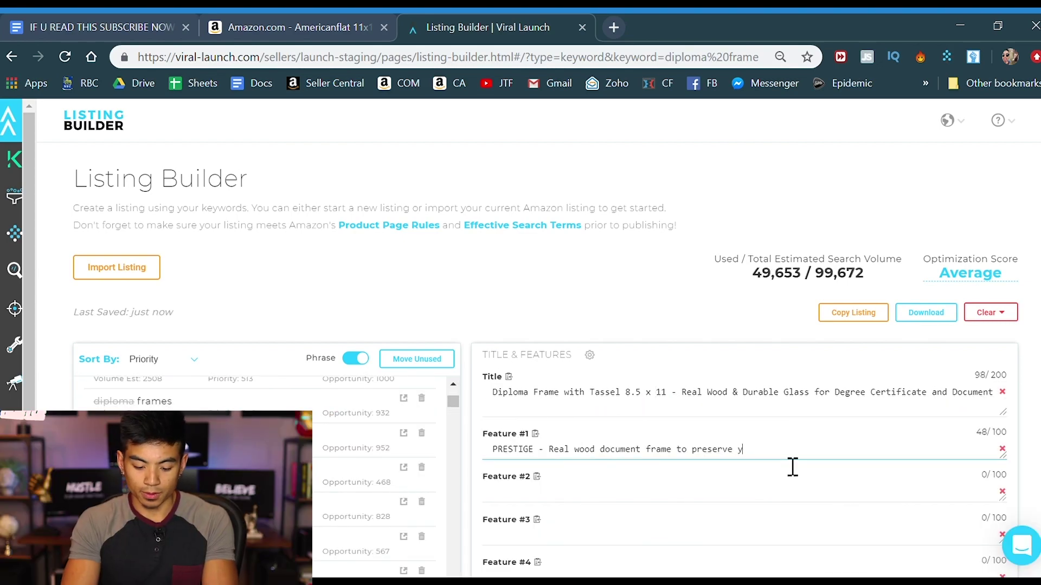
{"action": "type", "text": "our greate"}
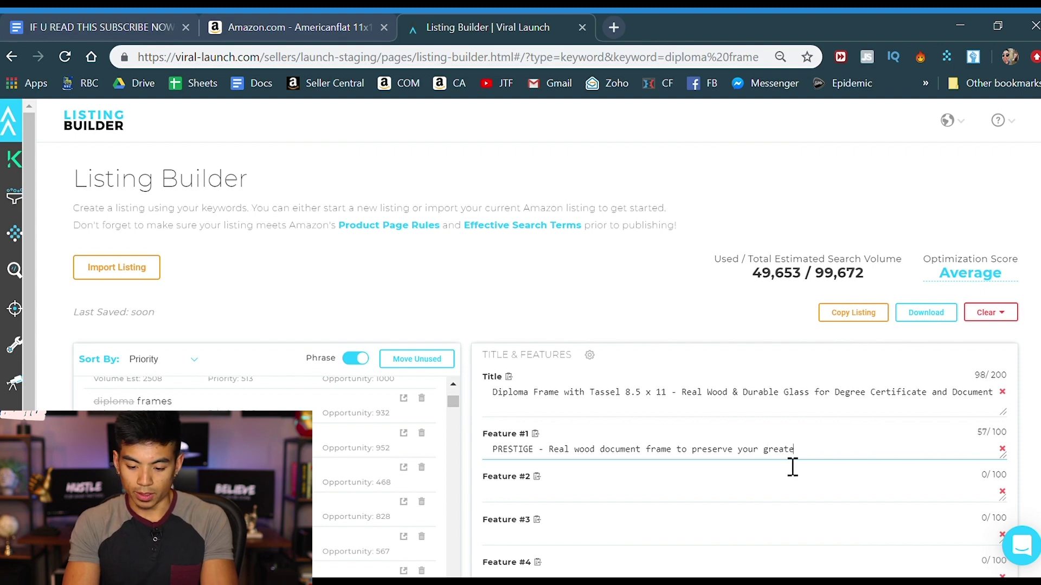
{"action": "key", "text": "BackSpace"}
{"action": "type", "text": "ac"}
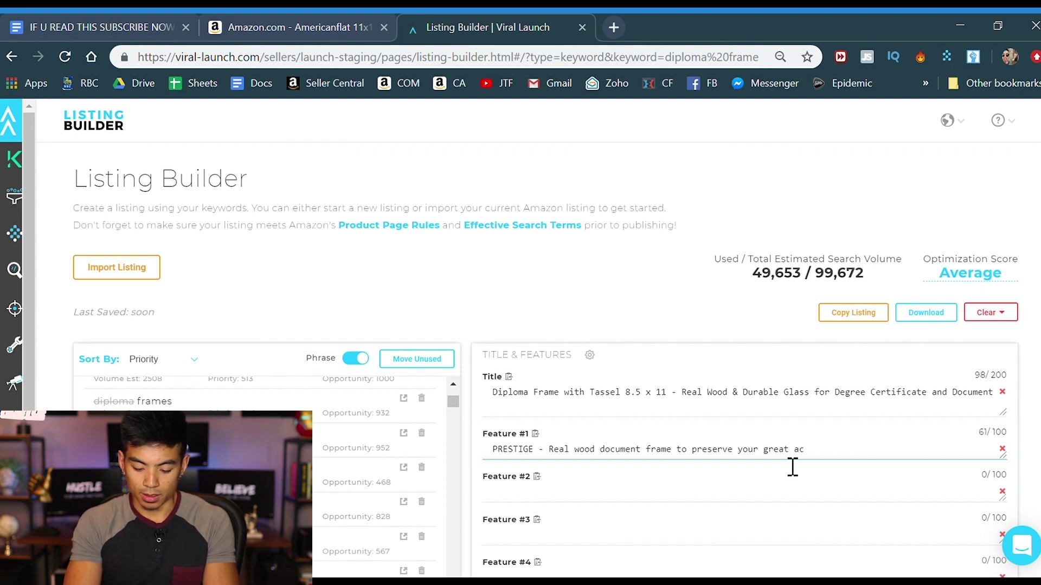
{"action": "type", "text": "complish"}
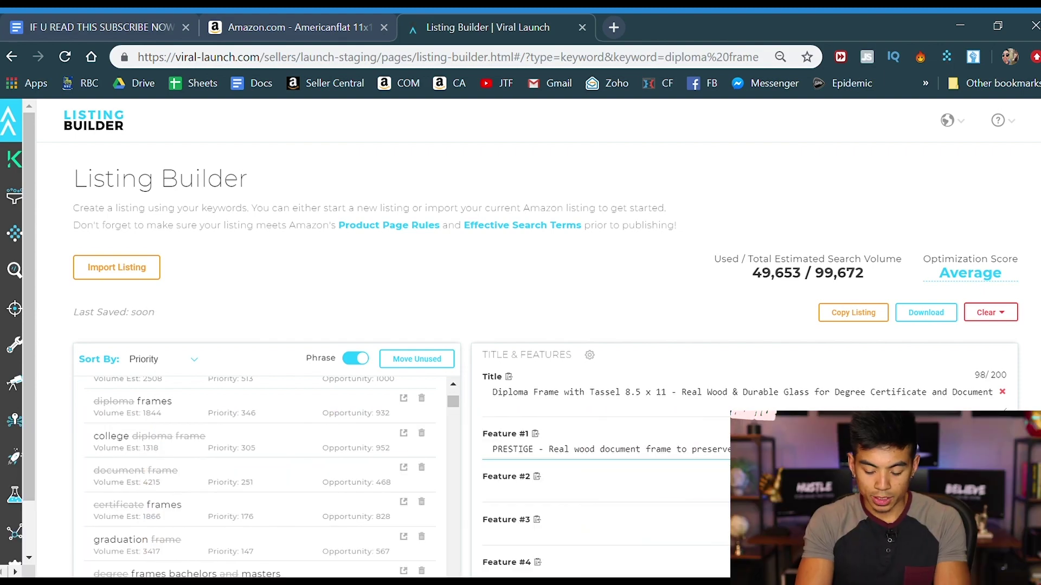
Consult the Americanflat listing's Material bullet on Amazon and begin Feature #2 in the Listing Builder with "MATERIAL -".
{"action": "scroll", "coordinate": [222, 466], "scroll_direction": "down", "scroll_amount": 3}
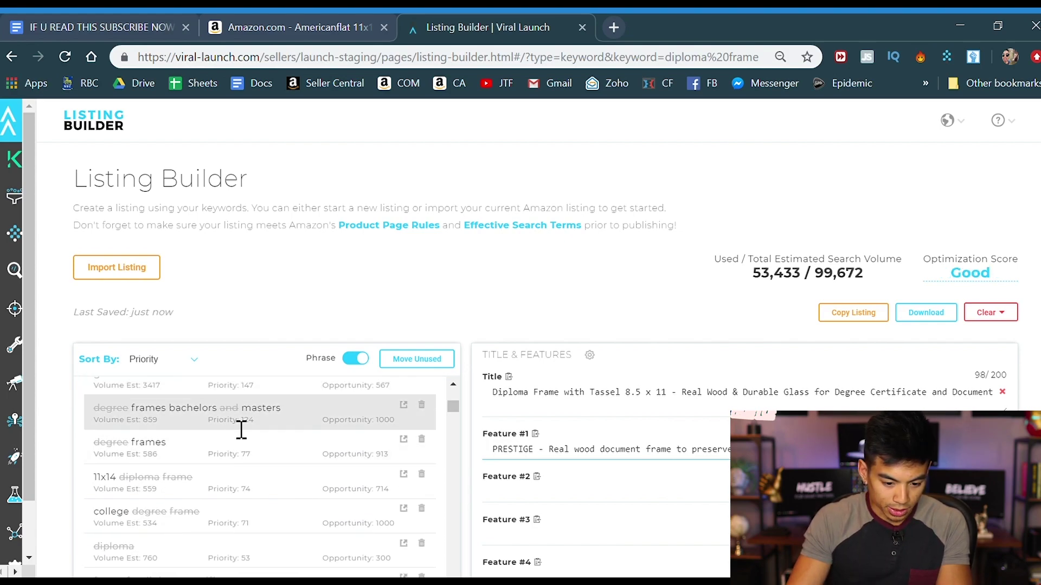
{"action": "scroll", "coordinate": [228, 446], "scroll_direction": "up", "scroll_amount": 3}
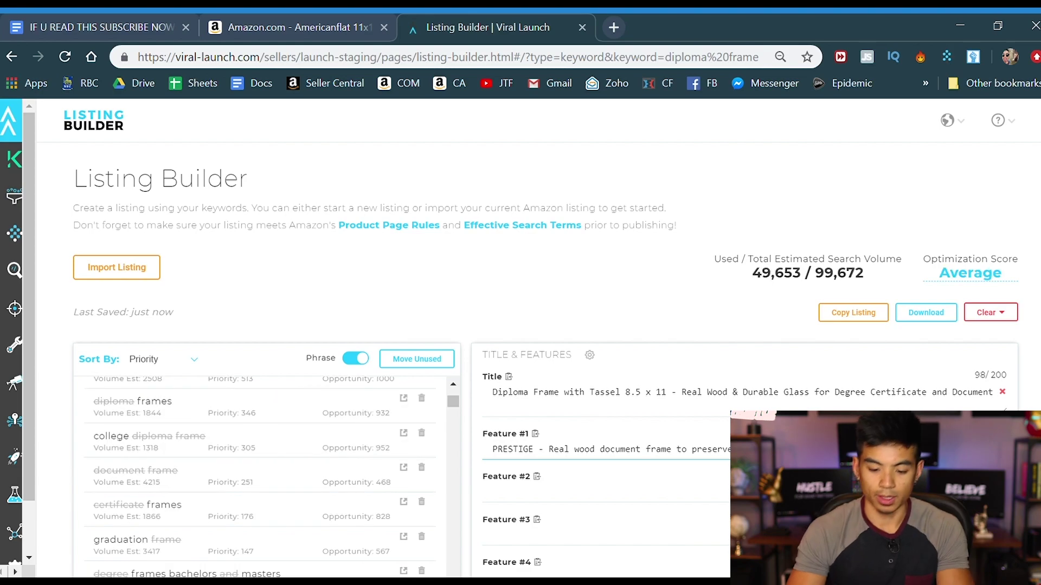
{"action": "left_click", "coordinate": [277, 26]}
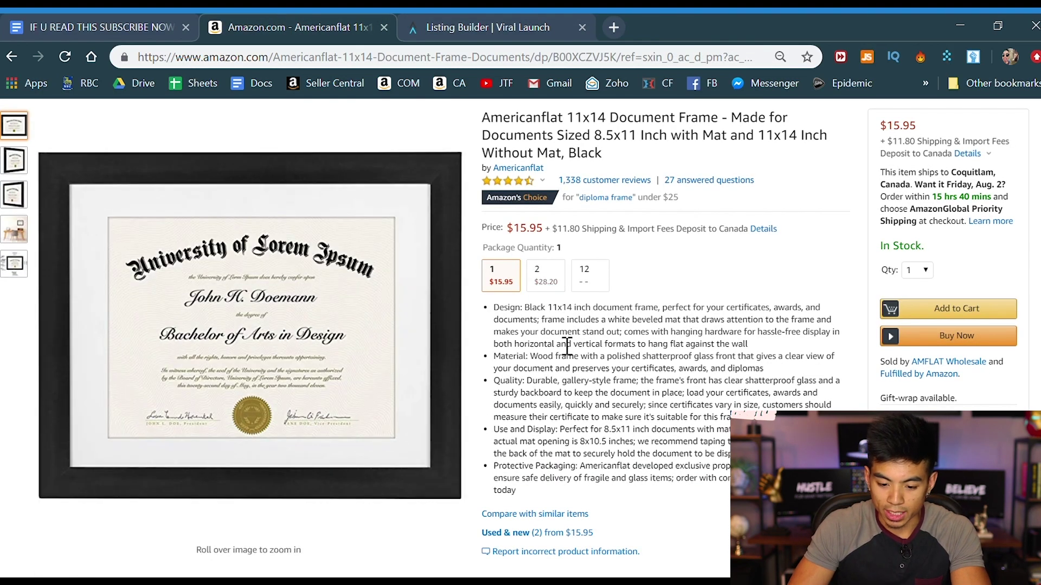
{"action": "left_click_drag", "start_coordinate": [529, 356], "coordinate": [496, 360]}
{"action": "left_click", "coordinate": [538, 359]}
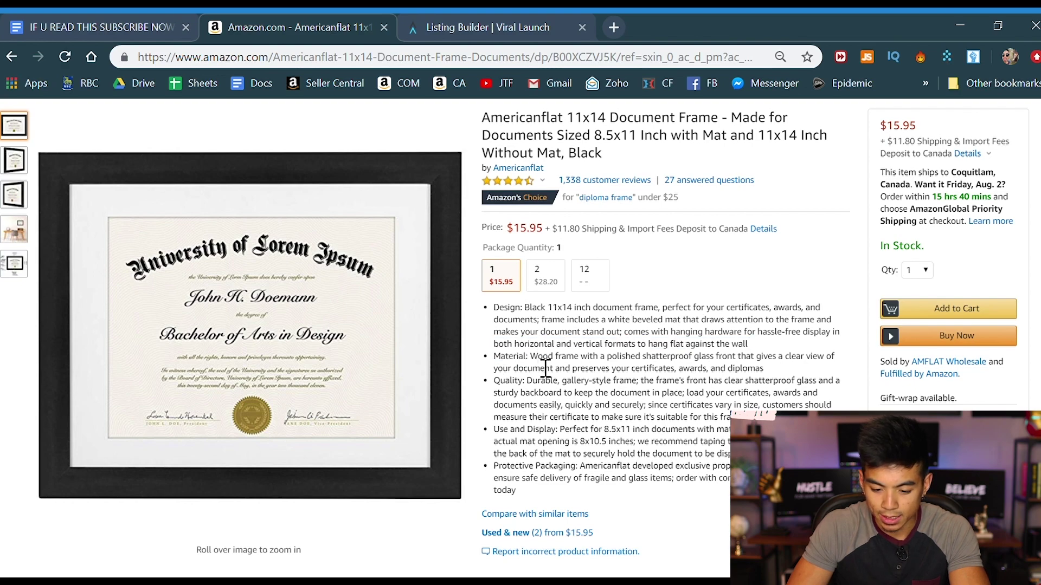
{"action": "key", "text": "ctrl+Tab"}
{"action": "type", "text": "MATERIAL -"}
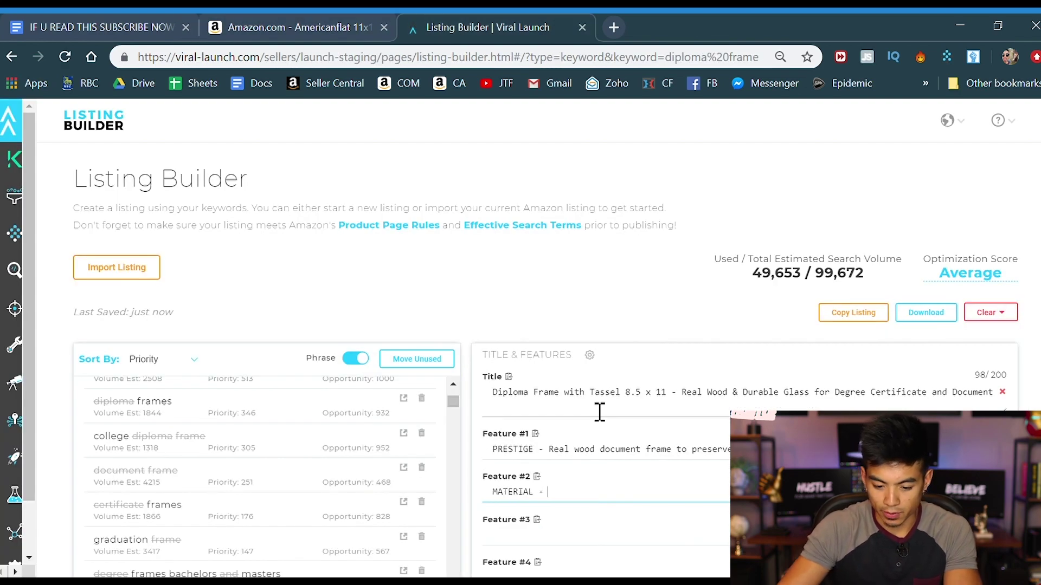
Complete Feature #2 with "Shatter and smudge proof glass will protect your documents and keep them in clear view".
{"action": "scroll", "coordinate": [600, 412], "scroll_direction": "down", "scroll_amount": 2}
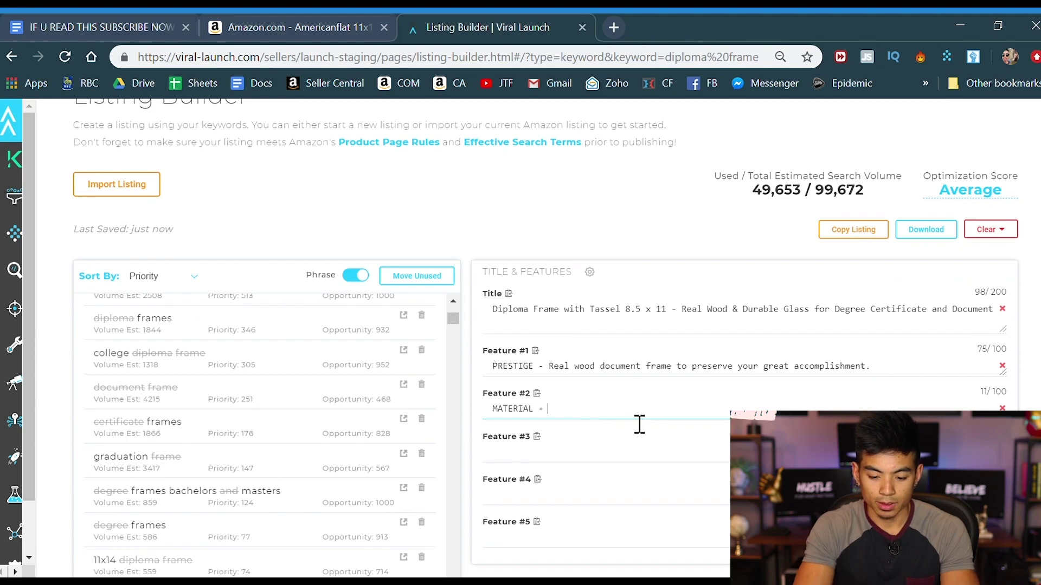
{"action": "type", "text": "- Shatterproof c"}
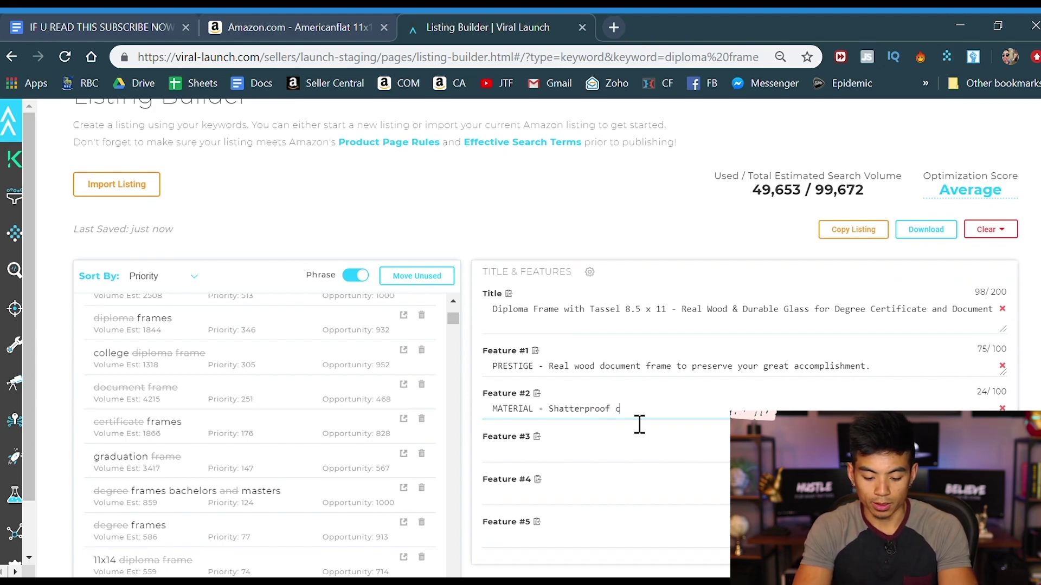
{"action": "key", "text": "BackSpace"}
{"action": "type", "text": "glass yo"}
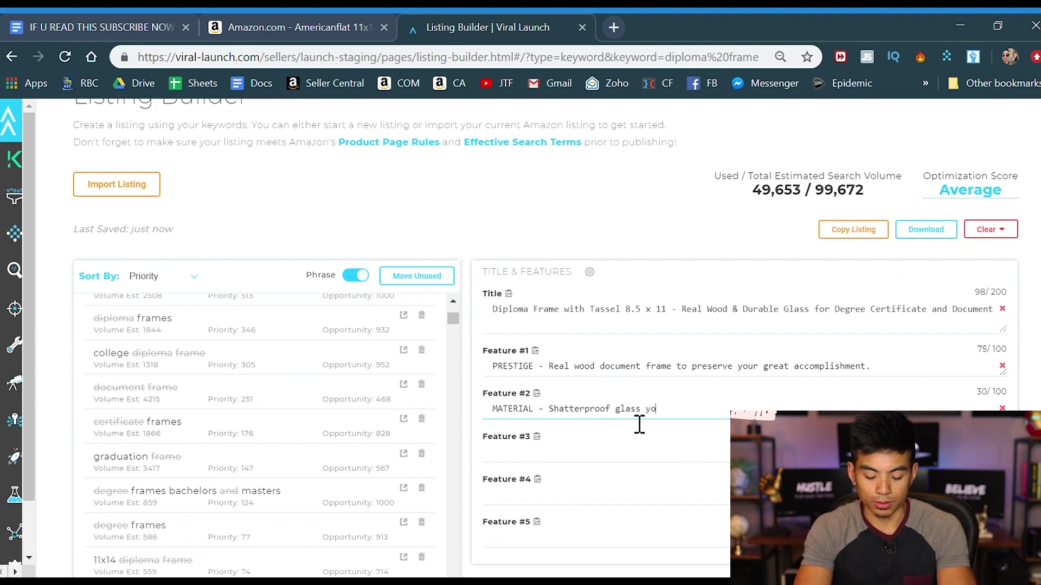
{"action": "type", "text": " pr"}
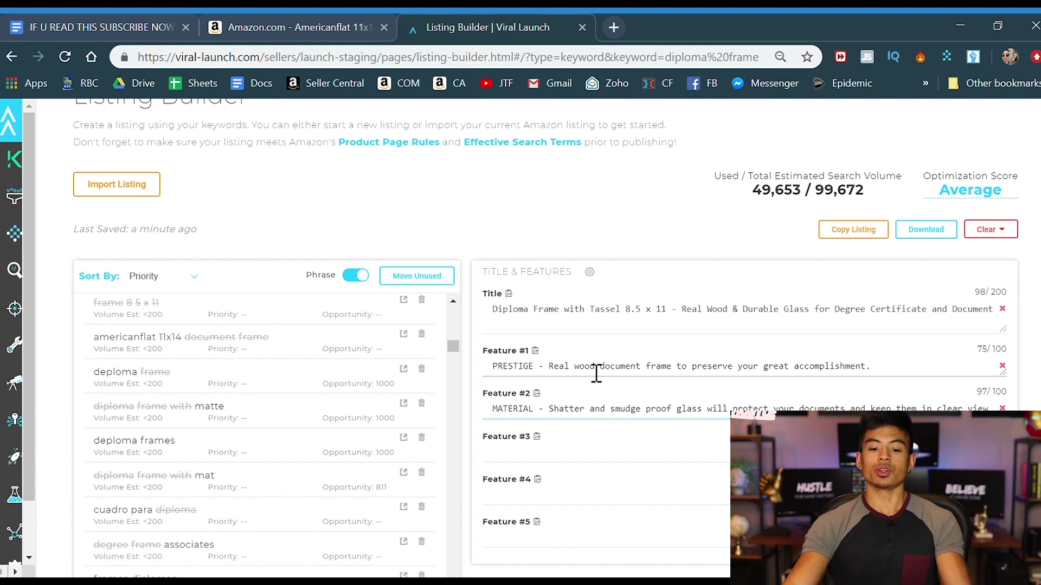
Review the keyword list against the written title and features to see which keywords are still unused.
{"action": "scroll", "coordinate": [596, 373], "scroll_direction": "up", "scroll_amount": 2}
{"action": "scroll", "coordinate": [615, 429], "scroll_direction": "down", "scroll_amount": 2}
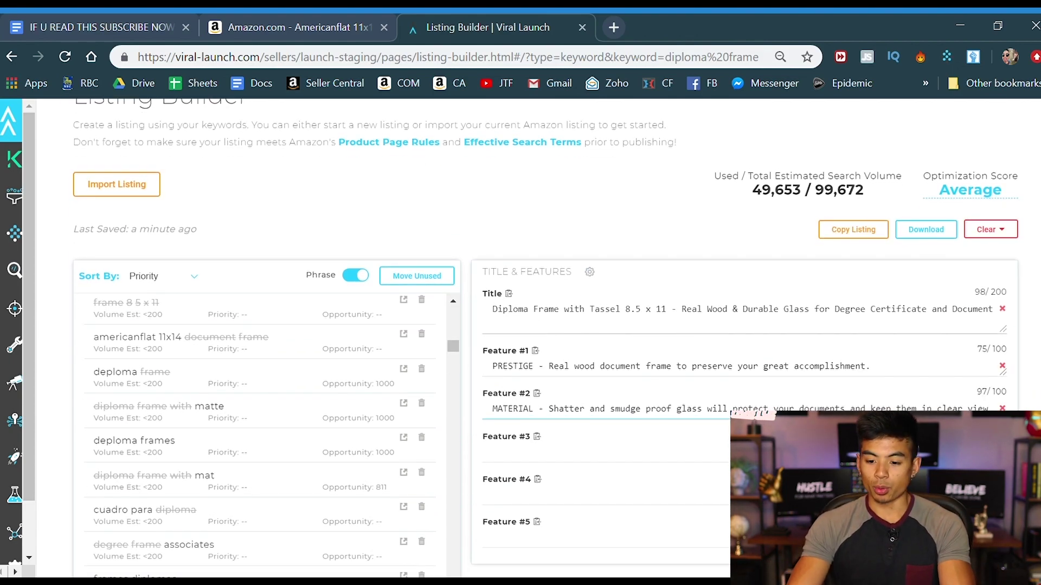
{"action": "scroll", "coordinate": [186, 450], "scroll_direction": "up", "scroll_amount": 10}
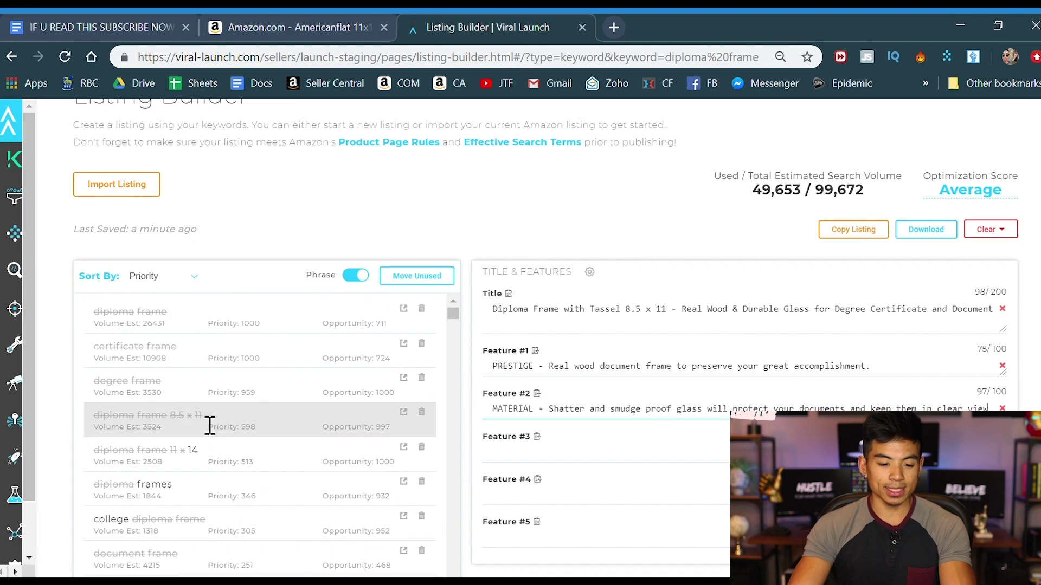
{"action": "scroll", "coordinate": [203, 401], "scroll_direction": "up", "scroll_amount": 2}
{"action": "scroll", "coordinate": [824, 322], "scroll_direction": "down", "scroll_amount": 3}
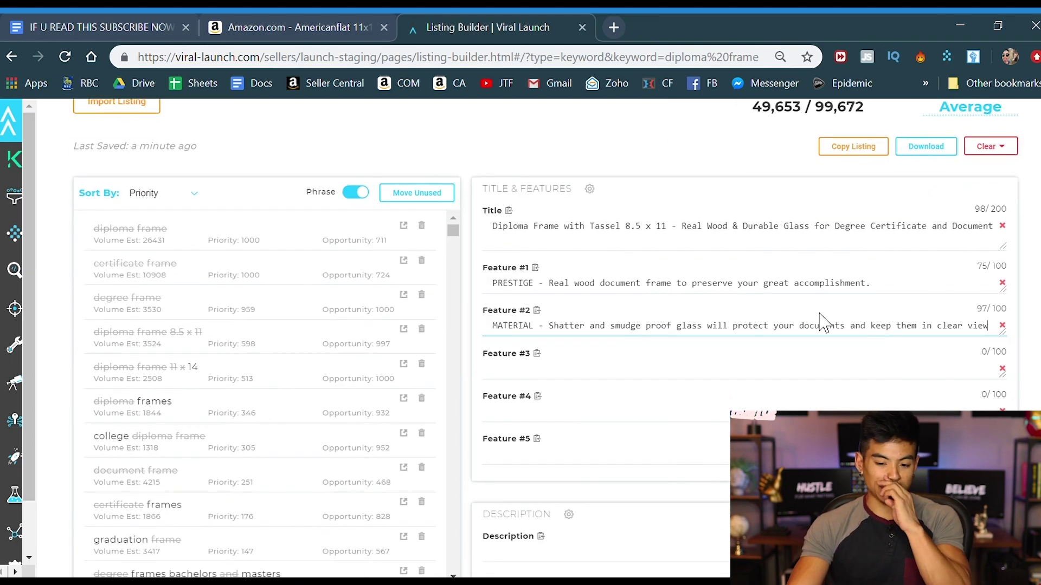
{"action": "scroll", "coordinate": [824, 323], "scroll_direction": "up", "scroll_amount": 3}
{"action": "scroll", "coordinate": [222, 344], "scroll_direction": "down", "scroll_amount": 2}
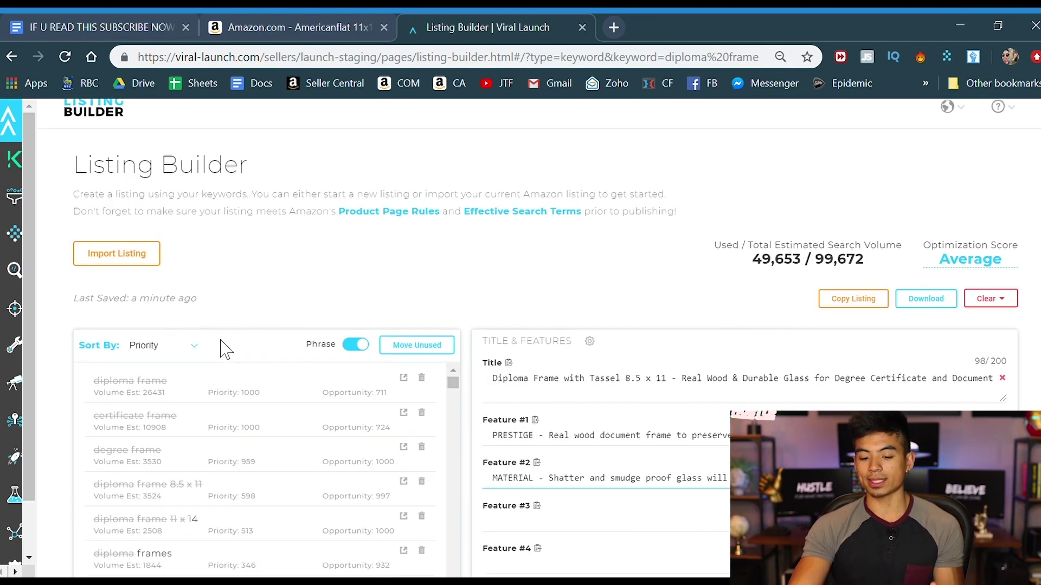
{"action": "scroll", "coordinate": [585, 341], "scroll_direction": "down", "scroll_amount": 3}
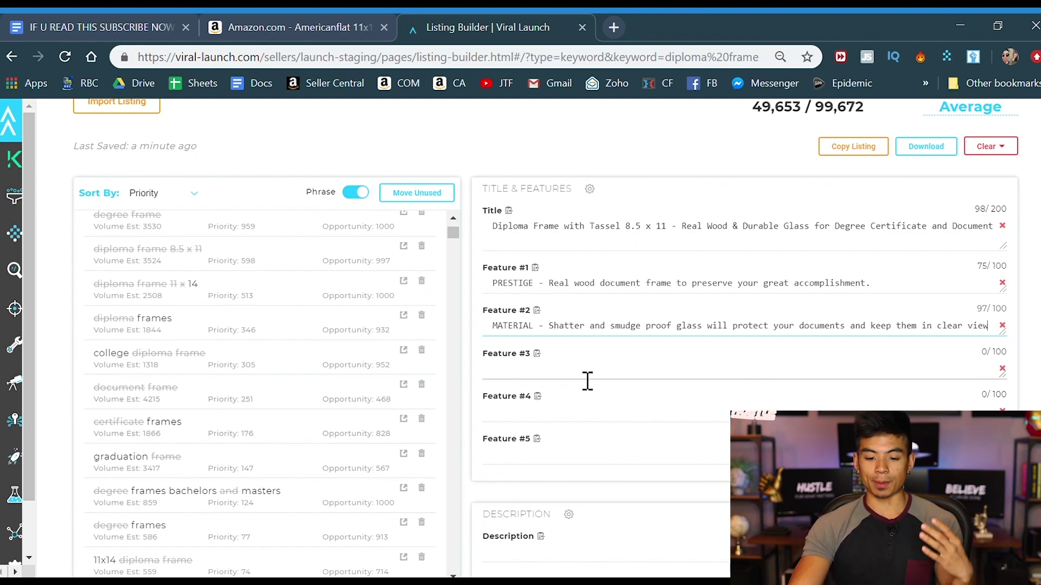
Look over the remaining feature fields and the description, backend search term and optional sections of the listing.
{"action": "scroll", "coordinate": [587, 381], "scroll_direction": "down", "scroll_amount": 3}
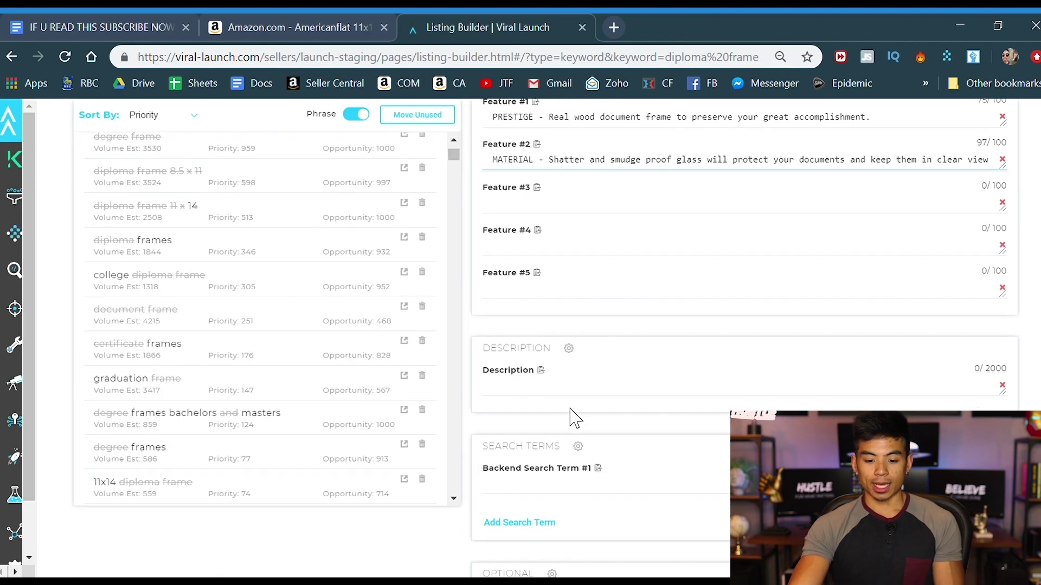
{"action": "left_click", "coordinate": [576, 393]}
{"action": "scroll", "coordinate": [589, 439], "scroll_direction": "down", "scroll_amount": 5}
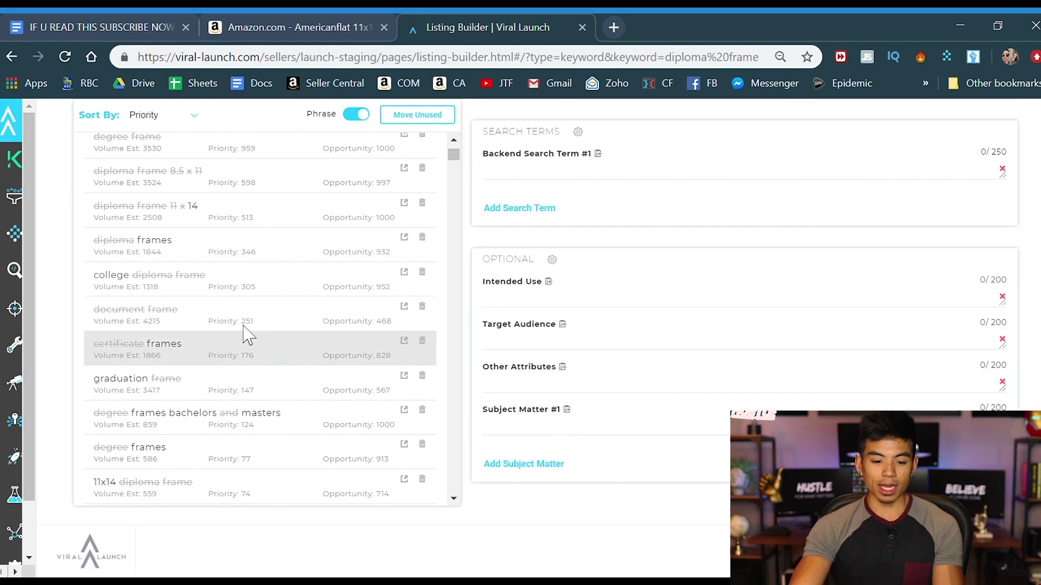
{"action": "scroll", "coordinate": [228, 318], "scroll_direction": "up", "scroll_amount": 2}
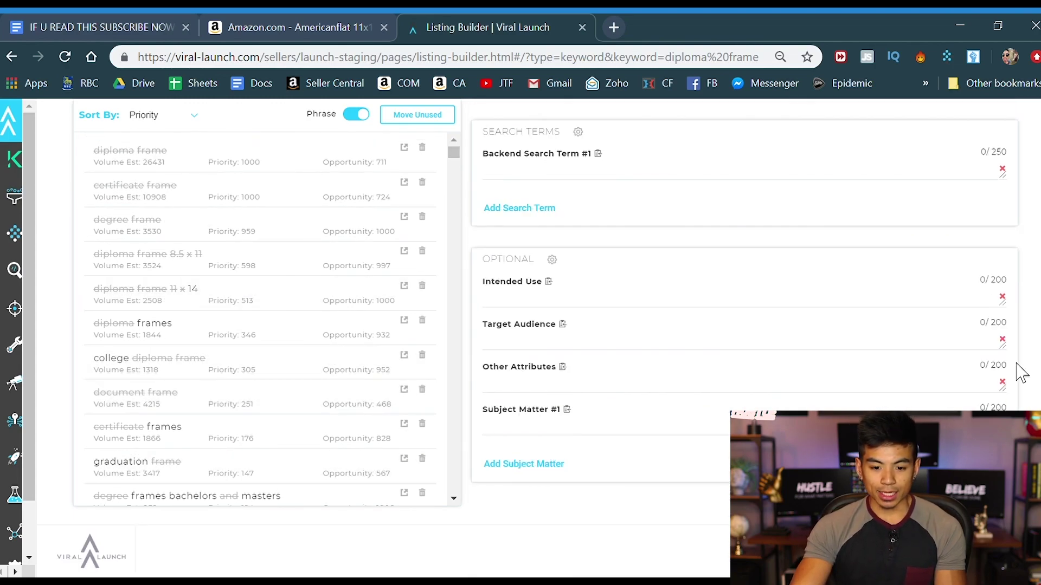
{"action": "scroll", "coordinate": [1018, 367], "scroll_direction": "up", "scroll_amount": 10}
{"action": "scroll", "coordinate": [382, 457], "scroll_direction": "down", "scroll_amount": 1}
{"action": "scroll", "coordinate": [382, 457], "scroll_direction": "down", "scroll_amount": 3}
{"action": "scroll", "coordinate": [864, 333], "scroll_direction": "down", "scroll_amount": 4}
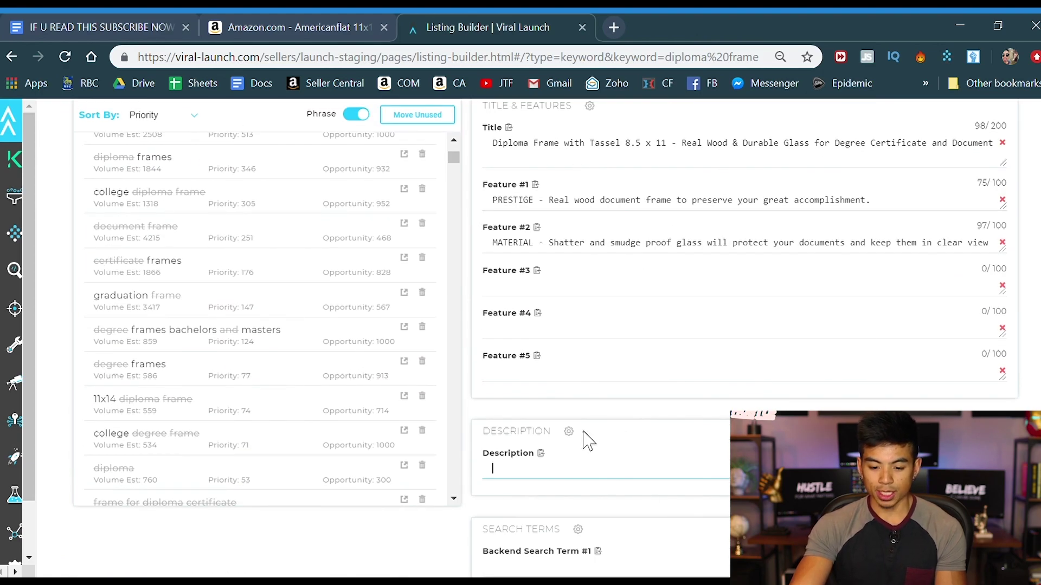
Move the unused keywords into the backend search terms and view the filled Backend Search Term #1.
{"action": "scroll", "coordinate": [378, 367], "scroll_direction": "up", "scroll_amount": 8}
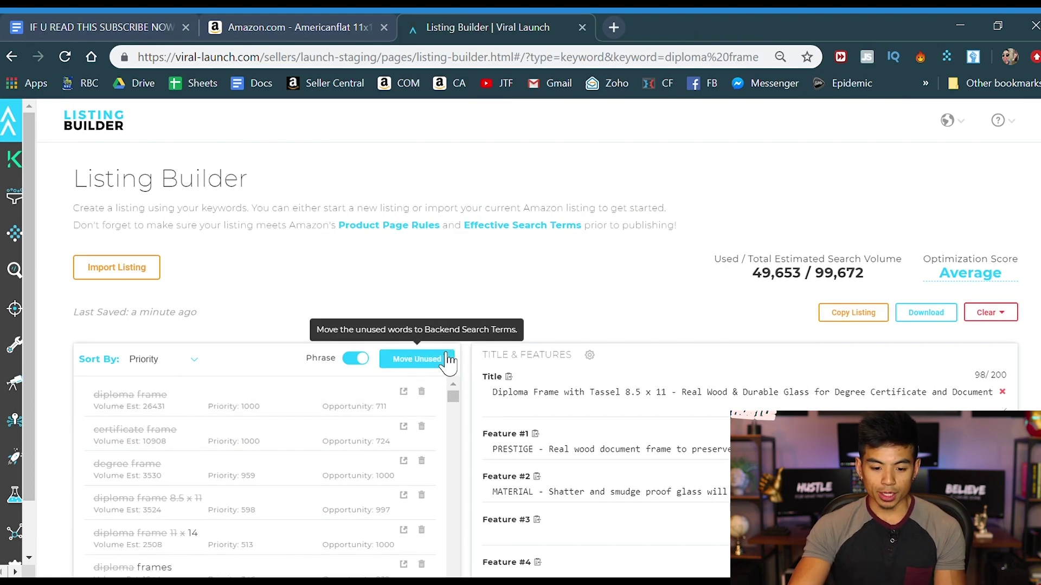
{"action": "left_click", "coordinate": [391, 366]}
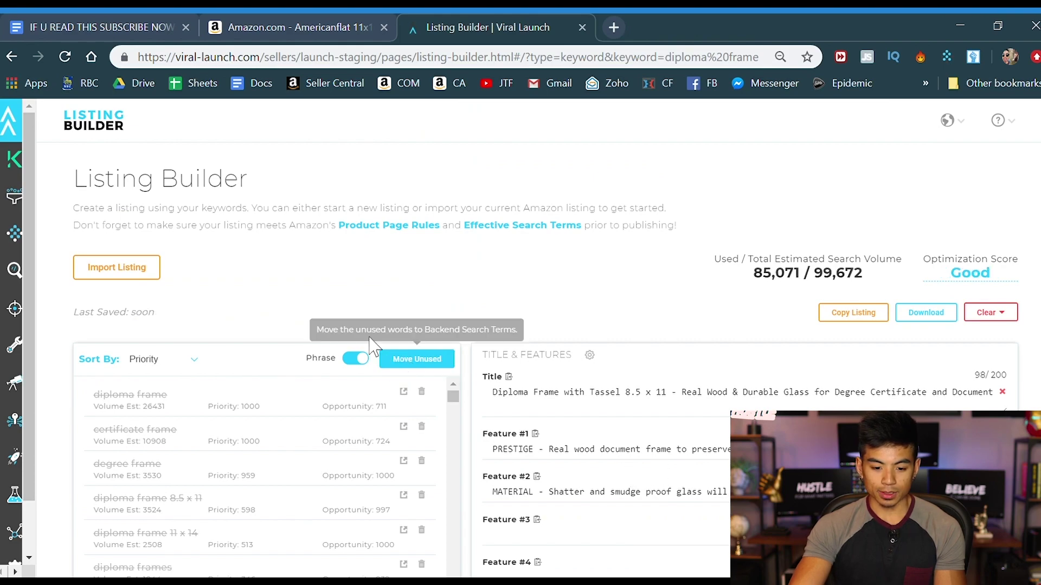
{"action": "scroll", "coordinate": [455, 371], "scroll_direction": "down", "scroll_amount": 10}
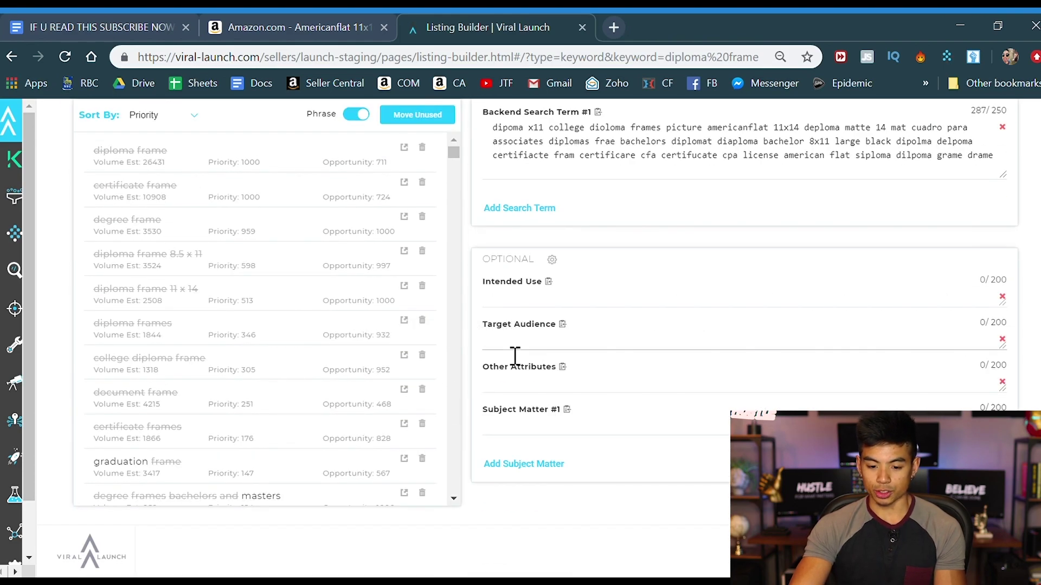
Examine the filled Backend Search Term #1 together with the listing's used search volume and optimization score.
{"action": "scroll", "coordinate": [537, 360], "scroll_direction": "up", "scroll_amount": 3}
{"action": "left_click", "coordinate": [499, 309]}
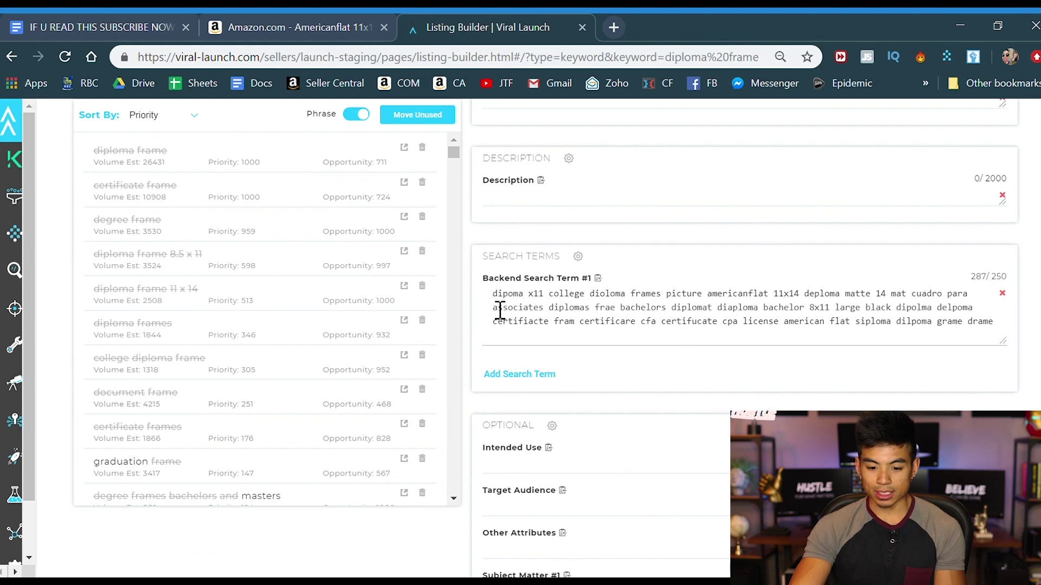
{"action": "key", "text": "ctrl+a"}
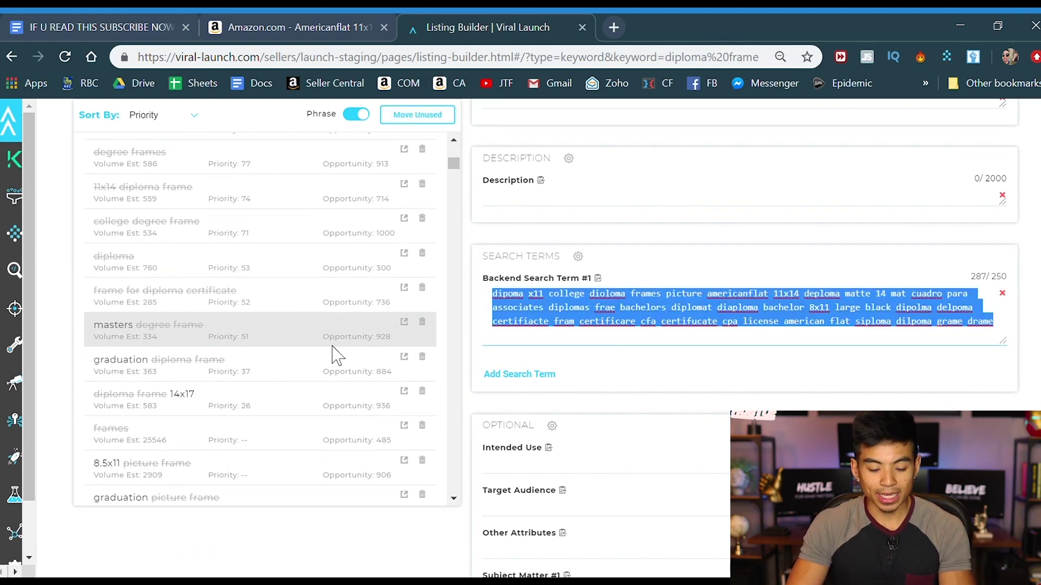
{"action": "scroll", "coordinate": [458, 319], "scroll_direction": "up", "scroll_amount": 9}
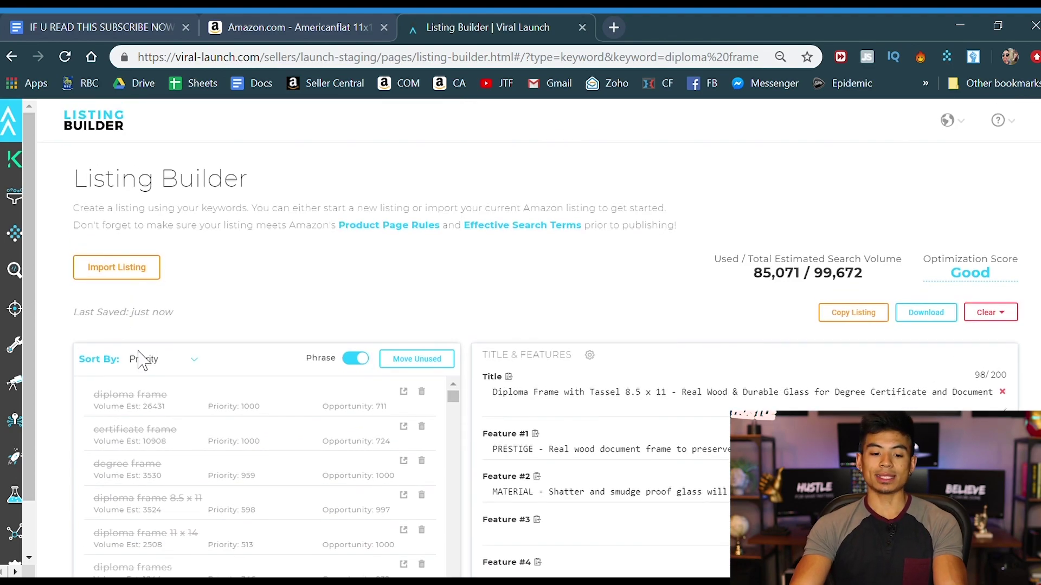
{"action": "scroll", "coordinate": [650, 347], "scroll_direction": "down", "scroll_amount": 2}
{"action": "scroll", "coordinate": [630, 380], "scroll_direction": "down", "scroll_amount": 3}
{"action": "scroll", "coordinate": [634, 378], "scroll_direction": "up", "scroll_amount": 5}
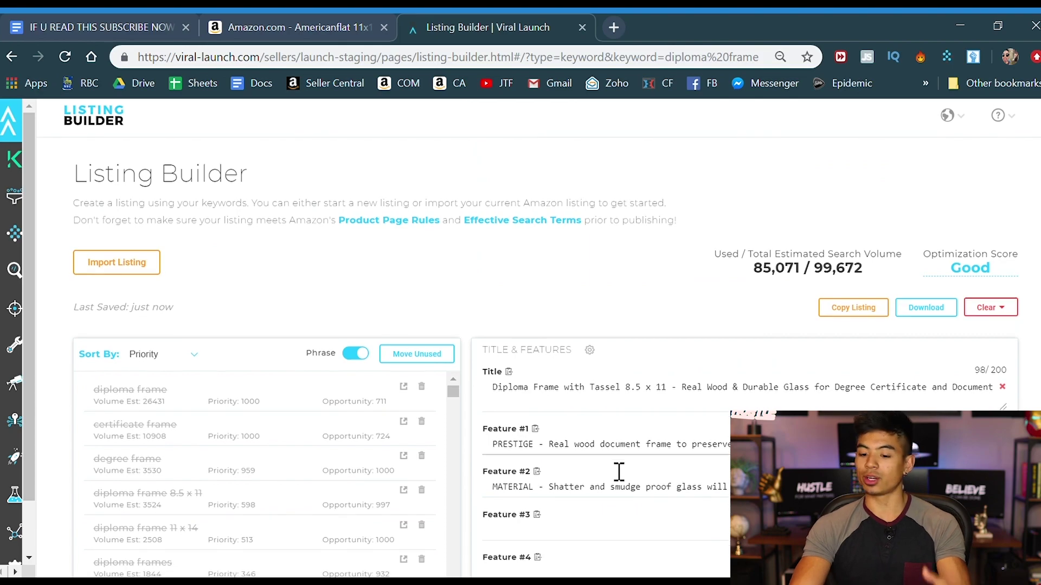
Check the keyword list against the empty feature fields and the words in Backend Search Term #1.
{"action": "scroll", "coordinate": [618, 469], "scroll_direction": "down", "scroll_amount": 3}
{"action": "left_click", "coordinate": [610, 377]}
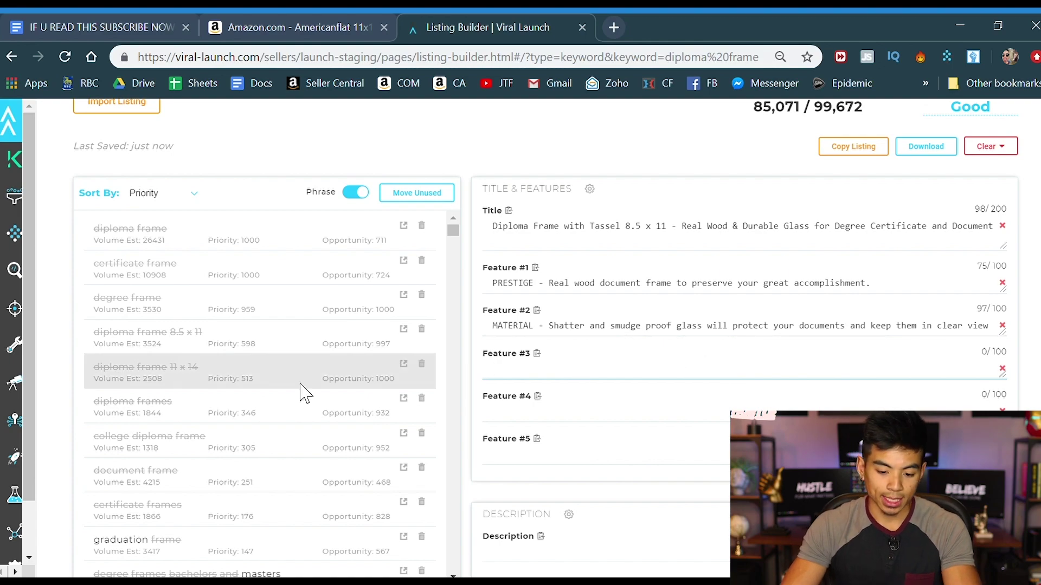
{"action": "scroll", "coordinate": [292, 393], "scroll_direction": "down", "scroll_amount": 15}
{"action": "scroll", "coordinate": [291, 382], "scroll_direction": "down", "scroll_amount": 15}
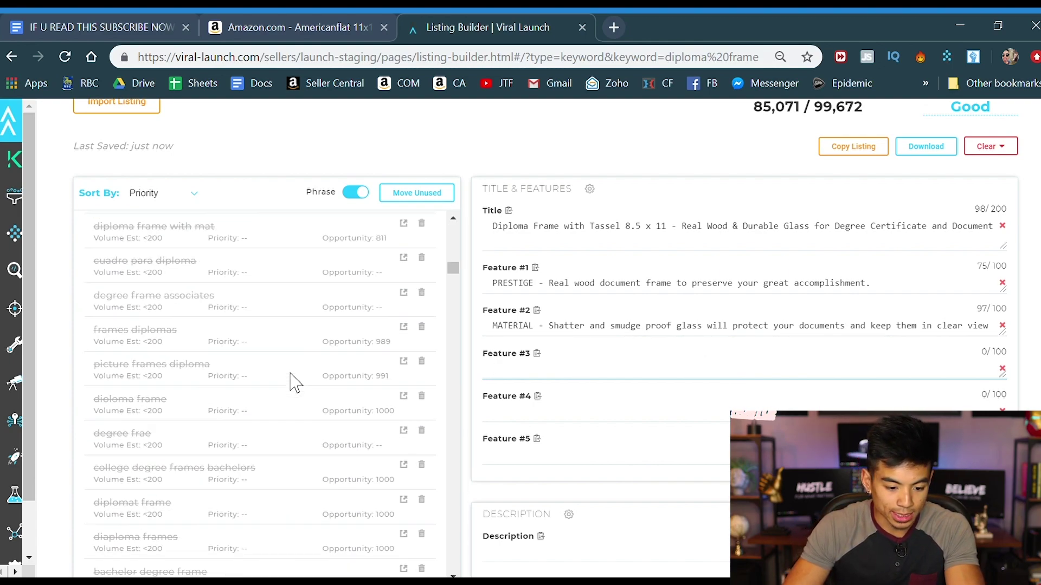
{"action": "scroll", "coordinate": [807, 295], "scroll_direction": "down", "scroll_amount": 8}
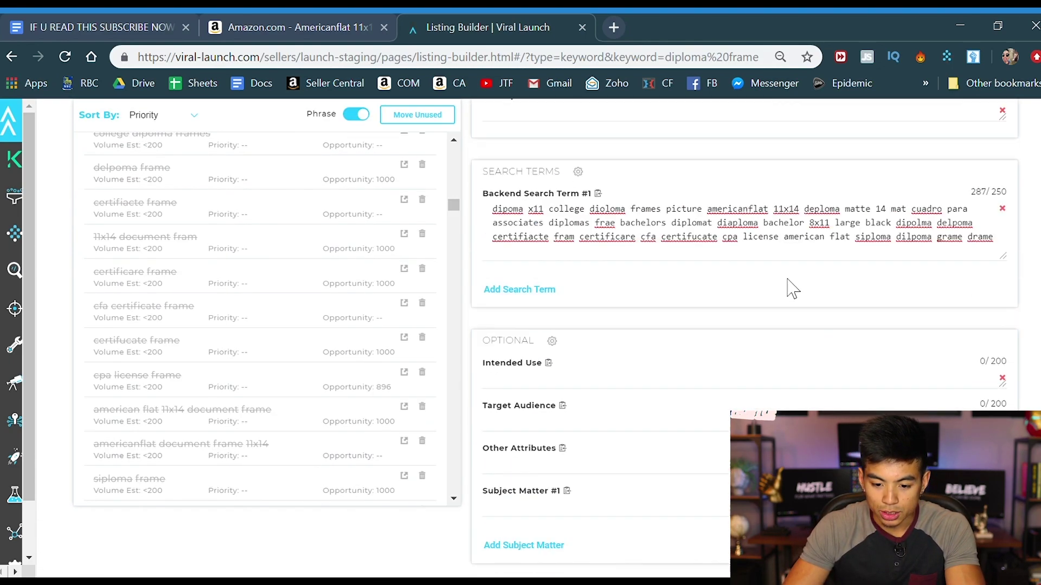
{"action": "scroll", "coordinate": [759, 353], "scroll_direction": "up", "scroll_amount": 4}
{"action": "left_click", "coordinate": [508, 407]}
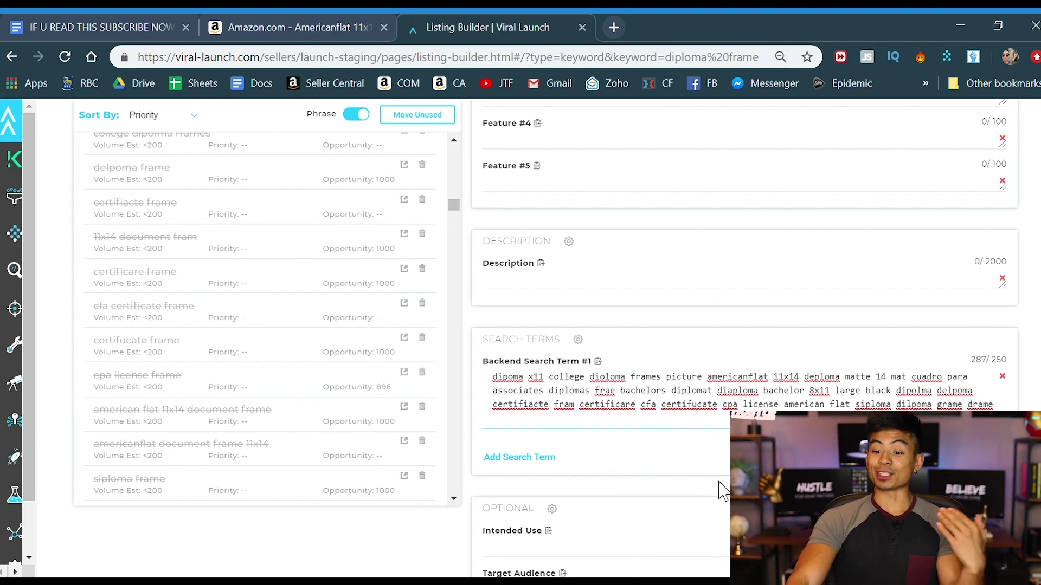
{"action": "scroll", "coordinate": [302, 158], "scroll_direction": "up", "scroll_amount": 5}
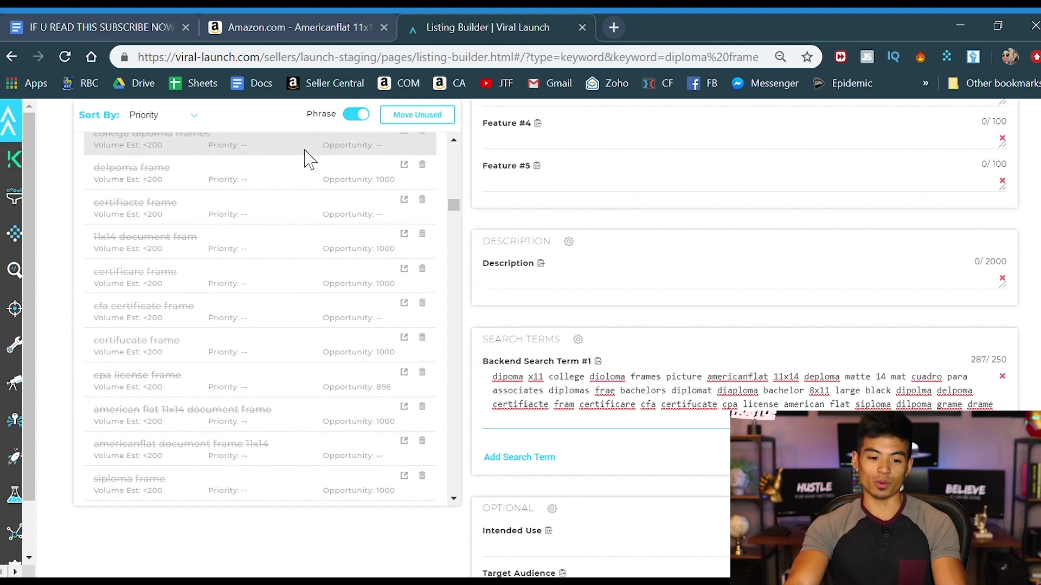
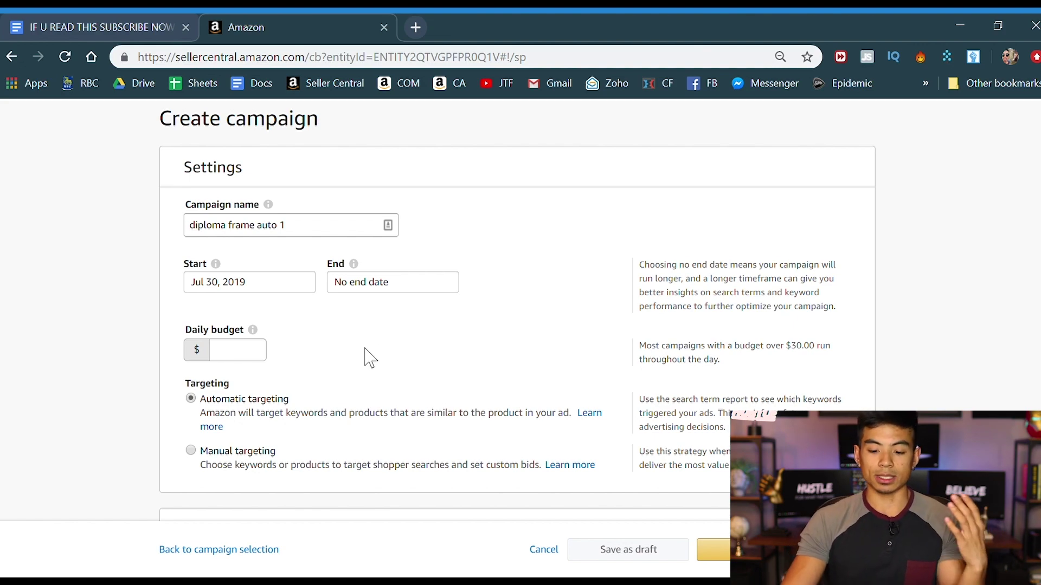
Set the daily budget of the "diploma frame auto 1" campaign to $30.
{"action": "left_click_drag", "start_coordinate": [638, 347], "coordinate": [811, 360]}
{"action": "left_click", "coordinate": [252, 357]}
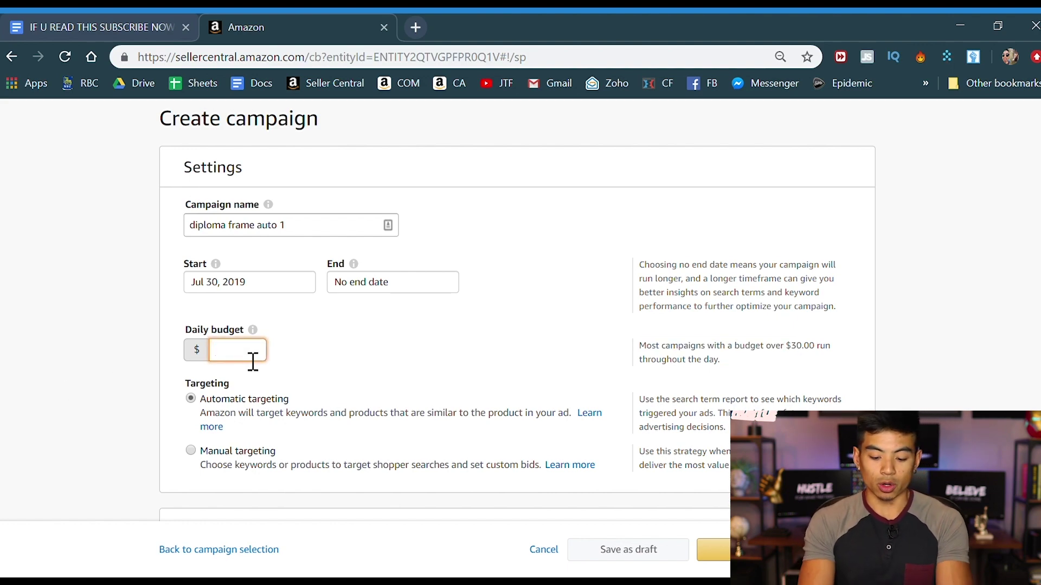
{"action": "type", "text": "30"}
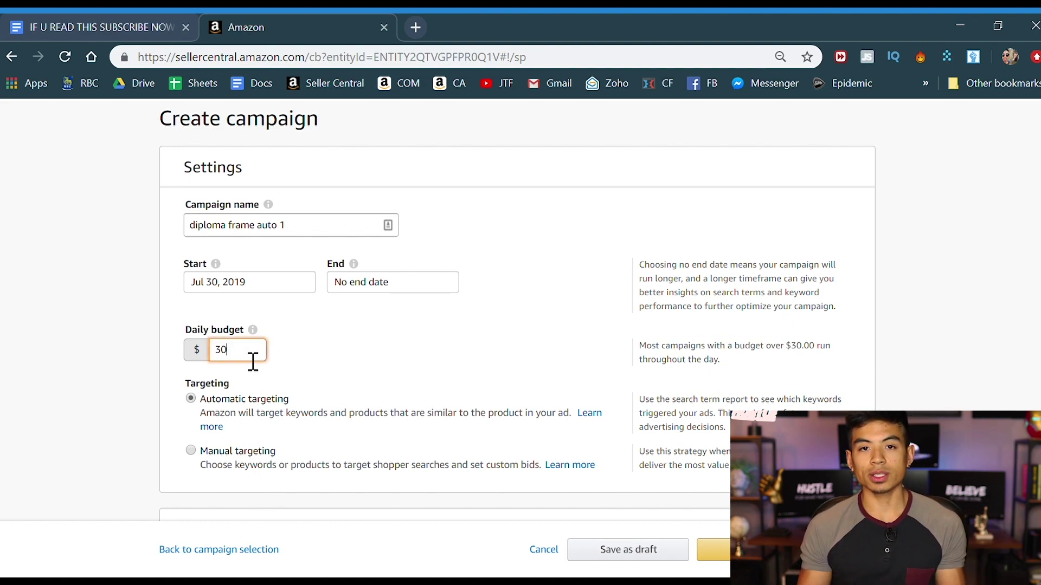
{"action": "left_click", "coordinate": [400, 333]}
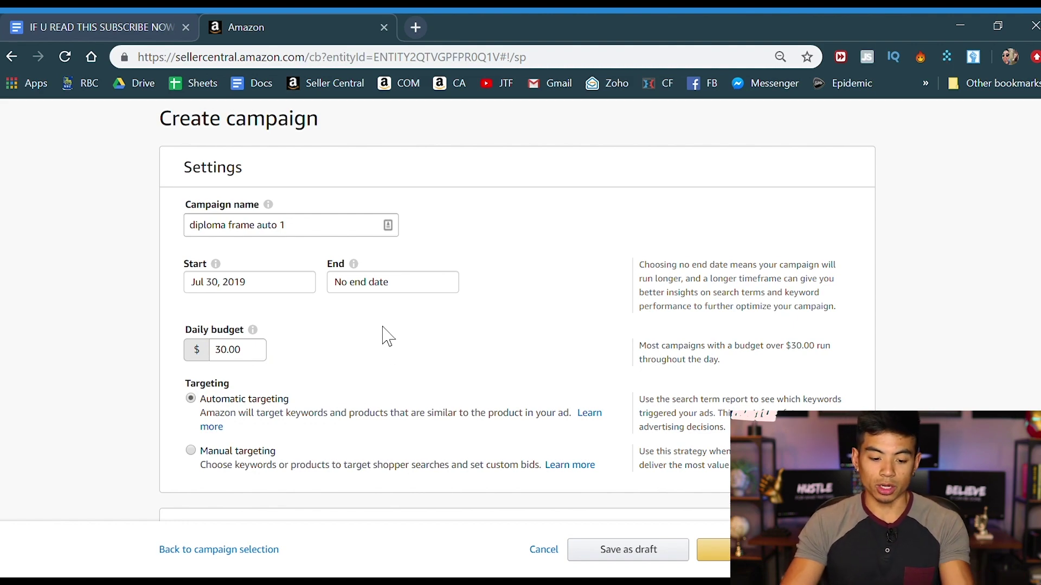
Compare the targeting options by switching the campaign to manual targeting and back to automatic targeting.
{"action": "scroll", "coordinate": [388, 337], "scroll_direction": "down", "scroll_amount": 2}
{"action": "scroll", "coordinate": [384, 337], "scroll_direction": "up", "scroll_amount": 2}
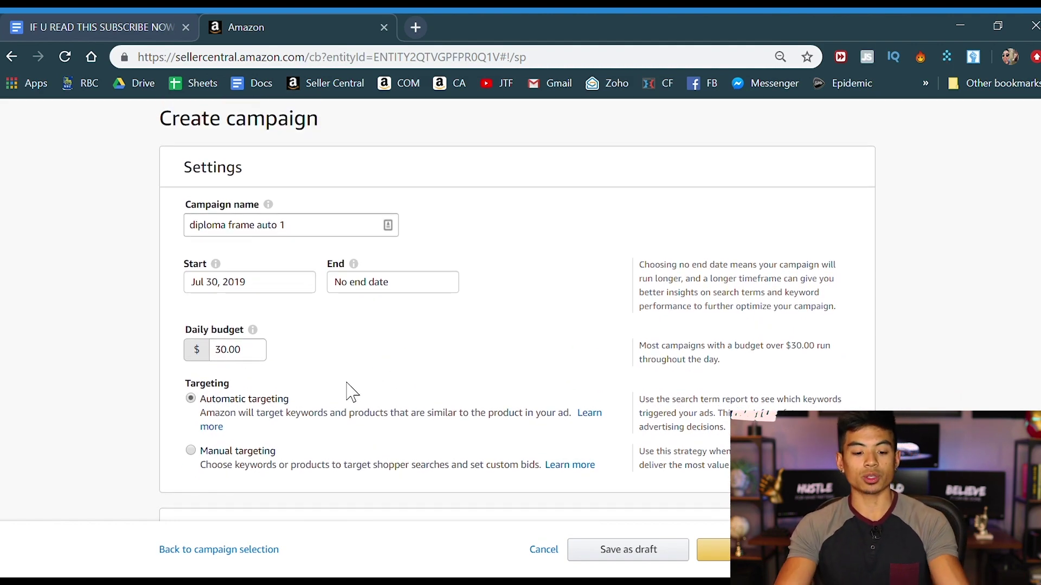
{"action": "left_click_drag", "start_coordinate": [334, 397], "coordinate": [196, 404]}
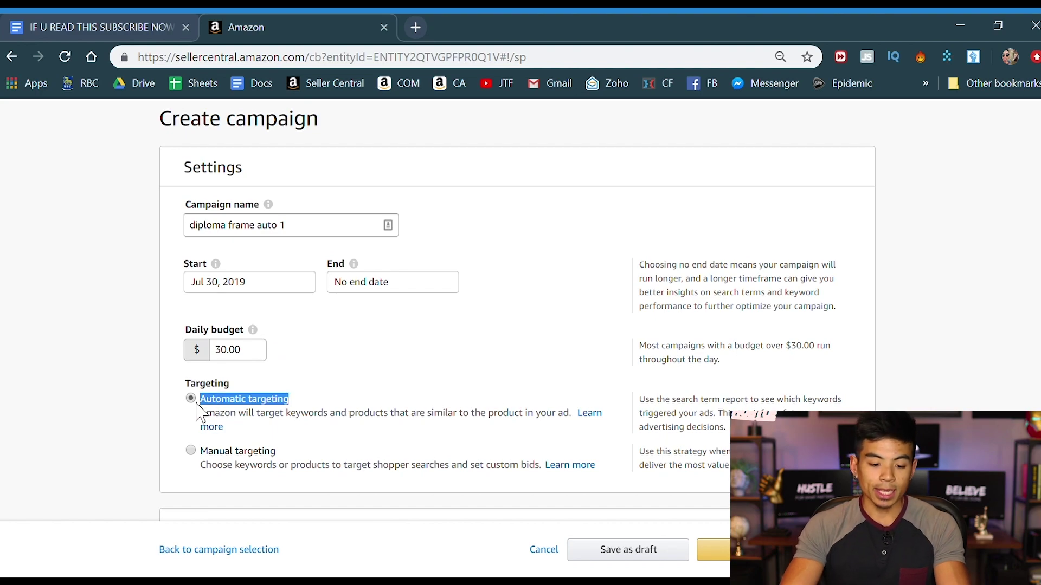
{"action": "left_click", "coordinate": [439, 376]}
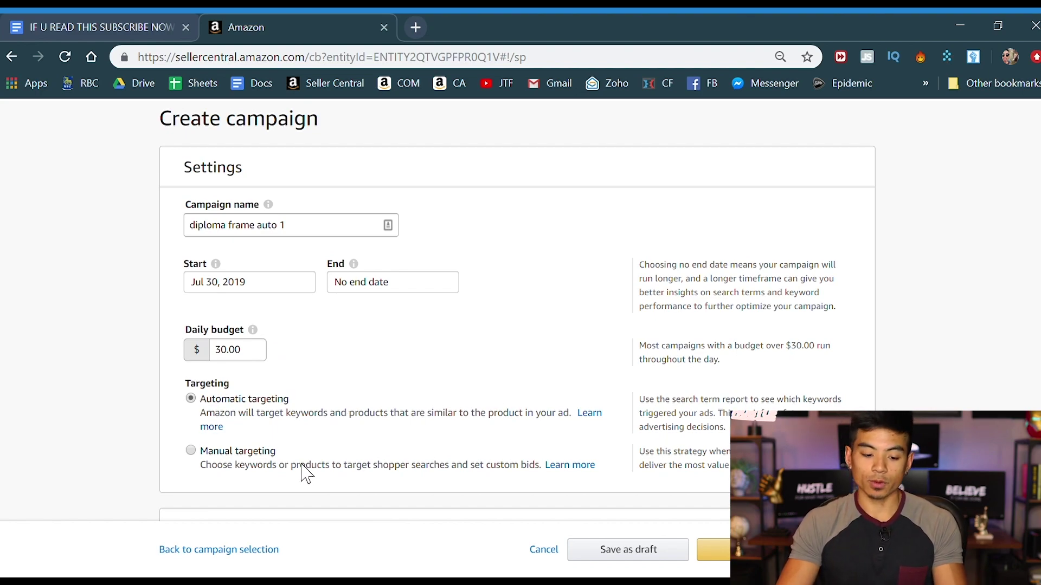
{"action": "scroll", "coordinate": [314, 461], "scroll_direction": "down", "scroll_amount": 2}
{"action": "scroll", "coordinate": [318, 450], "scroll_direction": "up", "scroll_amount": 2}
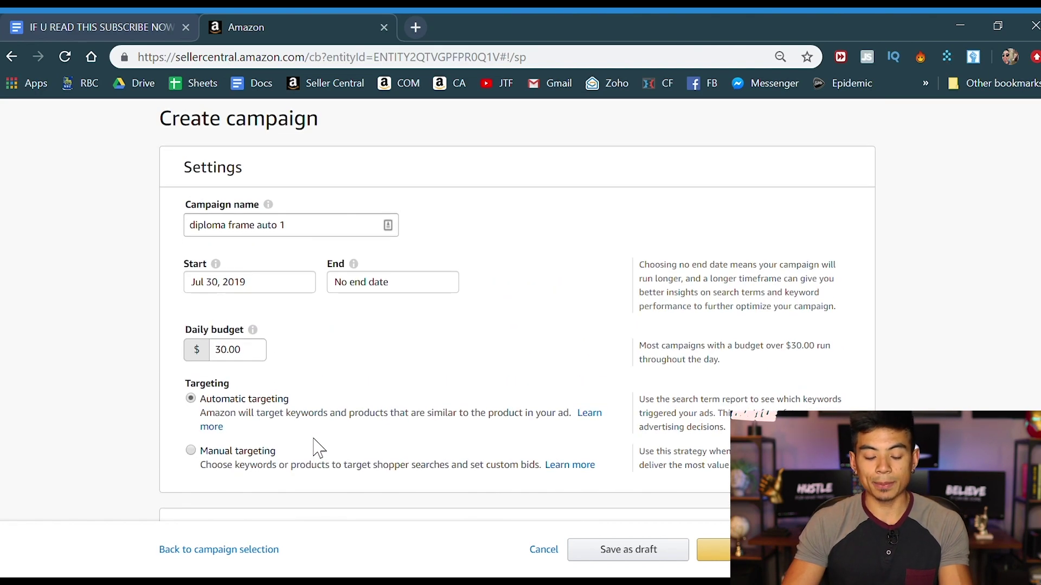
{"action": "left_click", "coordinate": [314, 465]}
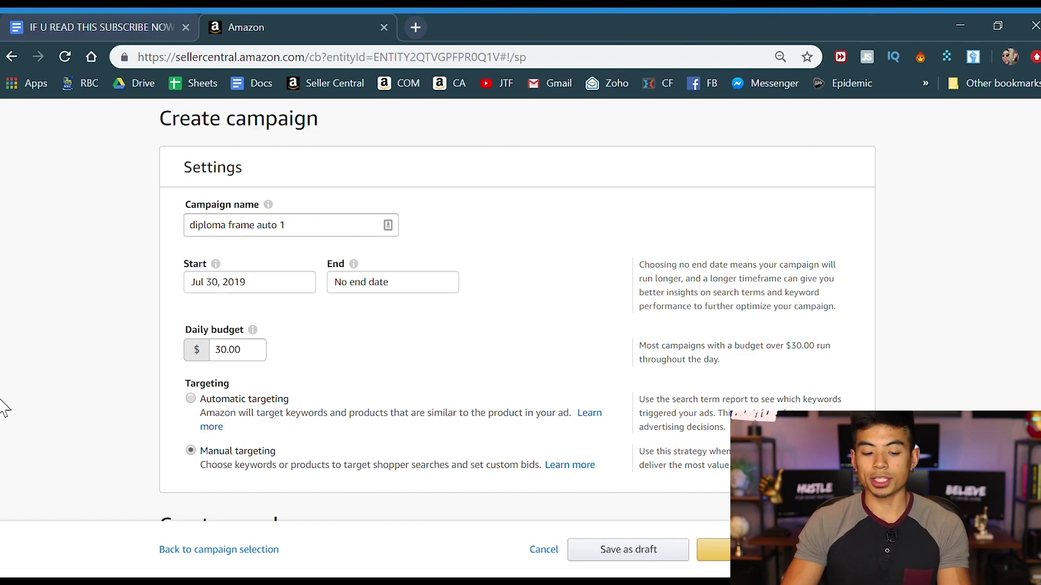
{"action": "left_click", "coordinate": [211, 402]}
Set the campaign bidding strategy to Fixed bids and check the option to adjust bids by placement.
{"action": "scroll", "coordinate": [168, 414], "scroll_direction": "down", "scroll_amount": 5}
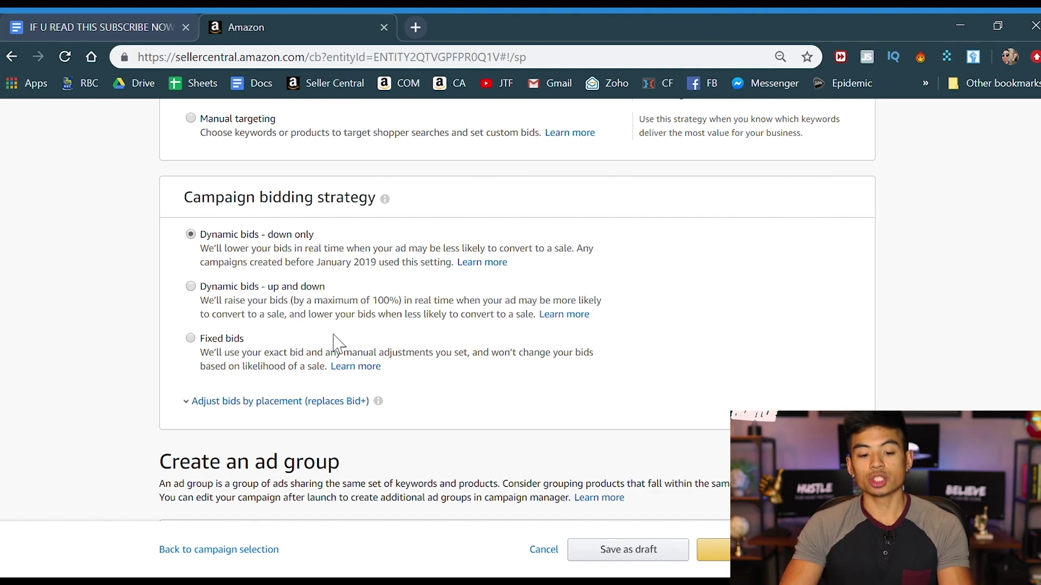
{"action": "left_click", "coordinate": [191, 338]}
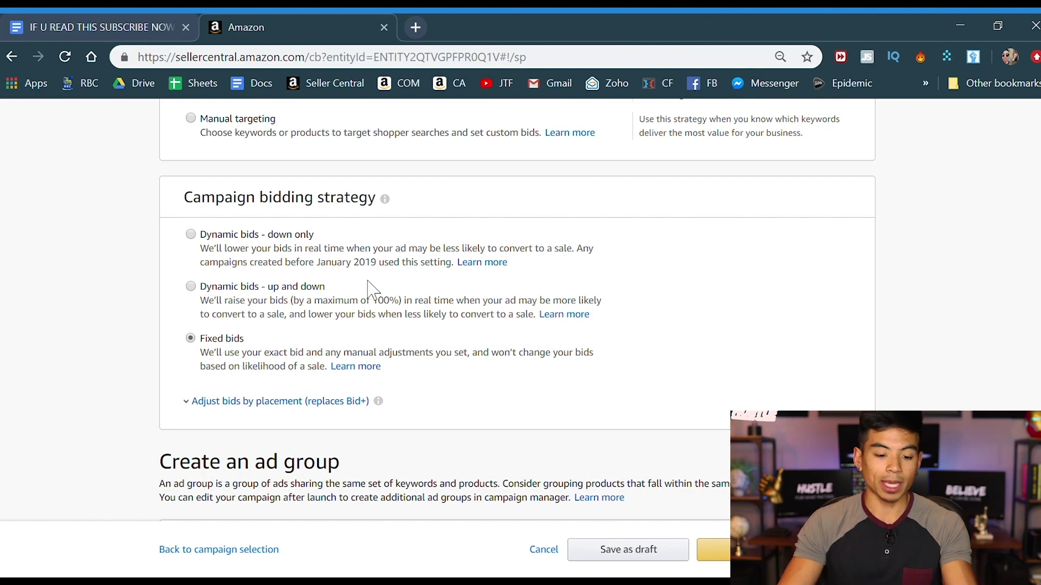
{"action": "scroll", "coordinate": [369, 277], "scroll_direction": "down", "scroll_amount": 2}
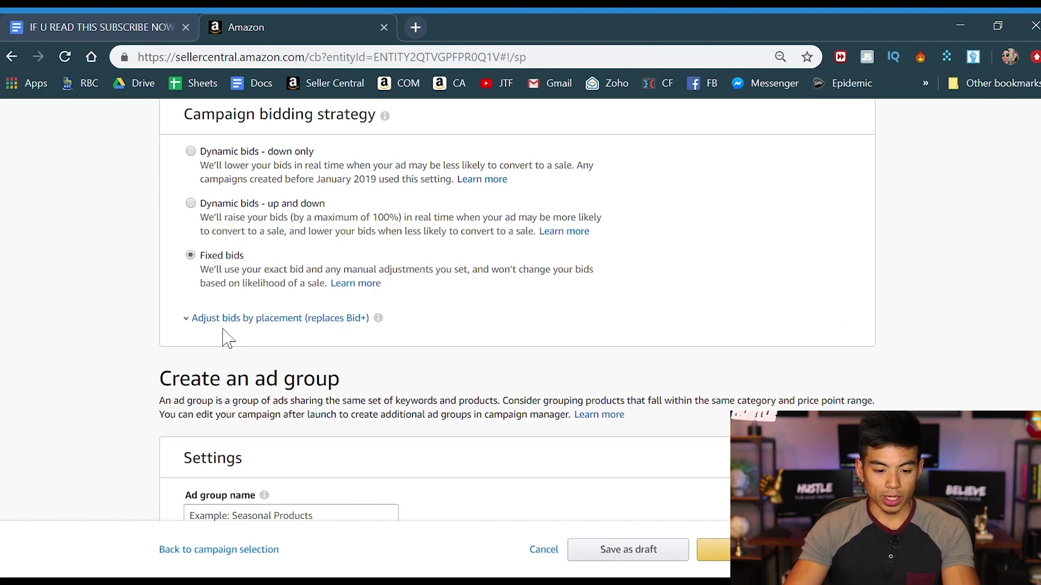
{"action": "left_click", "coordinate": [201, 320]}
{"action": "left_click", "coordinate": [302, 319]}
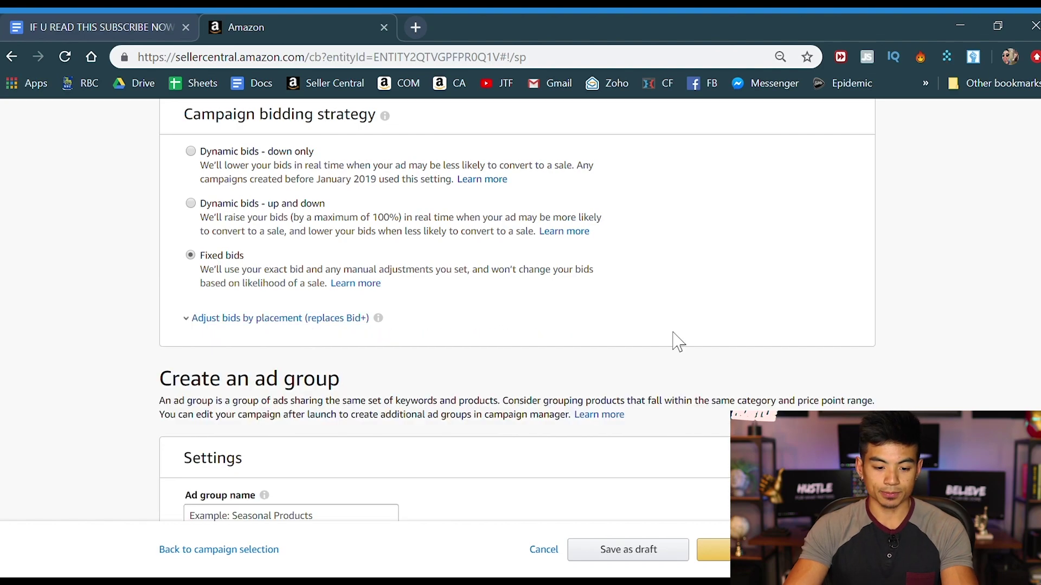
Name the campaign's ad group "Group 1".
{"action": "scroll", "coordinate": [700, 320], "scroll_direction": "down", "scroll_amount": 3}
{"action": "left_click", "coordinate": [509, 334]}
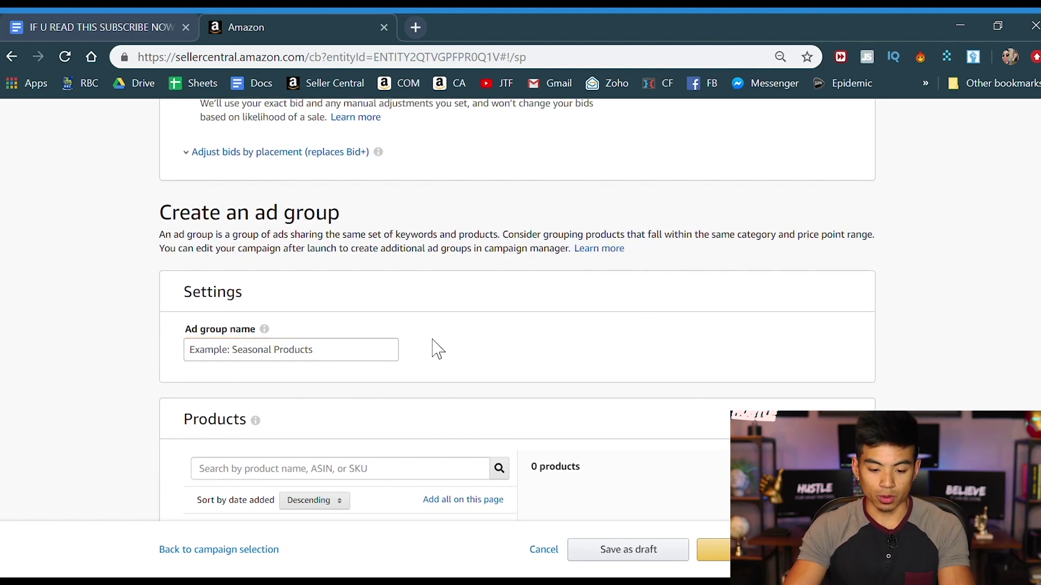
{"action": "left_click", "coordinate": [388, 358]}
{"action": "type", "text": "Group 4"}
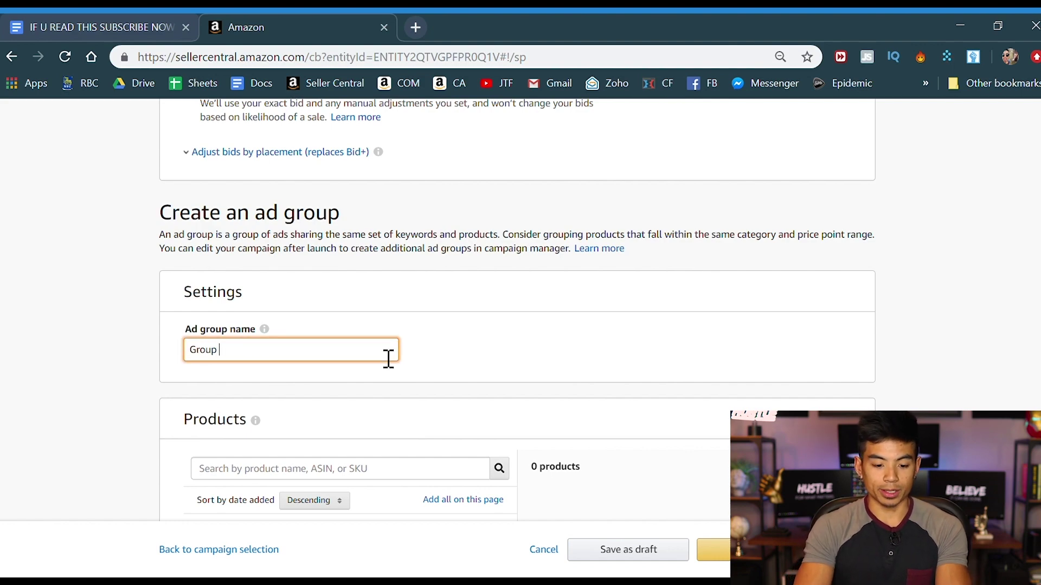
{"action": "key", "text": "BackSpace"}
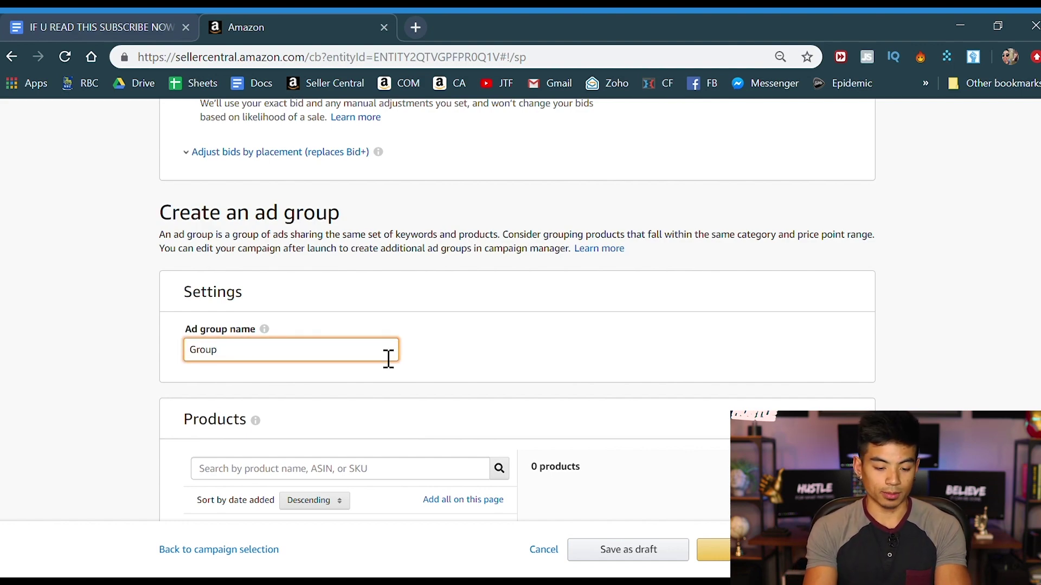
{"action": "type", "text": "1"}
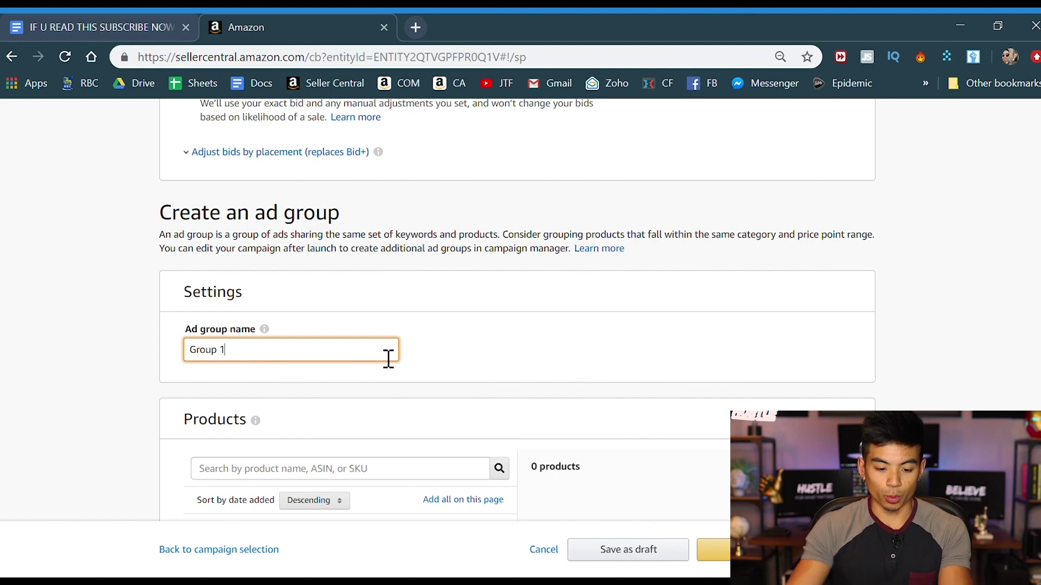
{"action": "left_click", "coordinate": [581, 319]}
Add the JT Cool Supplies Diploma Frame 24" to the ad group's products.
{"action": "scroll", "coordinate": [575, 312], "scroll_direction": "down", "scroll_amount": 3}
{"action": "scroll", "coordinate": [574, 298], "scroll_direction": "up", "scroll_amount": 2}
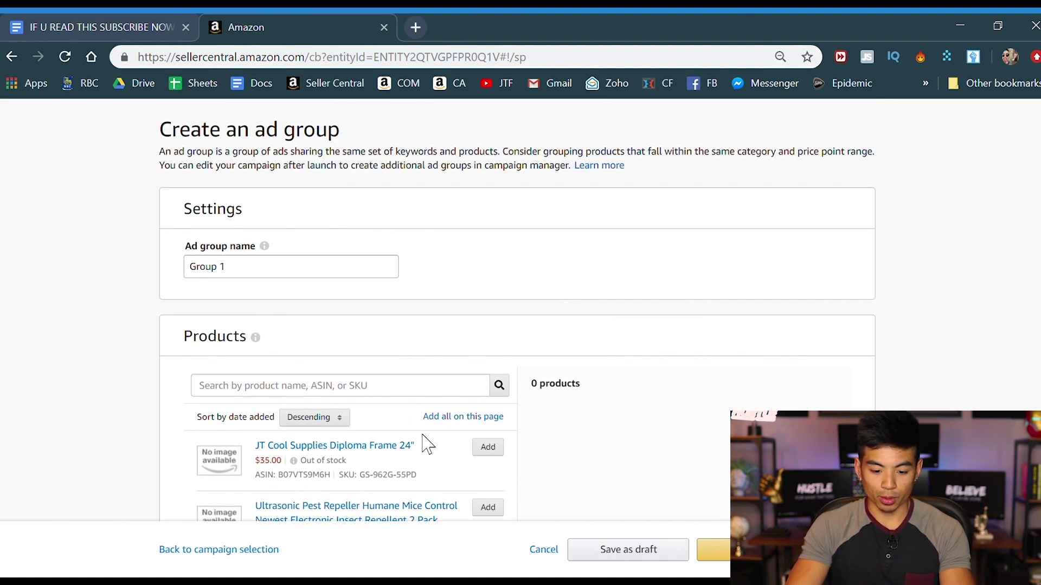
{"action": "left_click", "coordinate": [489, 449]}
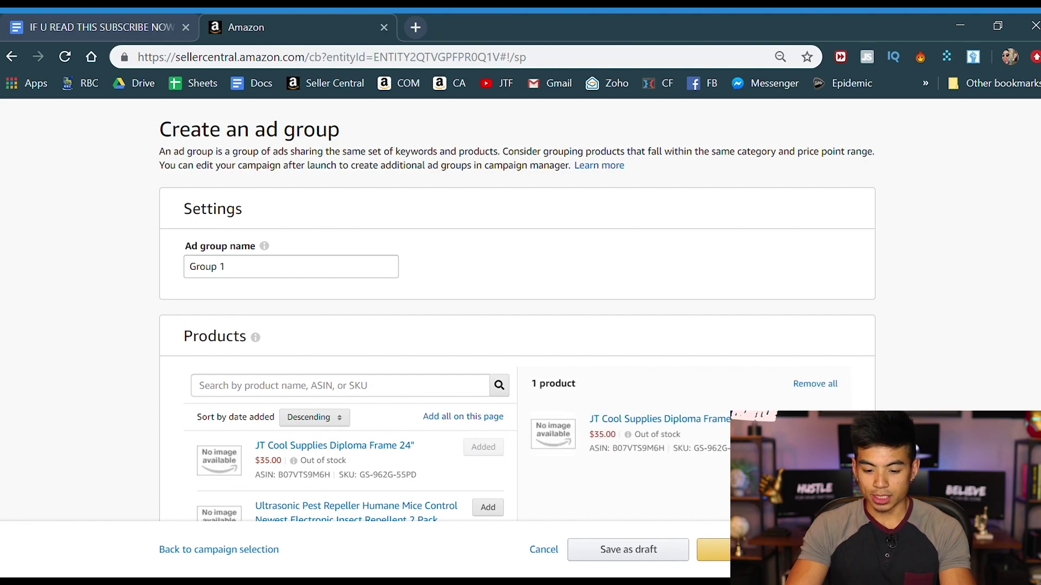
Set the default bid for automatic targeting to $1.22 and compare it with the suggested bid range.
{"action": "scroll", "coordinate": [871, 400], "scroll_direction": "down", "scroll_amount": 10}
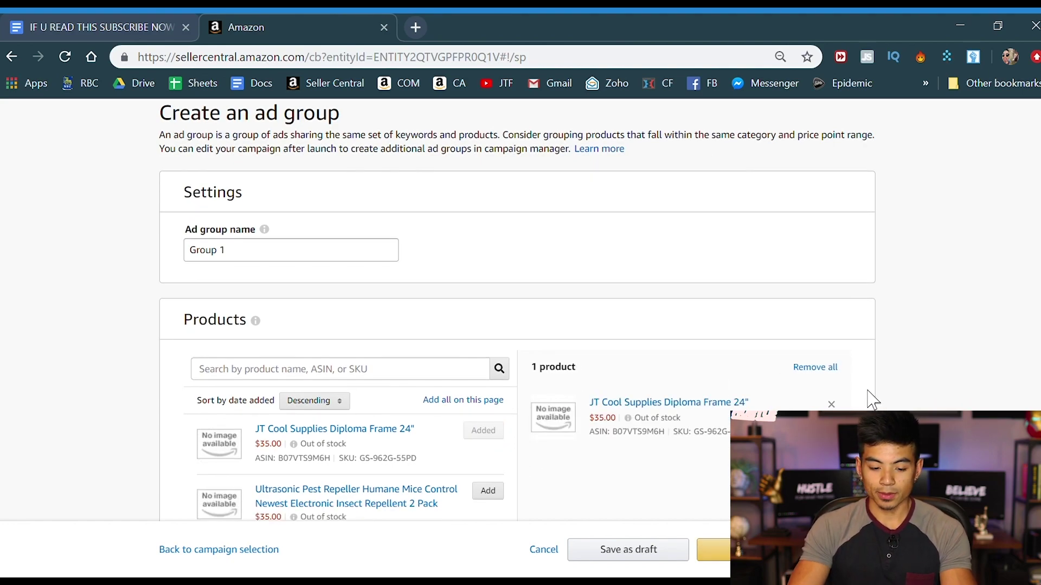
{"action": "left_click", "coordinate": [274, 335]}
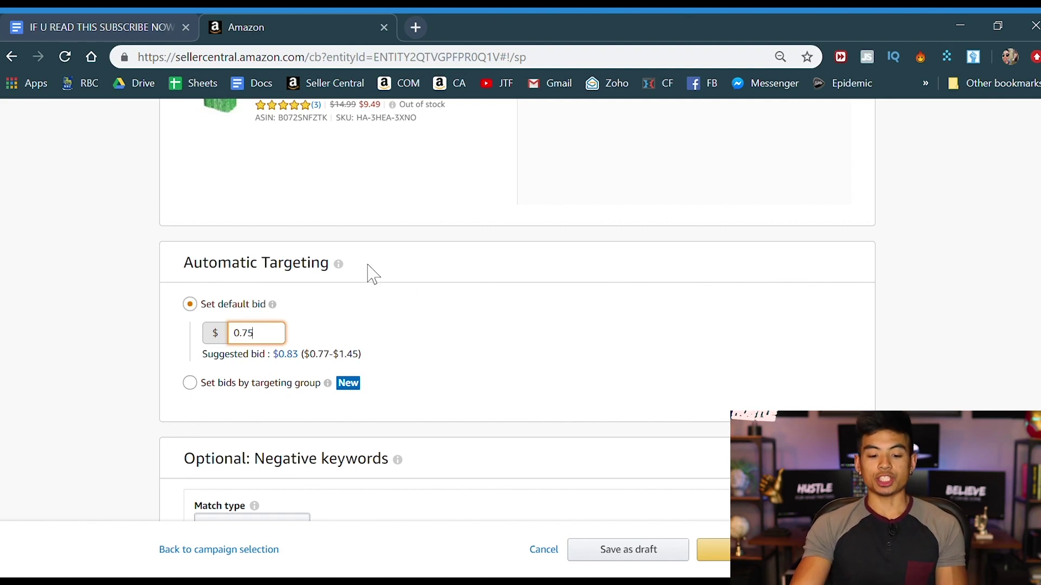
{"action": "left_click", "coordinate": [407, 354]}
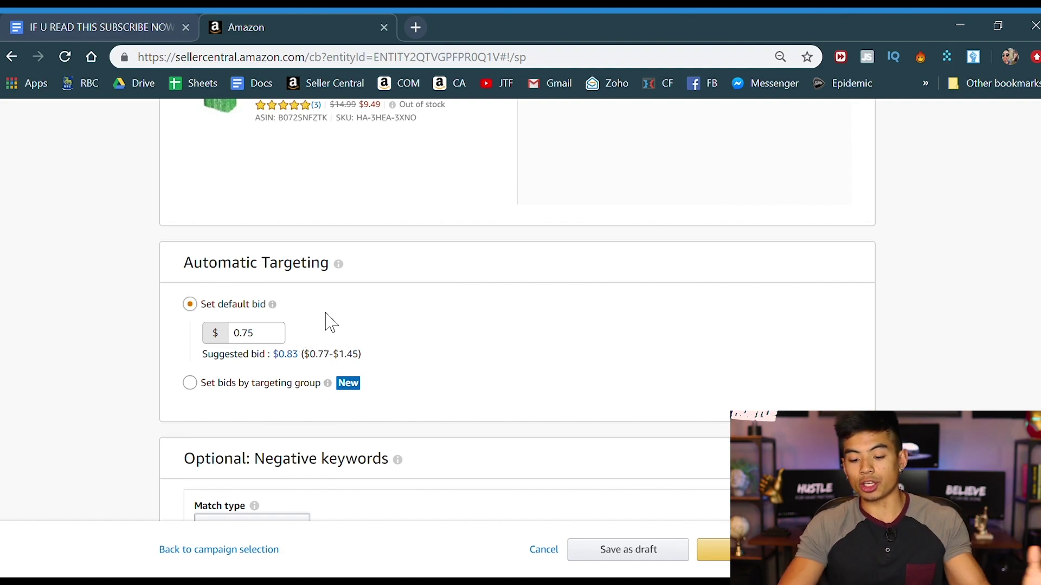
{"action": "left_click", "coordinate": [275, 343]}
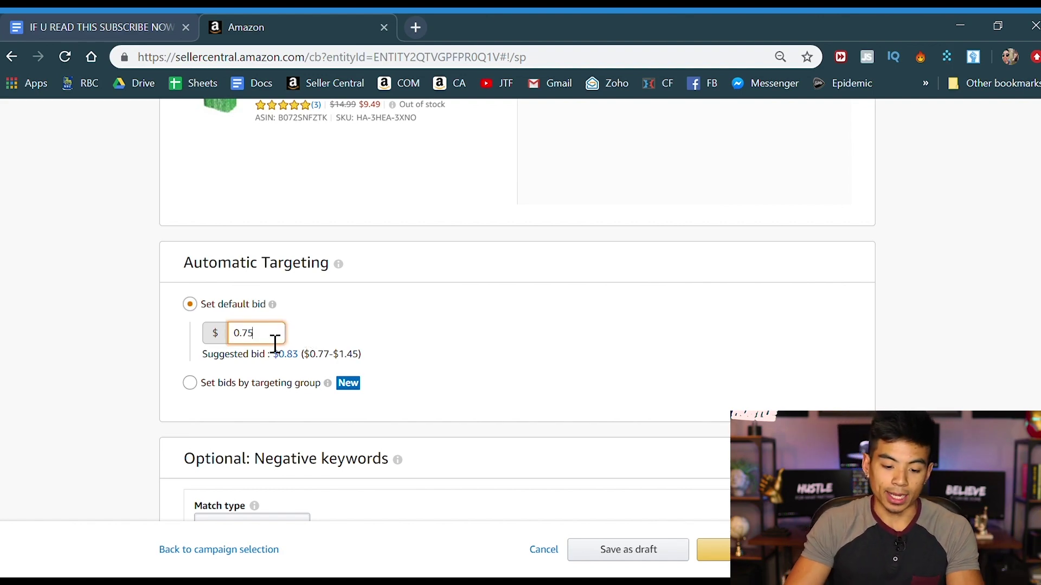
{"action": "left_click", "coordinate": [386, 321]}
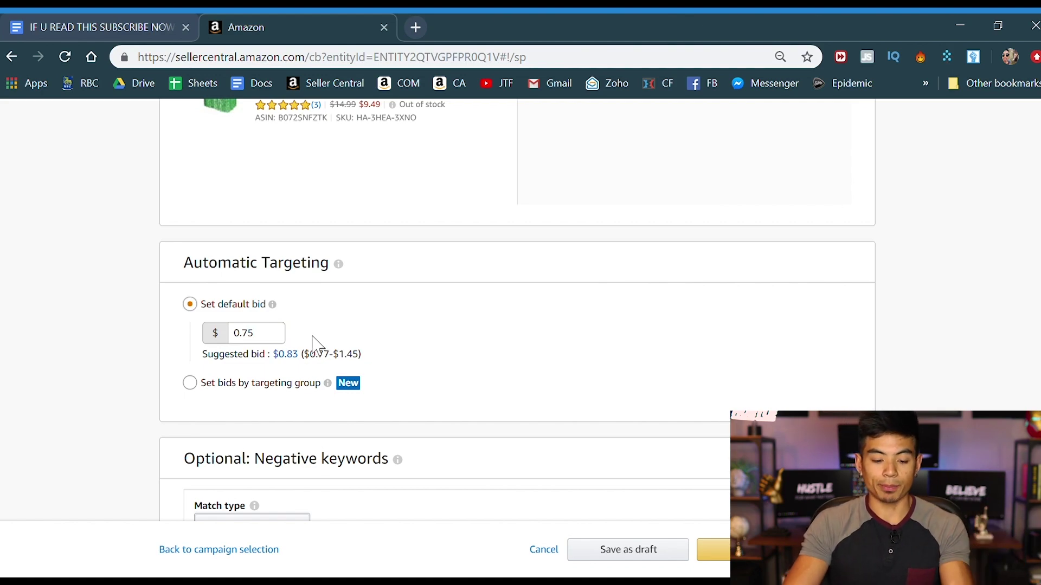
{"action": "double_click", "coordinate": [284, 345]}
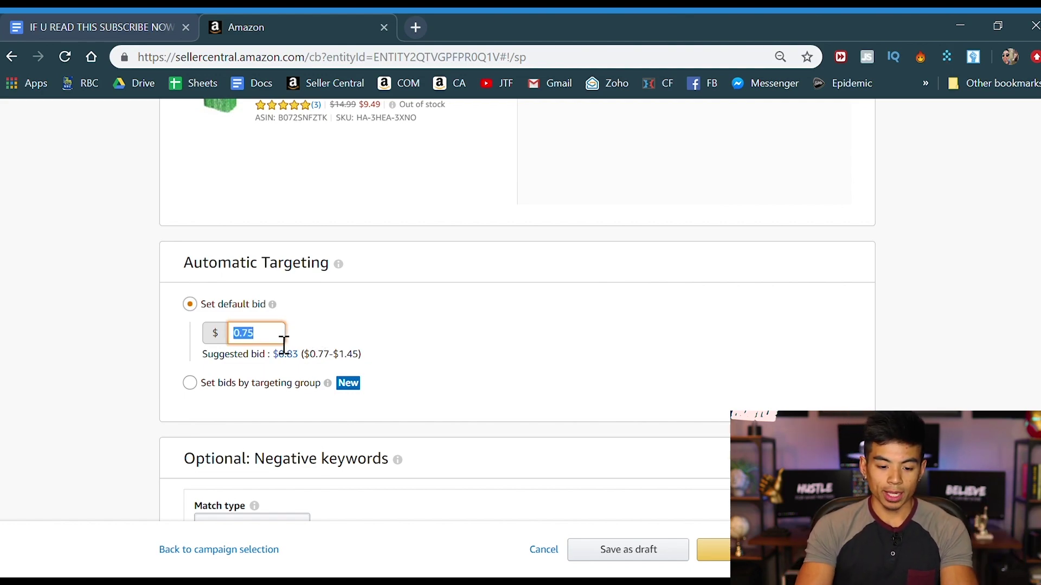
{"action": "key", "text": "BackSpace"}
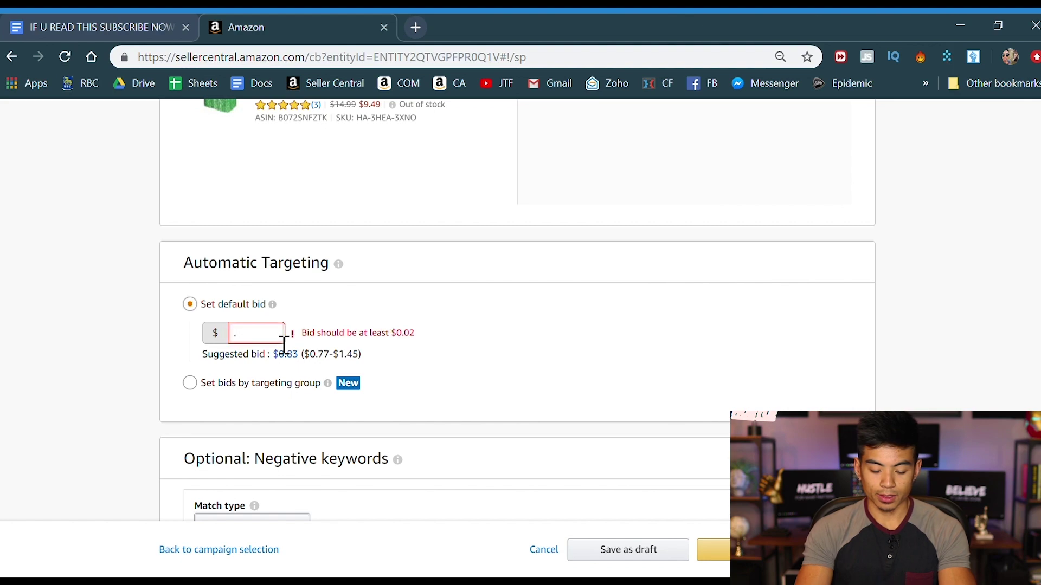
{"action": "type", "text": "1."}
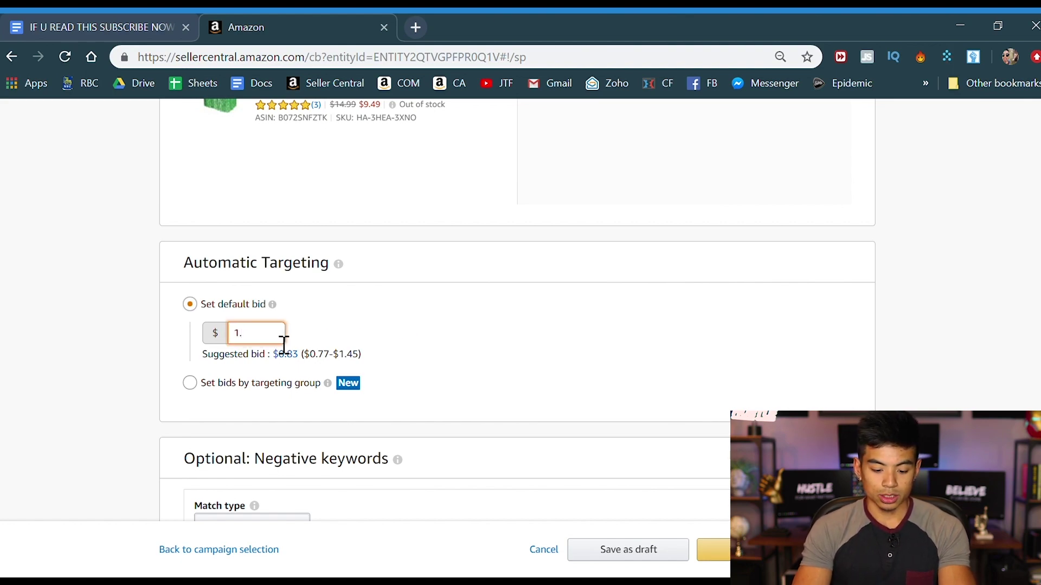
{"action": "type", "text": "22"}
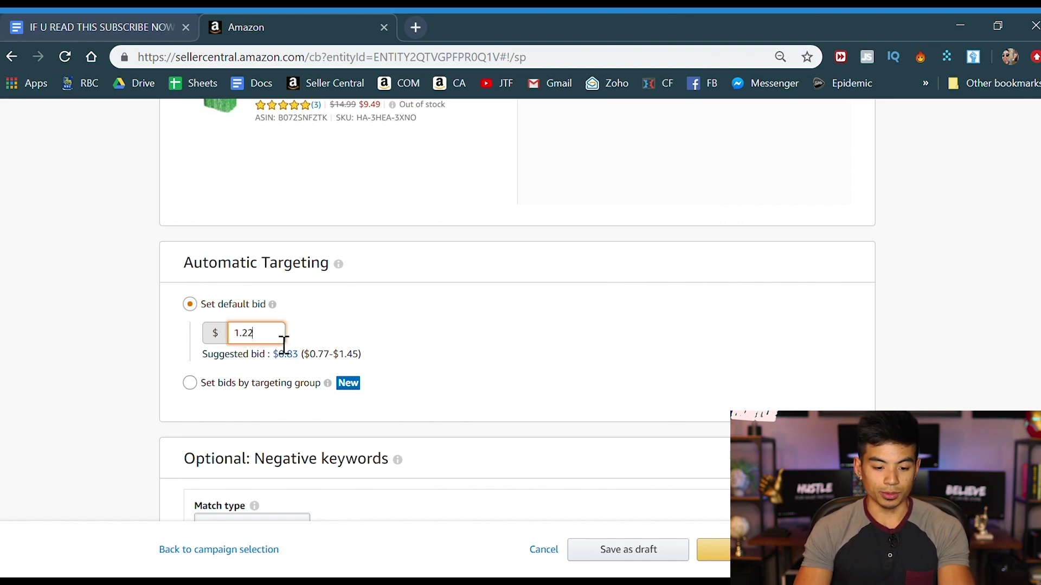
{"action": "left_click", "coordinate": [401, 333]}
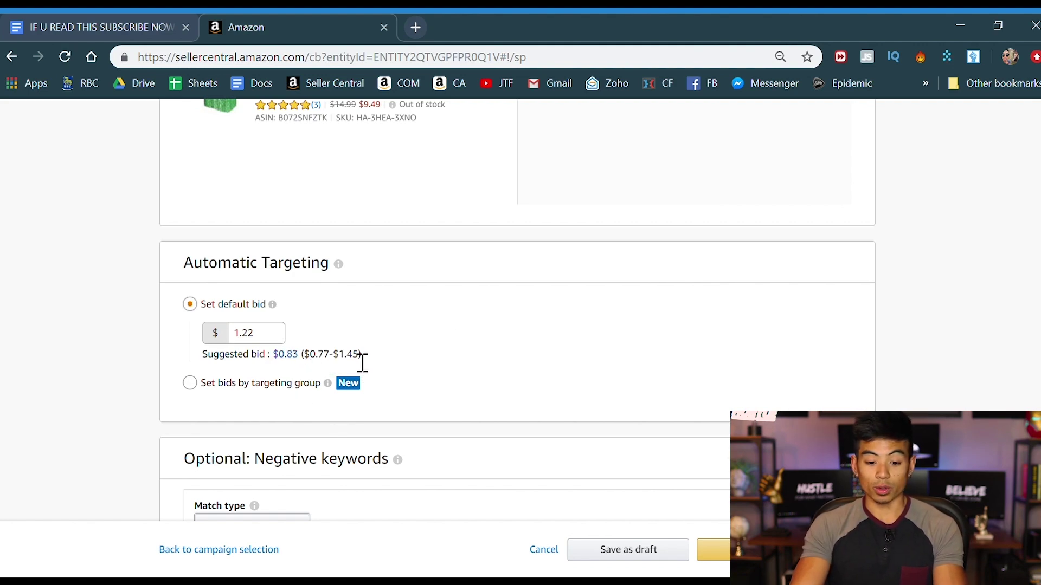
{"action": "left_click_drag", "start_coordinate": [348, 355], "coordinate": [371, 363]}
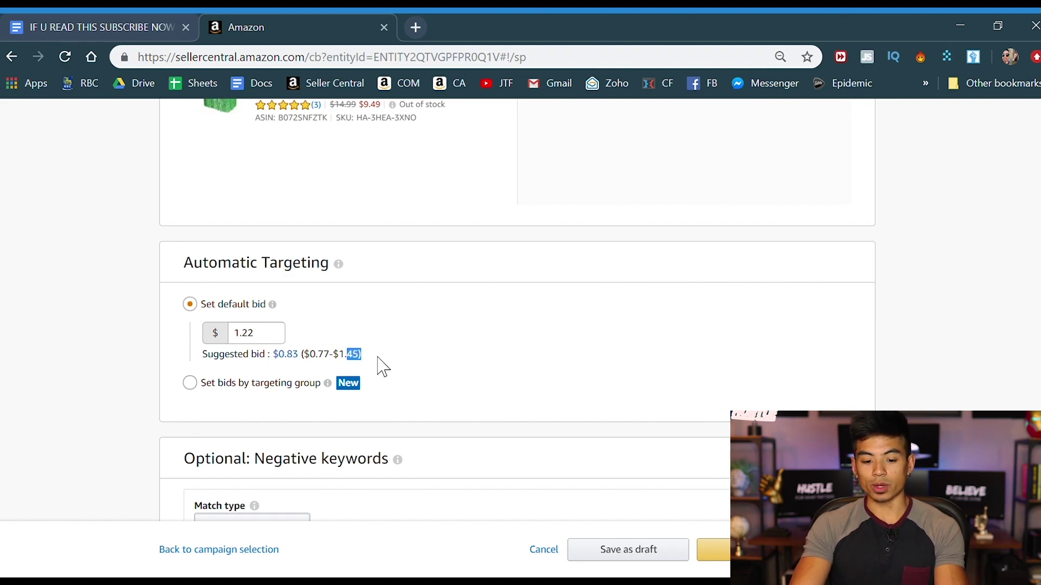
{"action": "left_click", "coordinate": [382, 365]}
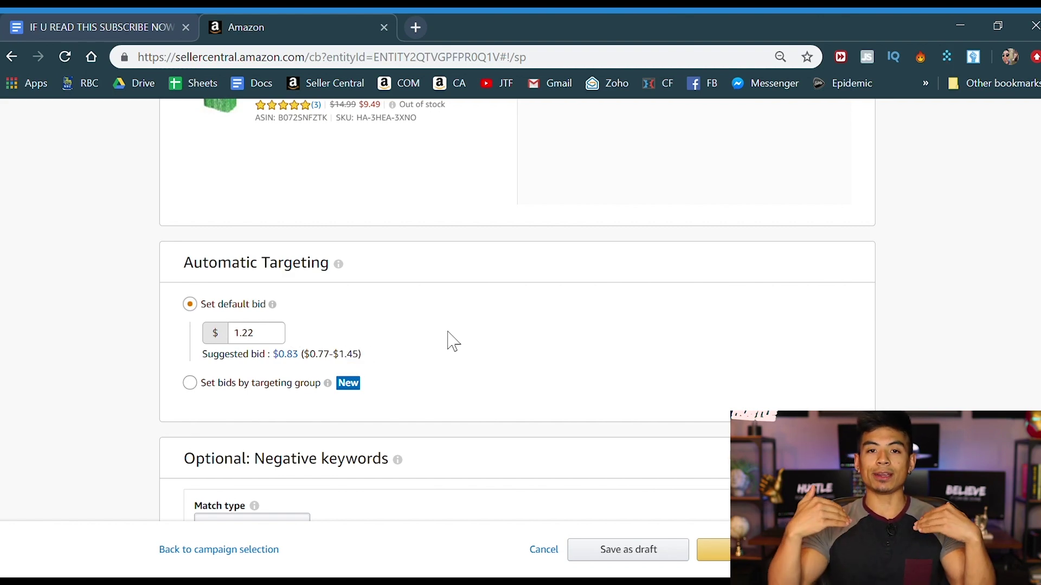